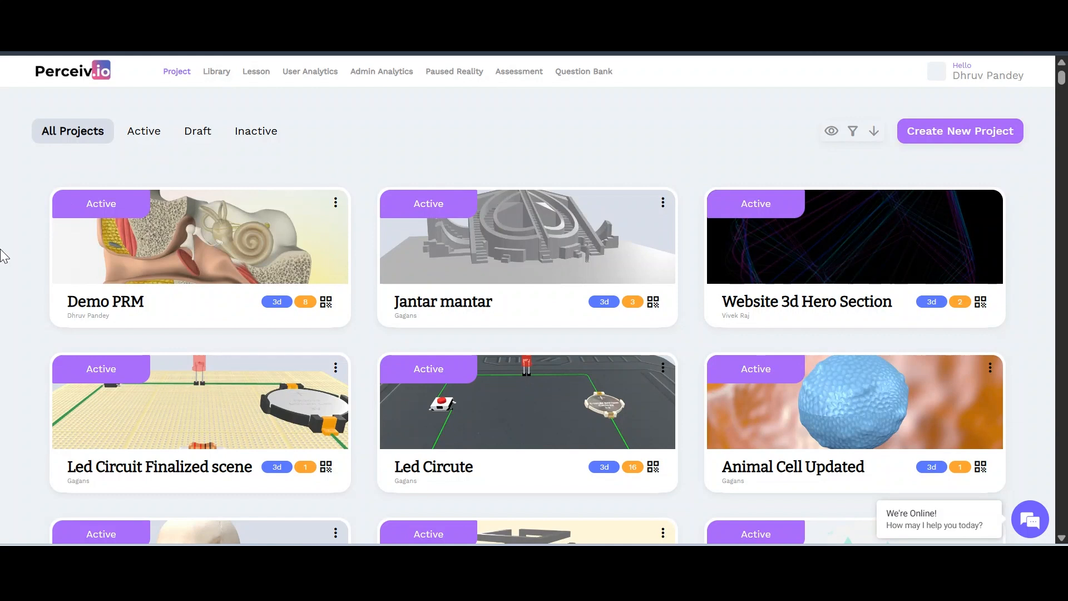
# Browse the content library and projects list, starting then abandoning a new 3D project
pyautogui.scroll(-1, 3, 370)
pyautogui.scroll(1, 3, 370)
pyautogui.scroll(-1, 3, 370)
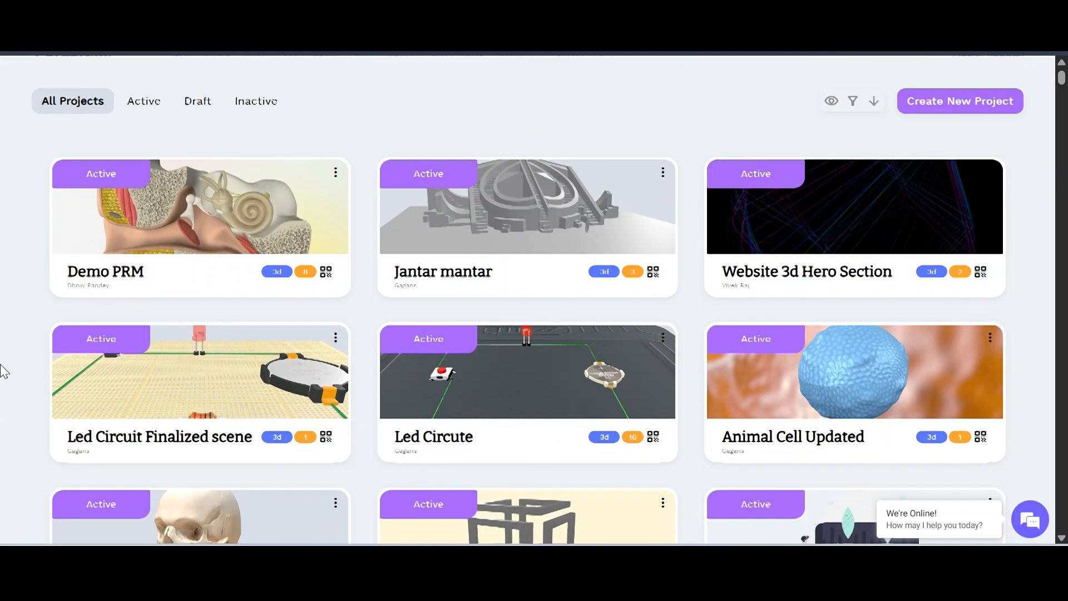
pyautogui.scroll(1, 3, 370)
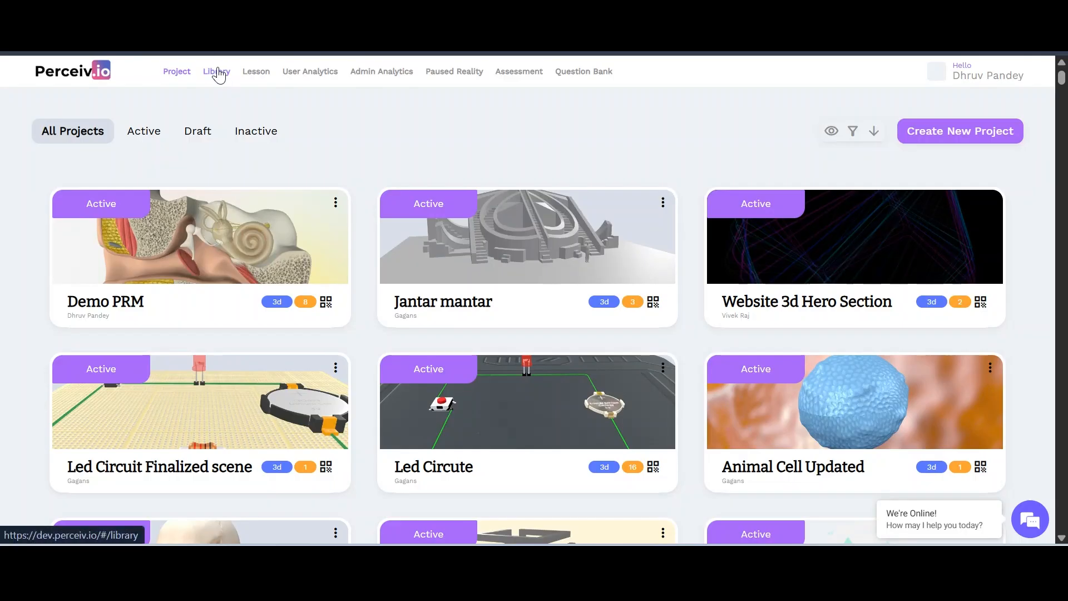
pyautogui.click(217, 72)
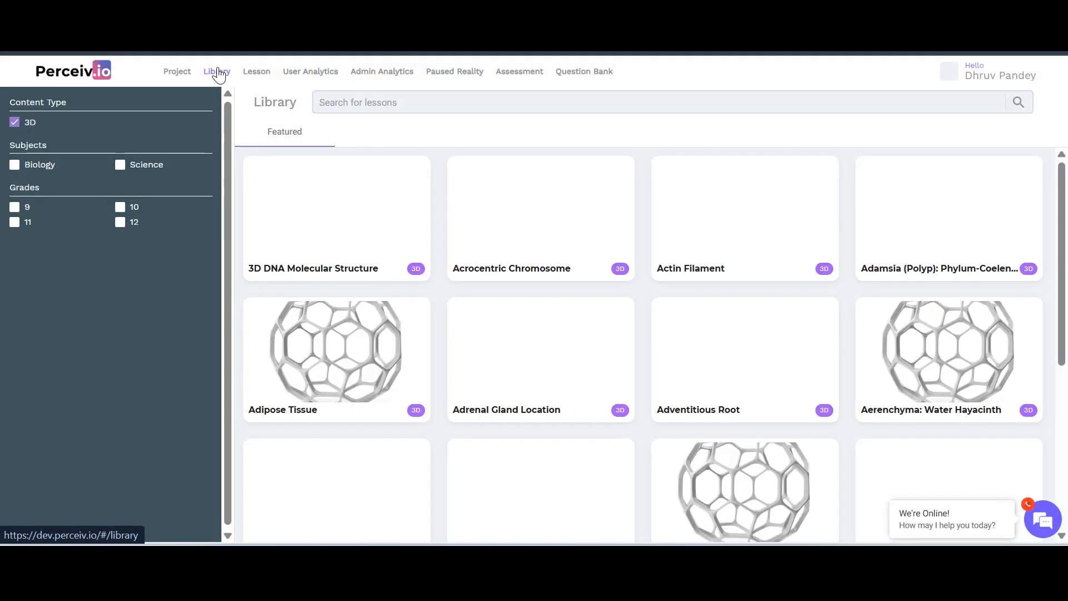
pyautogui.scroll(-1, 480, 329)
pyautogui.scroll(1, 482, 329)
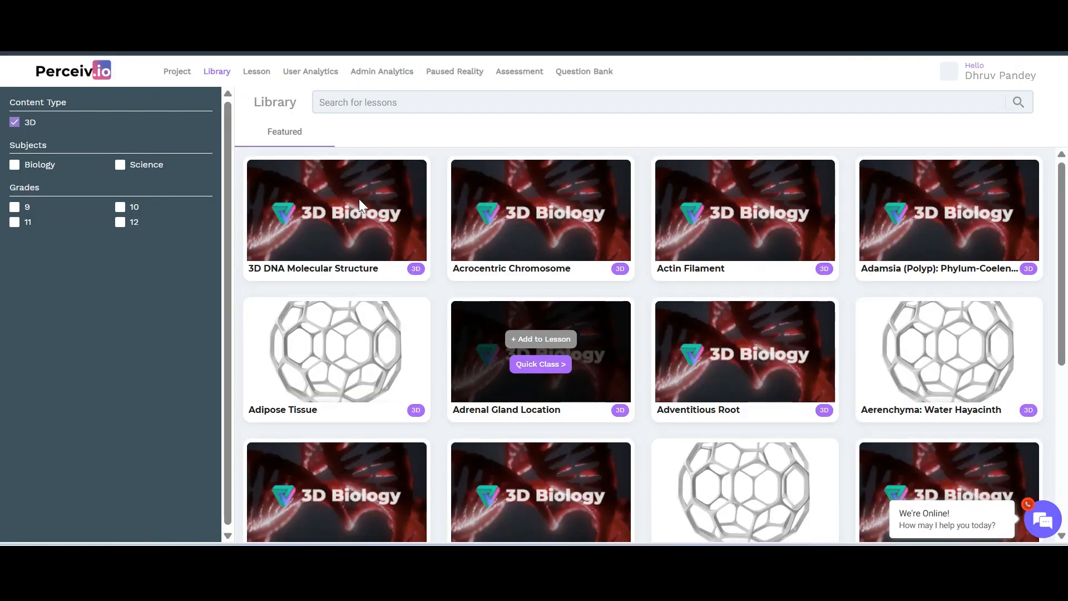
pyautogui.click(171, 71)
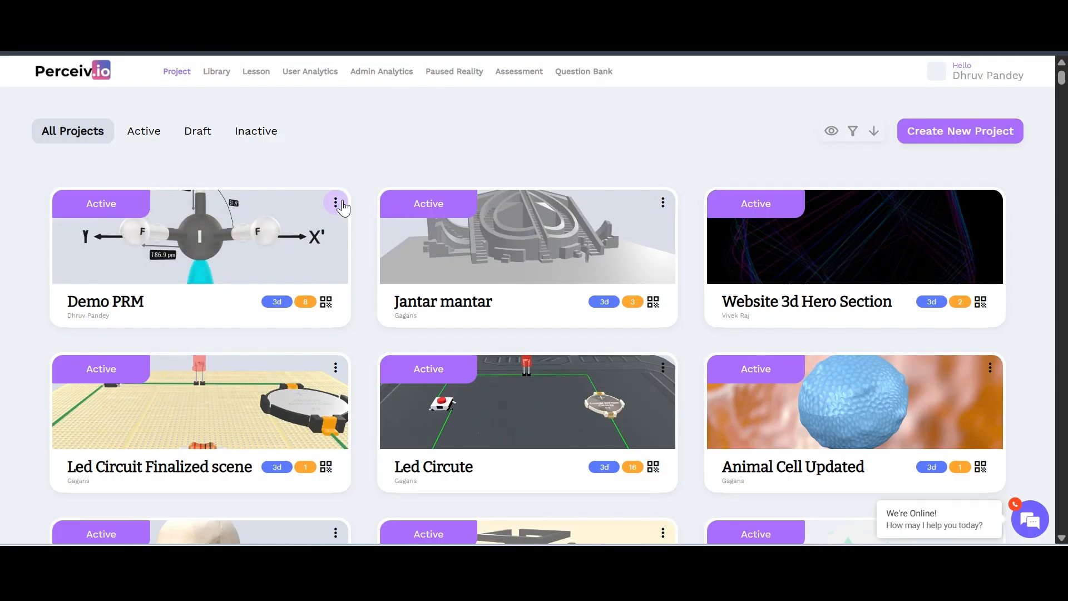
pyautogui.click(981, 134)
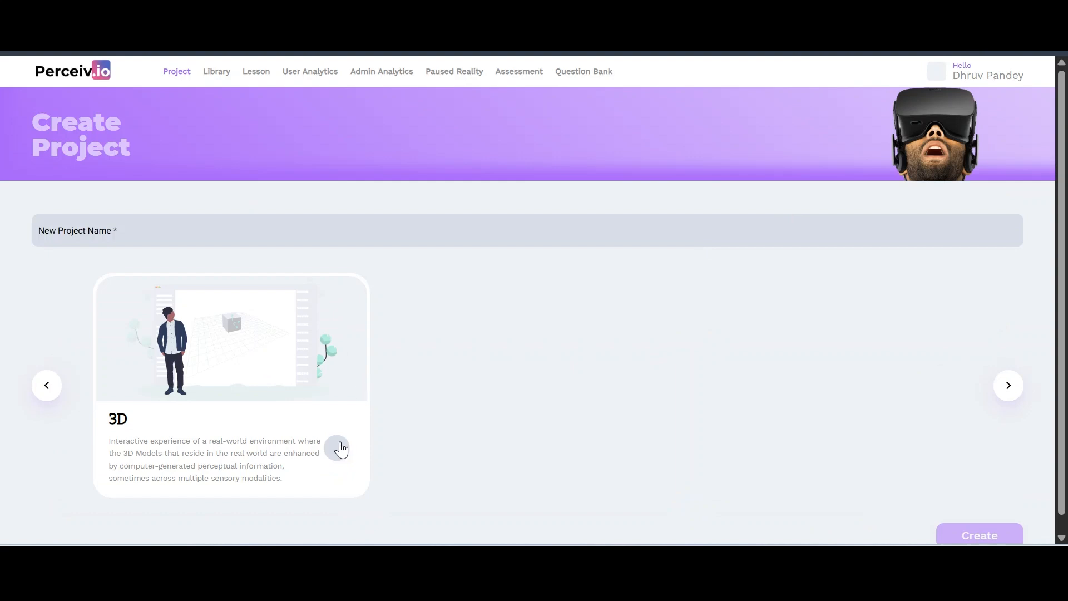
pyautogui.click(338, 448)
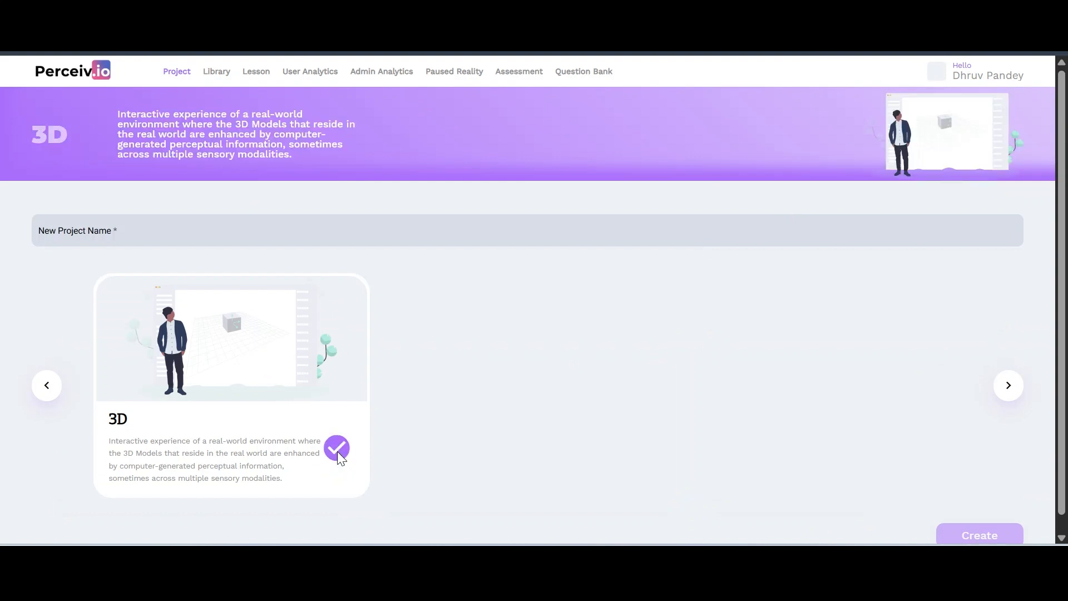
pyautogui.click(167, 75)
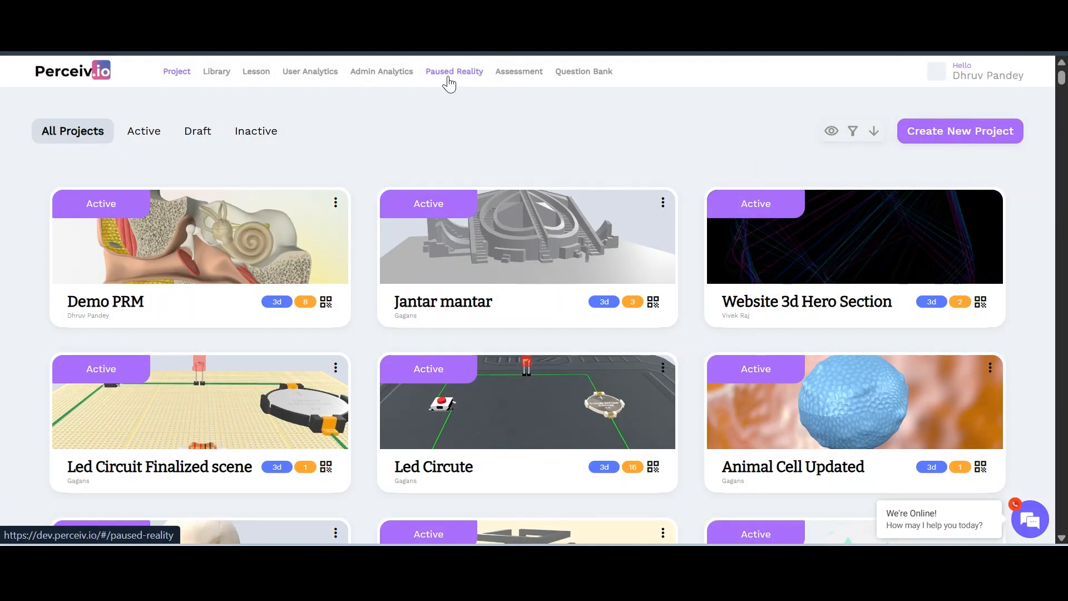
# Start a new Paused Reality lesson with sector Education and title 'Double Fertilisation'
pyautogui.click(450, 82)
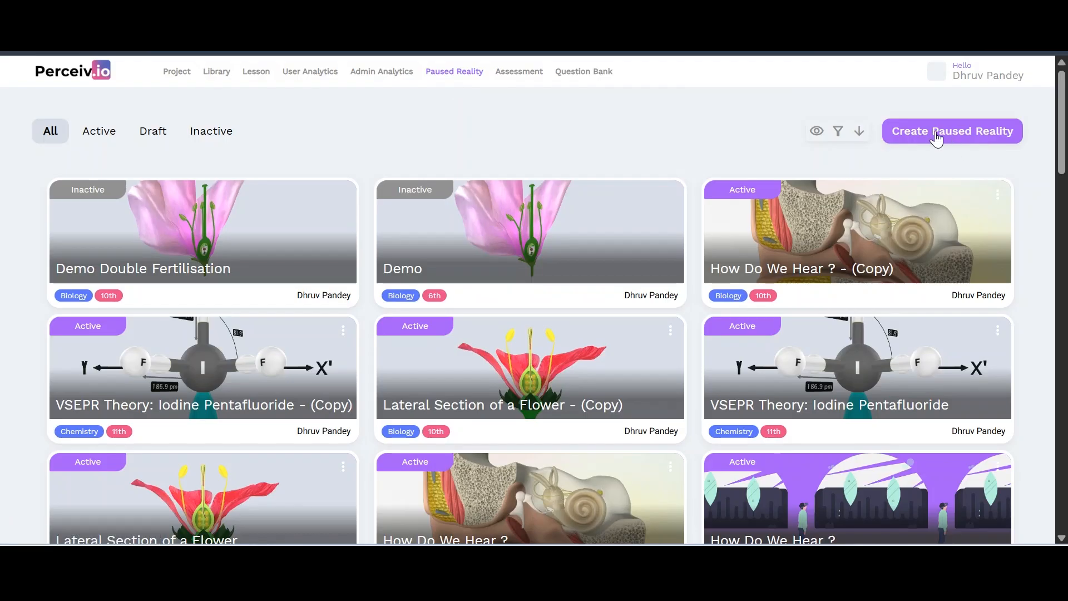
pyautogui.click(939, 134)
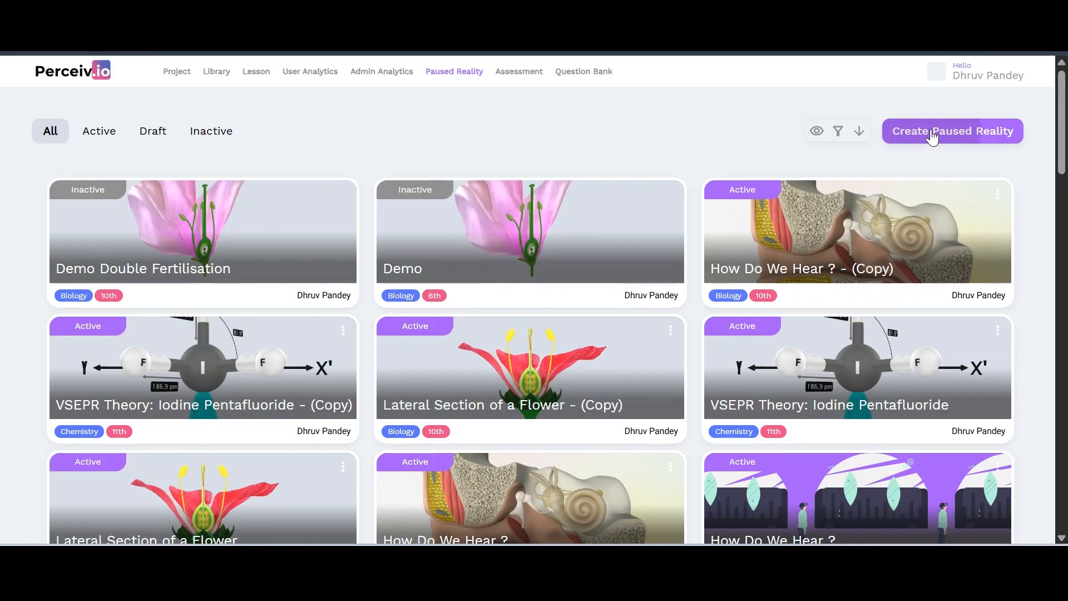
pyautogui.click(93, 127)
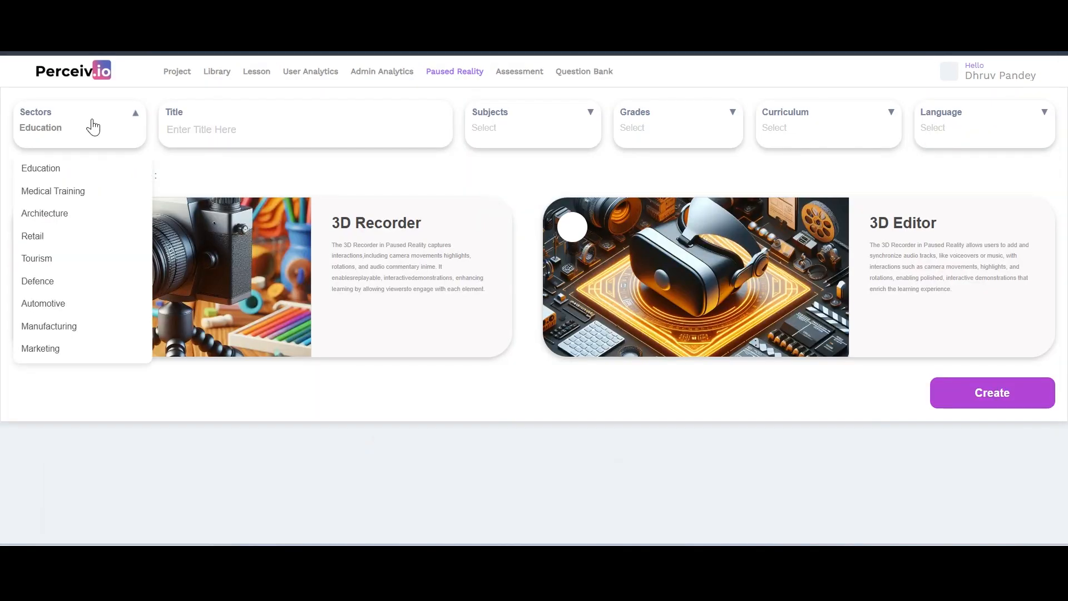
pyautogui.click(74, 168)
pyautogui.click(203, 128)
pyautogui.write('D')
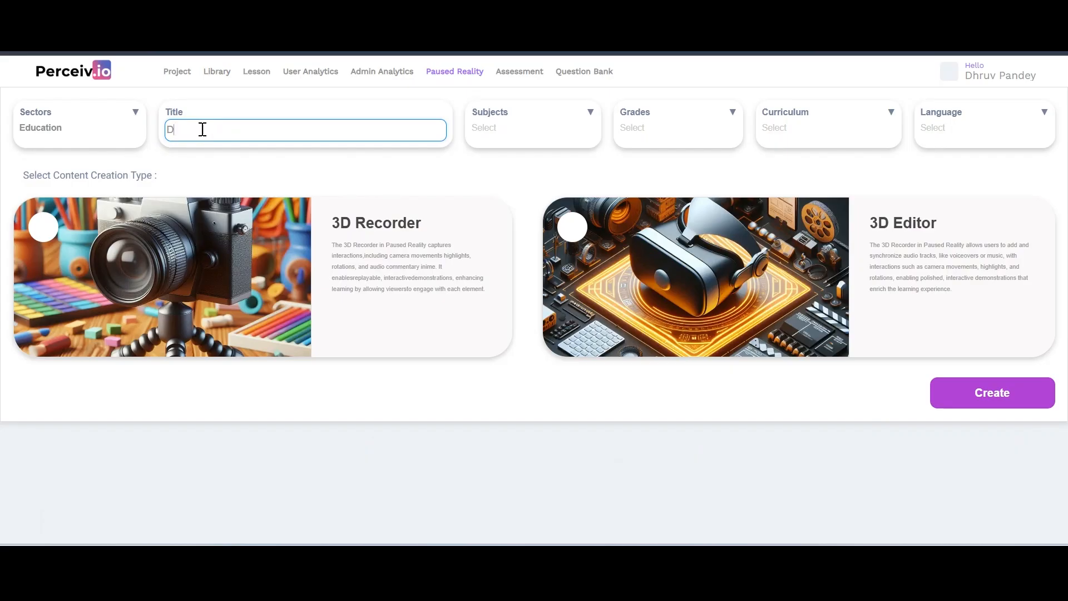
pyautogui.write('ouble Fertilisation')
# Set subject Biology, grade 10th, curriculum CBSE, language English, and creation type 3D Editor
pyautogui.click(505, 117)
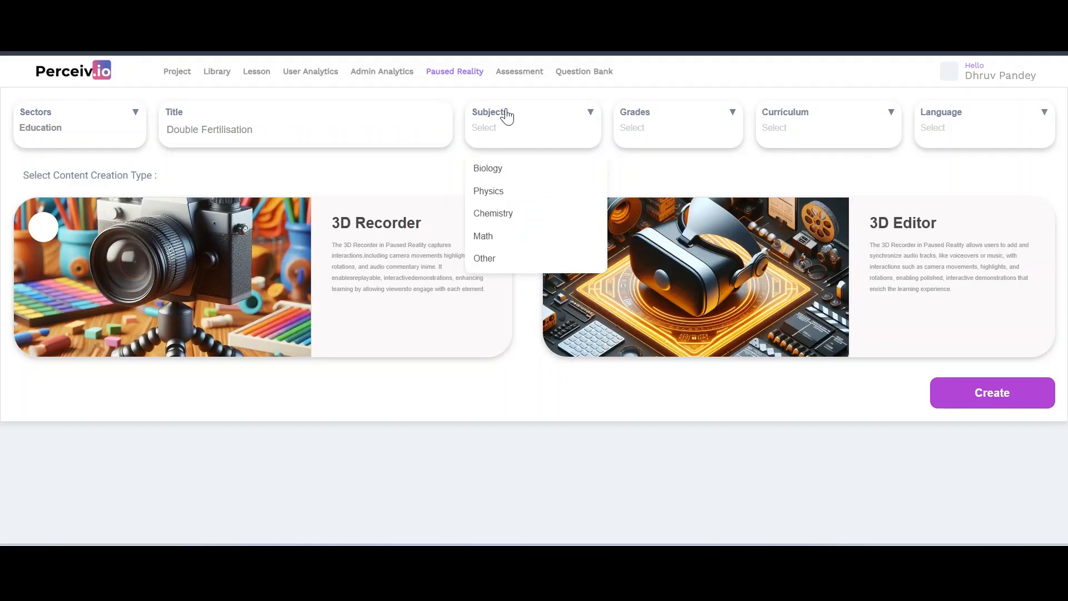
pyautogui.click(513, 169)
pyautogui.click(691, 124)
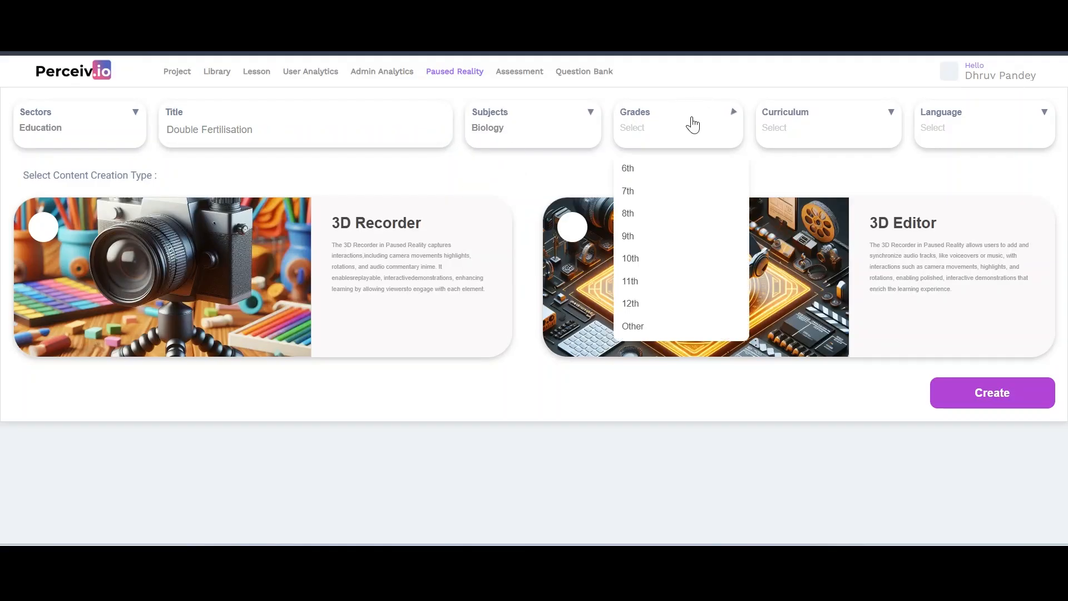
pyautogui.click(675, 178)
pyautogui.click(675, 116)
pyautogui.click(676, 261)
pyautogui.click(803, 120)
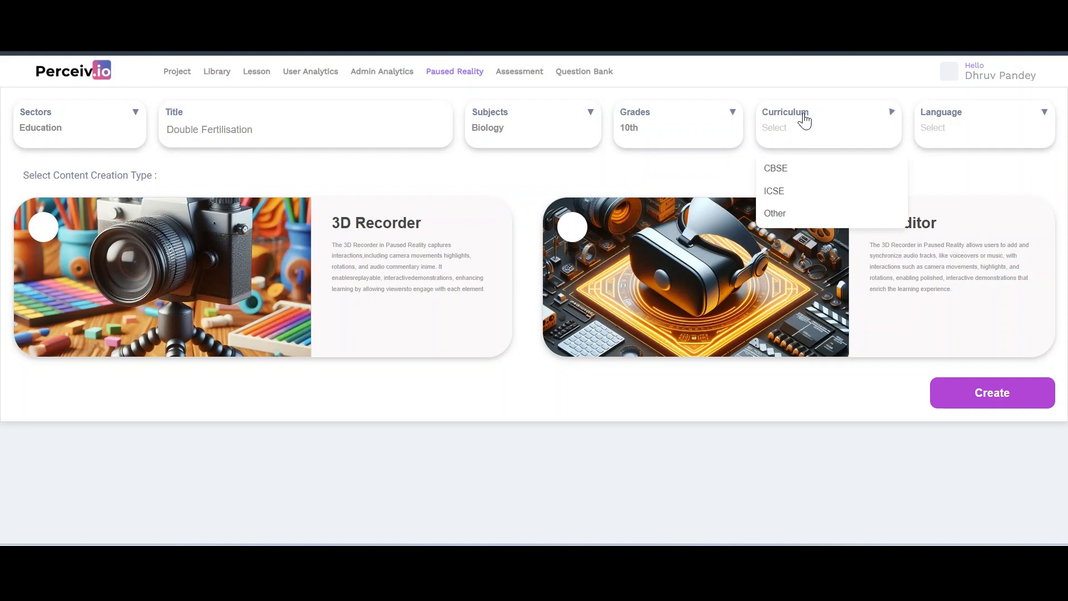
pyautogui.click(807, 177)
pyautogui.click(948, 129)
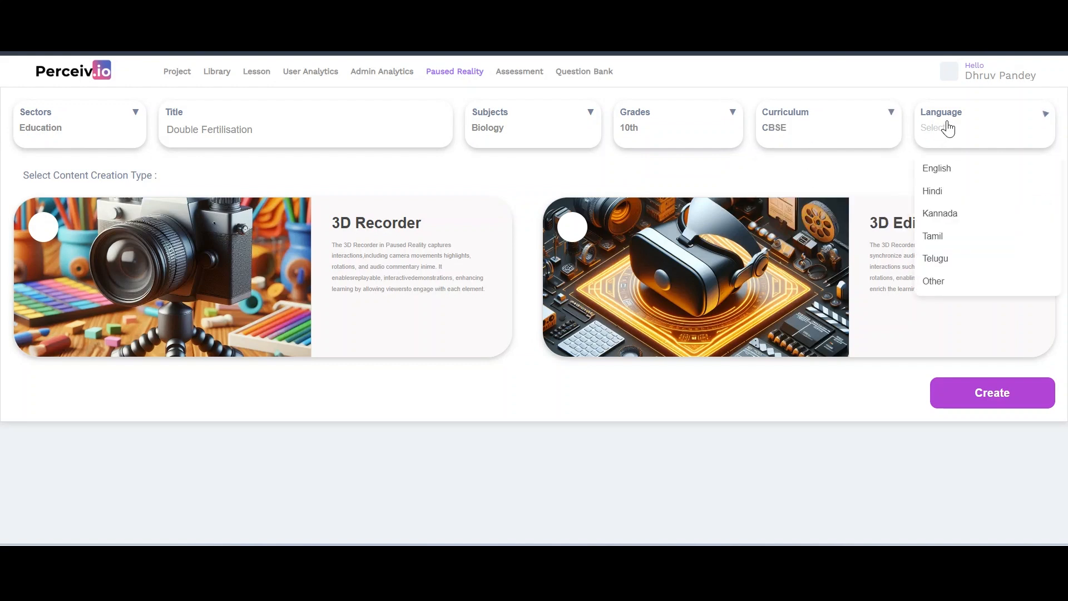
pyautogui.click(946, 169)
pyautogui.click(576, 227)
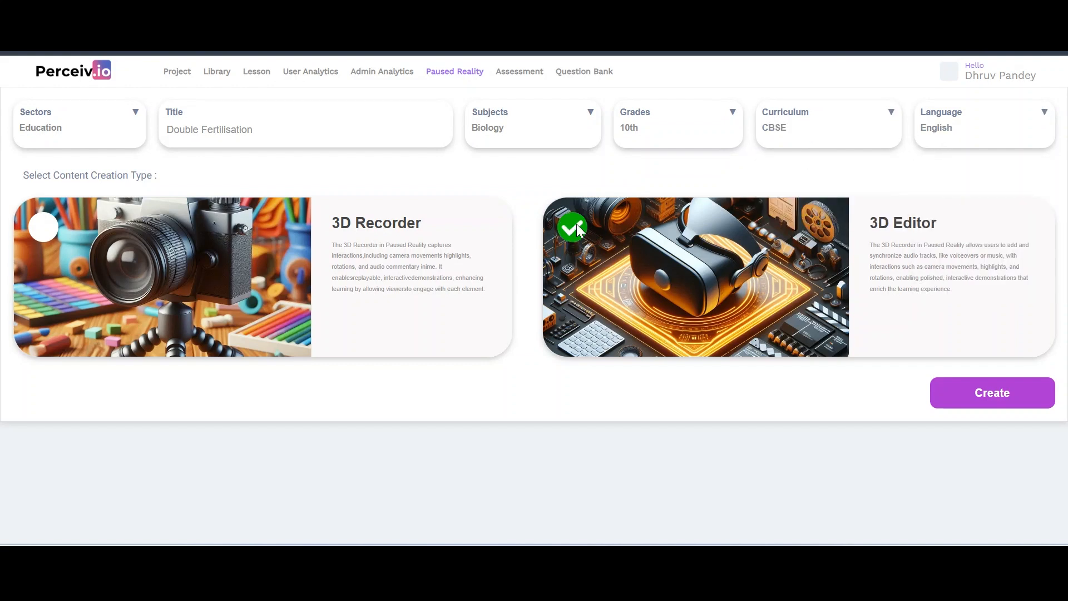
# Create the lesson, then search existing projects for 'Demo PRM' to import a model
pyautogui.click(948, 399)
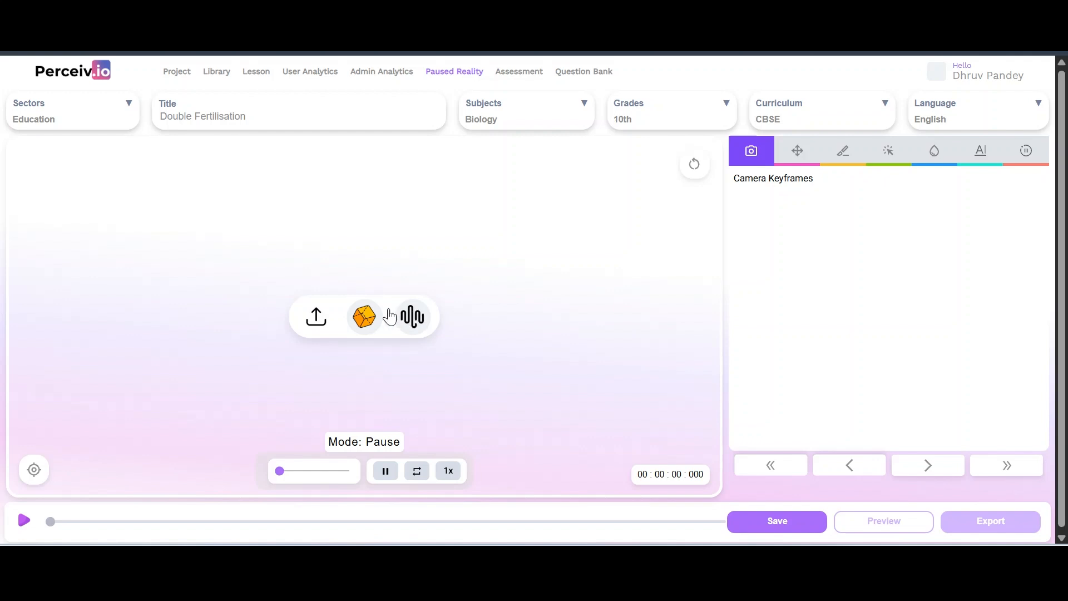
pyautogui.click(369, 312)
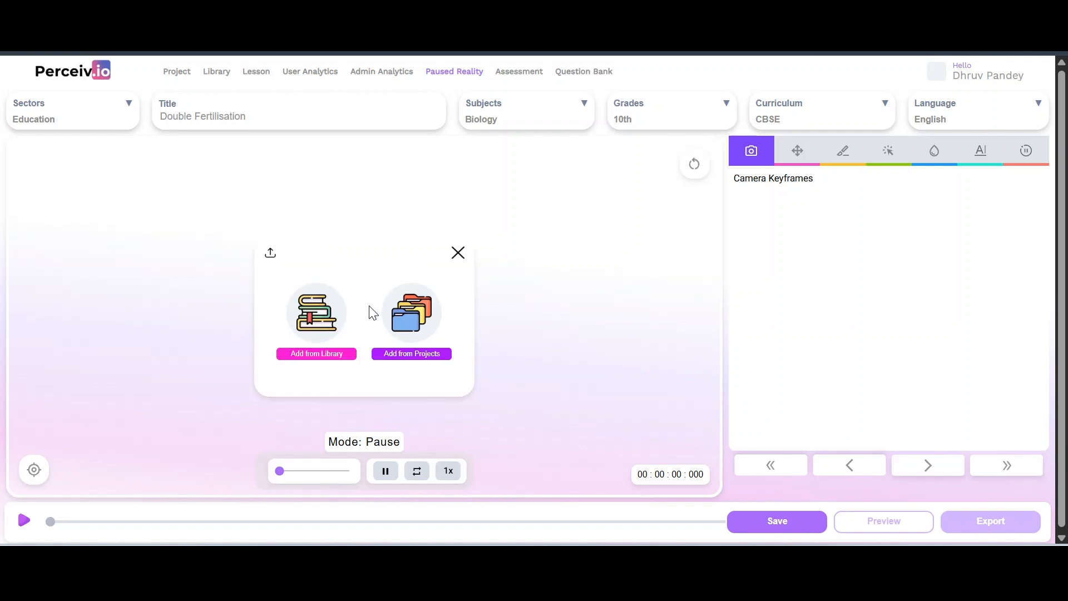
pyautogui.click(391, 356)
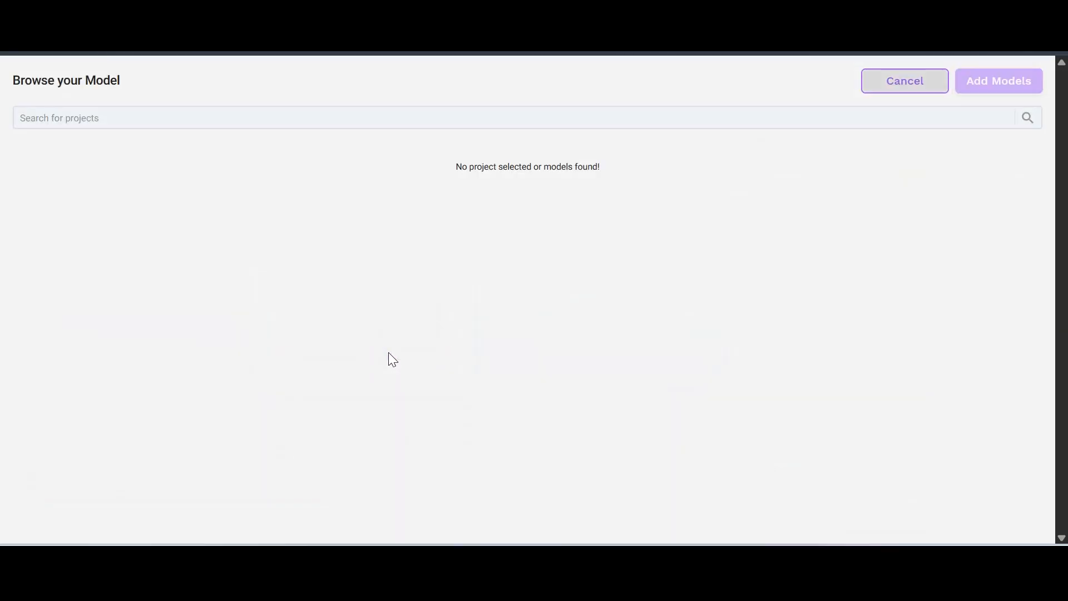
pyautogui.click(329, 115)
pyautogui.write('Demo PRM')
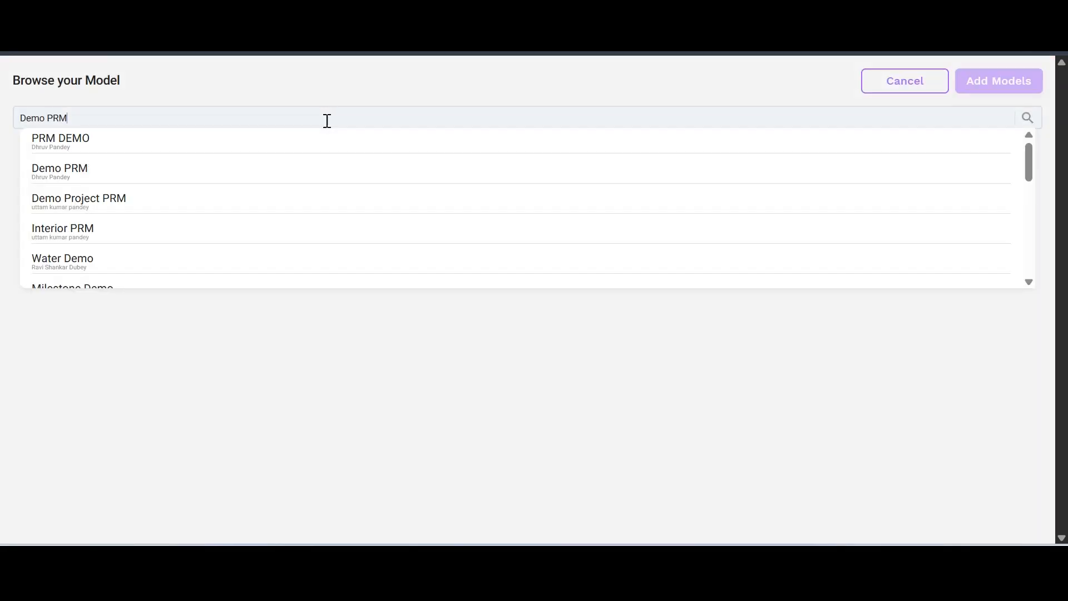
pyautogui.click(281, 169)
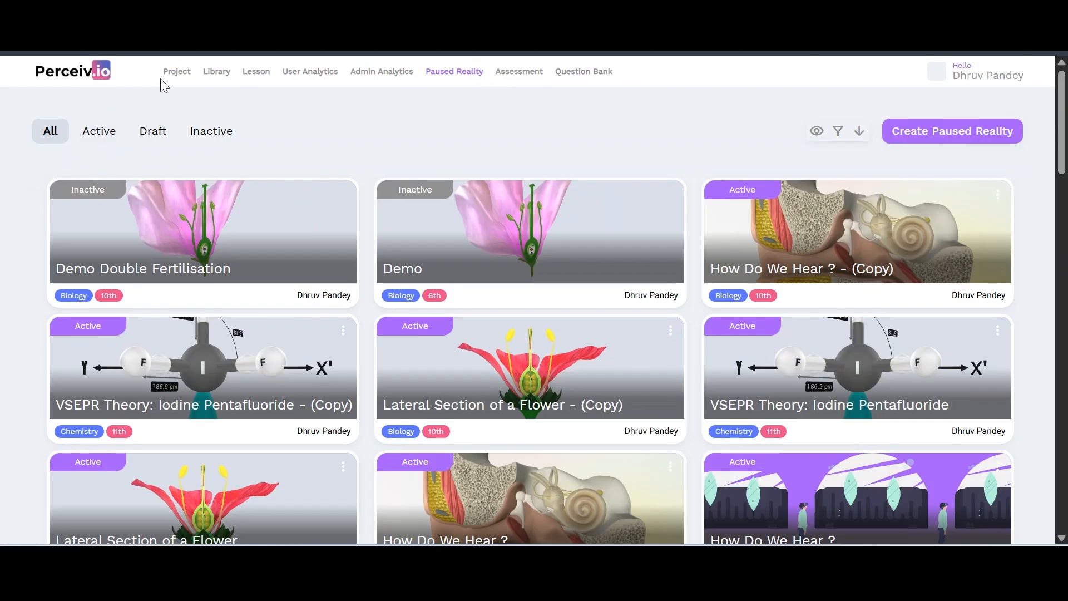
# Check the Demo PRM project's options menu in the Projects list
pyautogui.click(168, 76)
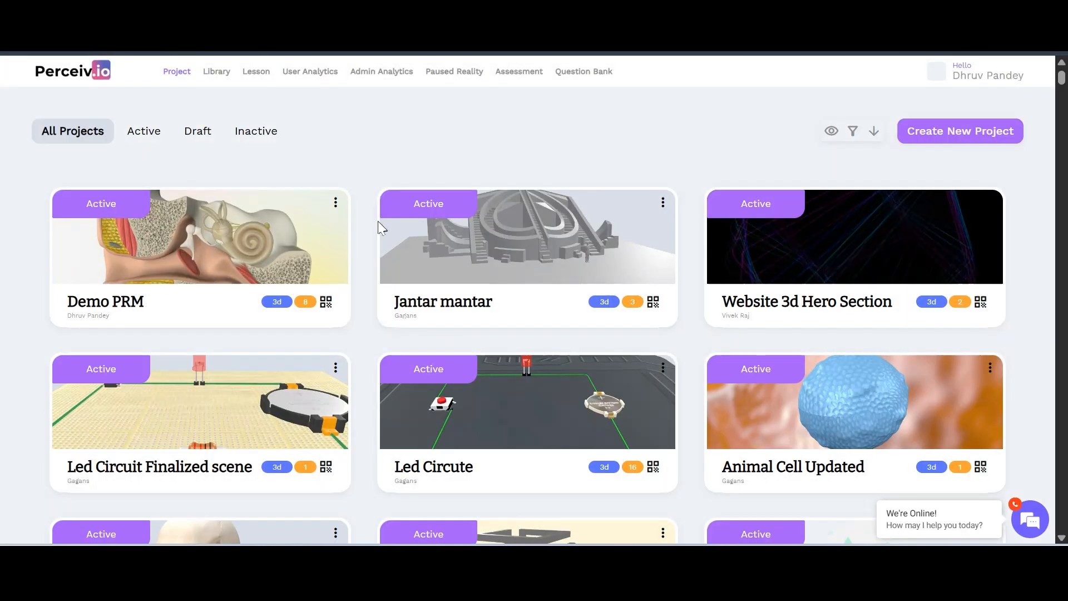
pyautogui.click(335, 202)
pyautogui.click(351, 168)
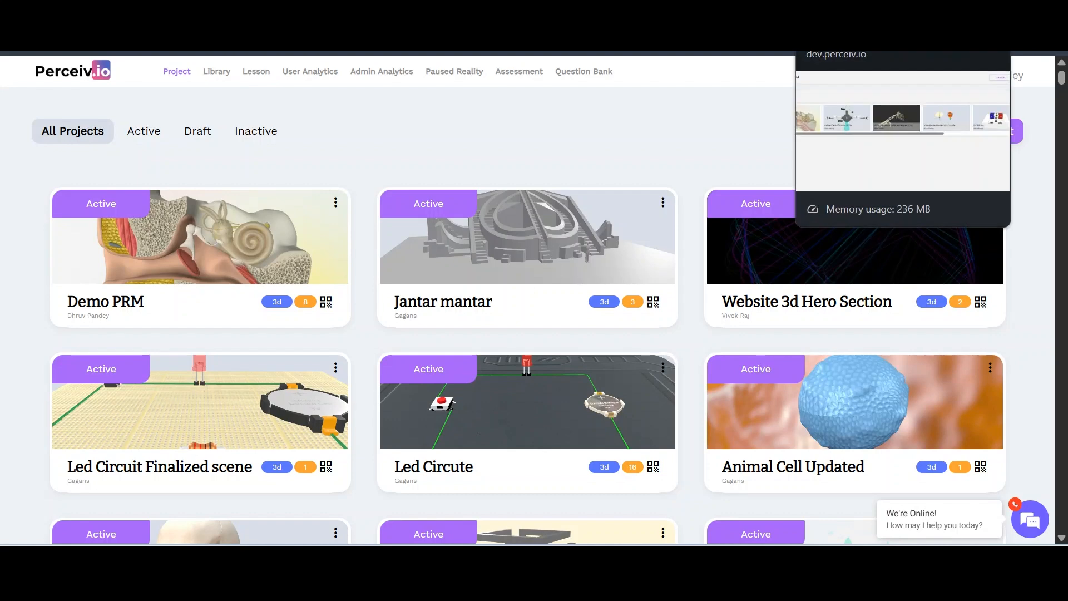
# Select the _Double Fertilisation model in the Demo PRM browser and add it
pyautogui.click(846, 13)
pyautogui.hscroll(9, 480, 256)
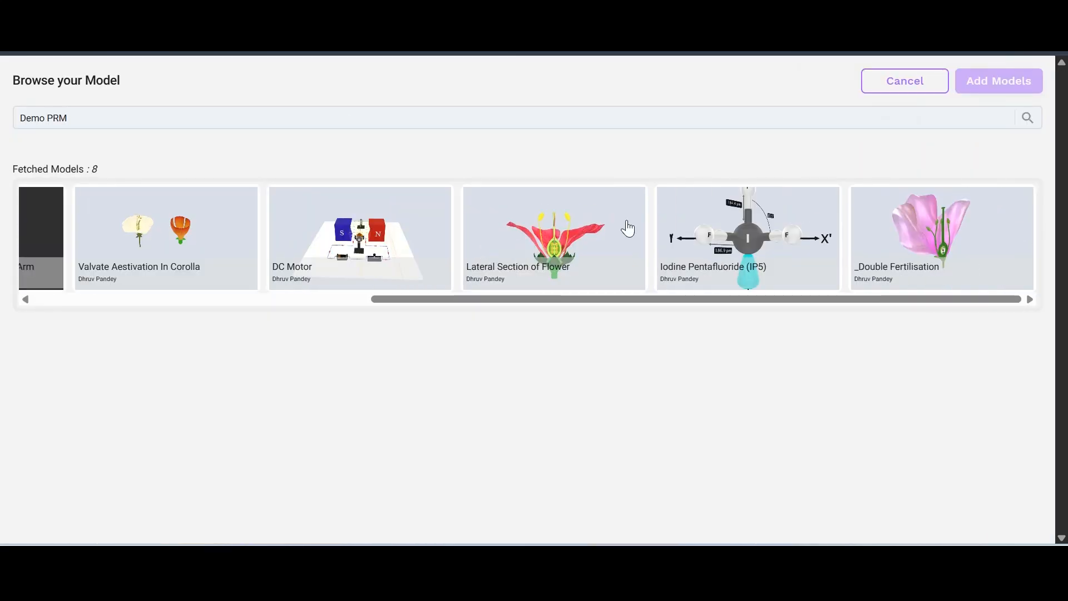
pyautogui.click(967, 199)
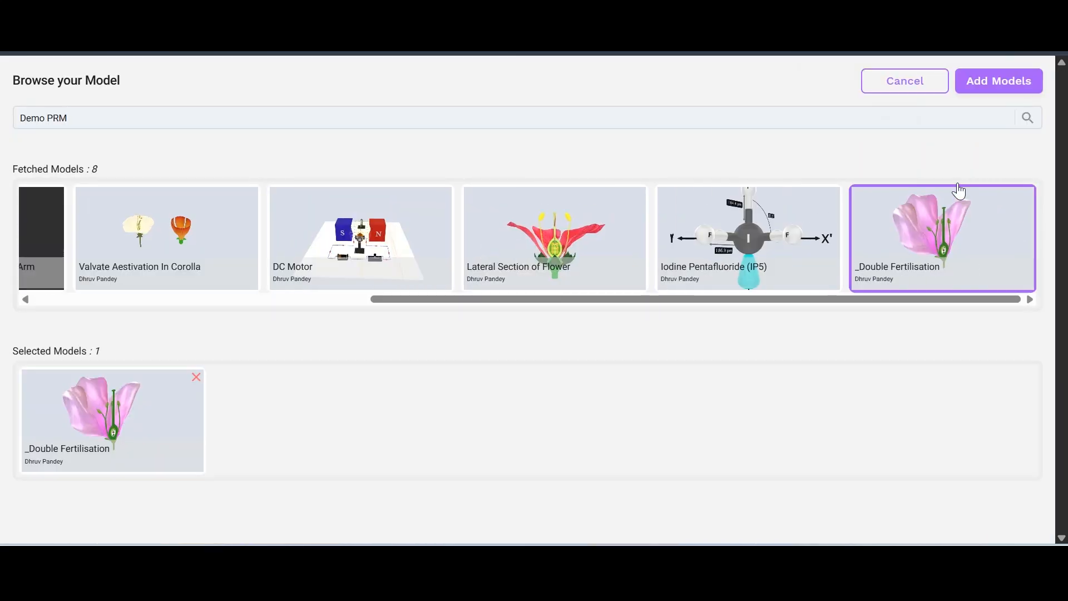
pyautogui.click(987, 82)
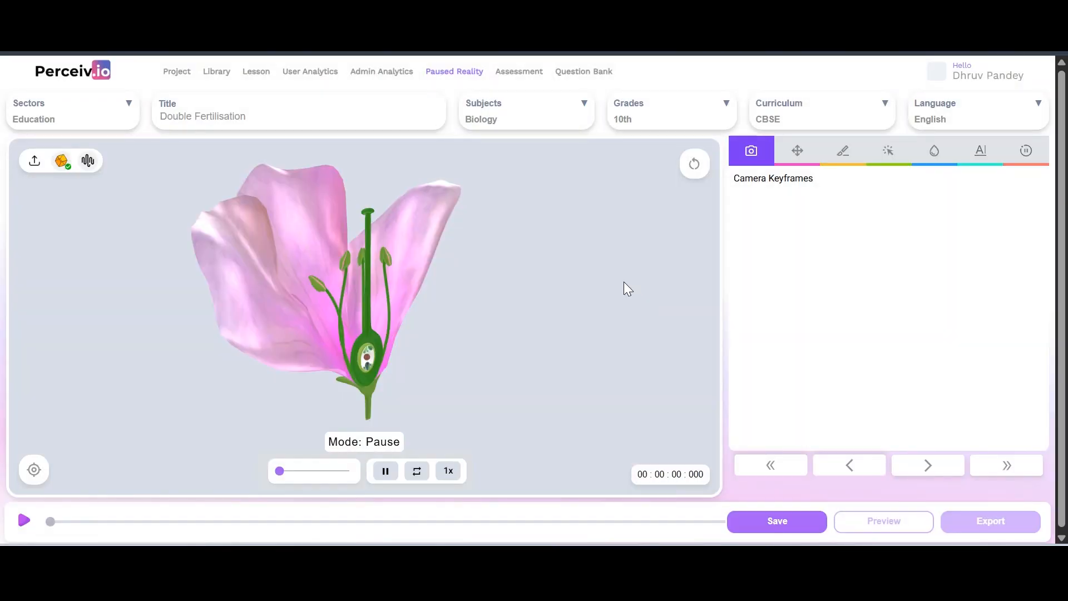
# Dismiss the add-model popup, rotate the flower, and go to the All Projects tab
pyautogui.click(60, 162)
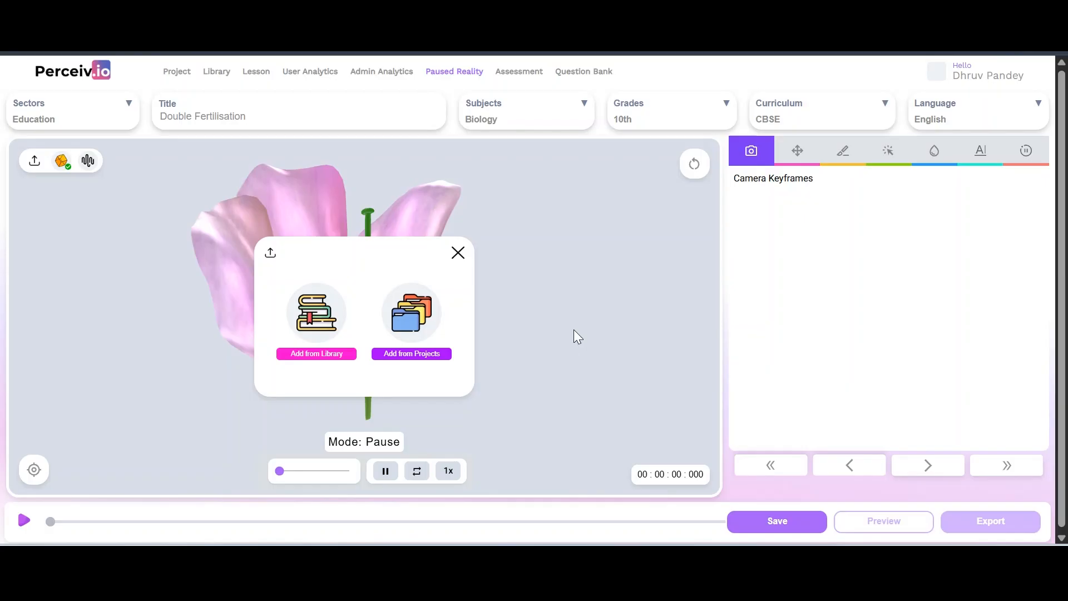
pyautogui.click(458, 254)
pyautogui.moveTo(459, 252); pyautogui.dragTo(332, 189)
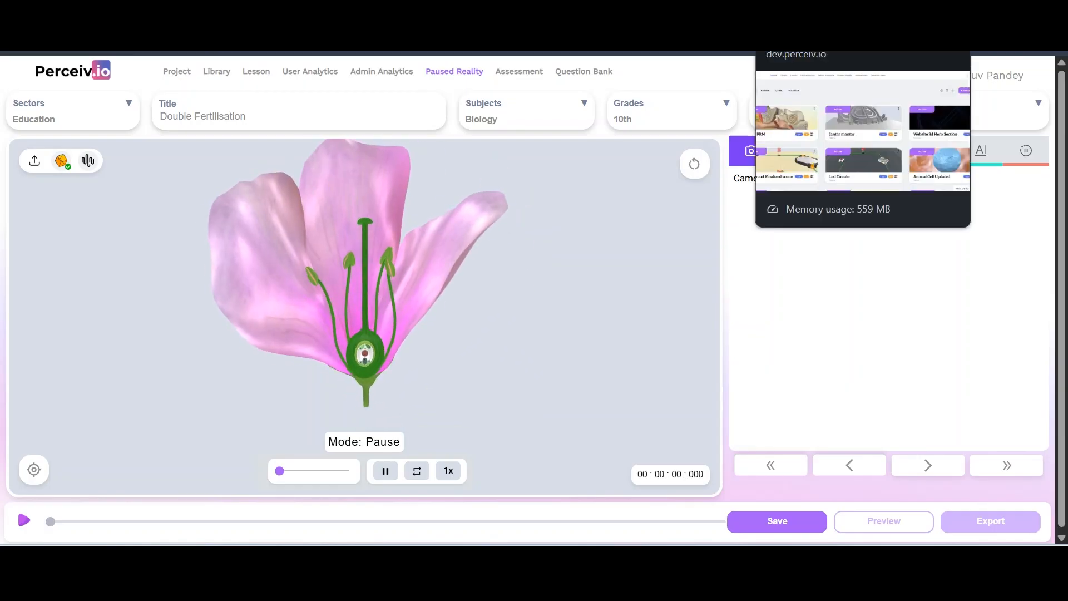
pyautogui.click(802, 11)
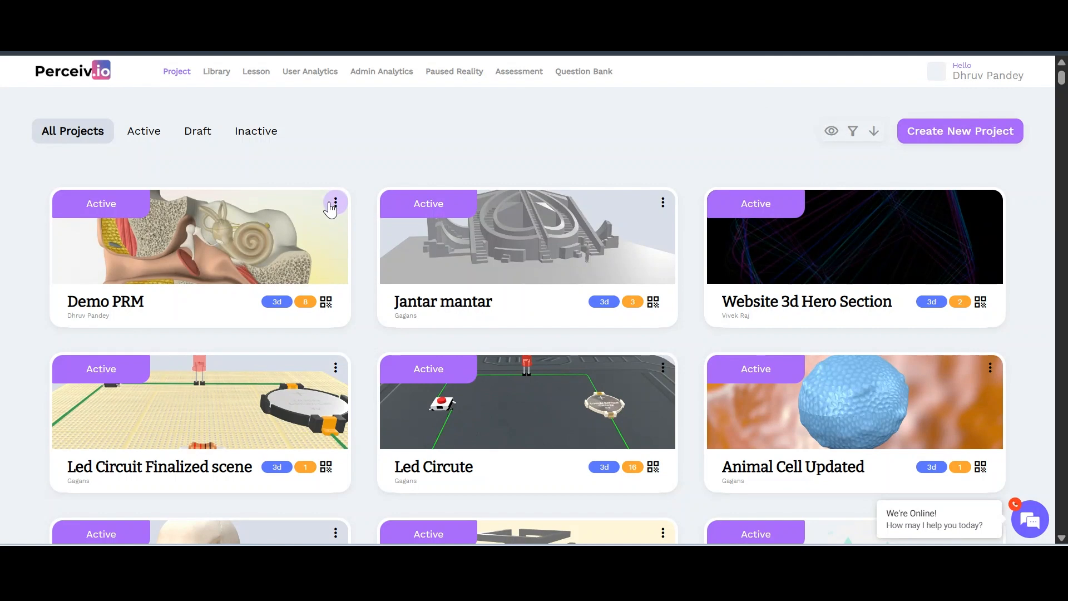
# Load _Double Fertilisation in Demo PRM and store its camera orientation and position
pyautogui.click(336, 202)
pyautogui.click(297, 236)
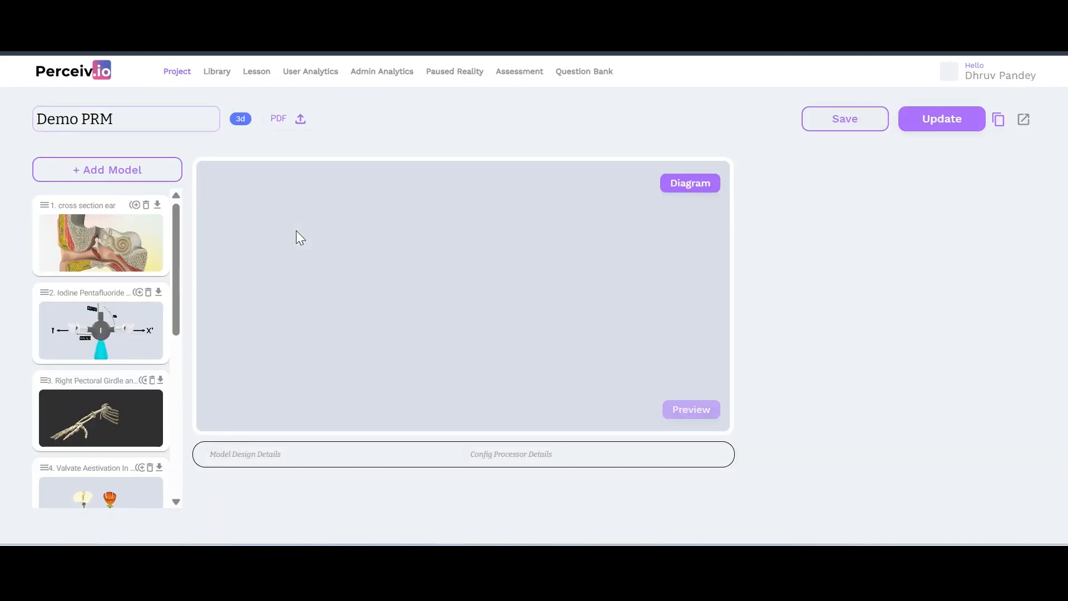
pyautogui.scroll(-5, 127, 433)
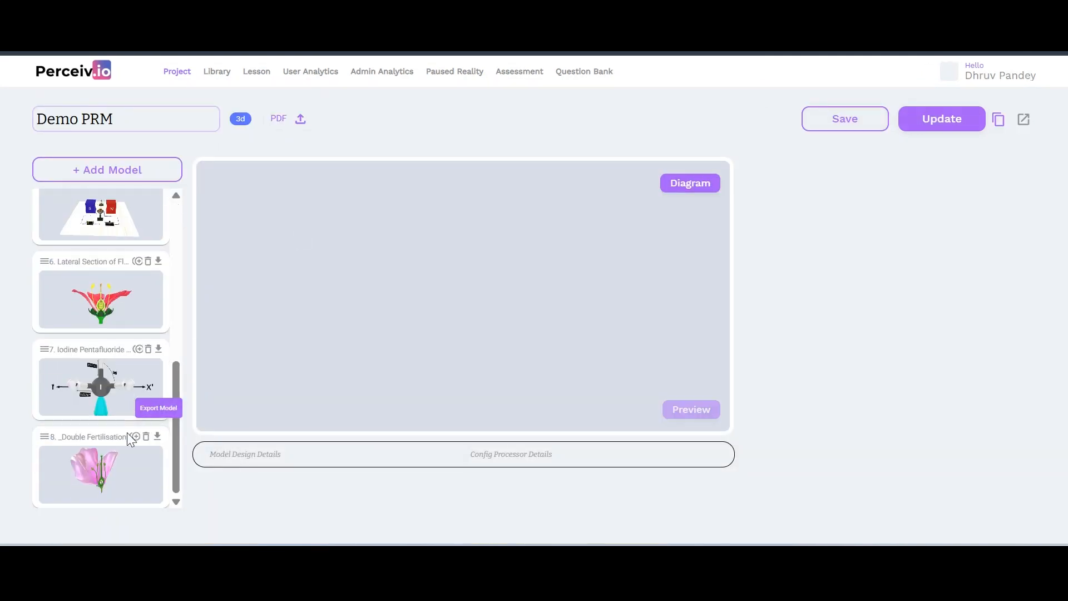
pyautogui.click(114, 485)
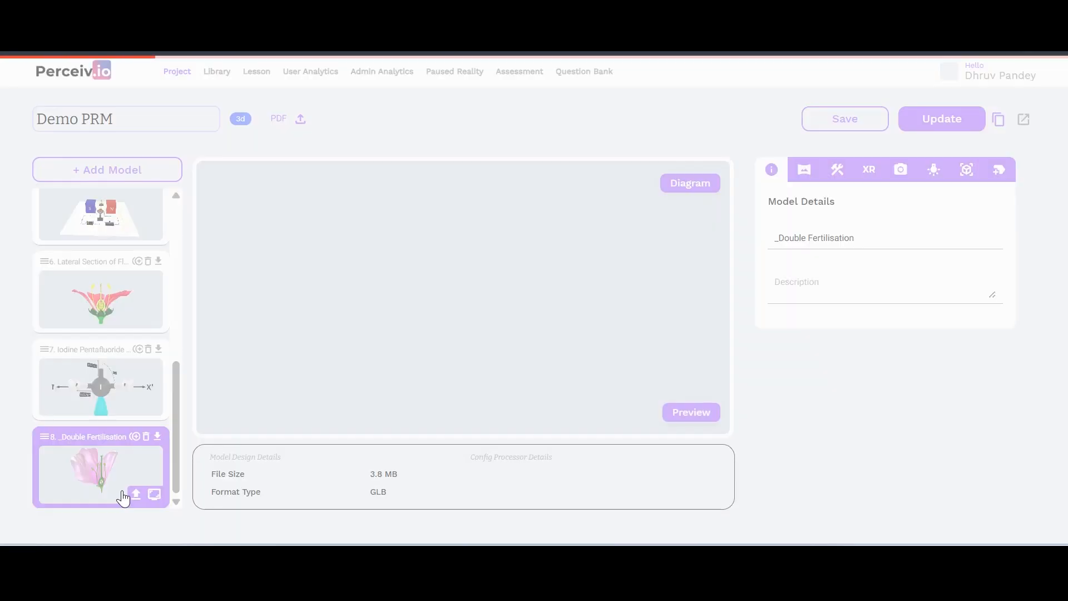
pyautogui.moveTo(626, 275); pyautogui.dragTo(593, 262)
pyautogui.scroll(4, 592, 265)
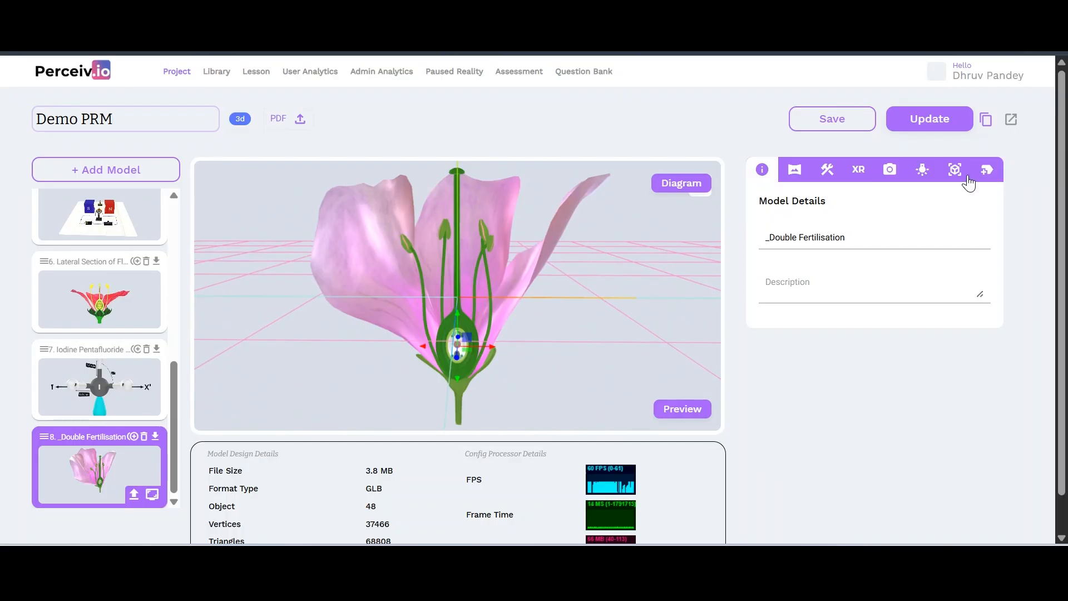
pyautogui.click(889, 171)
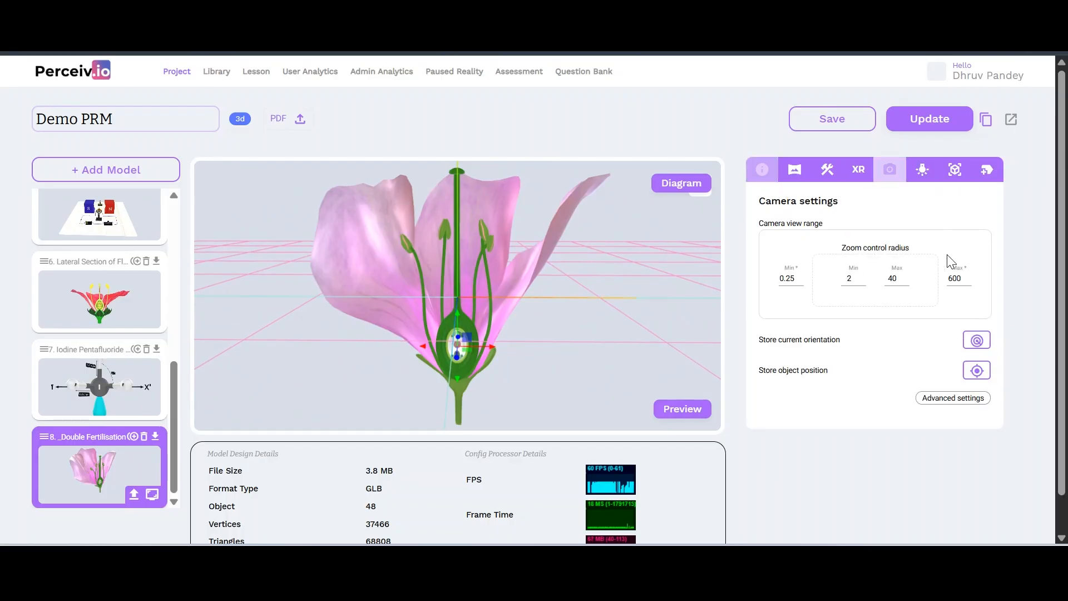
pyautogui.click(974, 341)
pyautogui.click(977, 371)
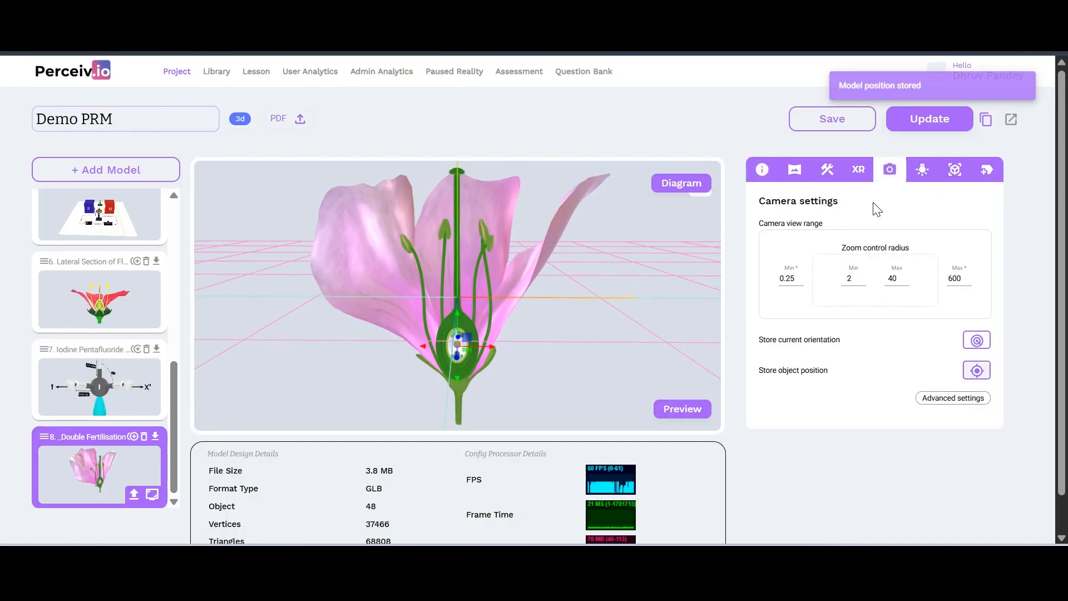
# Turn the right-hand petal yellow, save the project, and return to the lesson editor
pyautogui.click(952, 170)
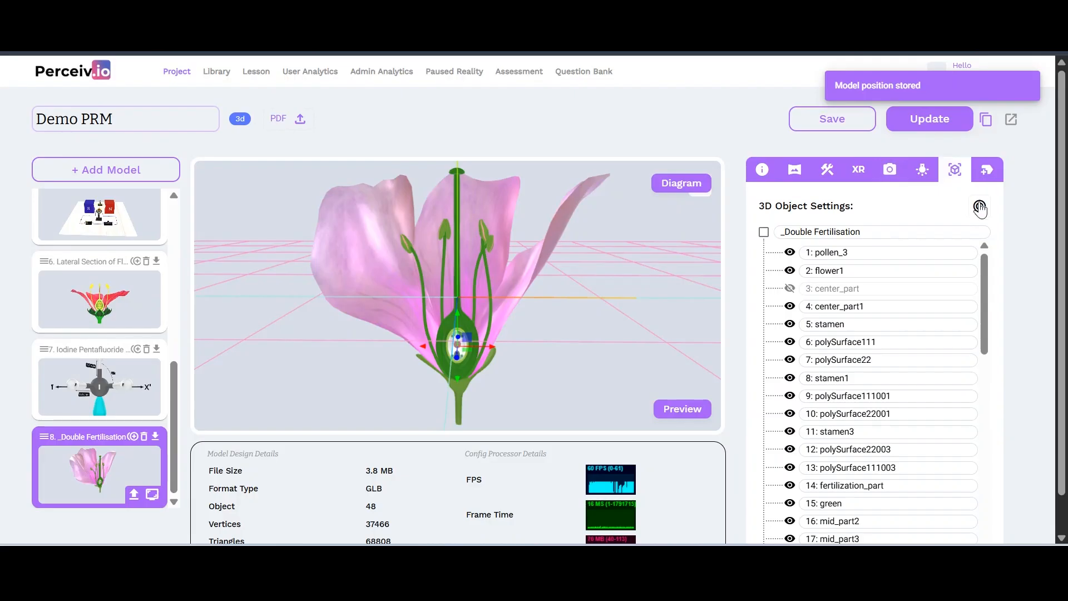
pyautogui.click(562, 226)
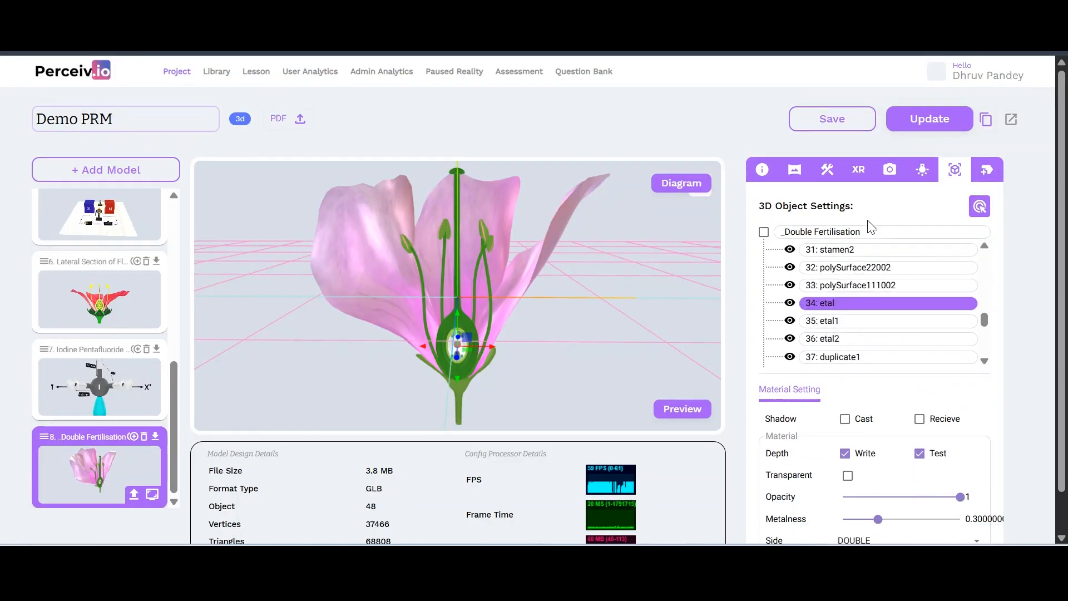
pyautogui.scroll(-1, 970, 473)
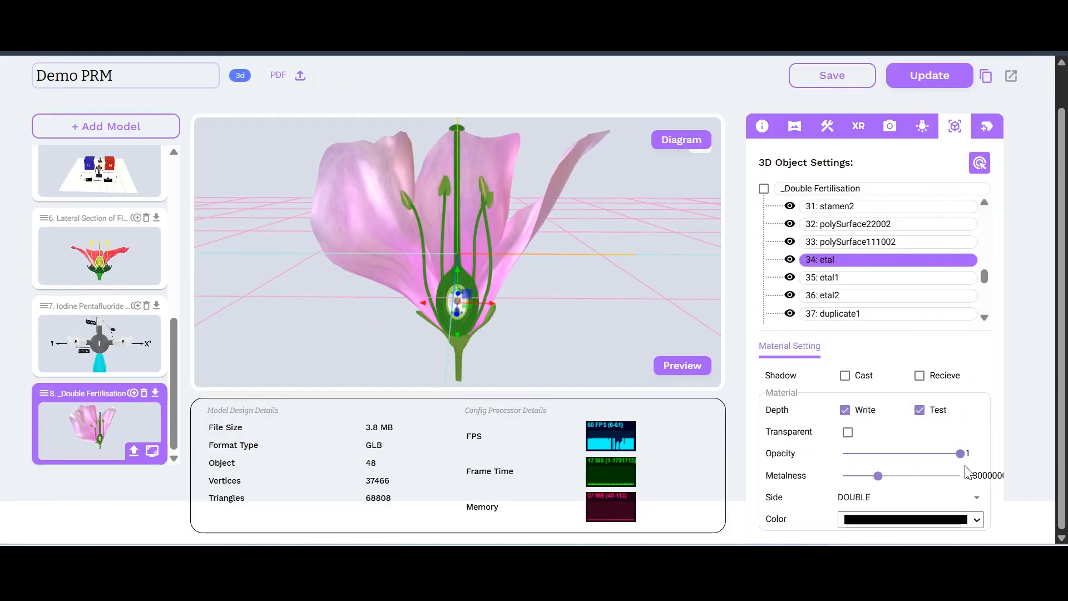
pyautogui.click(977, 521)
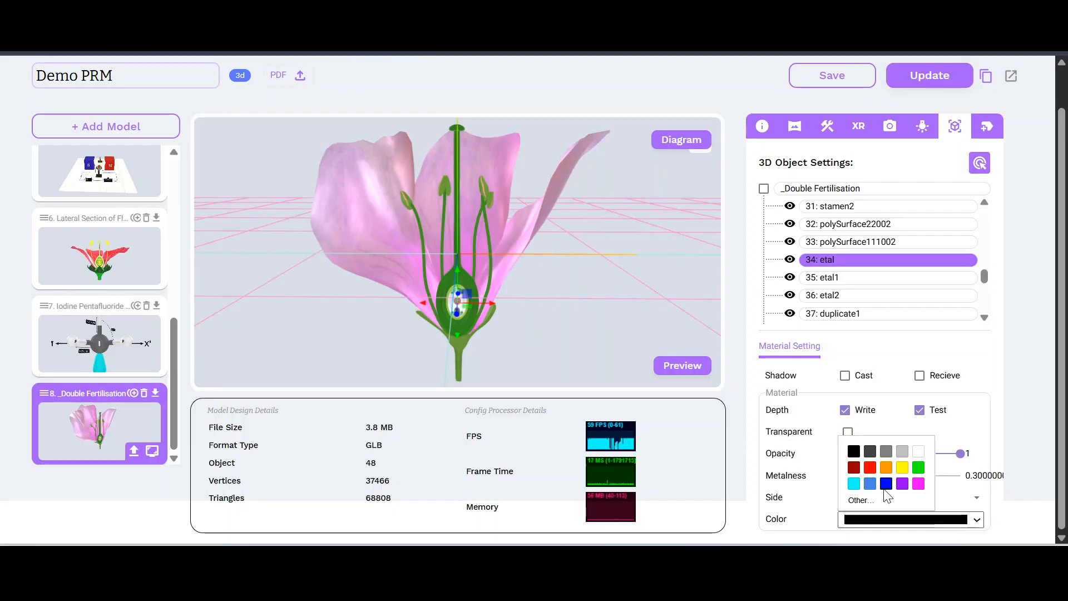
pyautogui.click(903, 467)
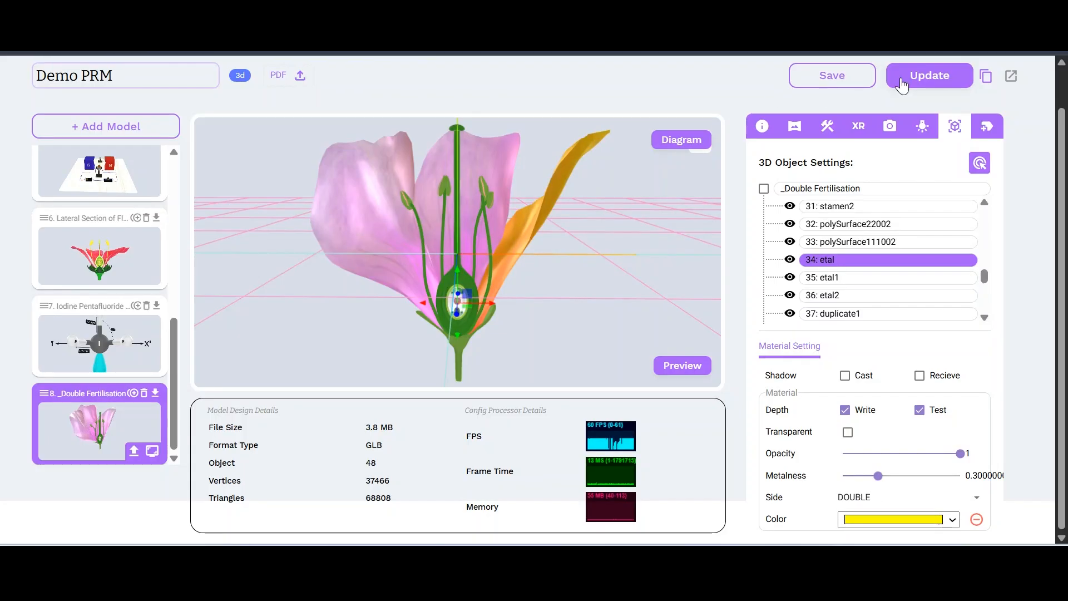
pyautogui.click(939, 75)
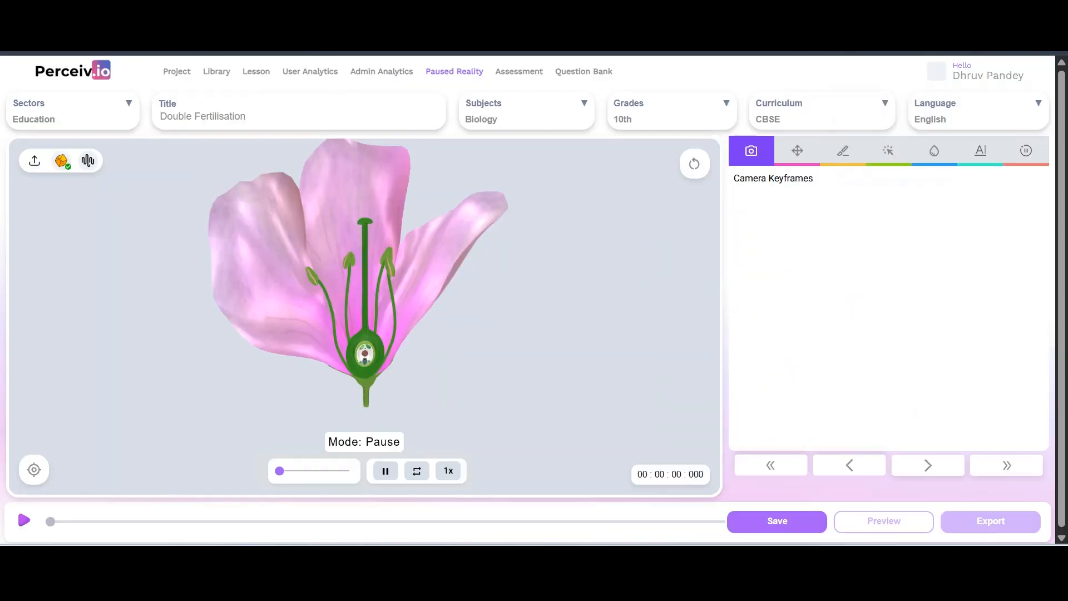
pyautogui.click(61, 162)
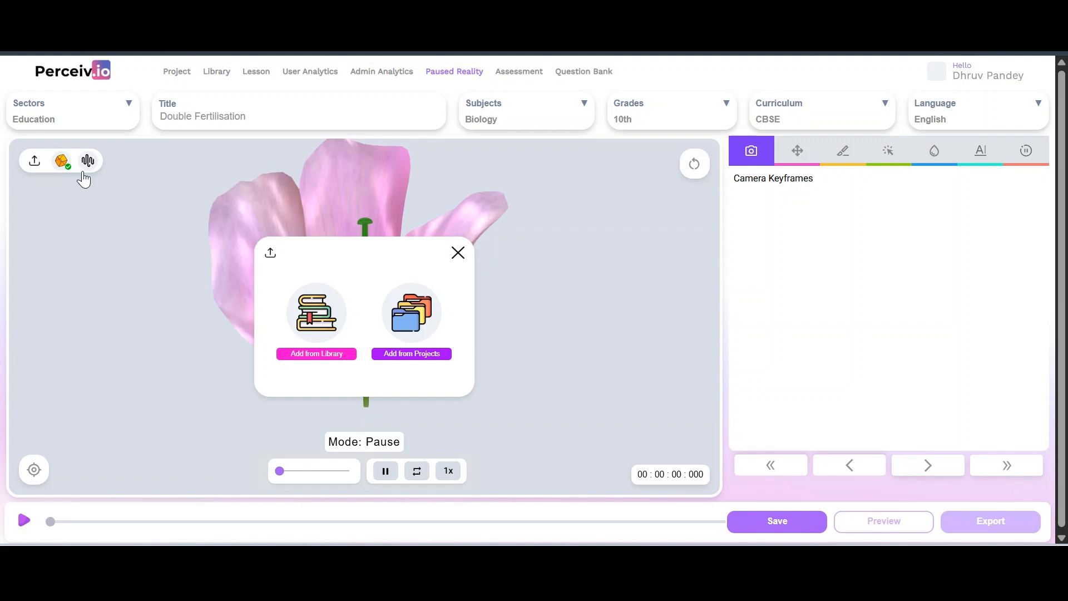
# Confirm replacement, search 'Demo PR', and add the recoloured _Double Fertilisation model
pyautogui.click(417, 354)
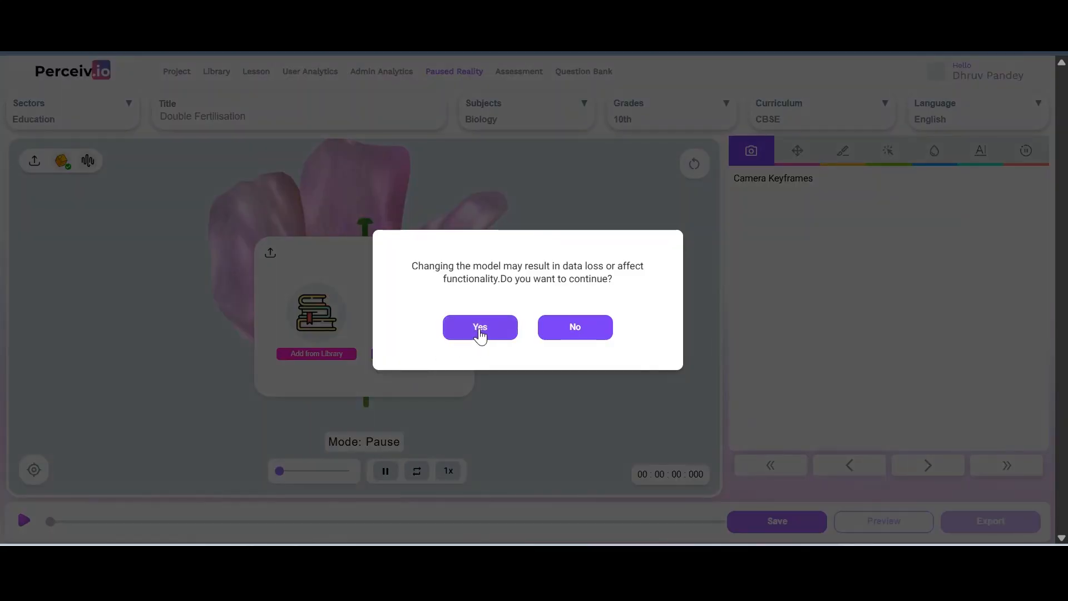
pyautogui.click(480, 329)
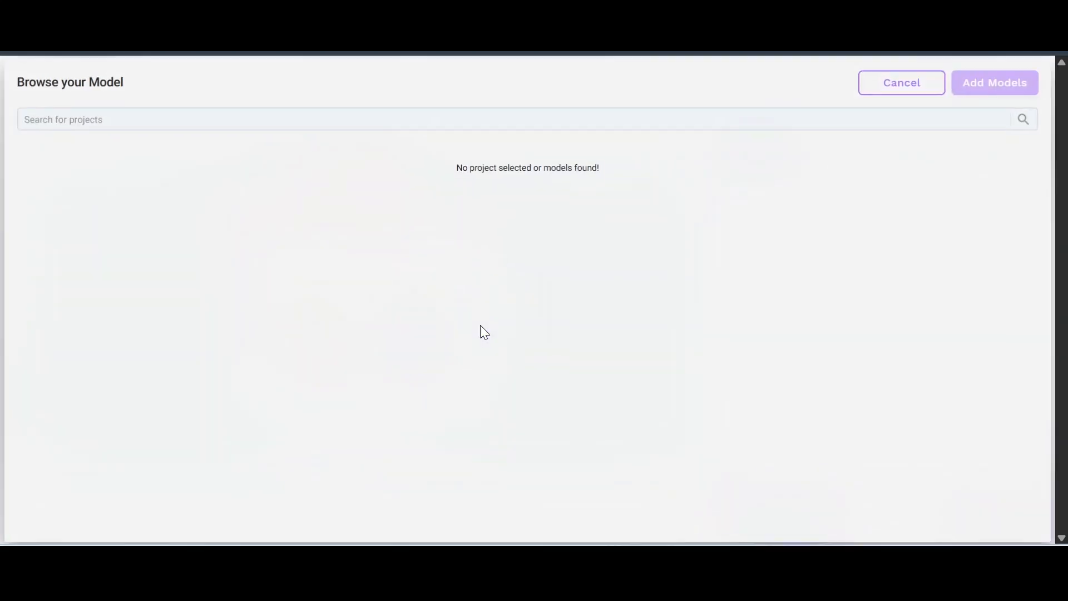
pyautogui.click(188, 119)
pyautogui.write('D')
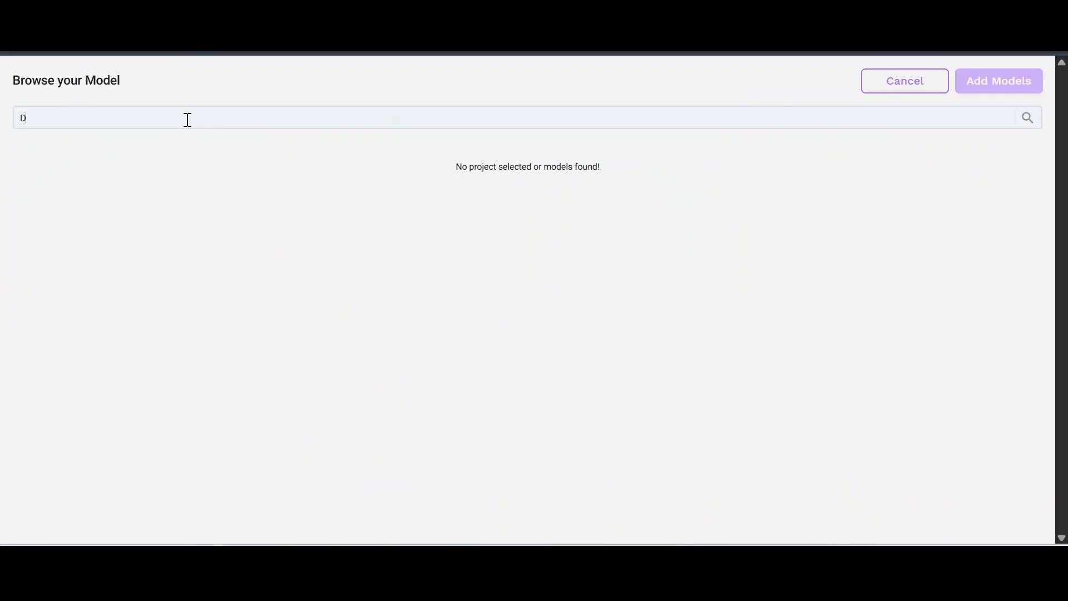
pyautogui.write('emo PRM')
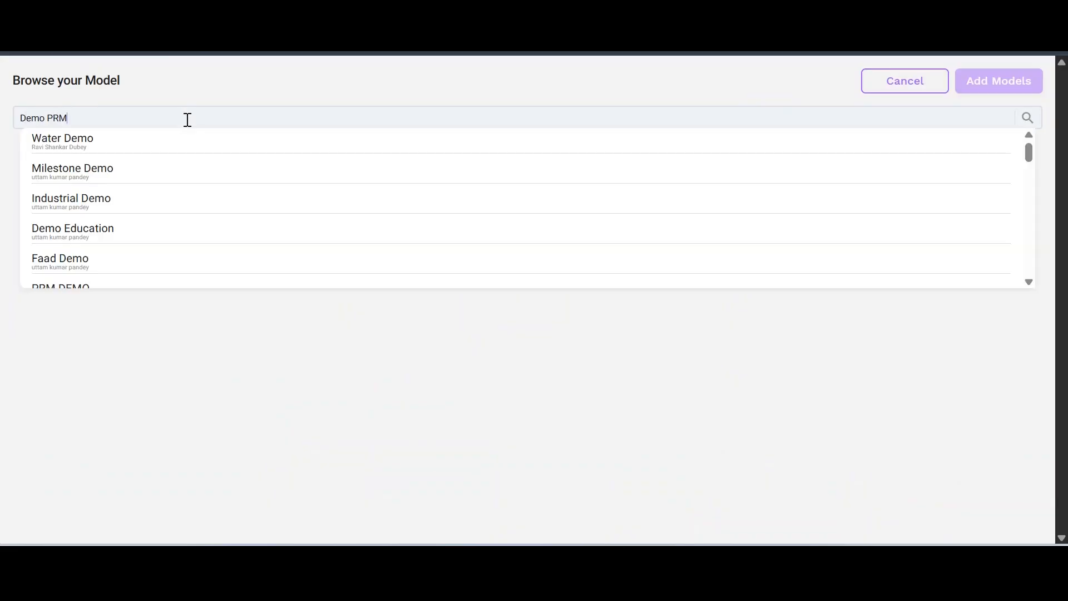
pyautogui.click(168, 169)
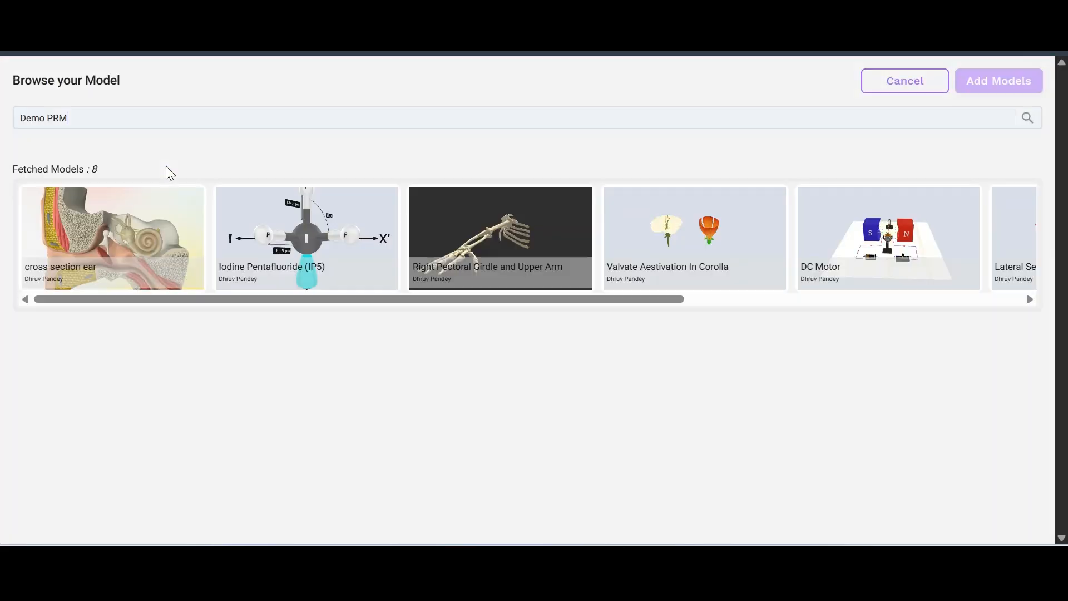
pyautogui.hscroll(5, 501, 240)
pyautogui.click(890, 233)
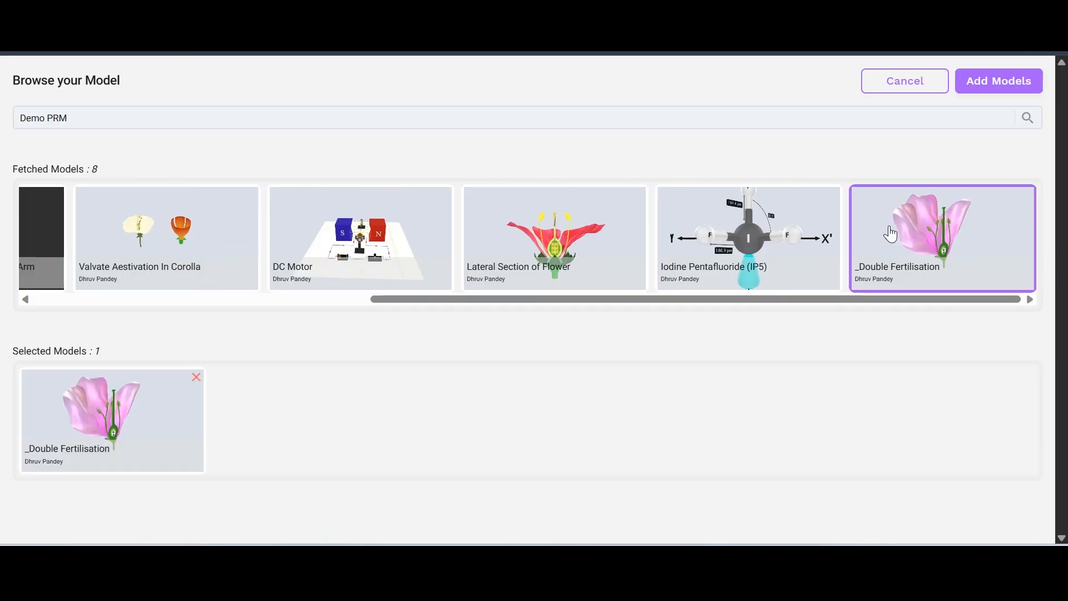
pyautogui.click(984, 84)
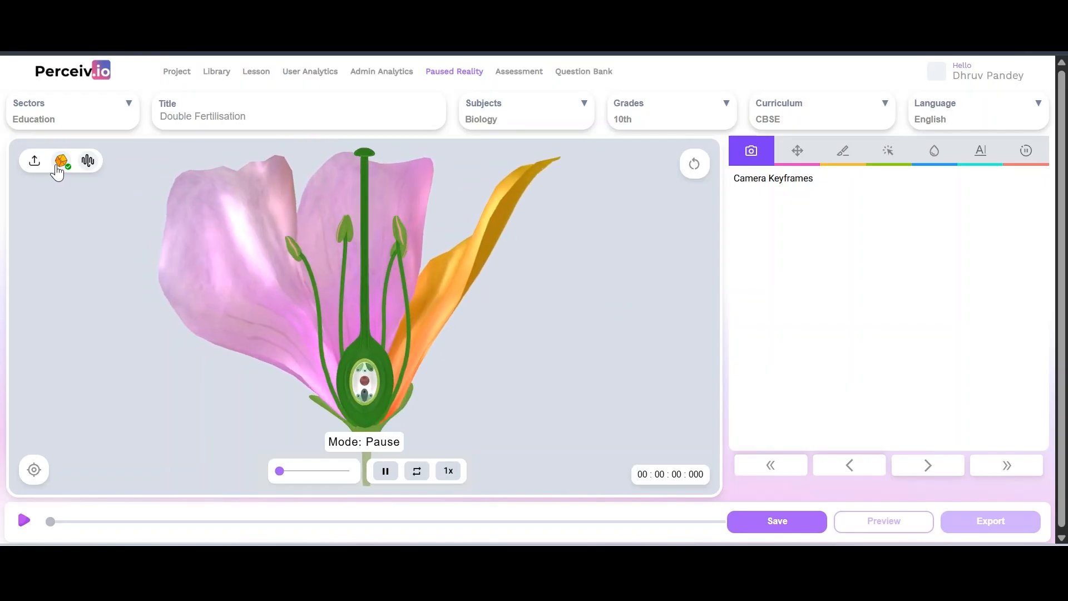
# Close the add-model popup, pan the flower toward centre, and scrub its animation
pyautogui.click(61, 162)
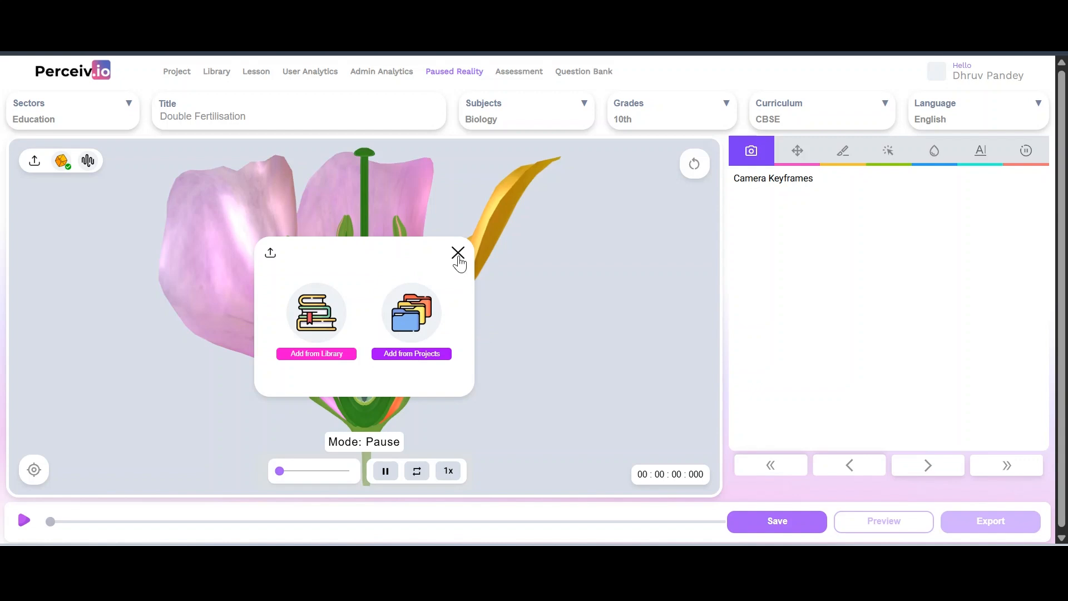
pyautogui.click(458, 253)
pyautogui.moveTo(522, 327); pyautogui.dragTo(535, 338, button='right')
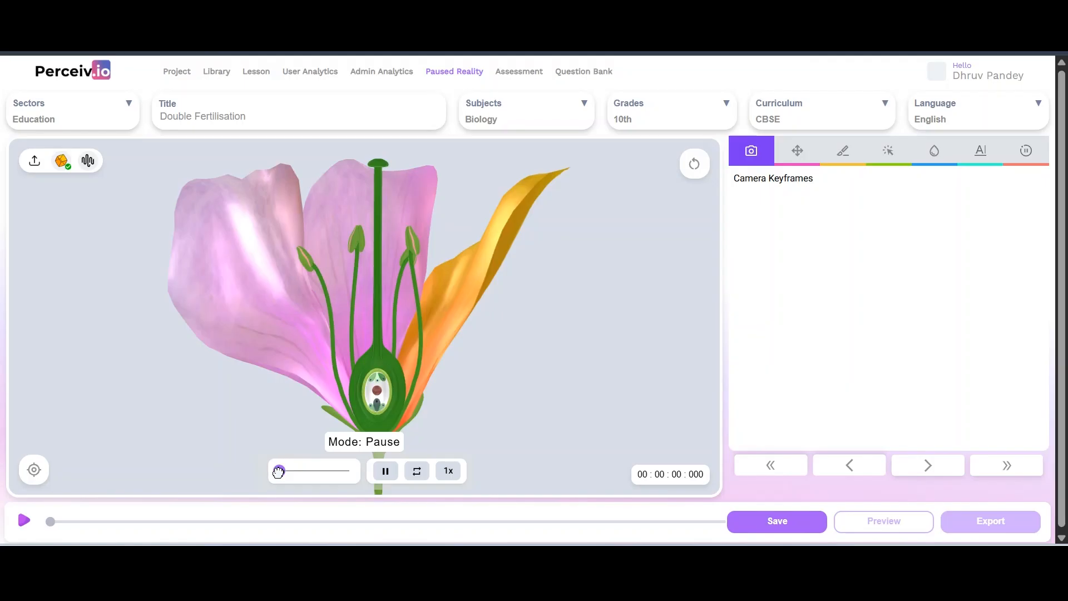
pyautogui.moveTo(281, 471)
pyautogui.mouseDown()
pyautogui.moveTo(345, 478)
pyautogui.moveTo(269, 483)
pyautogui.mouseUp()
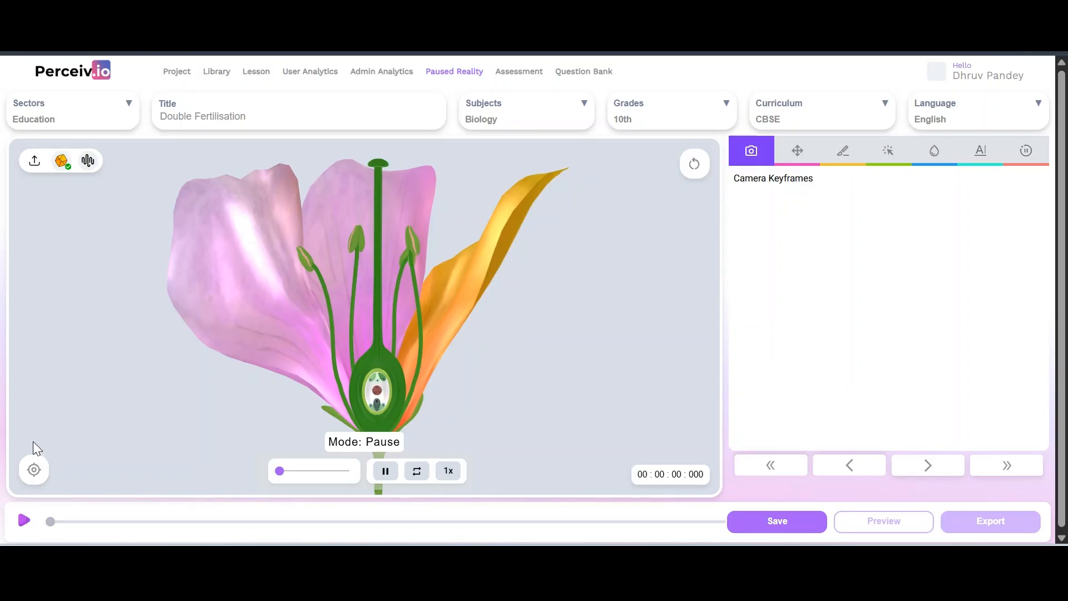
# Upload the Dummy Audio file from Documents as the lesson's audio
pyautogui.click(88, 161)
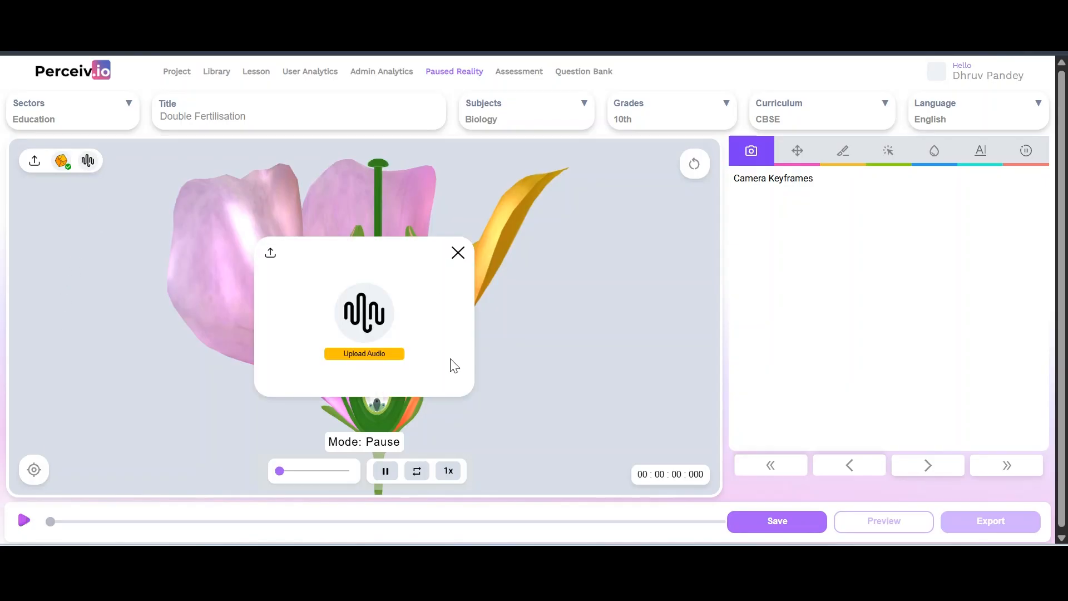
pyautogui.click(370, 366)
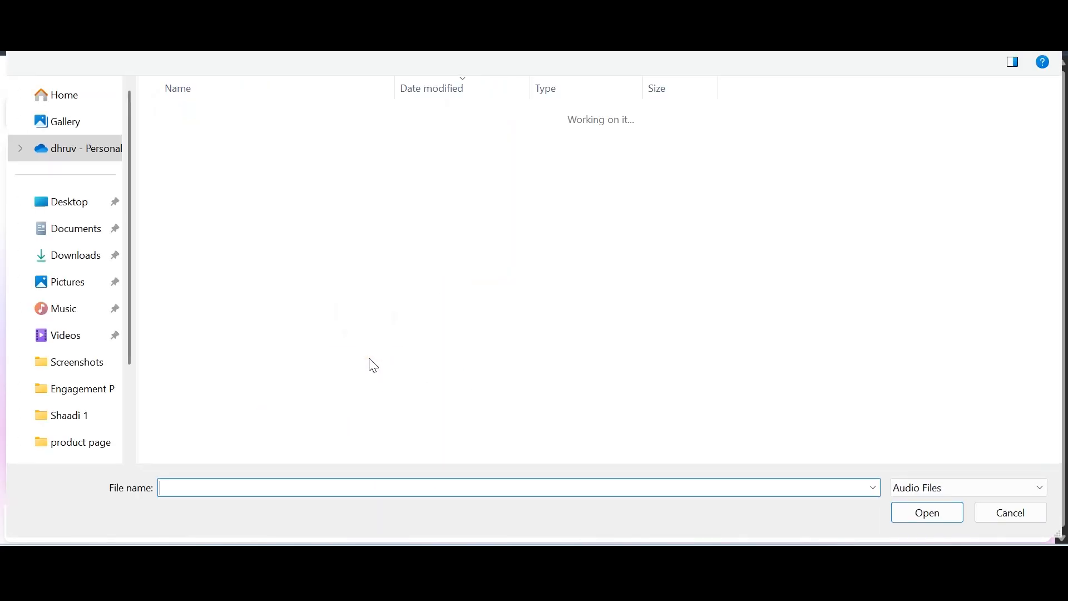
pyautogui.click(73, 267)
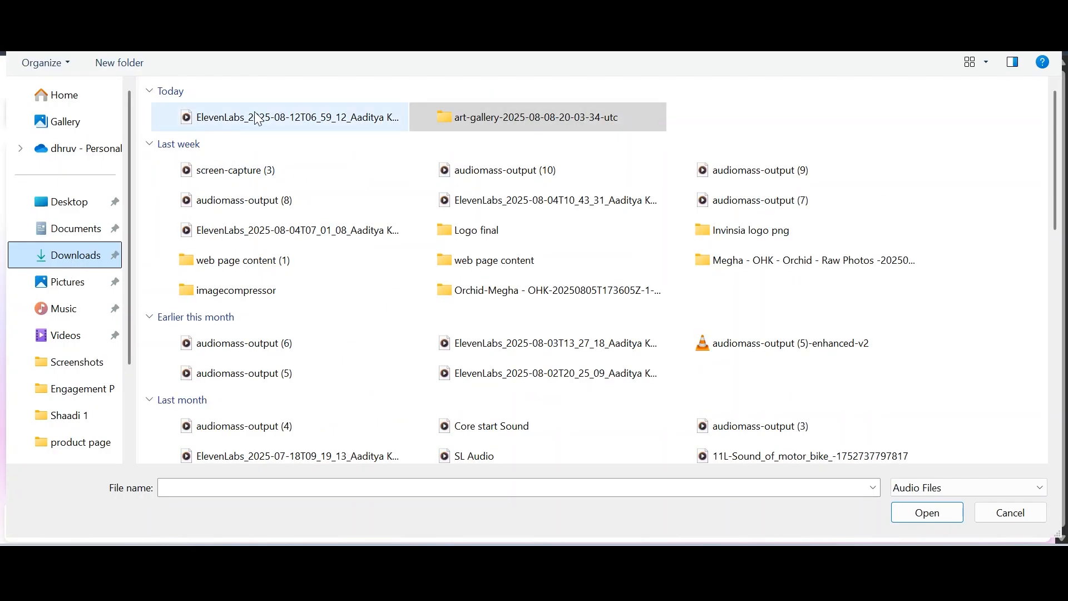
pyautogui.click(65, 229)
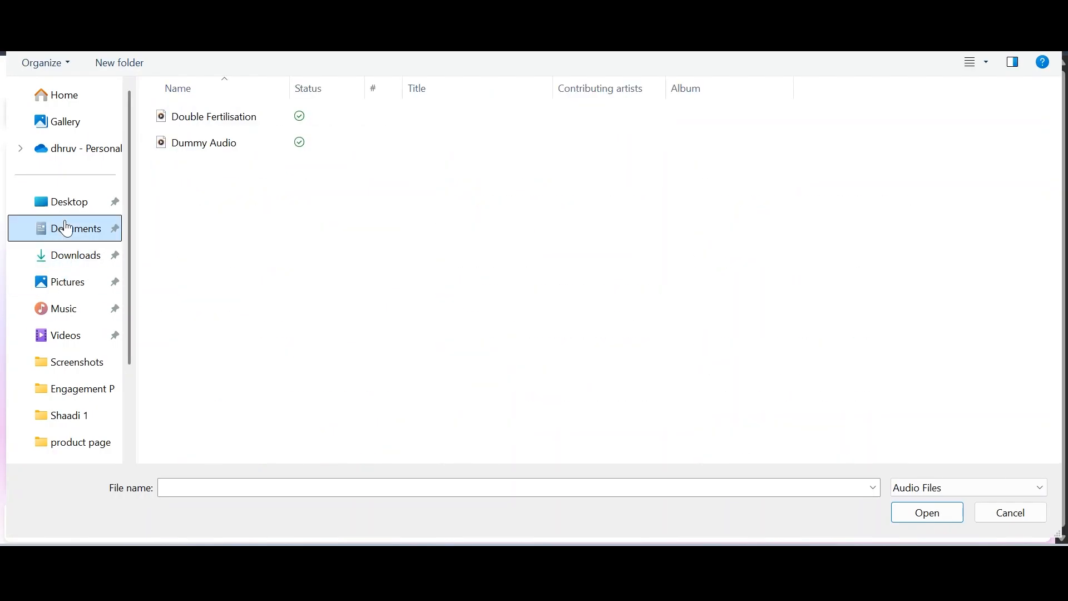
pyautogui.click(224, 146)
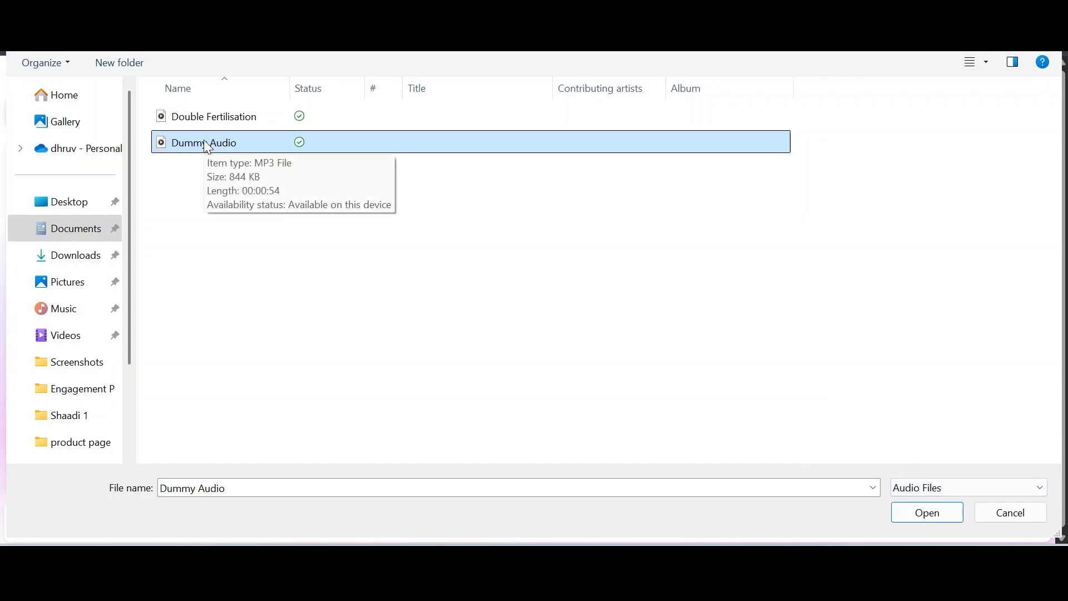
pyautogui.click(933, 515)
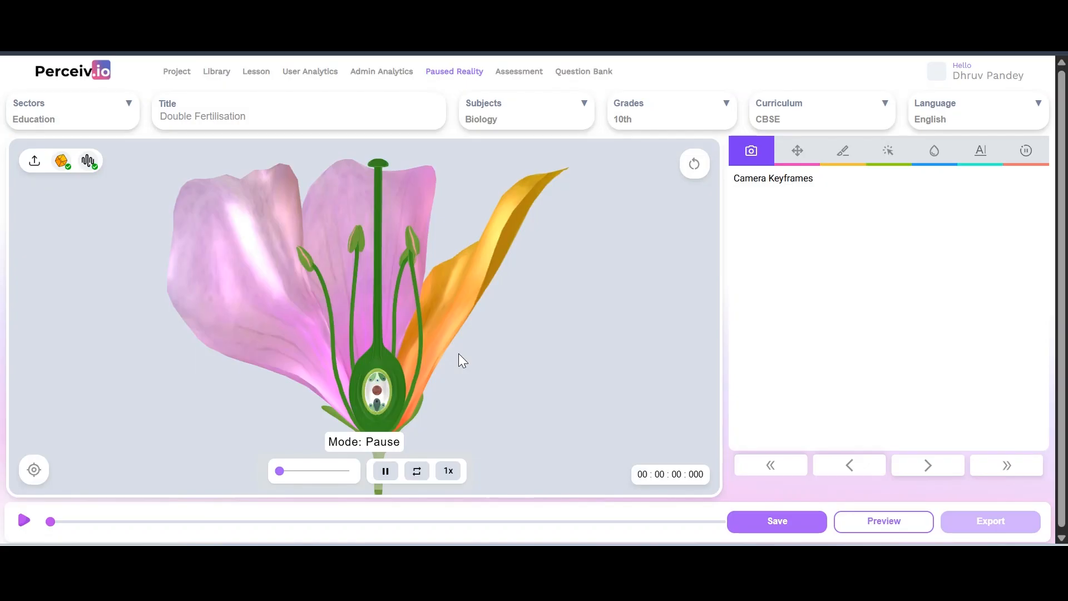
# Play the timeline, jump to about 8 seconds, pause, and rewind to the start
pyautogui.click(25, 520)
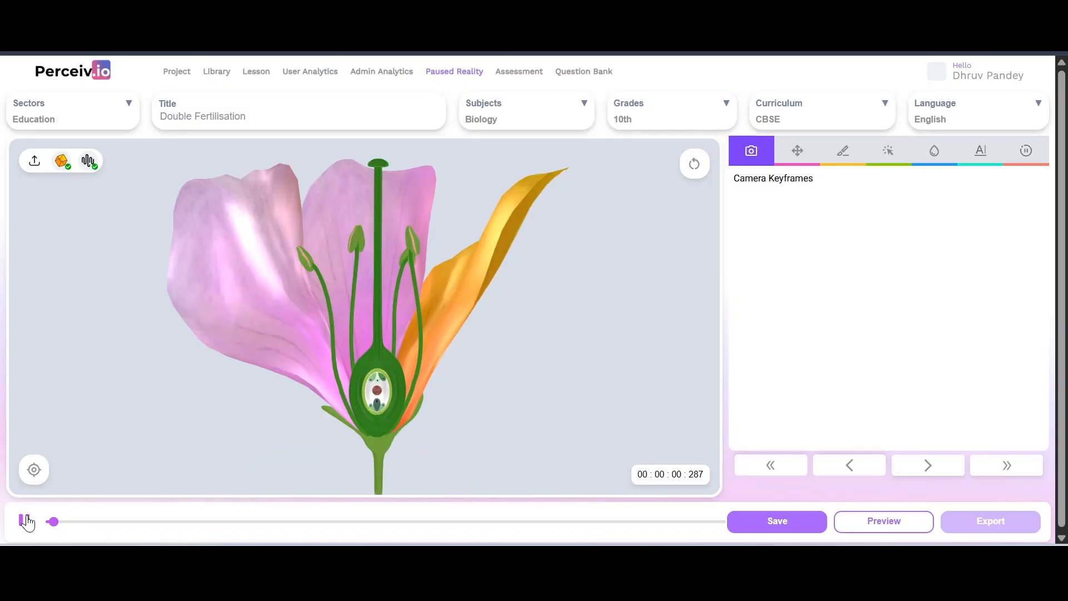
pyautogui.click(145, 523)
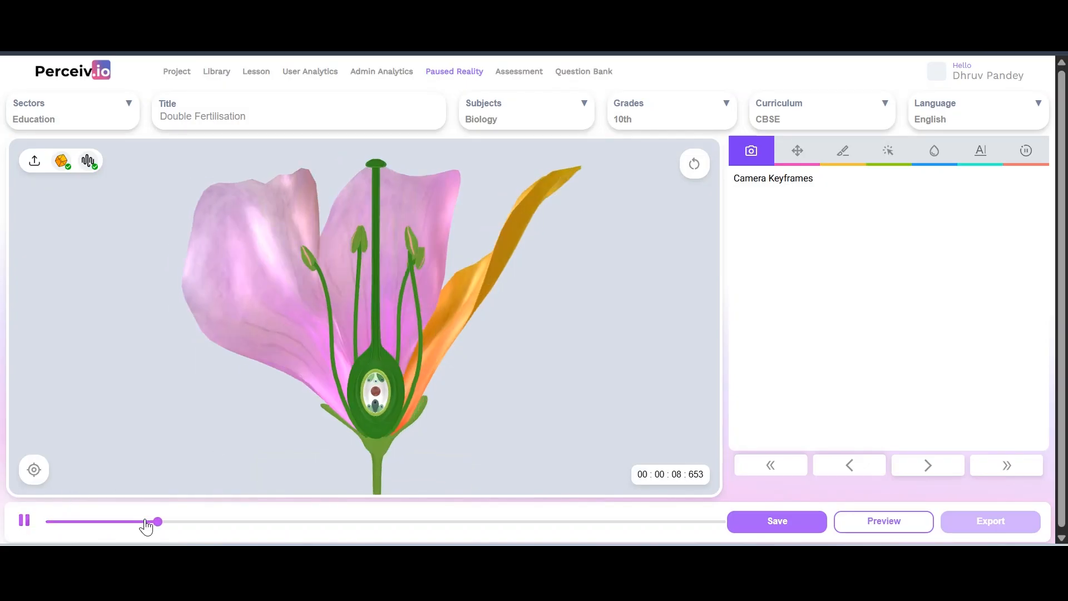
pyautogui.press('XF86AudioRaiseVolume')
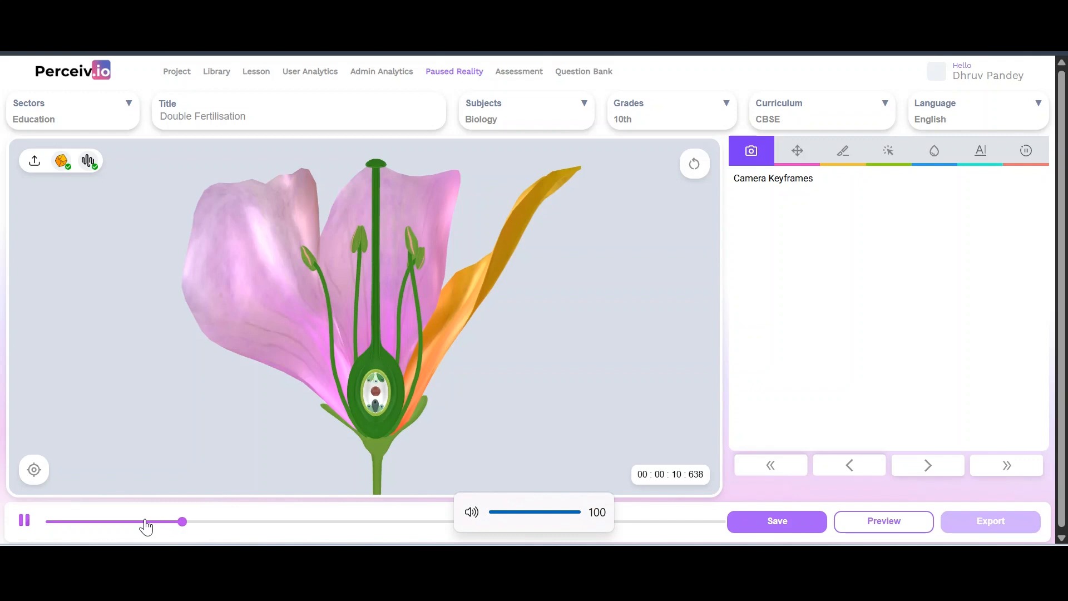
pyautogui.click(23, 521)
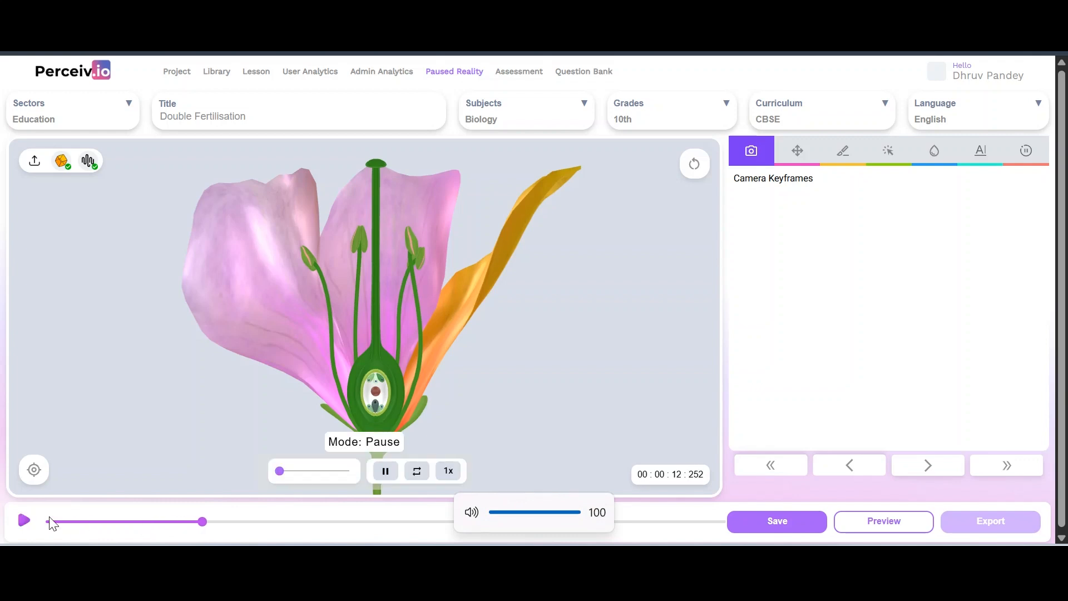
pyautogui.click(50, 522)
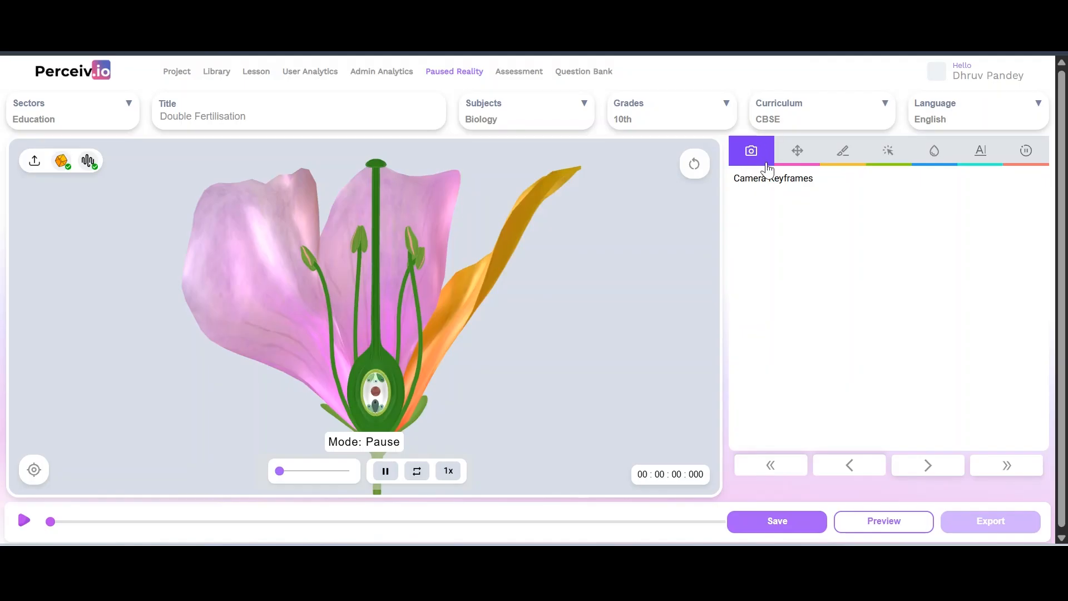
# Check the flower around 6.6 and 6.08 seconds, then reset the playhead to 00:00:00:000
pyautogui.click(132, 522)
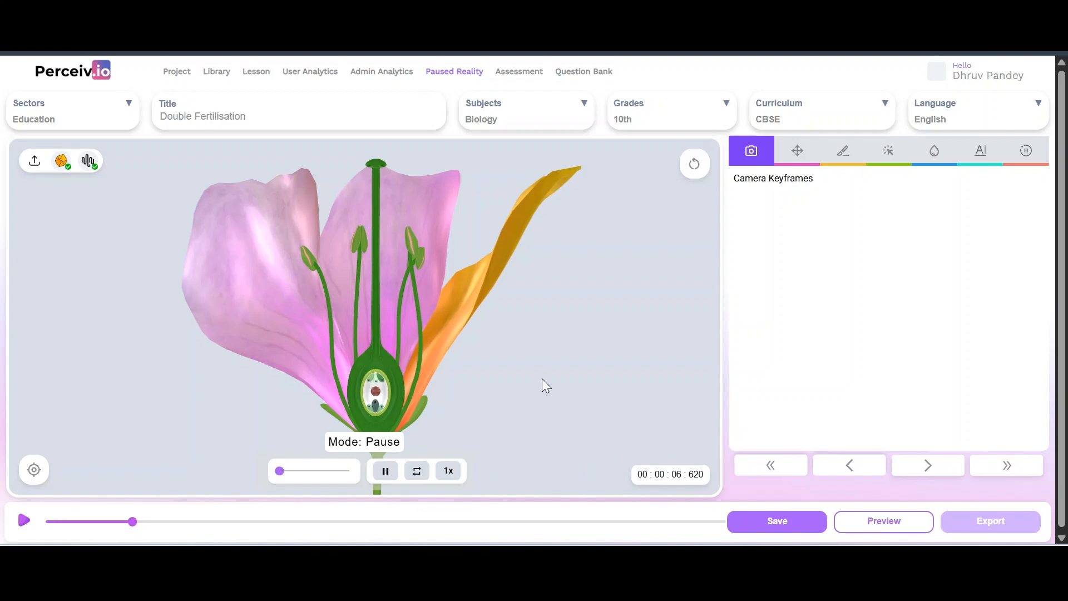
pyautogui.moveTo(543, 380); pyautogui.dragTo(680, 312)
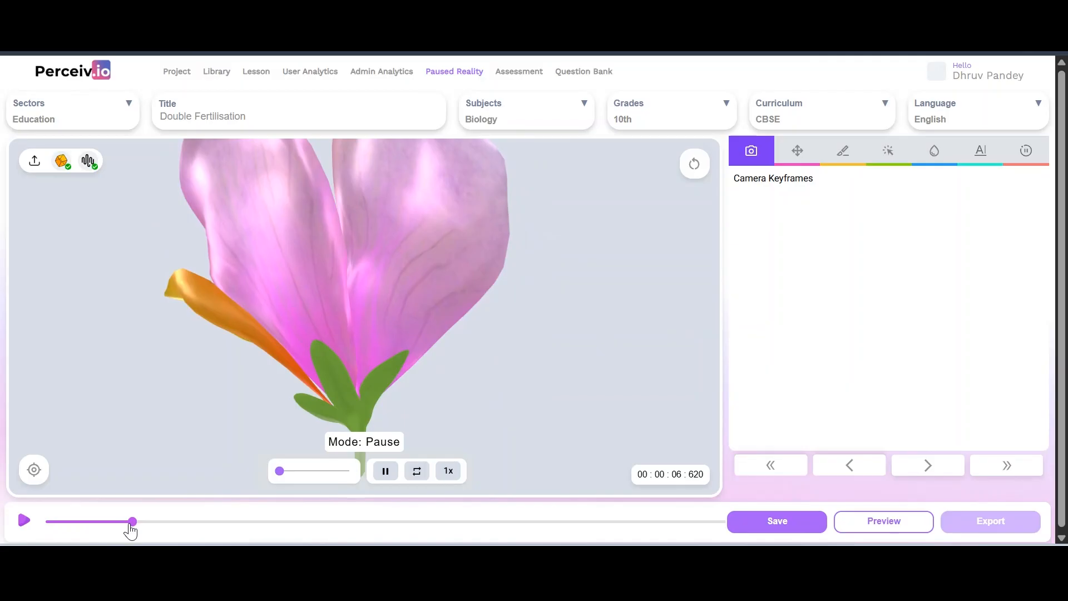
pyautogui.moveTo(132, 523); pyautogui.dragTo(38, 529)
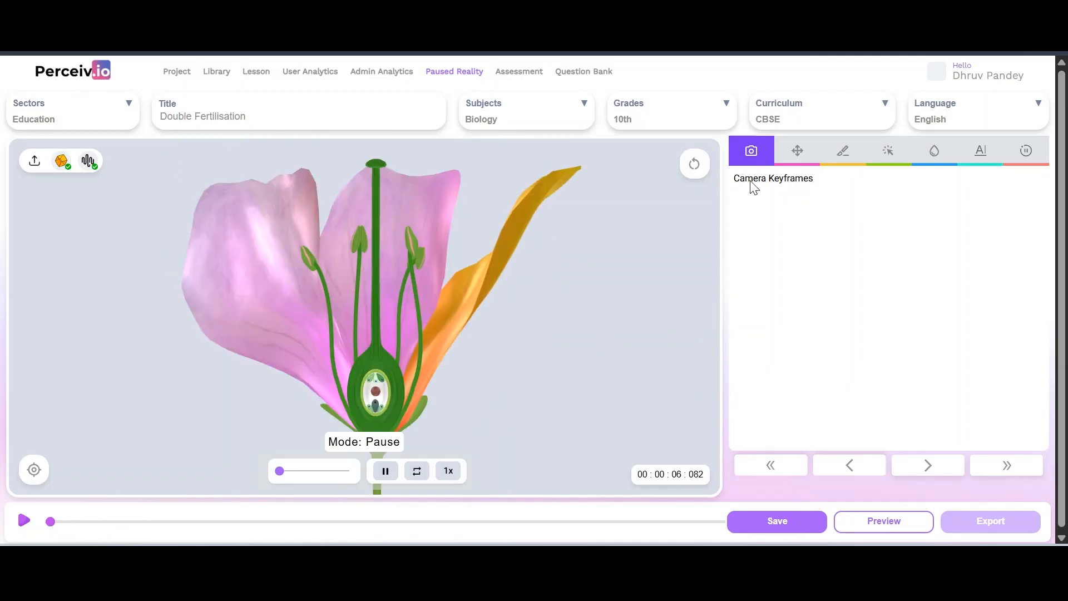
pyautogui.click(24, 522)
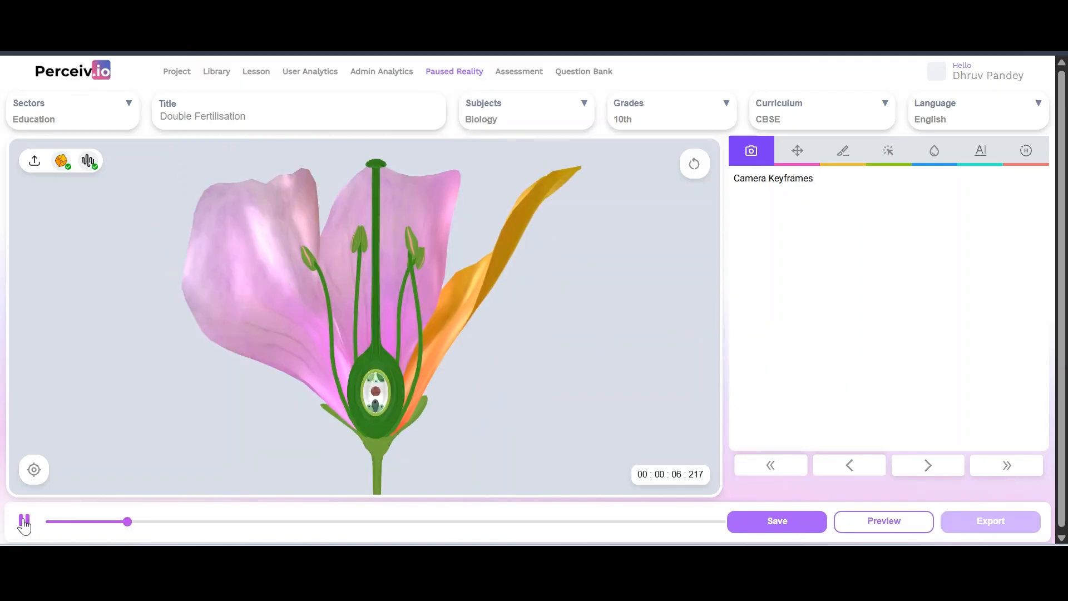
pyautogui.click(49, 523)
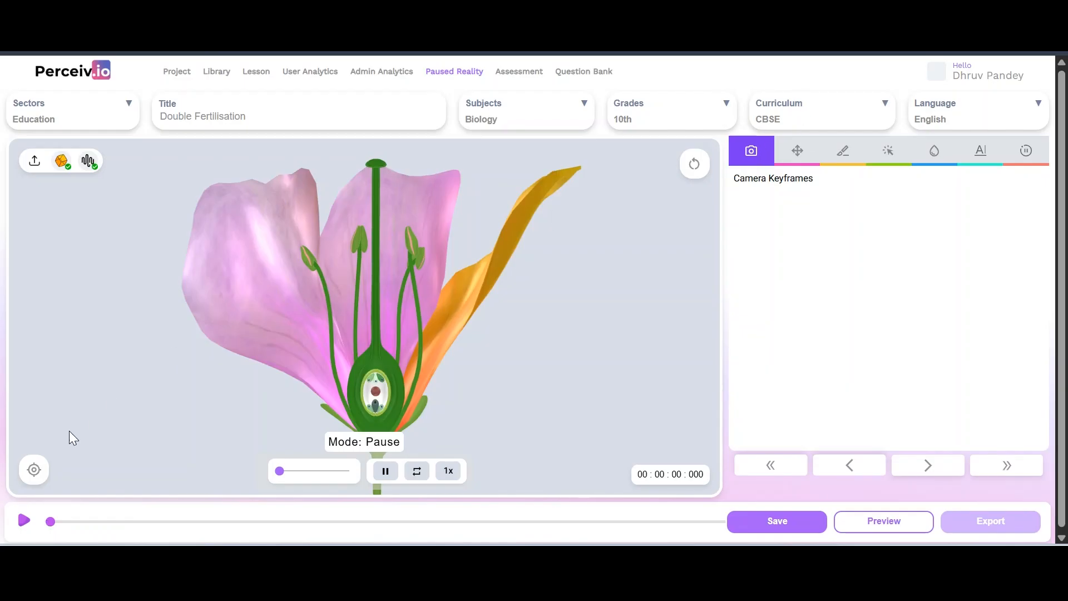
# Add then delete two trial camera keyframes and orbit to view the petals from behind
pyautogui.click(33, 472)
pyautogui.click(33, 472)
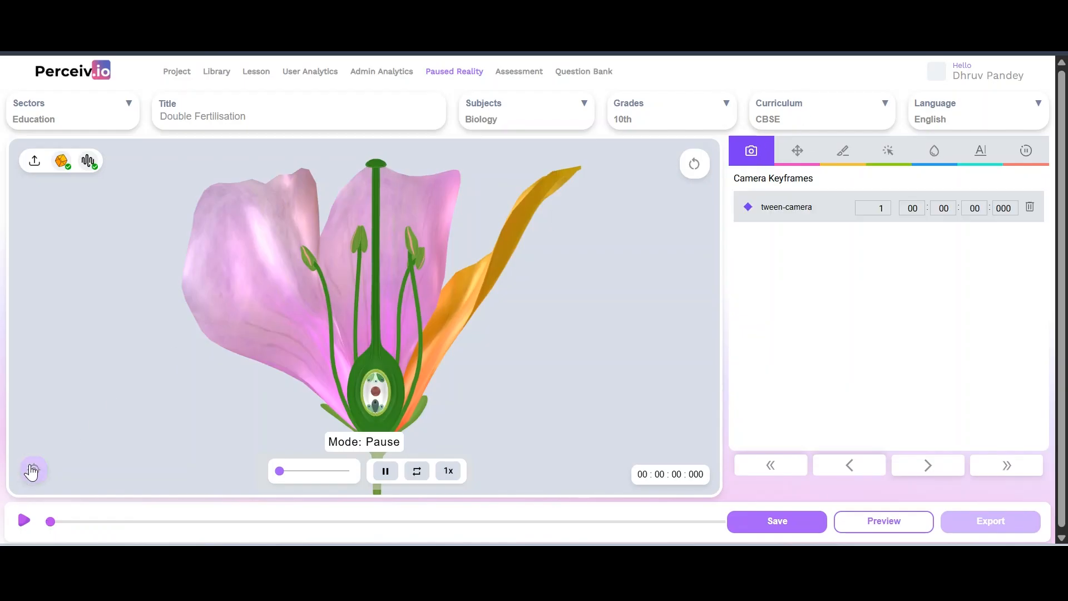
pyautogui.click(1030, 208)
pyautogui.click(1029, 208)
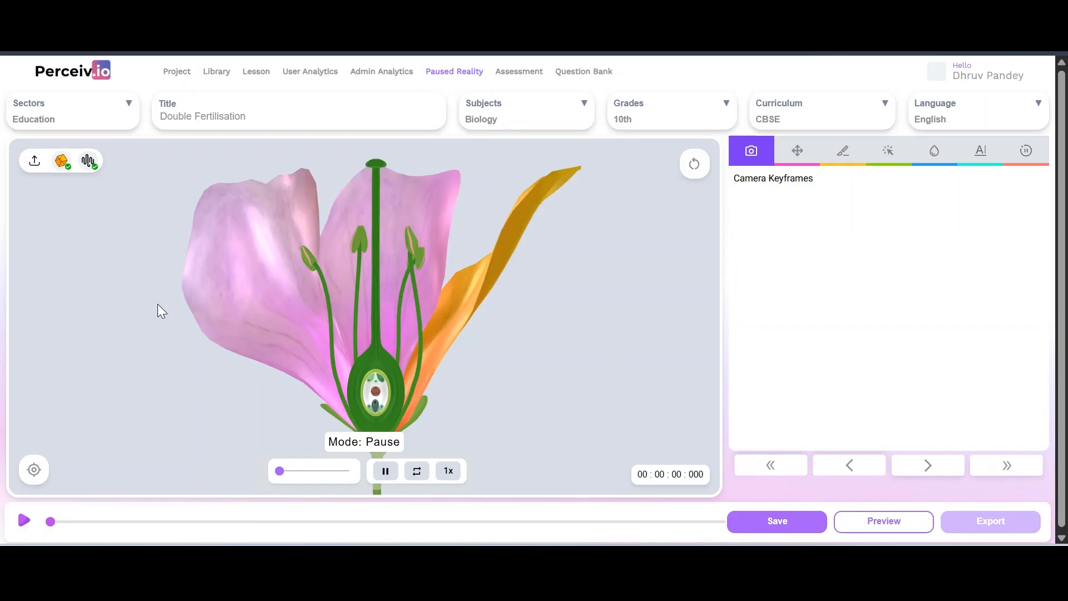
pyautogui.moveTo(158, 303); pyautogui.dragTo(317, 280)
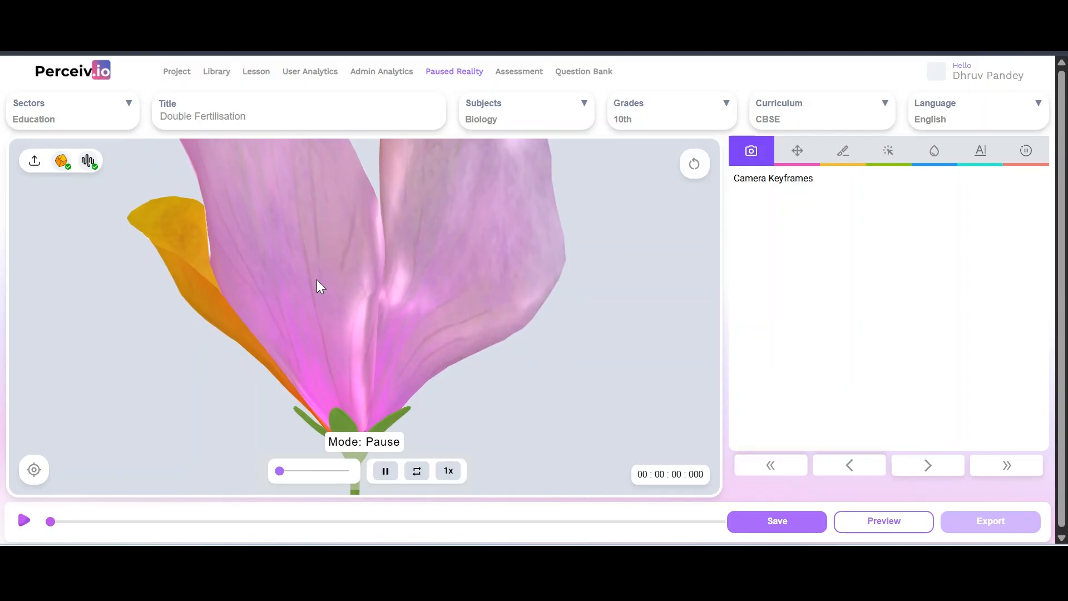
# Record a tween-camera keyframe at time zero, set its first value to 6, and save
pyautogui.click(36, 474)
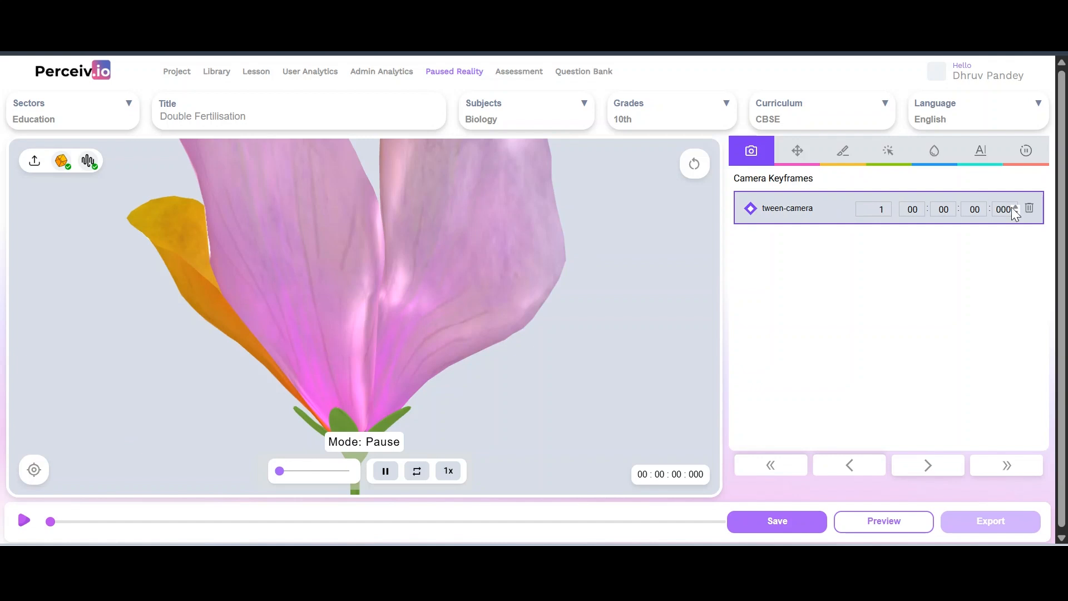
pyautogui.click(871, 214)
pyautogui.click(763, 523)
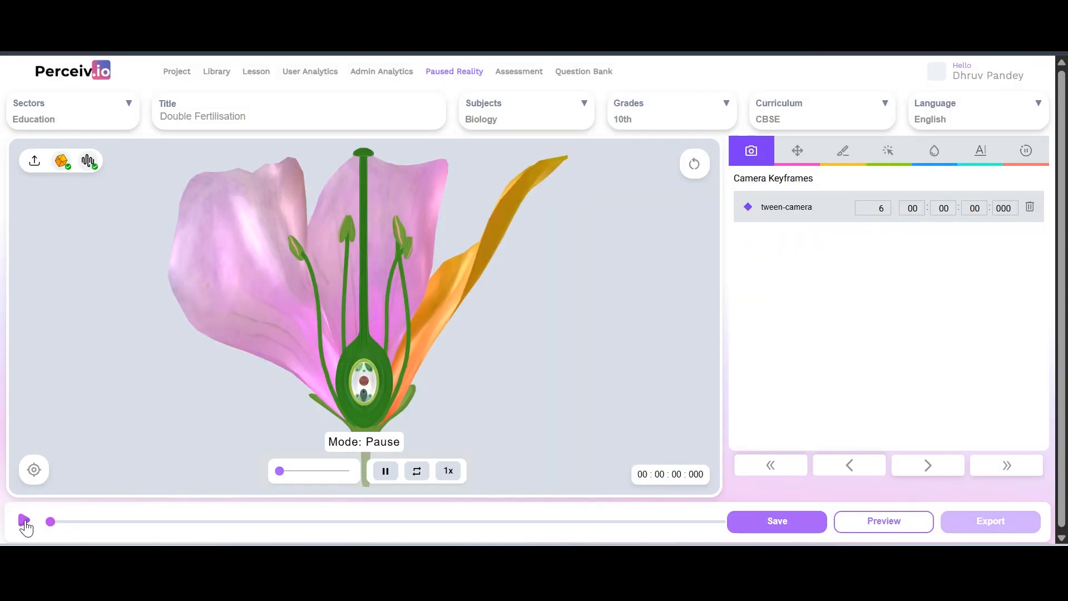
# Play the camera animation, pause near 7 s, and orbit to show the flower's cut side
pyautogui.click(24, 521)
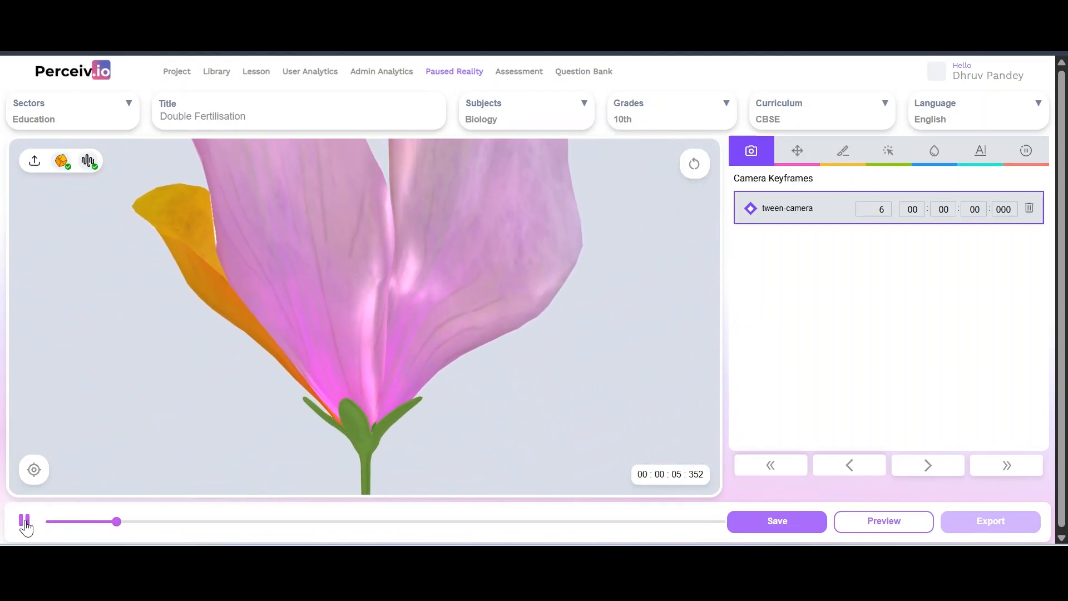
pyautogui.click(24, 521)
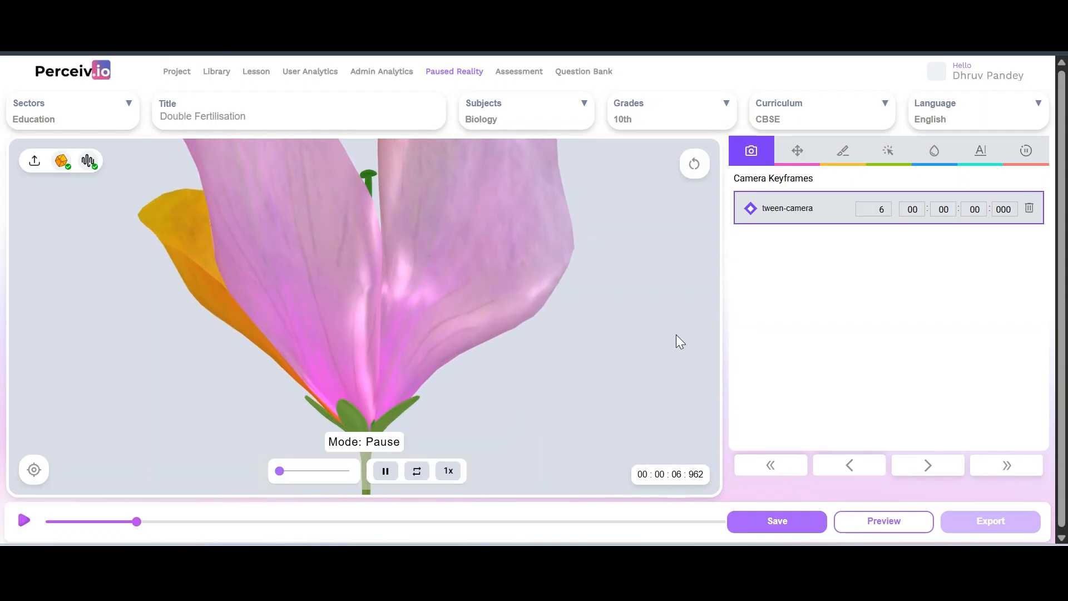
pyautogui.moveTo(528, 329); pyautogui.dragTo(432, 350)
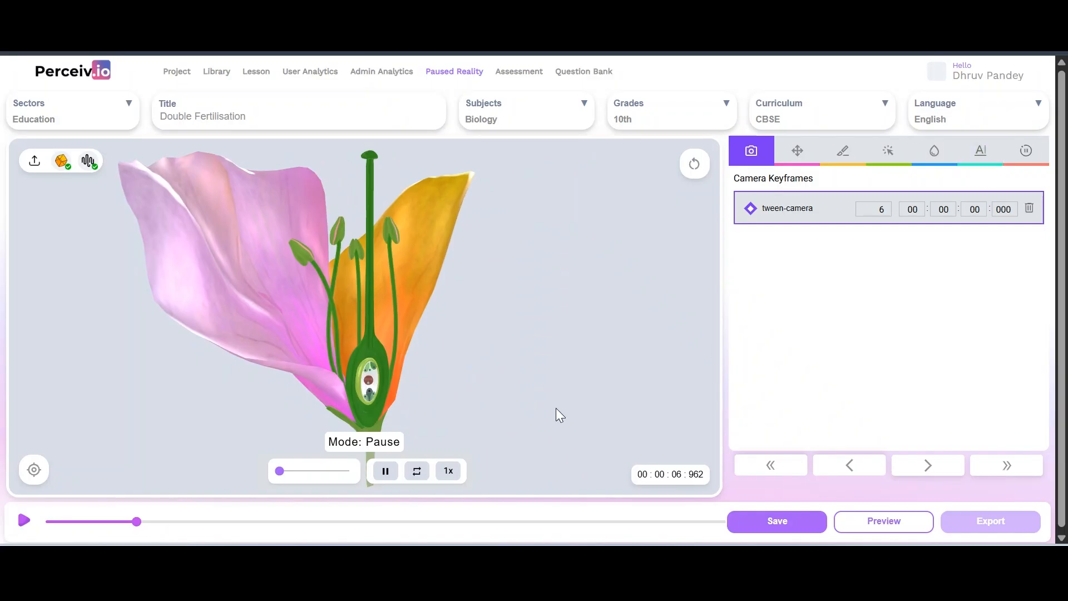
# Park the timeline at about 6.46 s and show the empty Object Keyframes list
pyautogui.click(118, 521)
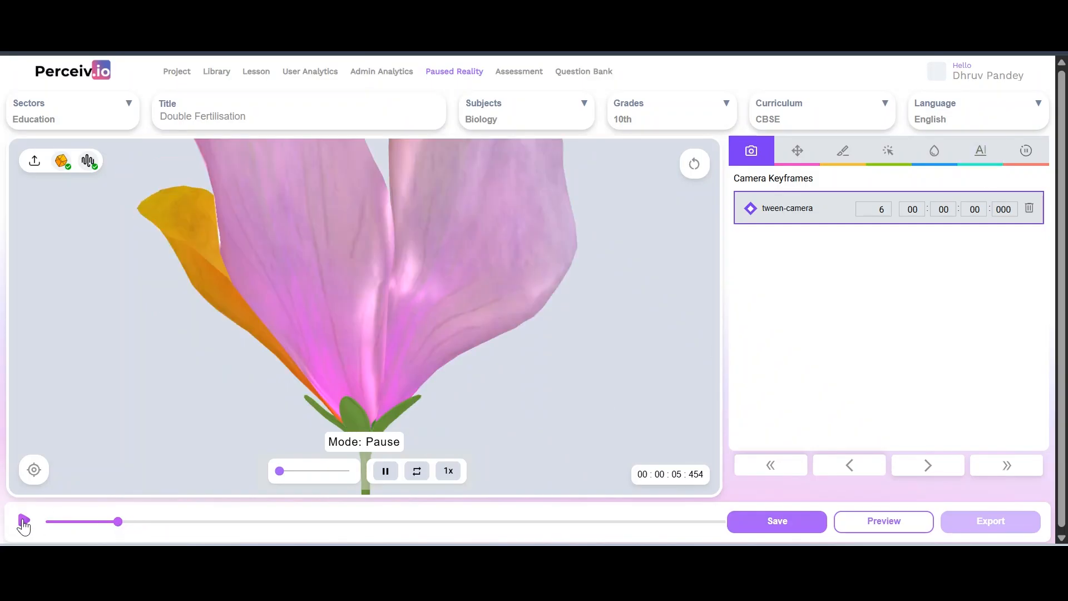
pyautogui.click(23, 522)
pyautogui.click(24, 521)
pyautogui.click(809, 155)
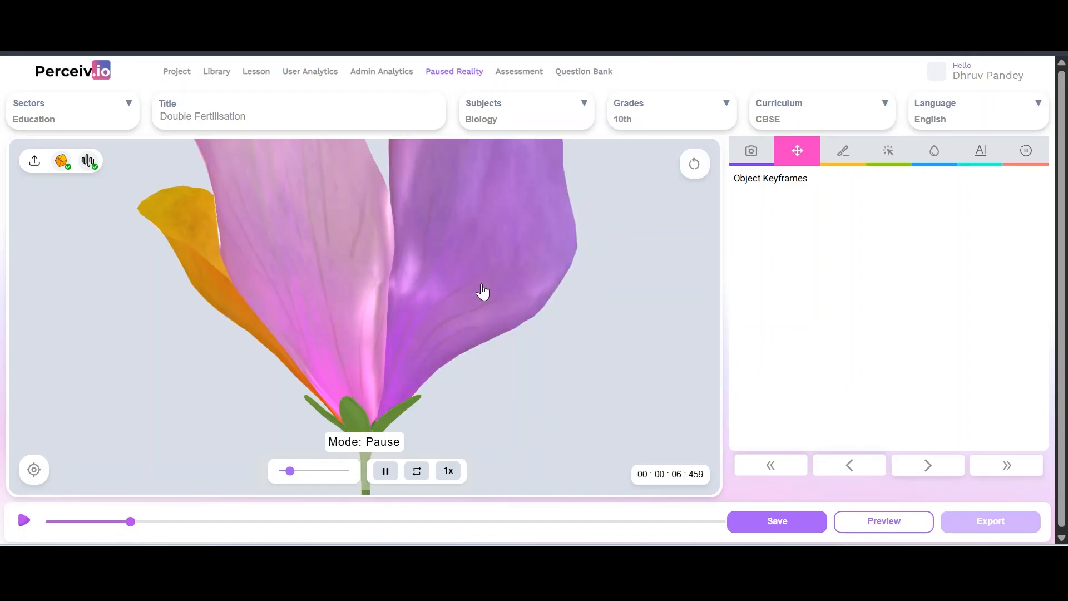
# Drag the right petal further right and the middle petal to the lower left, then record a tween-mesh keyframe
pyautogui.moveTo(489, 284); pyautogui.dragTo(590, 311)
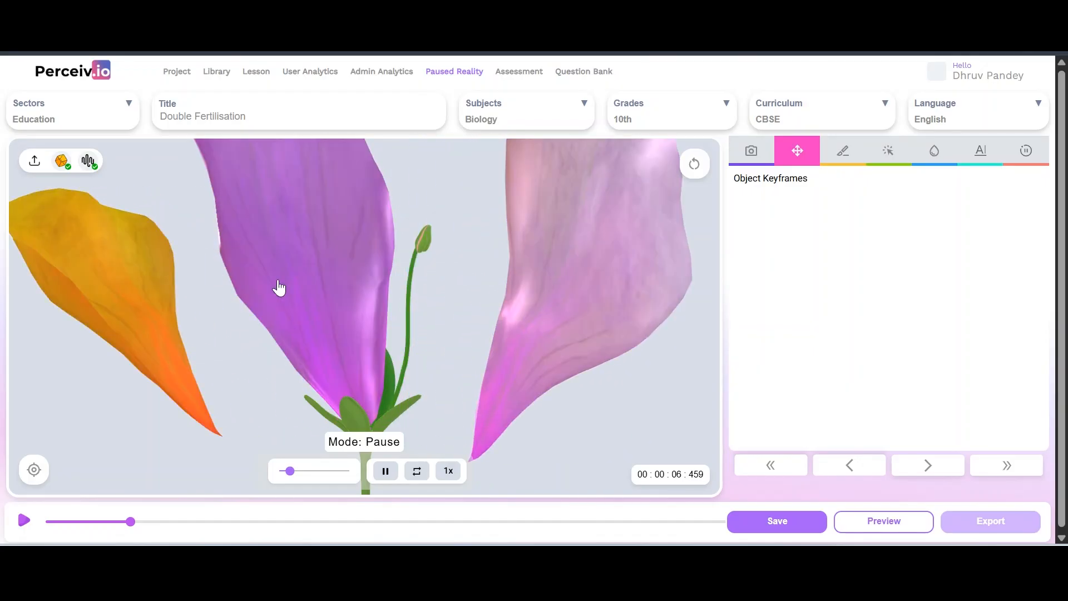
pyautogui.moveTo(295, 278); pyautogui.dragTo(91, 424)
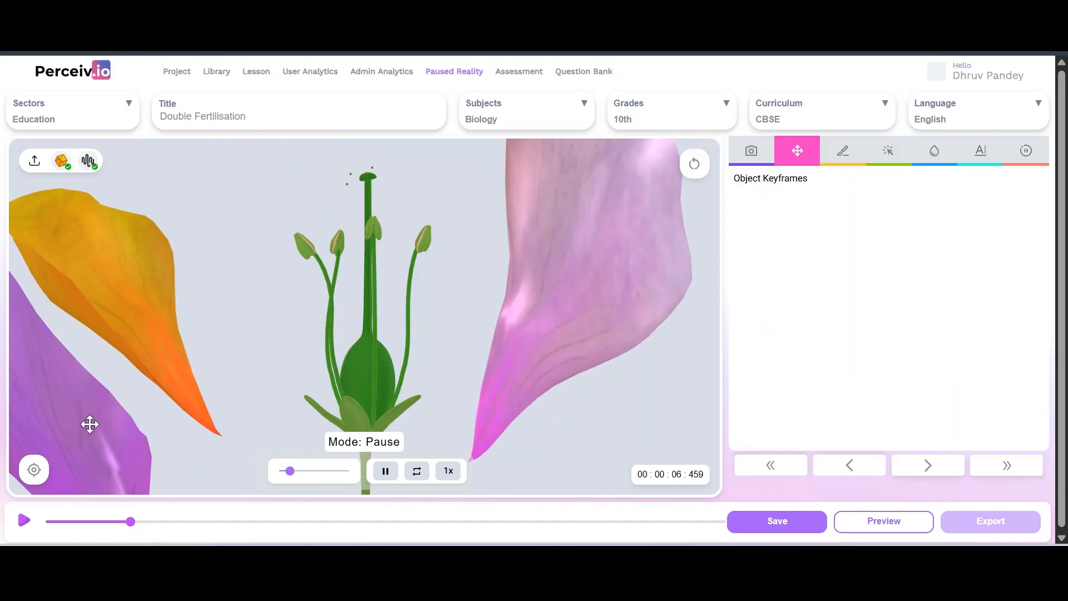
pyautogui.click(35, 472)
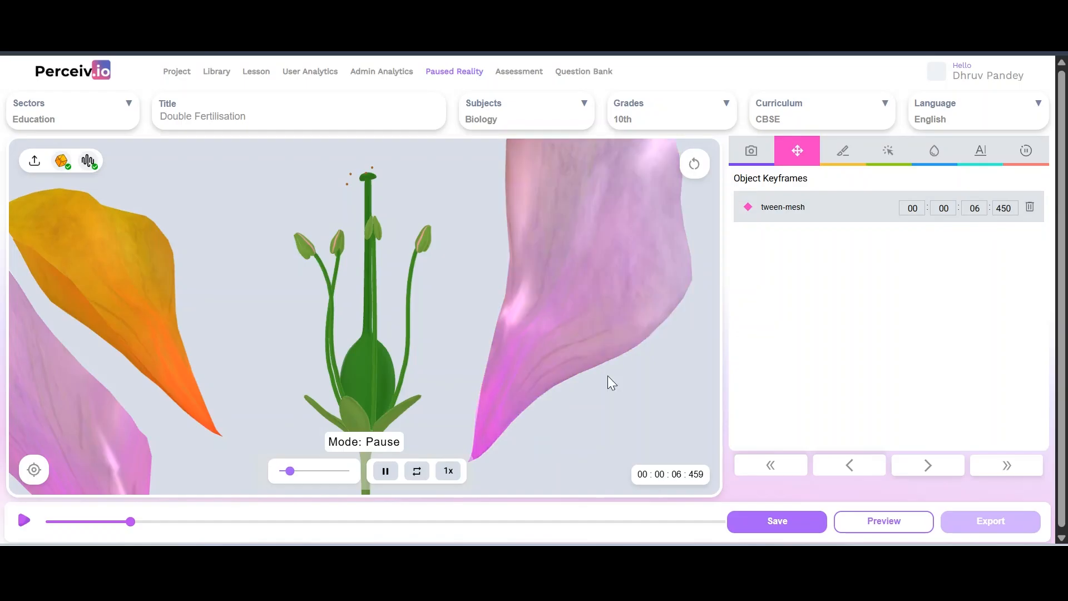
# Reset the flower, add a second tween-mesh keyframe at 08.450 s, and save the lesson
pyautogui.click(695, 166)
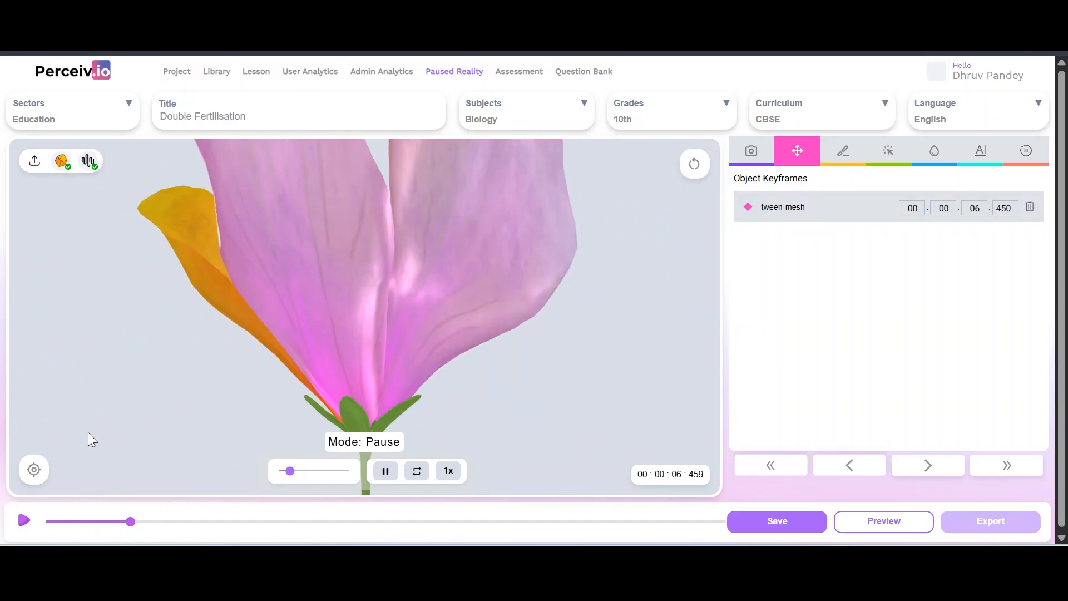
pyautogui.click(30, 482)
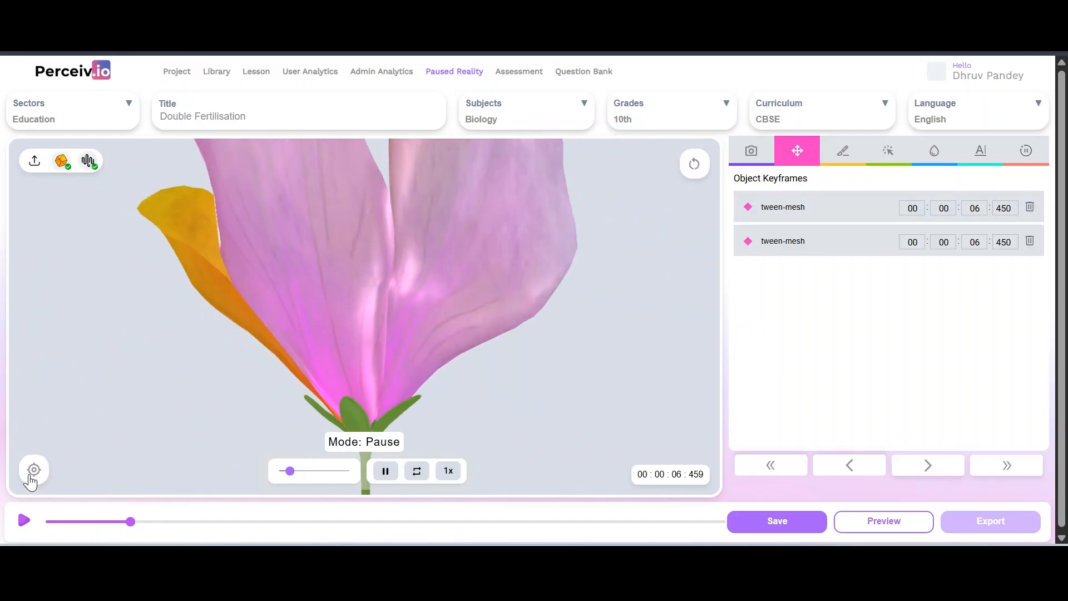
pyautogui.click(972, 243)
pyautogui.press('BackSpace')
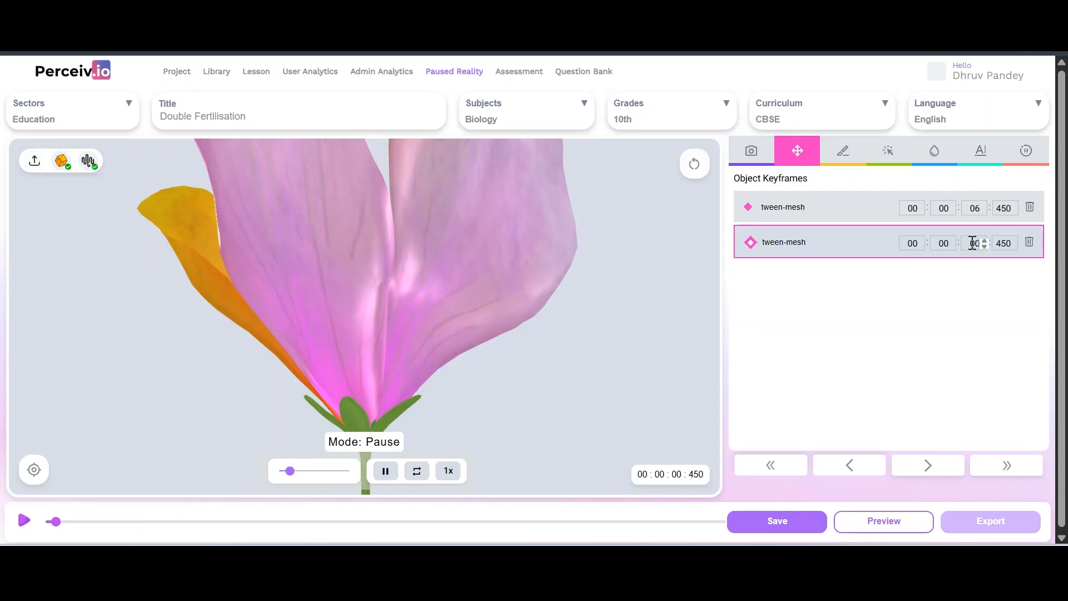
pyautogui.click(770, 528)
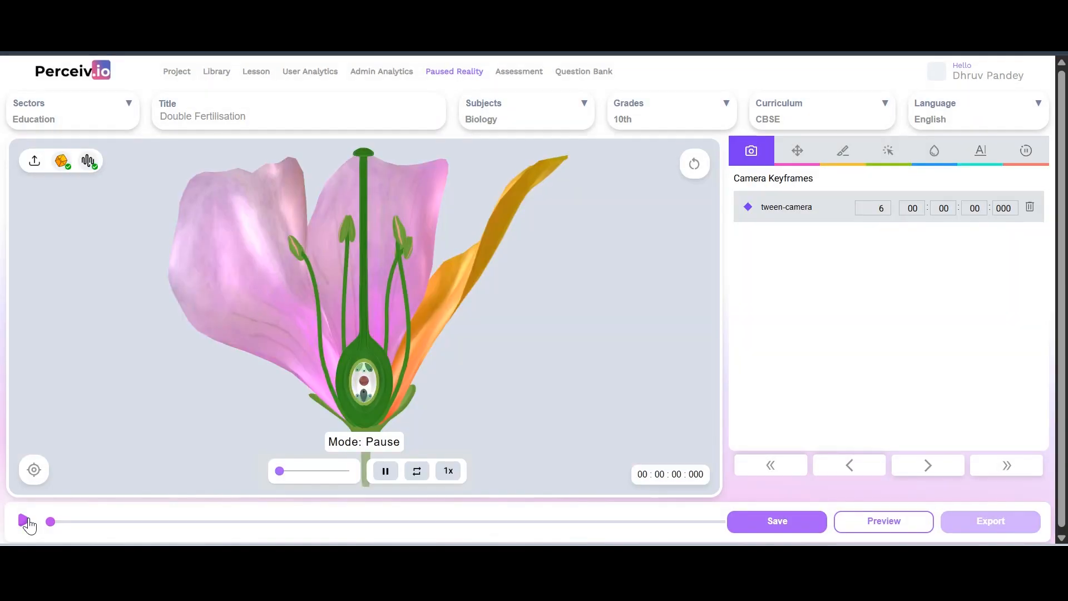
# Preview the petal movement to about 10 s, then toggle between the camera and object keyframe lists
pyautogui.click(24, 521)
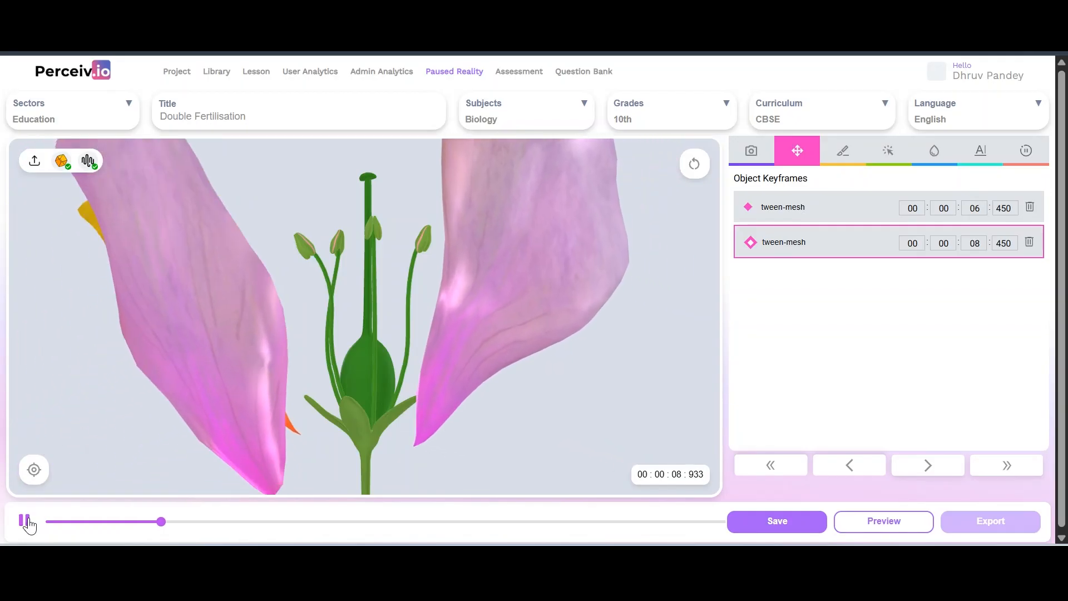
pyautogui.click(26, 521)
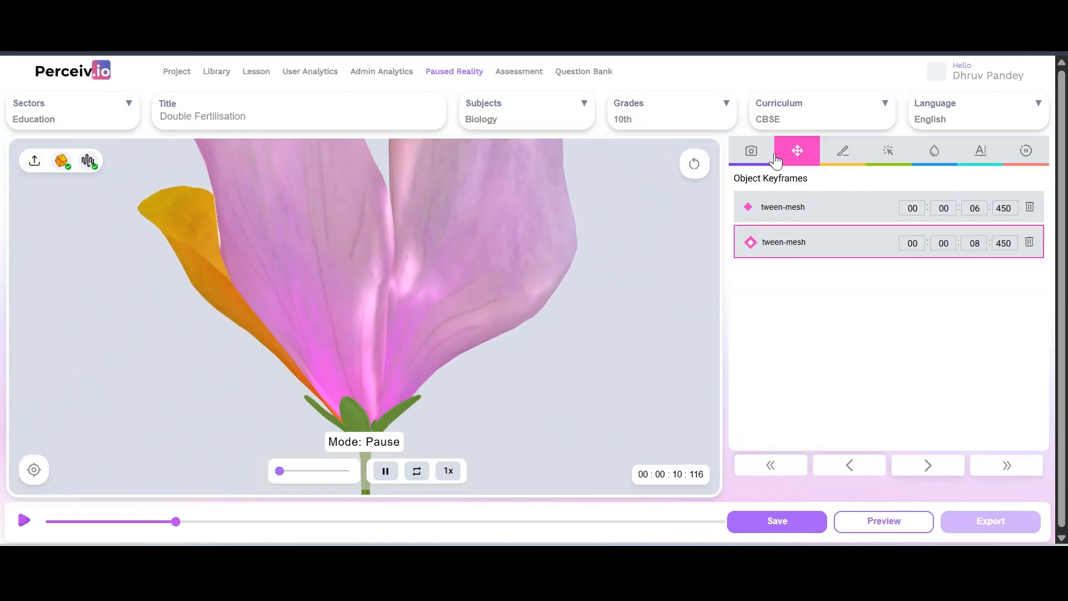
pyautogui.click(749, 155)
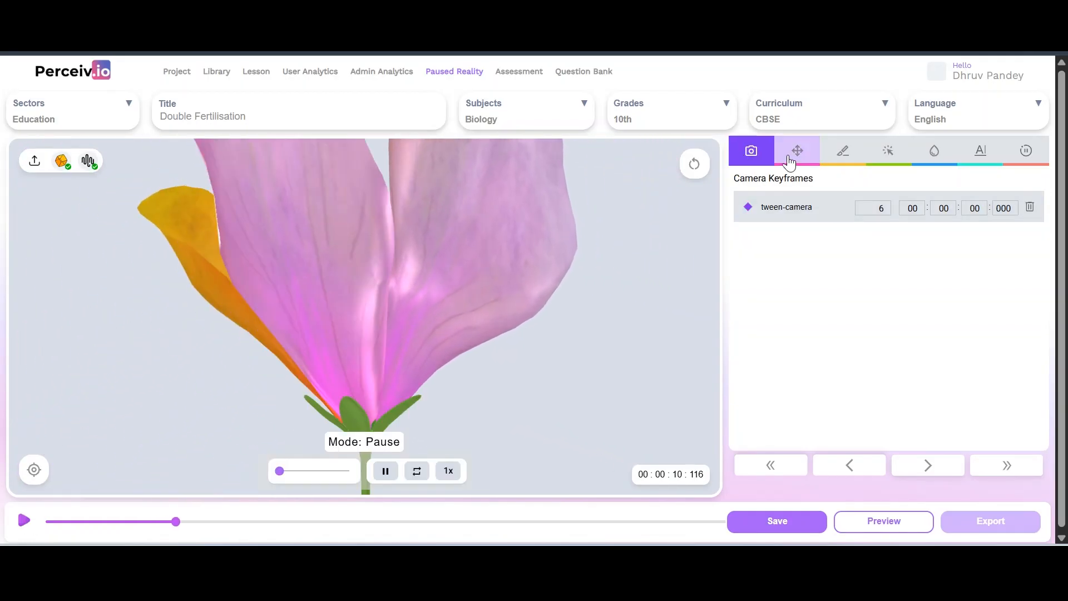
pyautogui.click(791, 160)
pyautogui.click(745, 161)
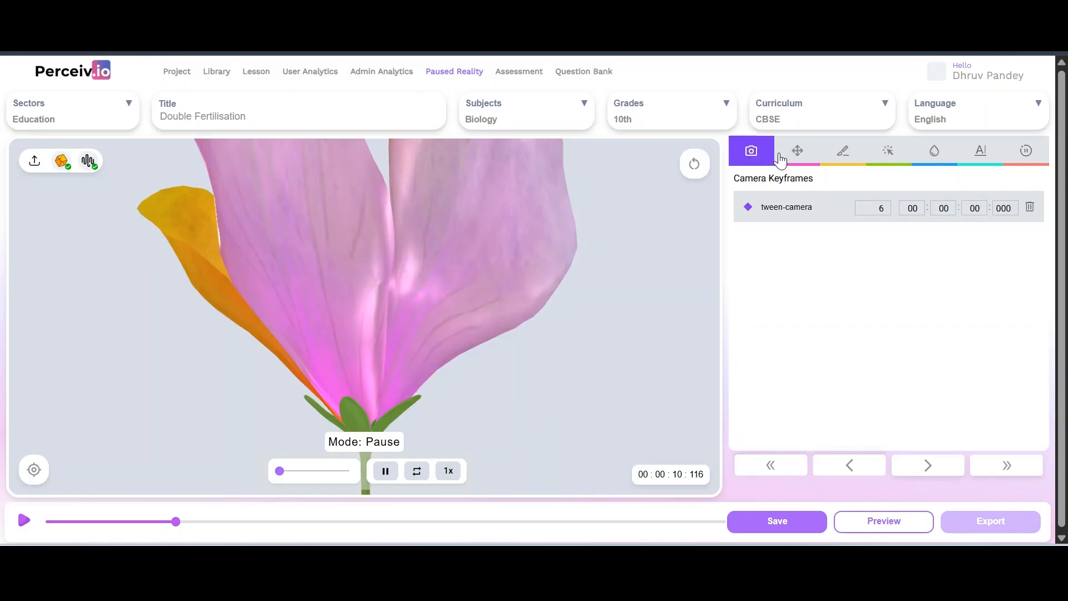
pyautogui.click(789, 159)
pyautogui.click(758, 159)
pyautogui.click(792, 154)
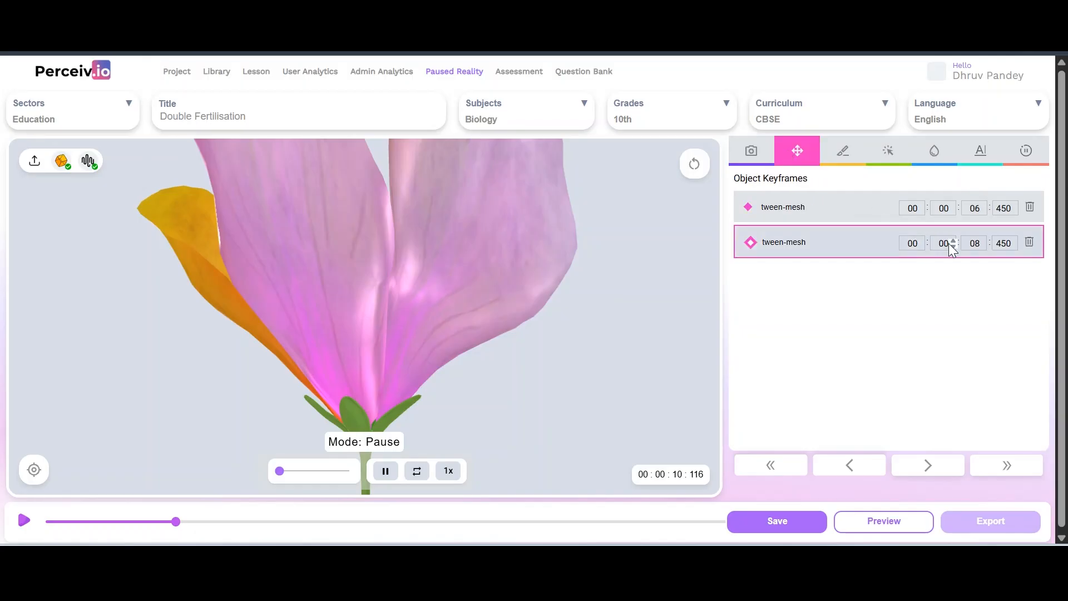
pyautogui.click(751, 160)
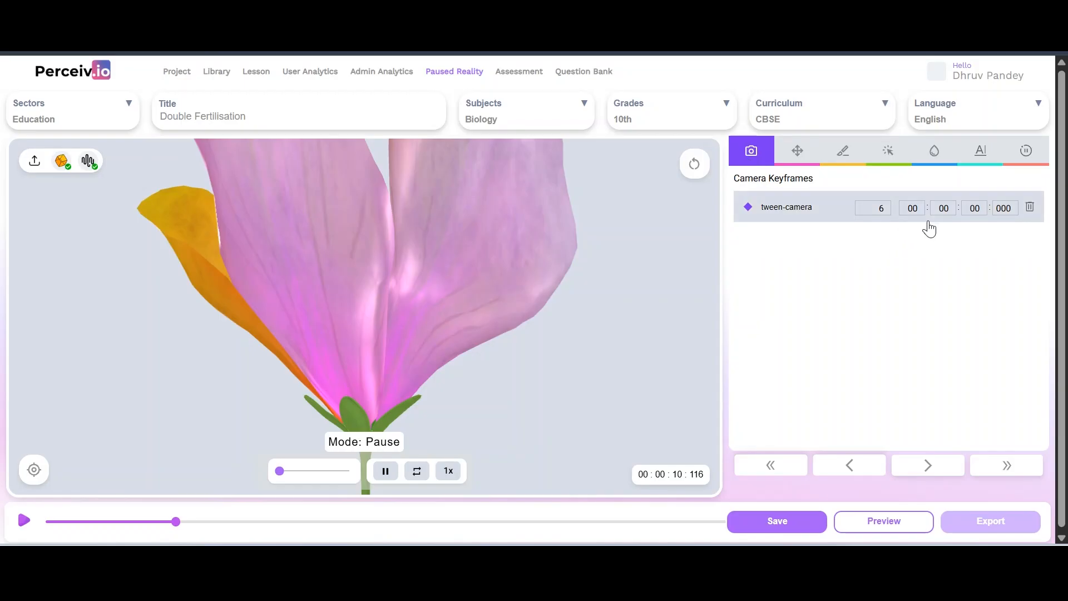
pyautogui.click(795, 155)
# Change the first tween-mesh keyframe's seconds from 06 to 04
pyautogui.click(751, 241)
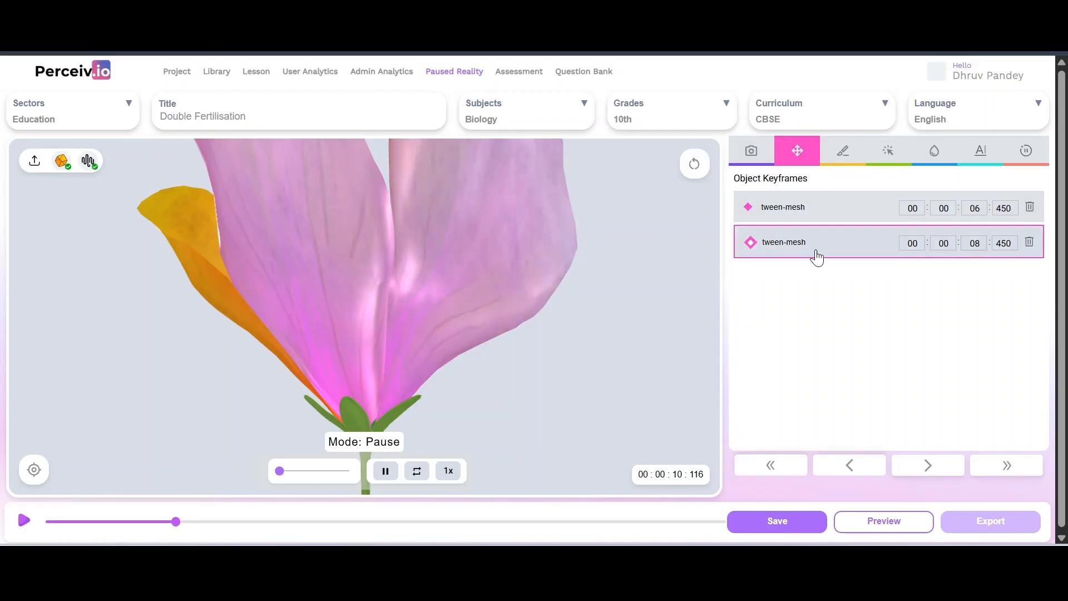
pyautogui.click(967, 213)
pyautogui.write('5')
pyautogui.press('BackSpace')
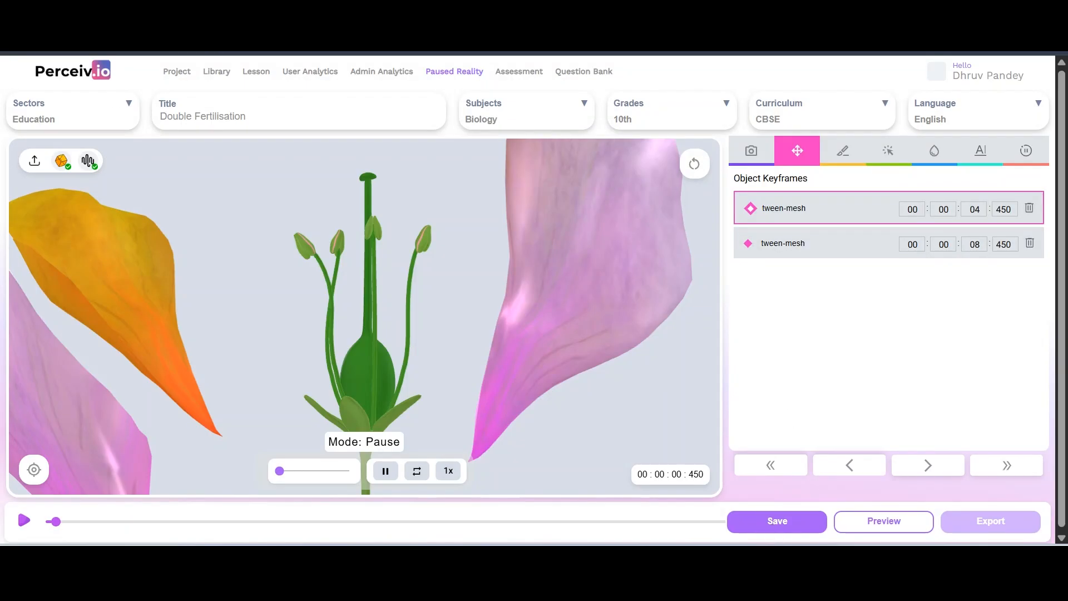
pyautogui.click(78, 50)
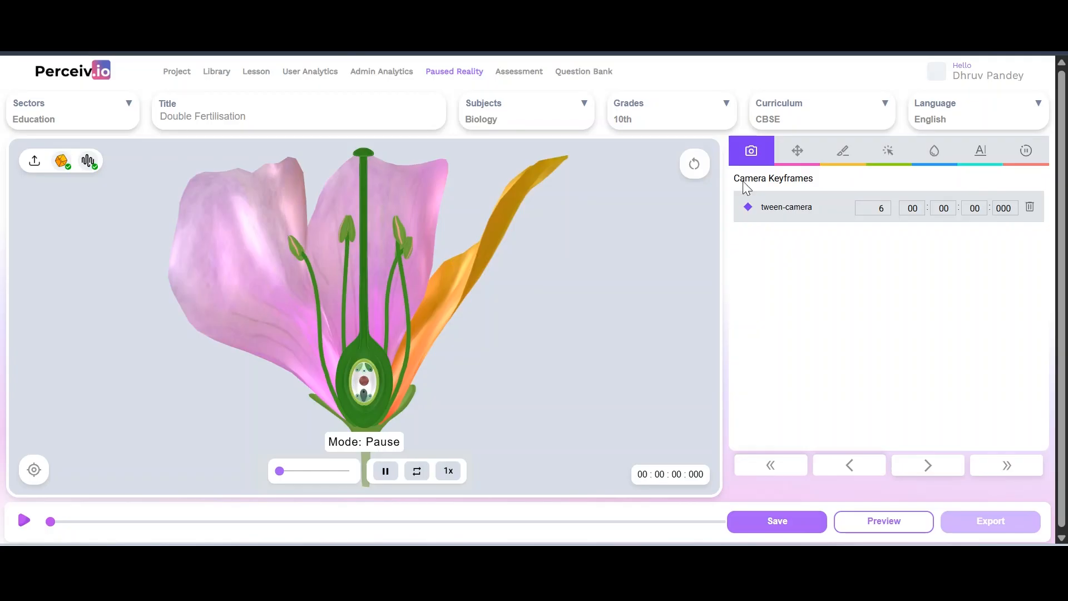
pyautogui.click(791, 155)
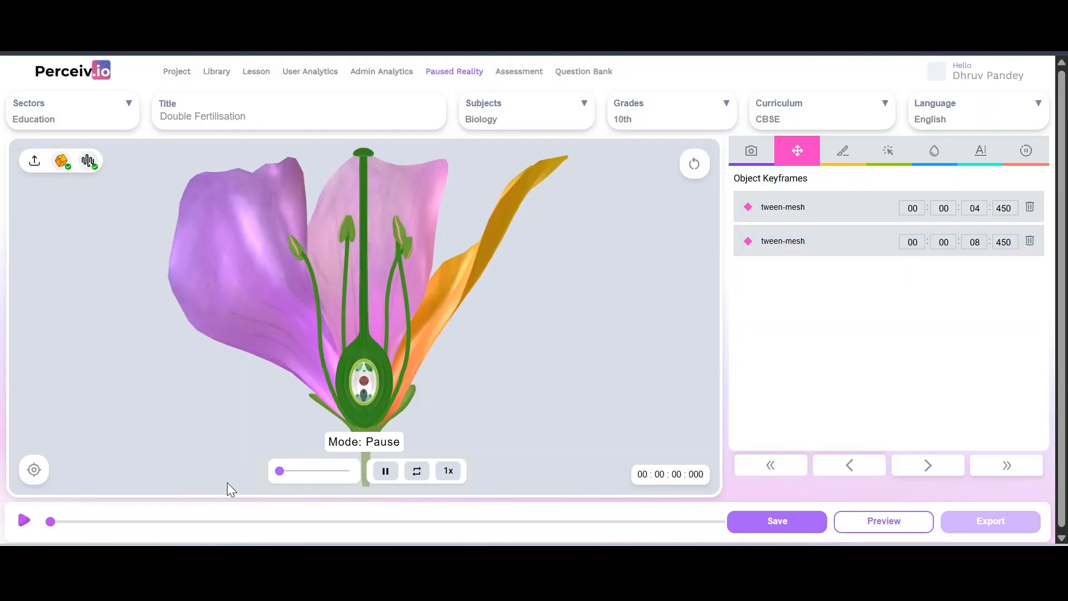
pyautogui.click(23, 521)
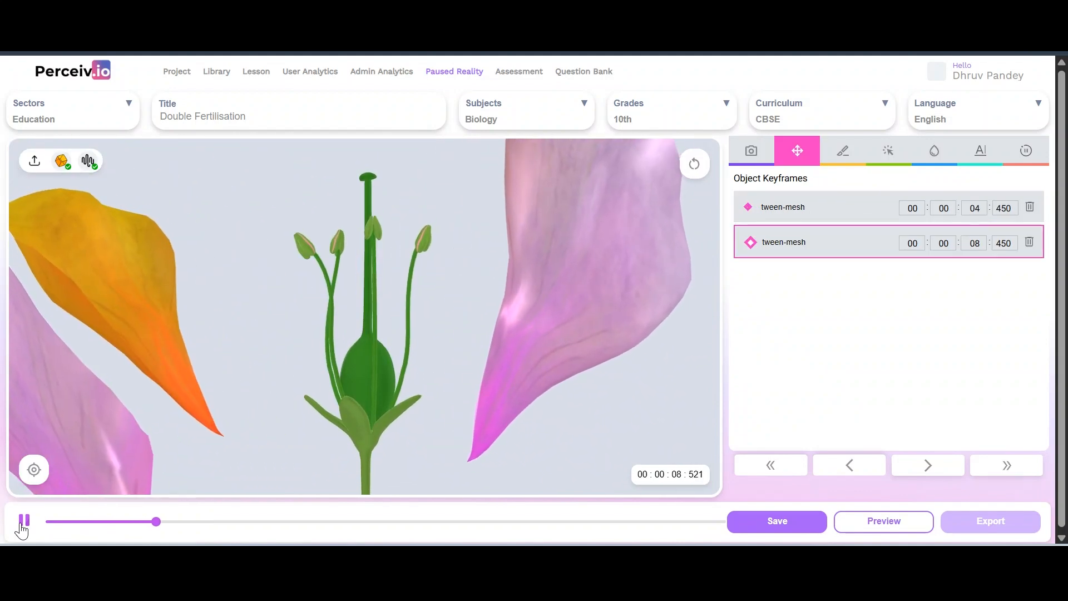
pyautogui.click(23, 525)
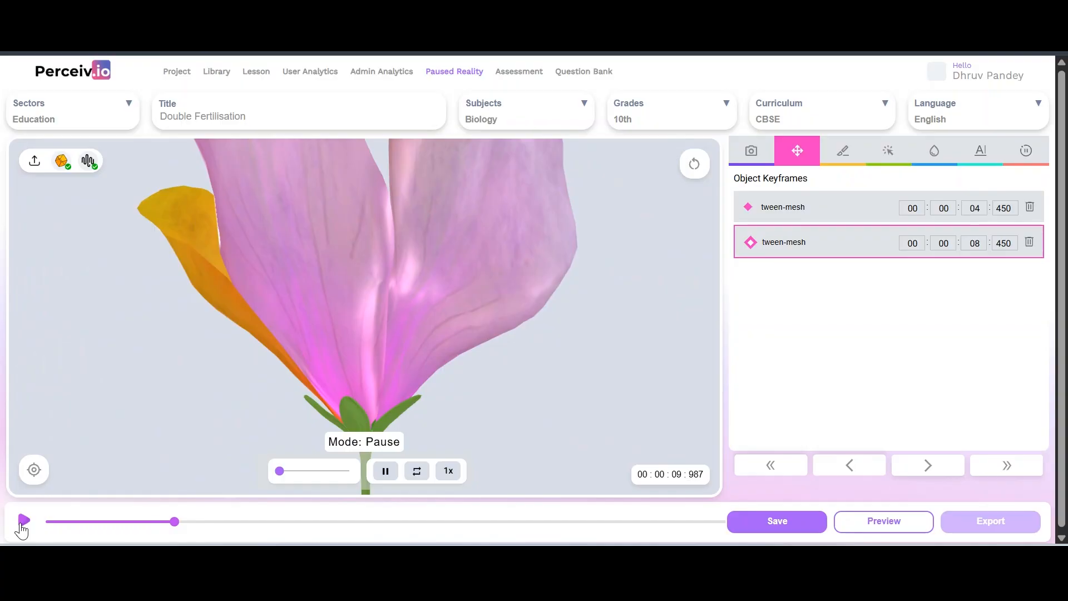
pyautogui.click(89, 521)
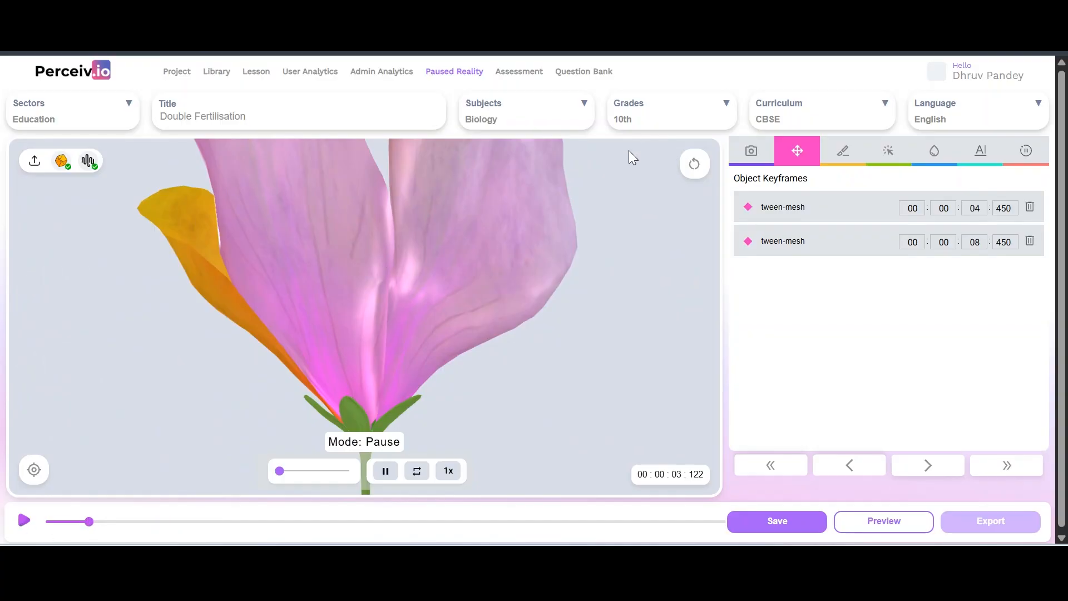
pyautogui.click(744, 147)
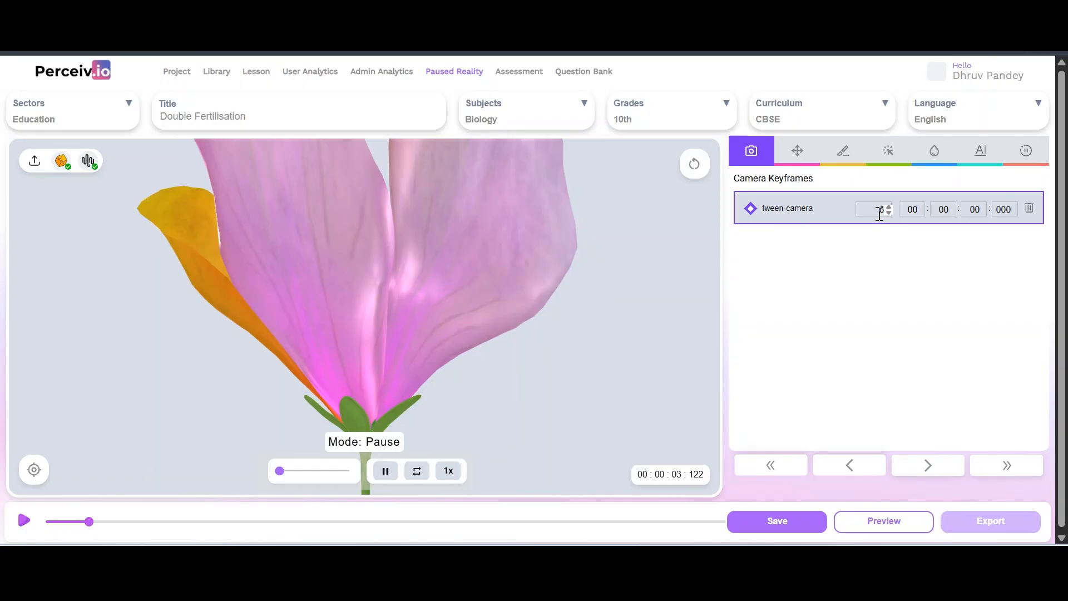
pyautogui.click(795, 154)
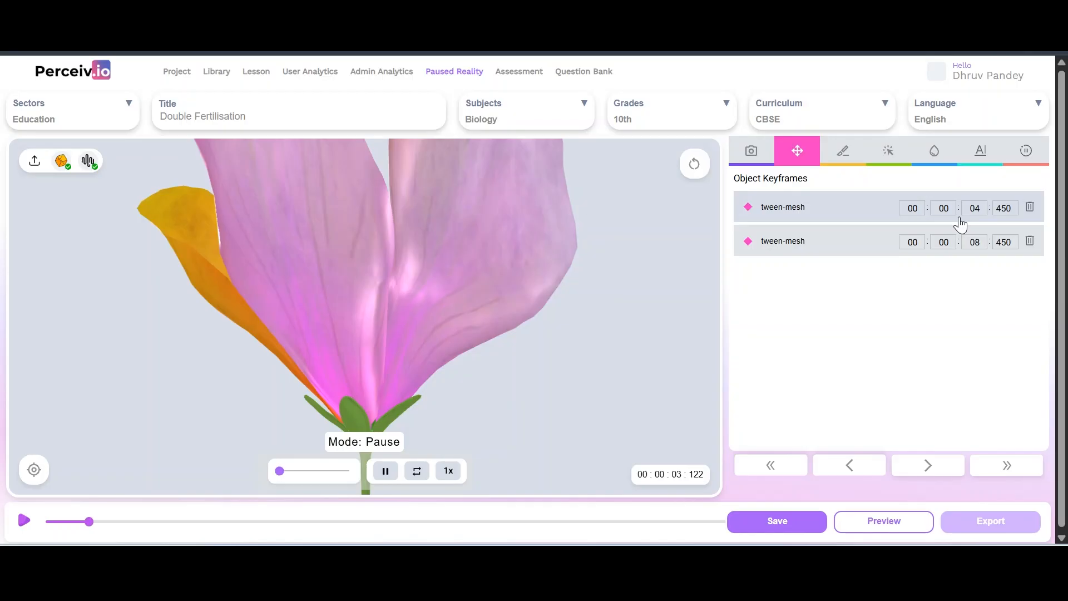
# In the Highlight list, tint the right petal red and the left pink petal blue
pyautogui.click(933, 156)
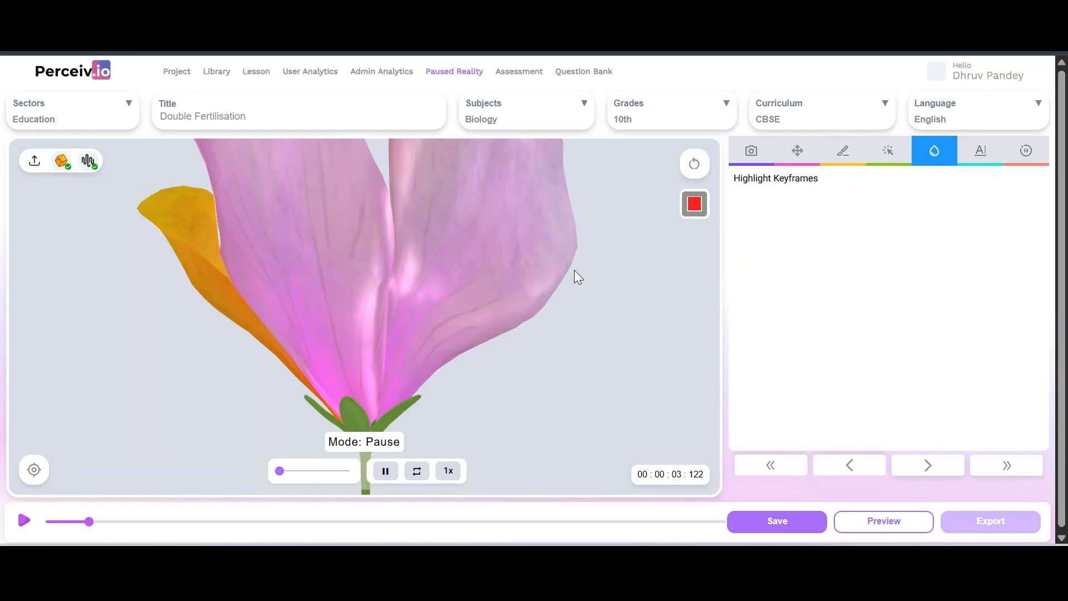
pyautogui.click(439, 279)
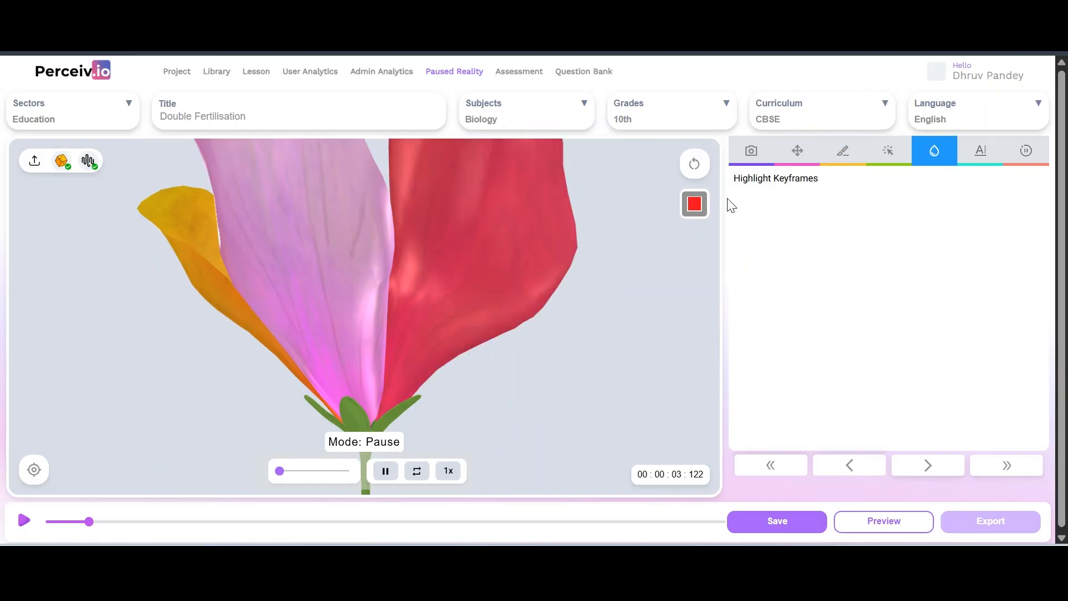
pyautogui.click(696, 214)
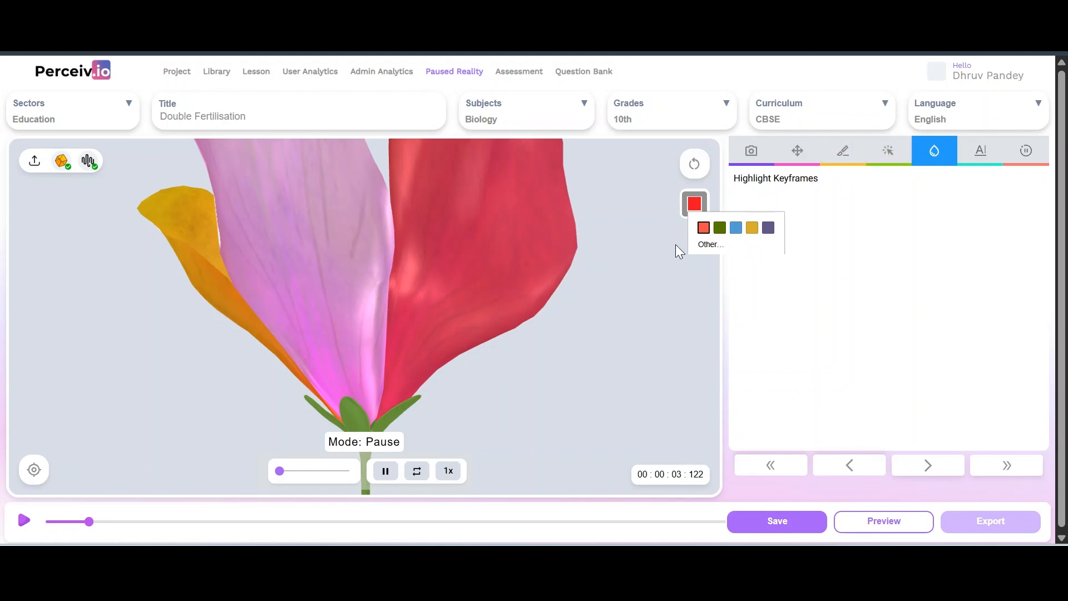
pyautogui.click(736, 226)
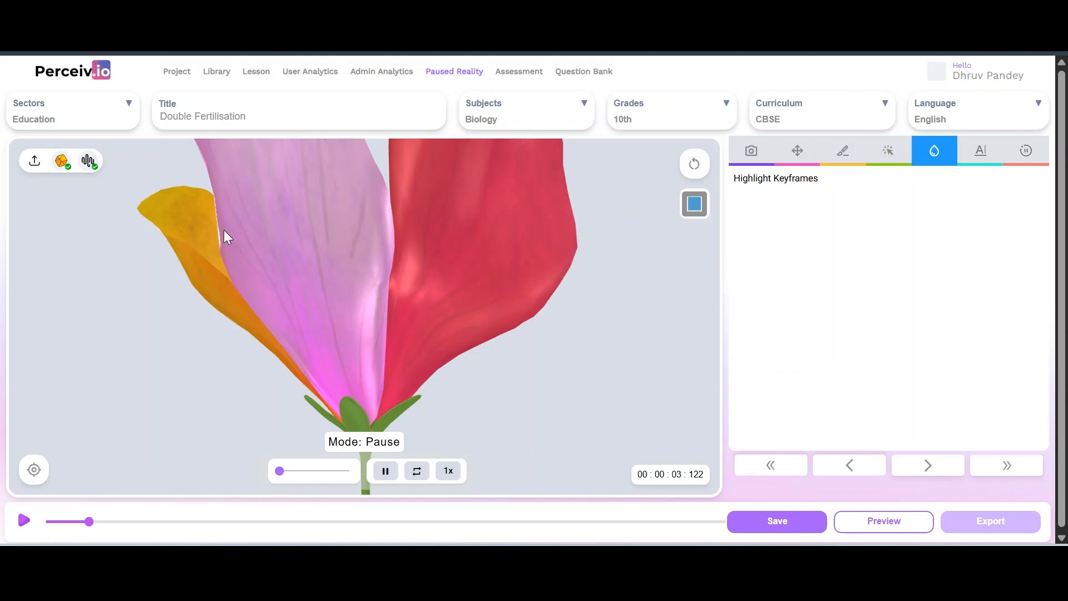
pyautogui.click(272, 237)
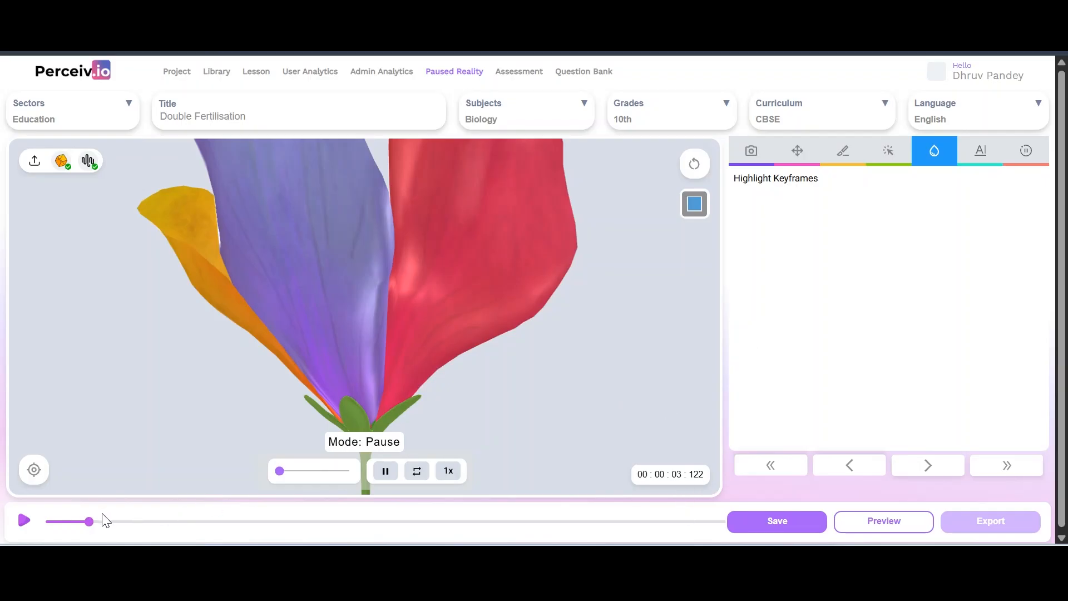
# At about 3.6 s, tint the left petal blue-purple and the right petal red, and record a highlight keyframe
pyautogui.click(84, 523)
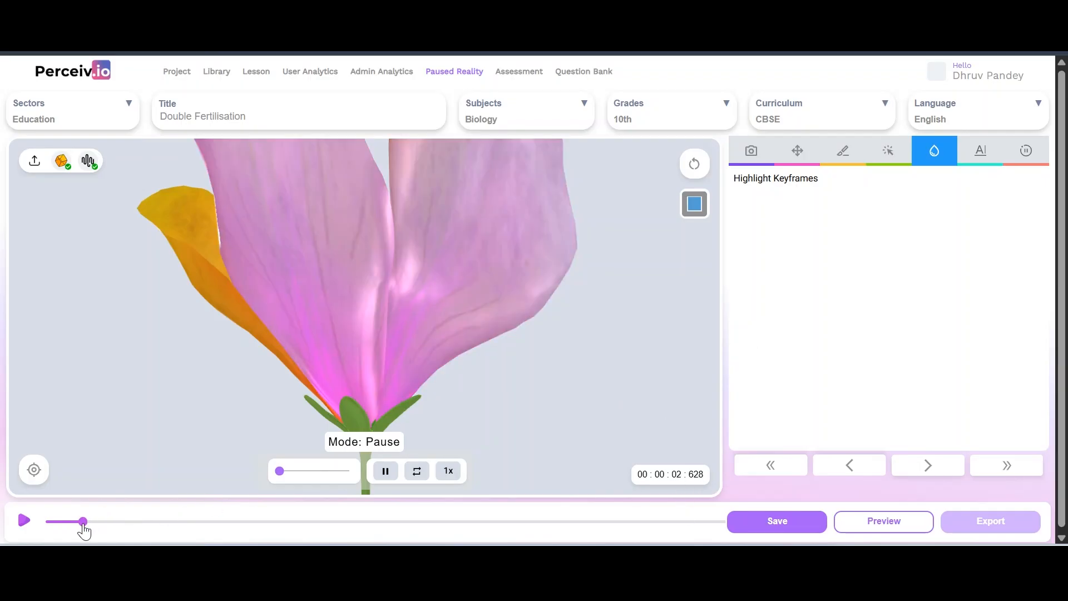
pyautogui.click(96, 523)
pyautogui.click(695, 204)
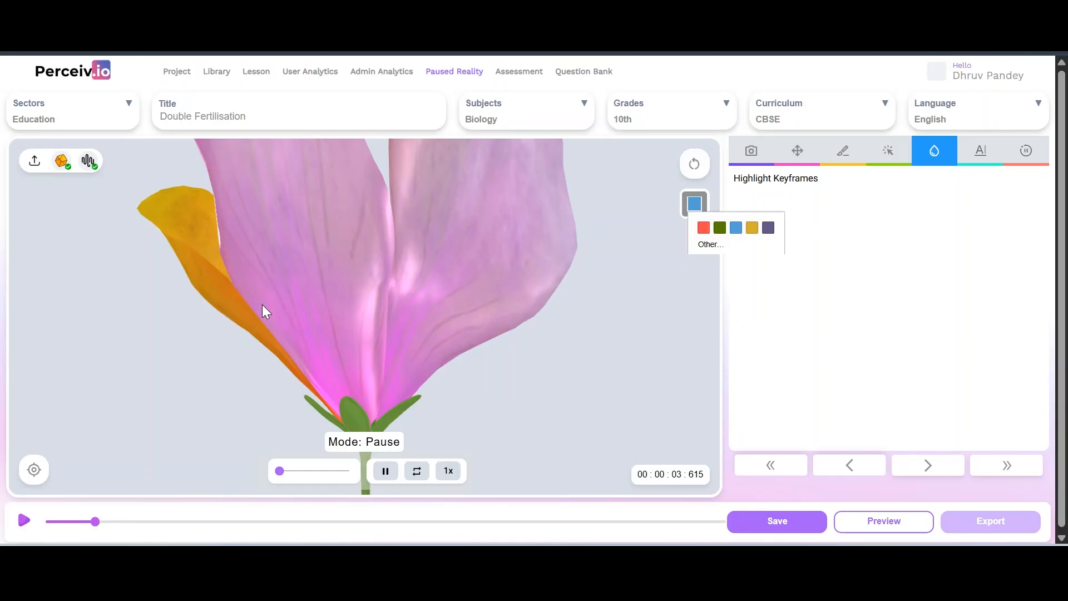
pyautogui.click(305, 281)
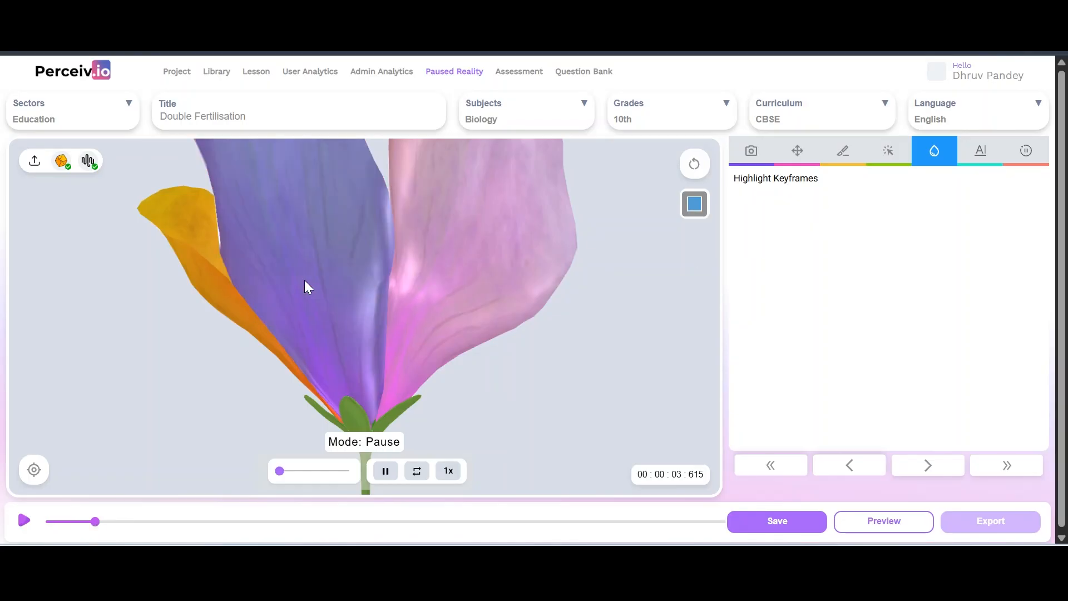
pyautogui.click(694, 204)
pyautogui.click(701, 226)
pyautogui.click(524, 254)
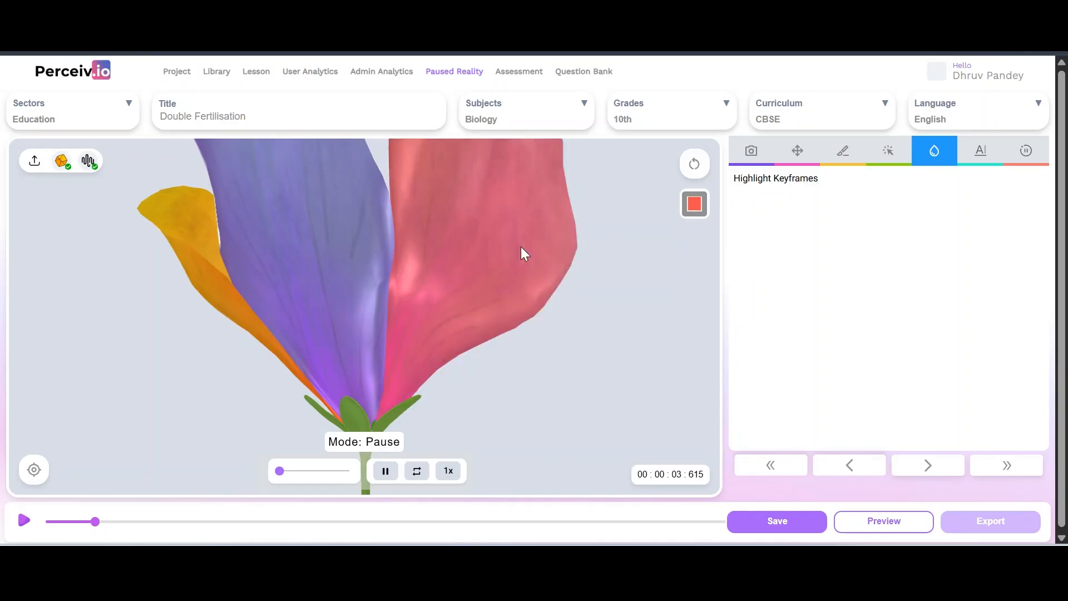
pyautogui.click(27, 474)
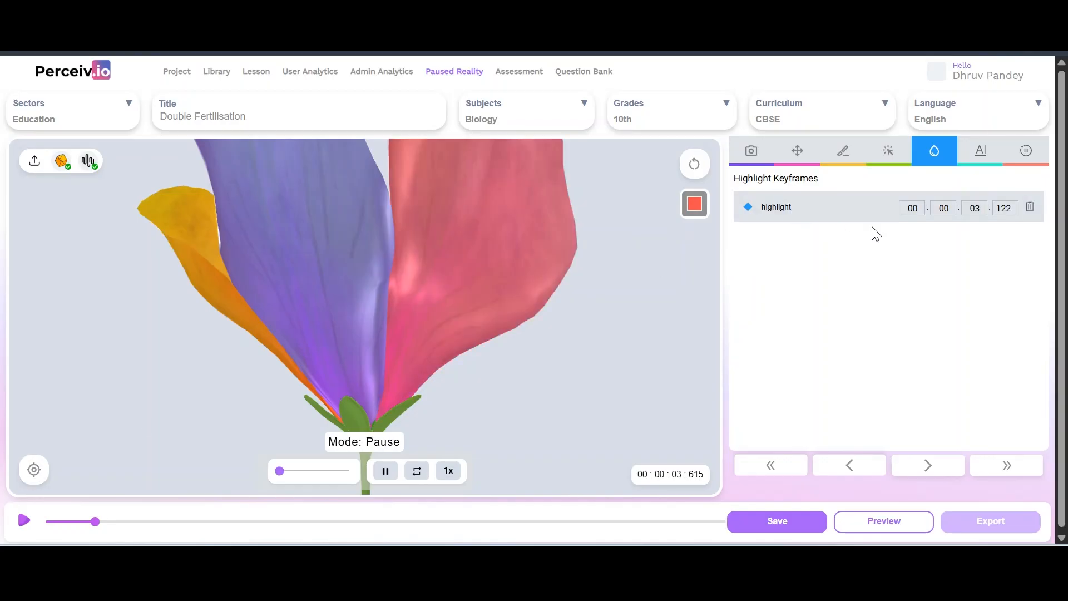
pyautogui.click(1019, 214)
# Reset the petals to pink and add a second highlight keyframe at 05 seconds
pyautogui.click(696, 166)
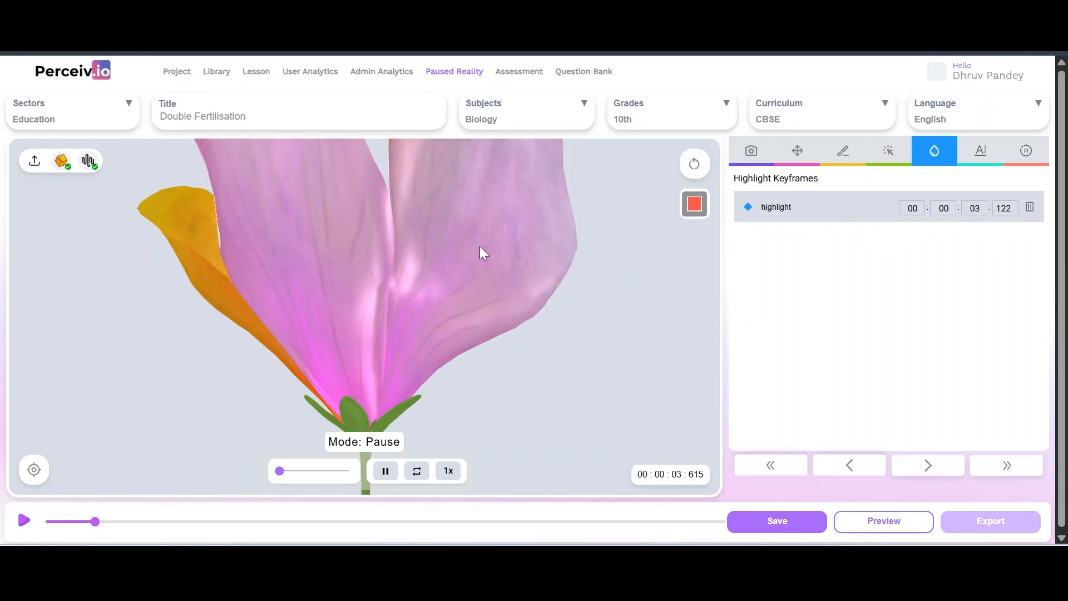
pyautogui.click(30, 469)
pyautogui.click(977, 243)
pyautogui.write('5')
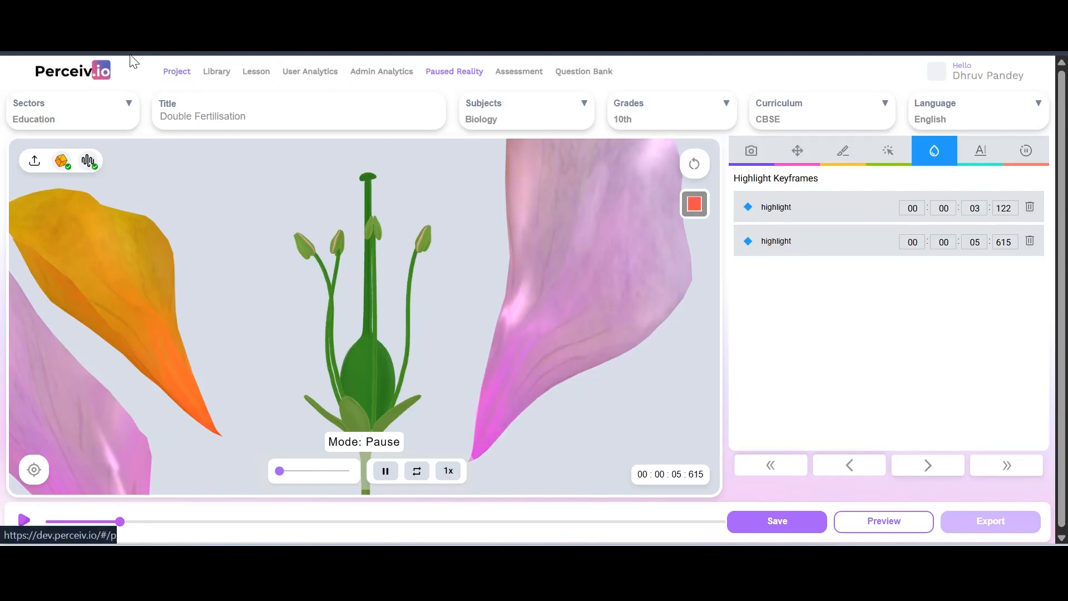
# Reload the editor and check the Move, Slice and Highlight keyframe lists
pyautogui.click(60, 36)
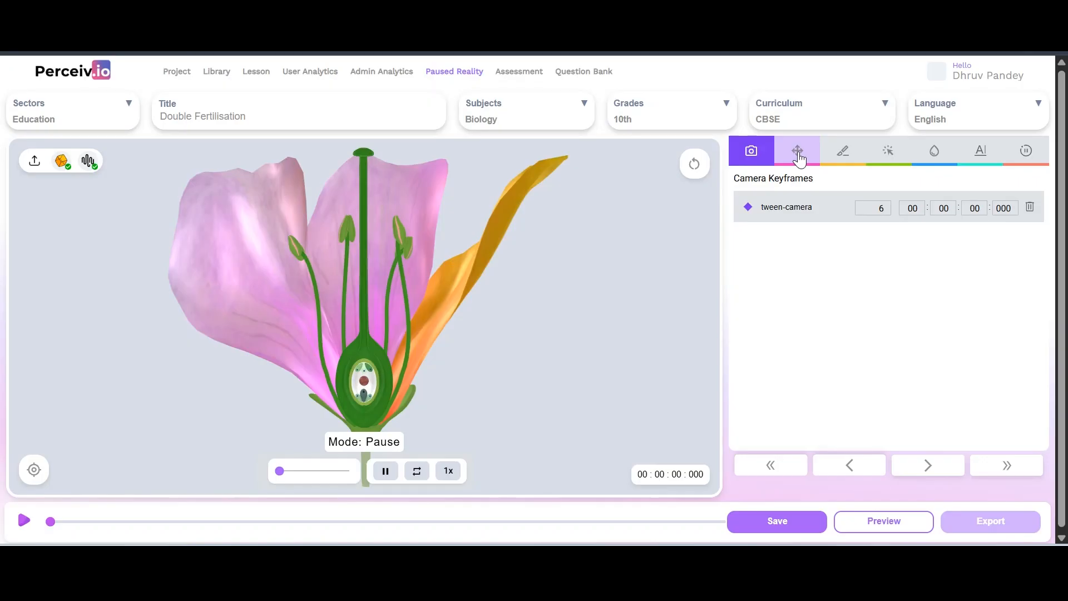
pyautogui.click(799, 159)
pyautogui.click(834, 157)
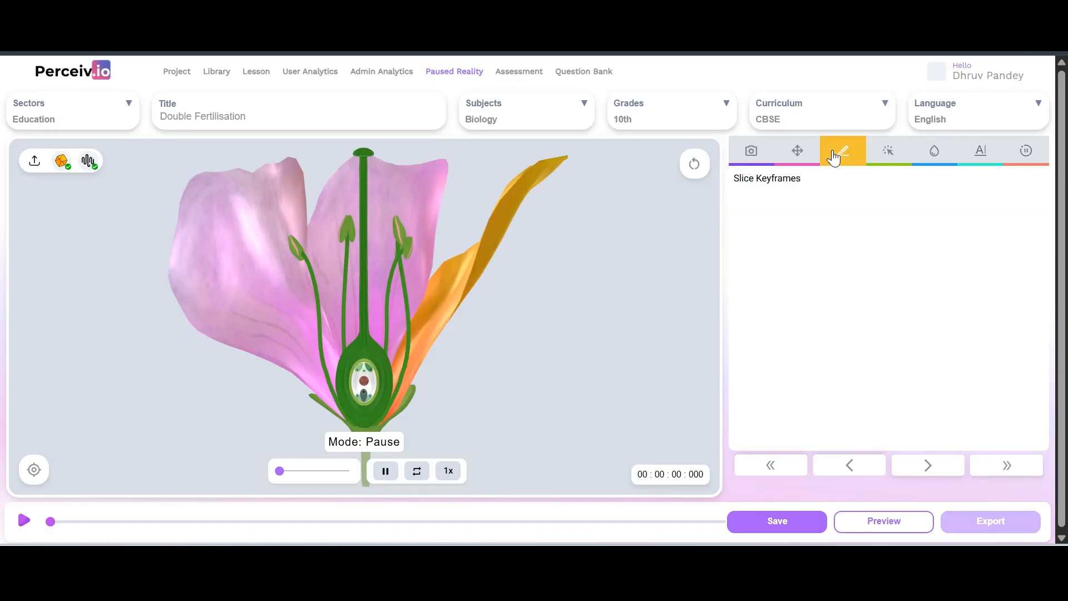
pyautogui.click(933, 153)
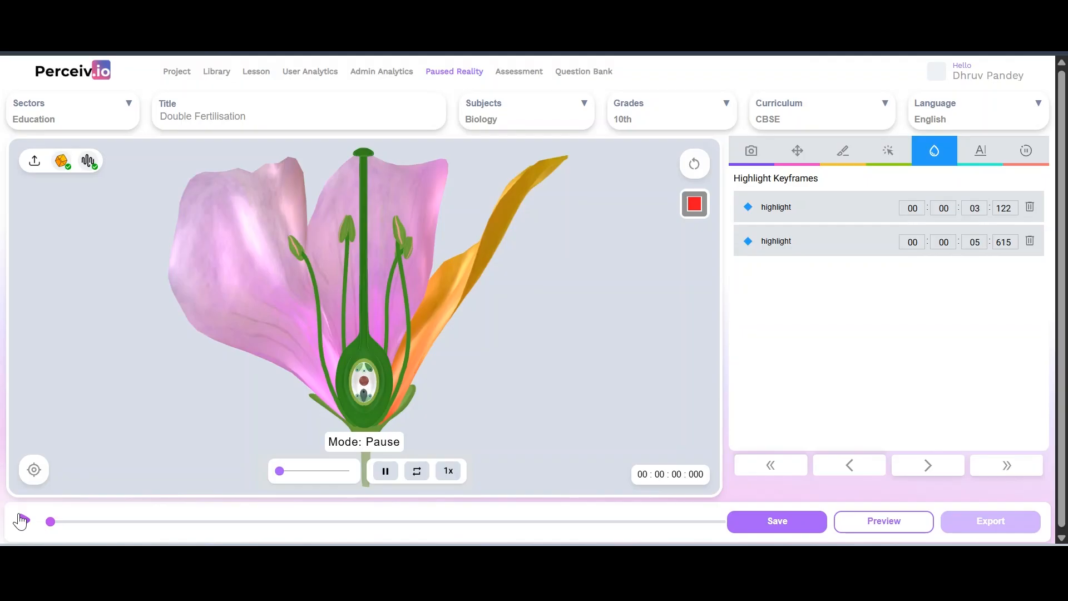
# Play the lesson animation, orbit the flower to inspect the pistil and stamens, then refresh with F5
pyautogui.click(21, 520)
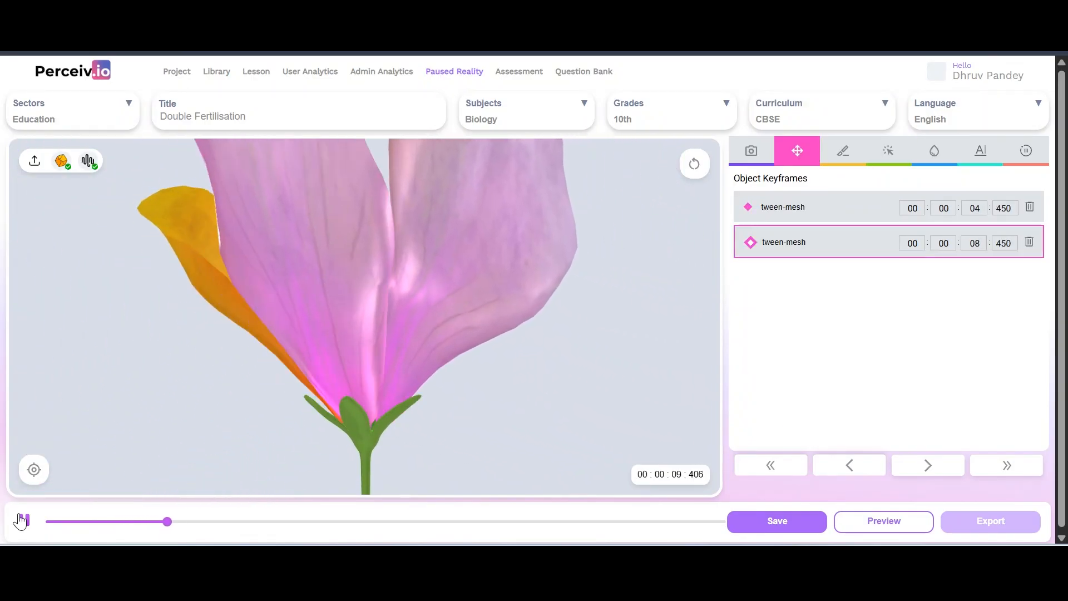
pyautogui.moveTo(629, 332); pyautogui.dragTo(462, 361)
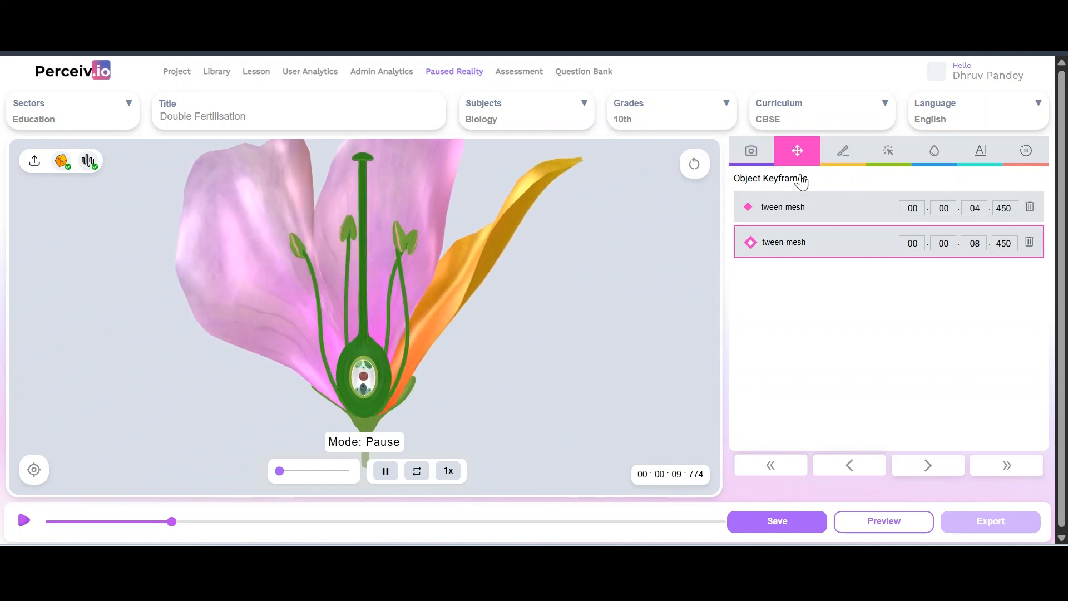
pyautogui.moveTo(217, 269)
pyautogui.mouseDown()
pyautogui.moveTo(159, 277)
pyautogui.moveTo(208, 252)
pyautogui.mouseUp()
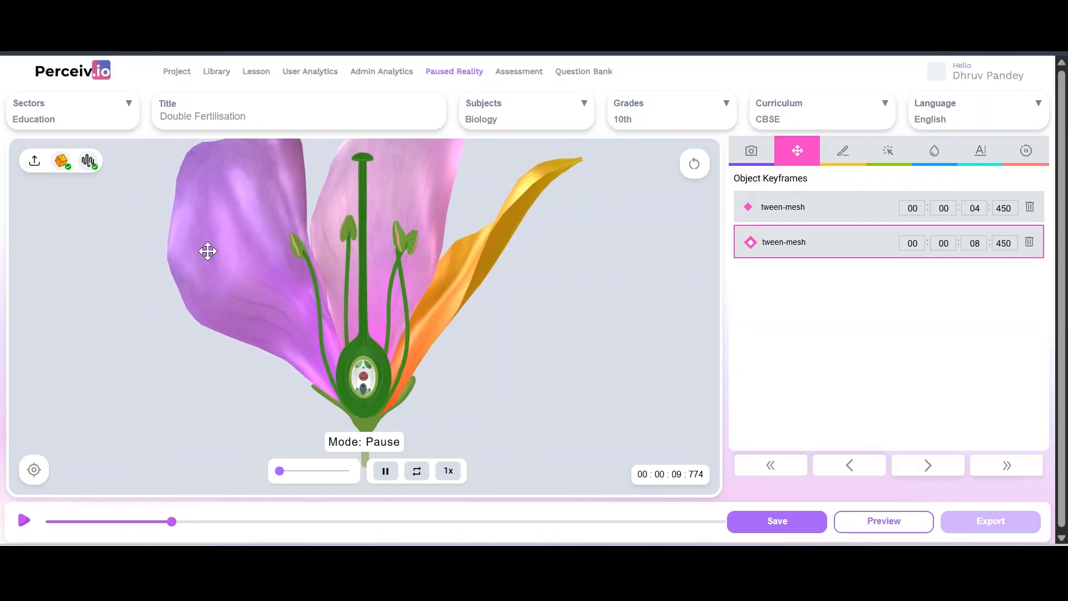
pyautogui.click(933, 156)
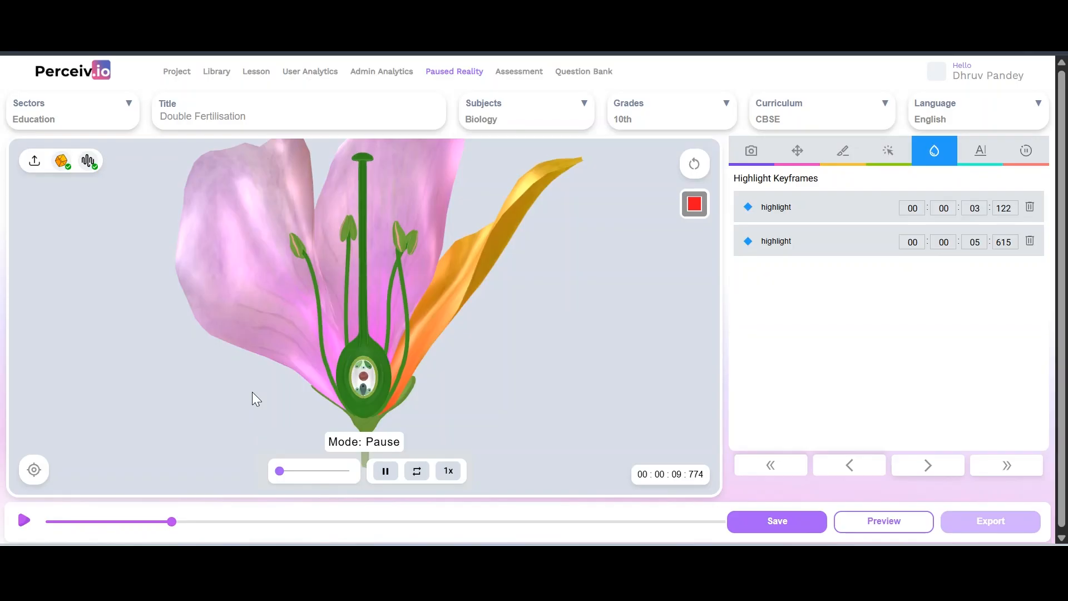
pyautogui.moveTo(177, 380)
pyautogui.mouseDown()
pyautogui.moveTo(229, 372)
pyautogui.moveTo(266, 345)
pyautogui.moveTo(153, 383)
pyautogui.moveTo(181, 379)
pyautogui.mouseUp()
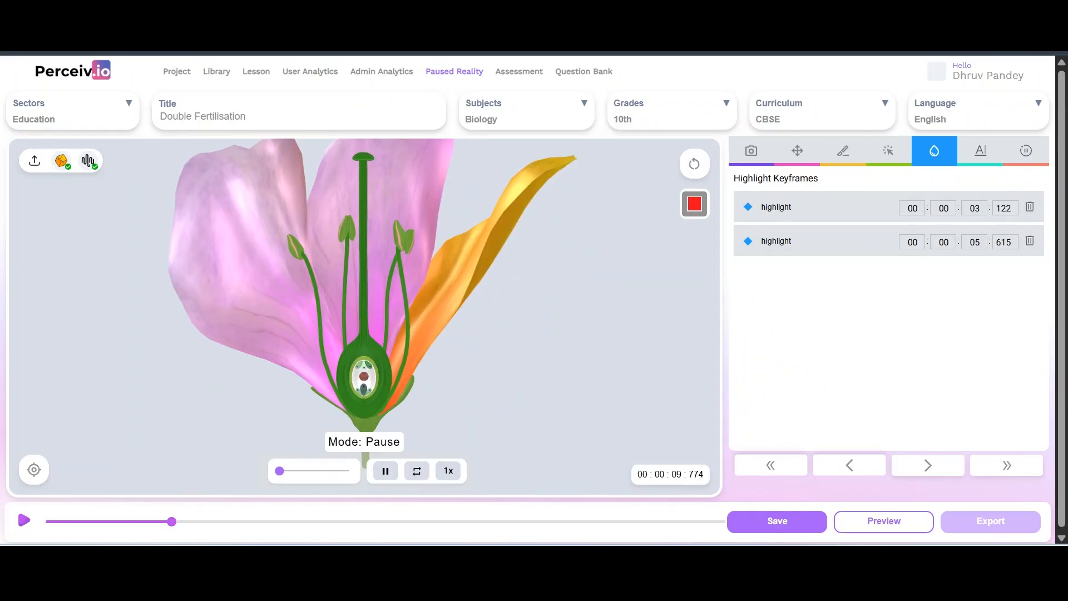
pyautogui.press('F5')
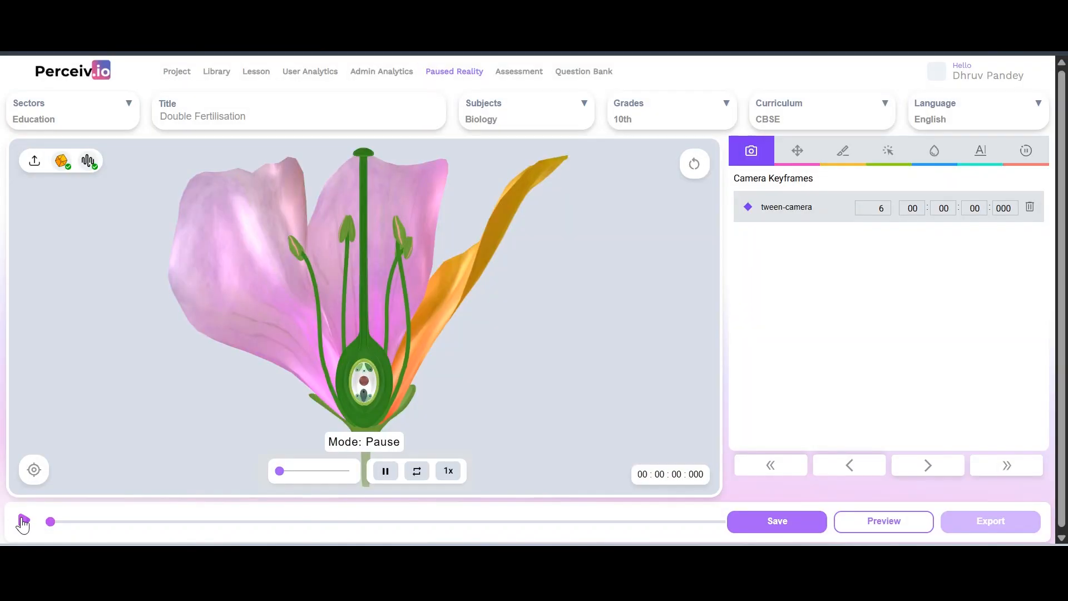
# Play and pause the animation, then orbit and zoom to frame the cut-away pistil and ovule
pyautogui.click(23, 520)
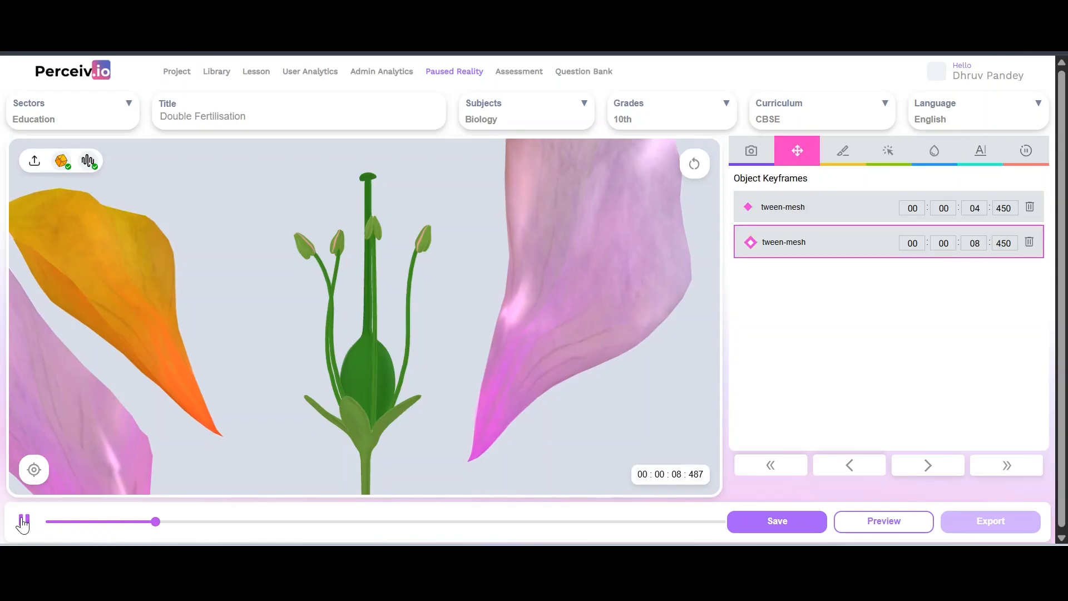
pyautogui.click(23, 522)
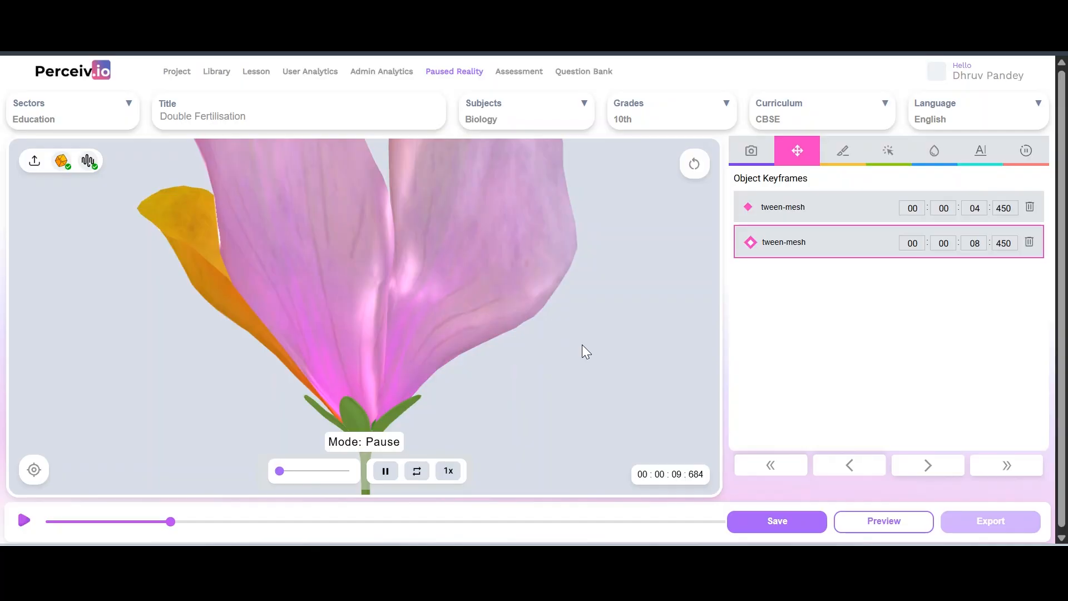
pyautogui.moveTo(582, 345); pyautogui.dragTo(471, 368)
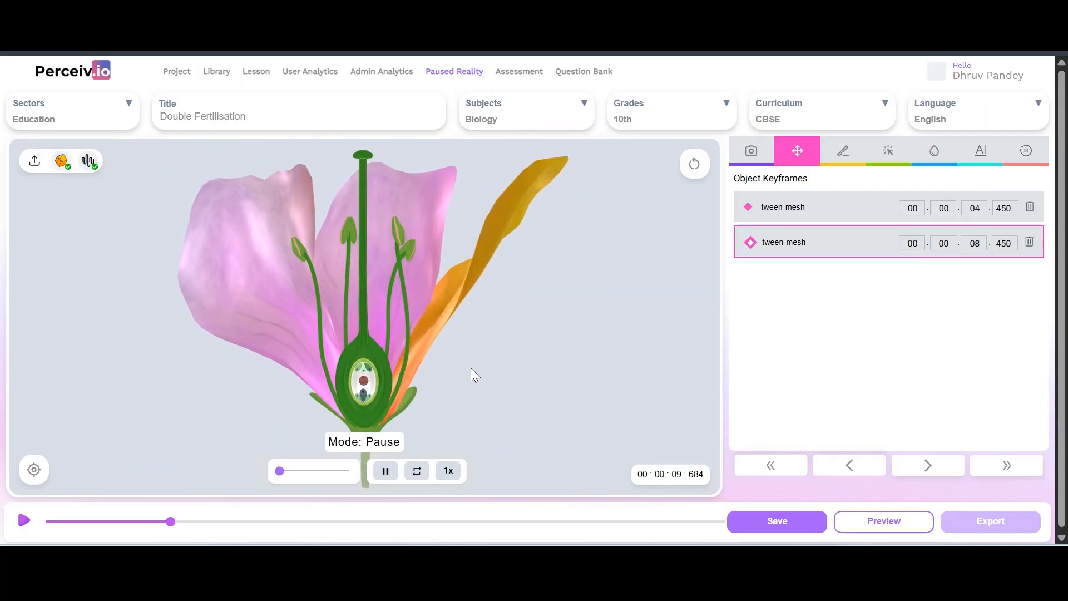
pyautogui.scroll(-2, 471, 368)
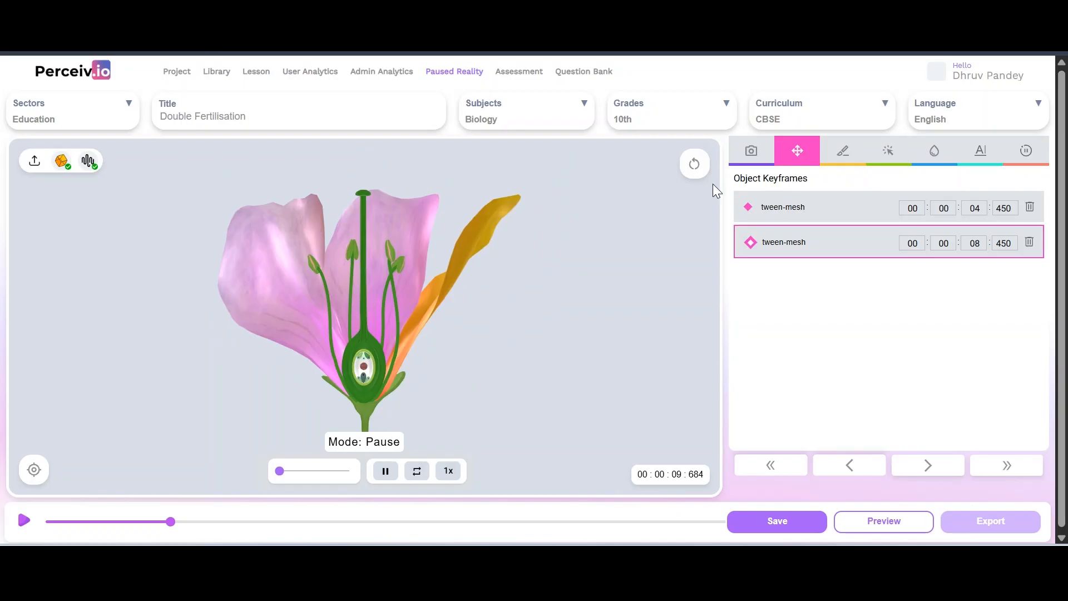
# Add a camera keyframe at 09.690 s and start editing its first value
pyautogui.click(752, 155)
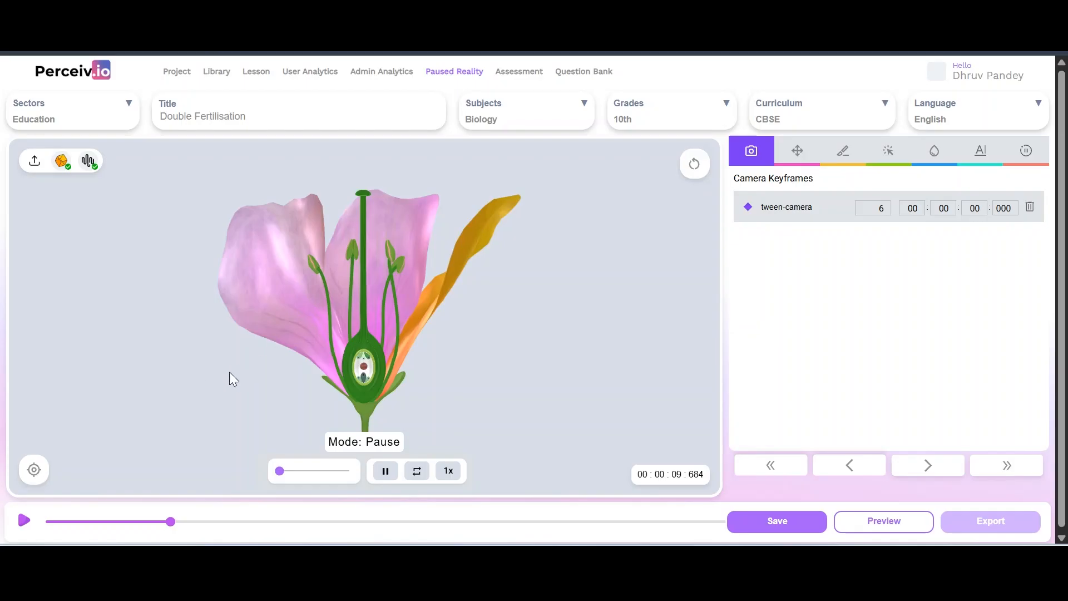
pyautogui.click(34, 469)
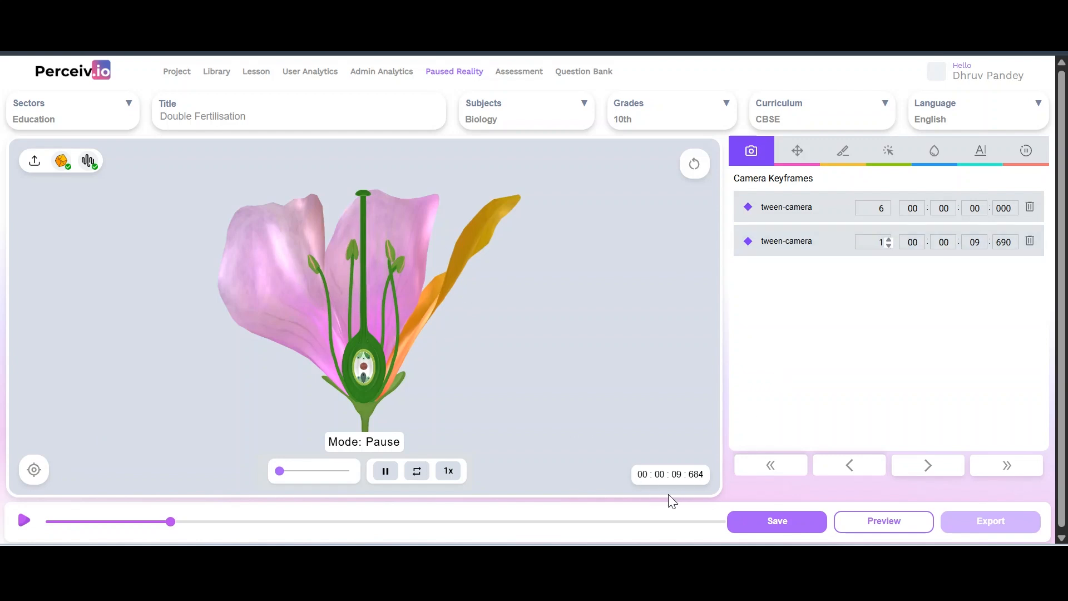
pyautogui.click(872, 245)
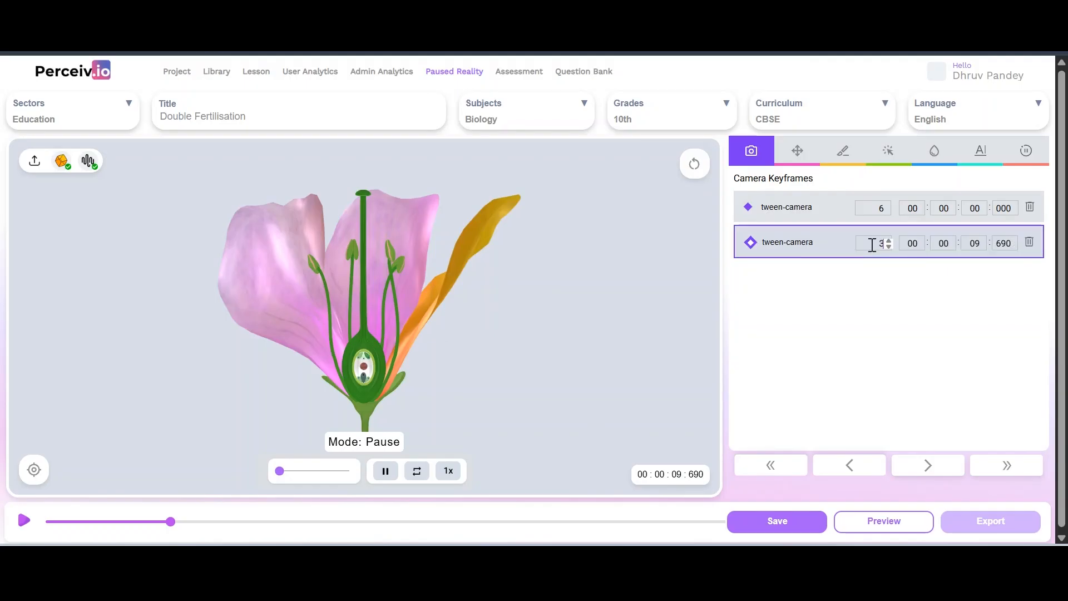
# Save the lesson, reload it with F5, and play the animation, pausing around 13.3 s
pyautogui.click(770, 525)
pyautogui.press('F5')
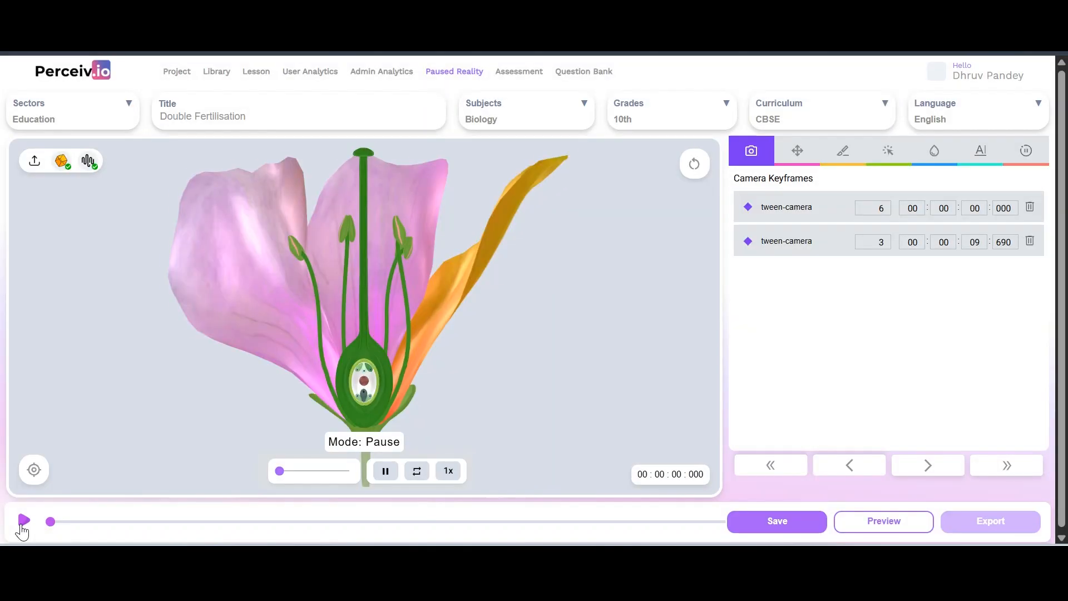
pyautogui.click(22, 523)
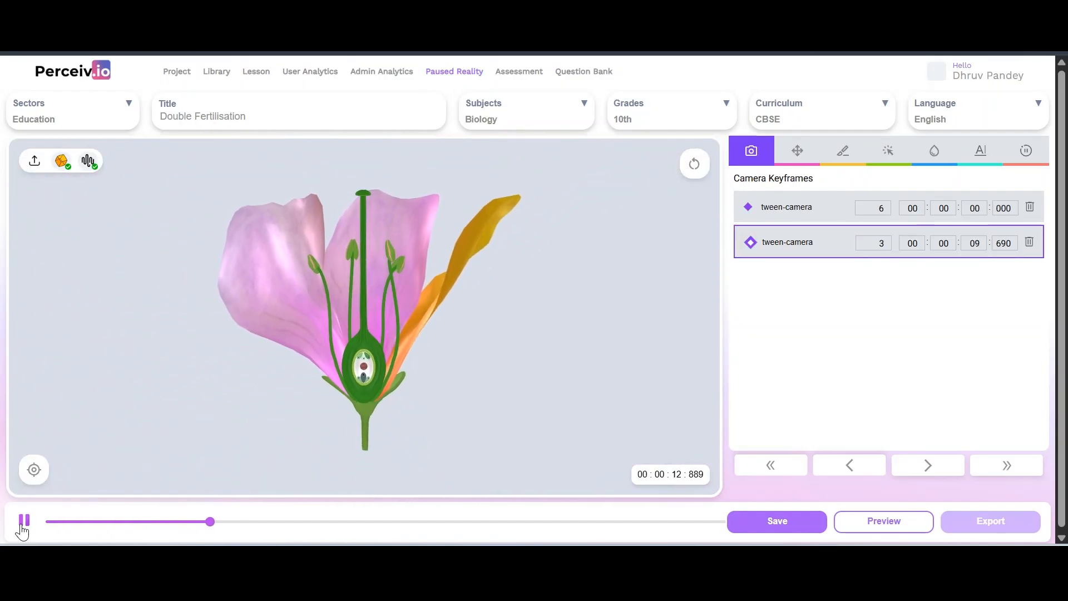
pyautogui.click(23, 523)
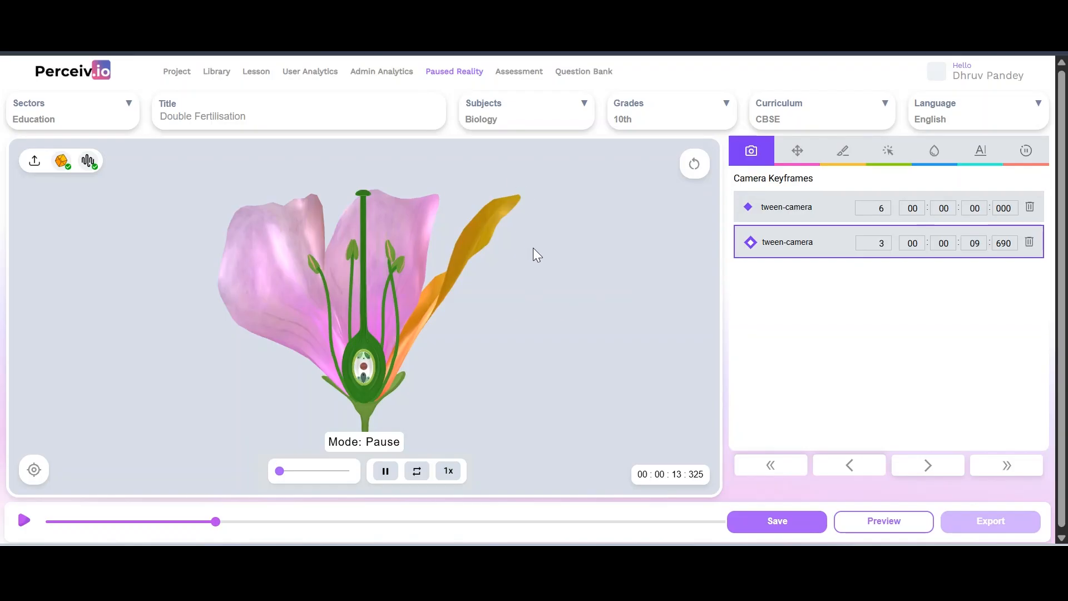
# Slice away the left and centre petals and record a slice keyframe at 13.311 s
pyautogui.click(852, 162)
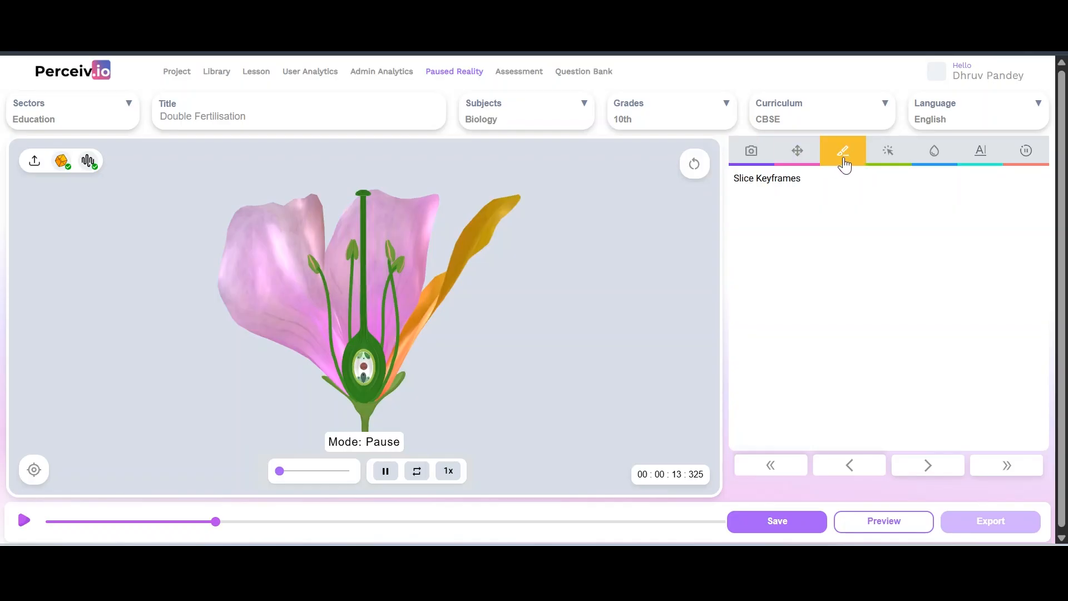
pyautogui.click(260, 248)
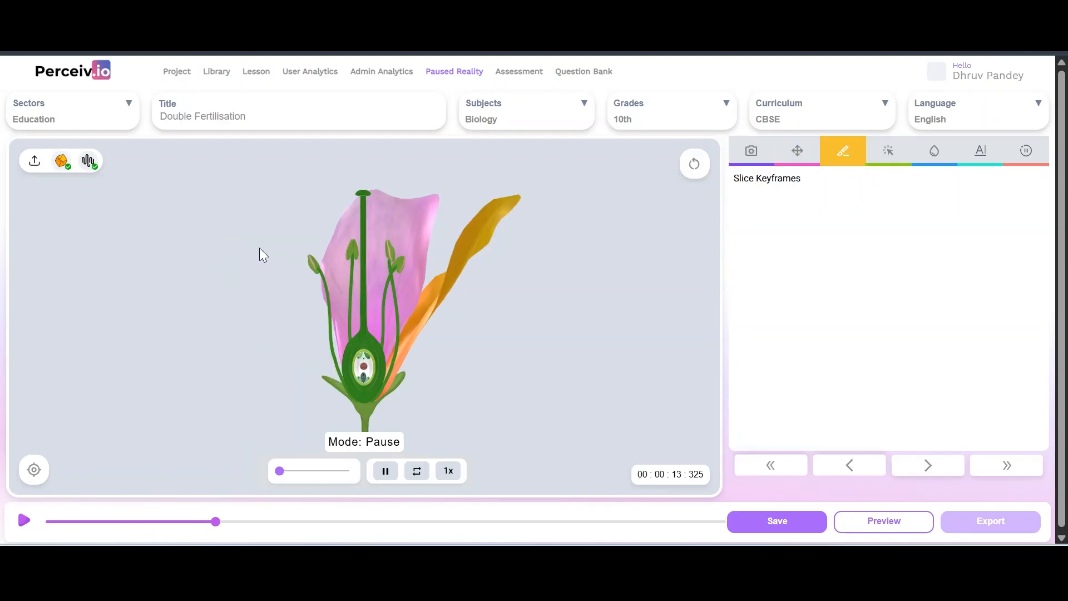
pyautogui.click(393, 212)
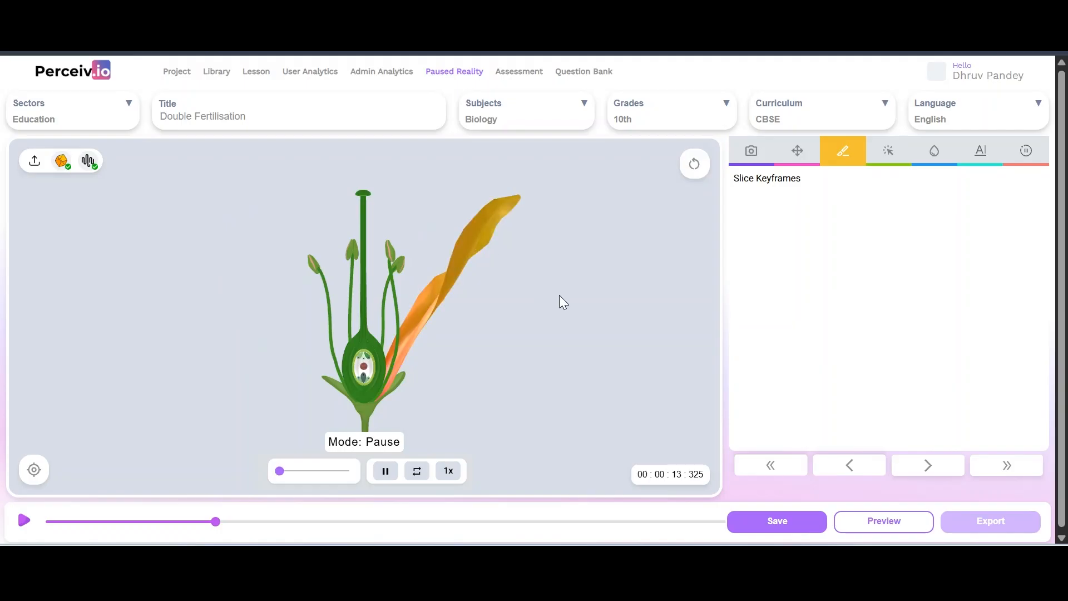
pyautogui.click(34, 469)
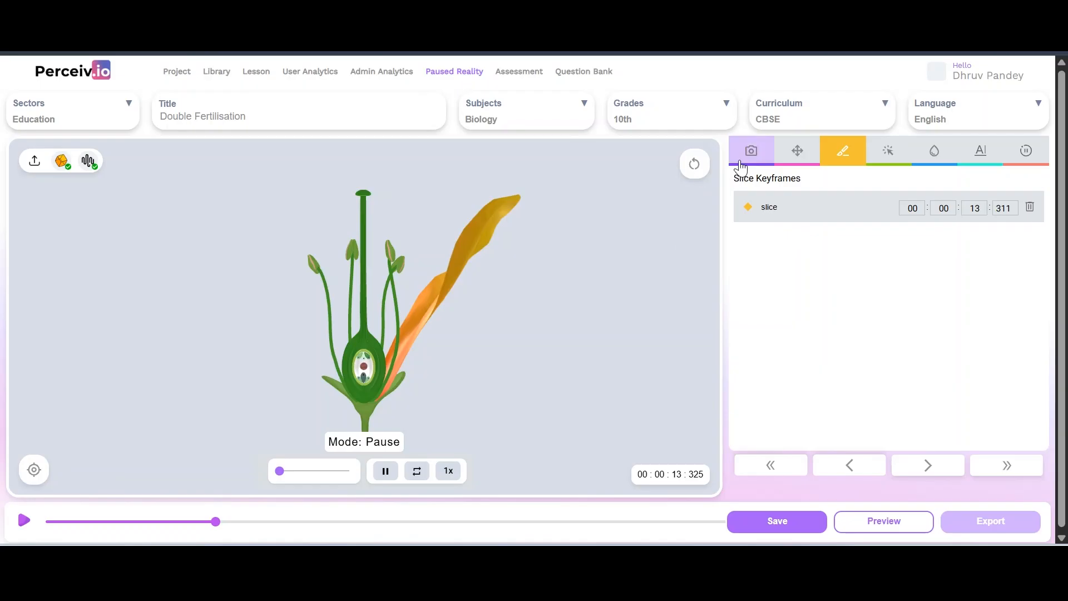
# Restore the petals, add a reset-slice keyframe at 18.311 s, and save the lesson
pyautogui.click(695, 163)
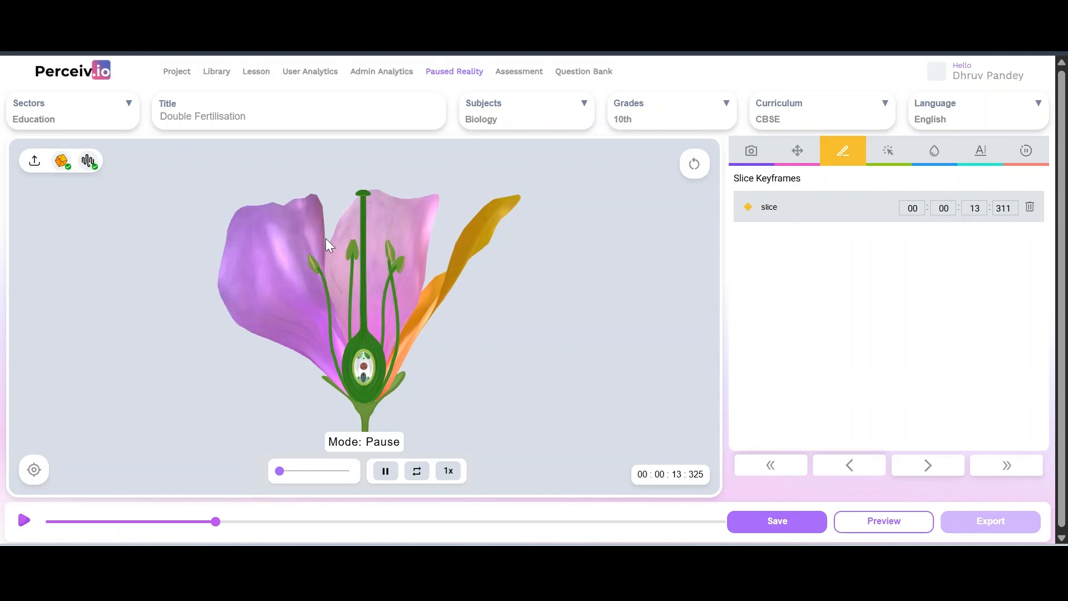
pyautogui.click(38, 482)
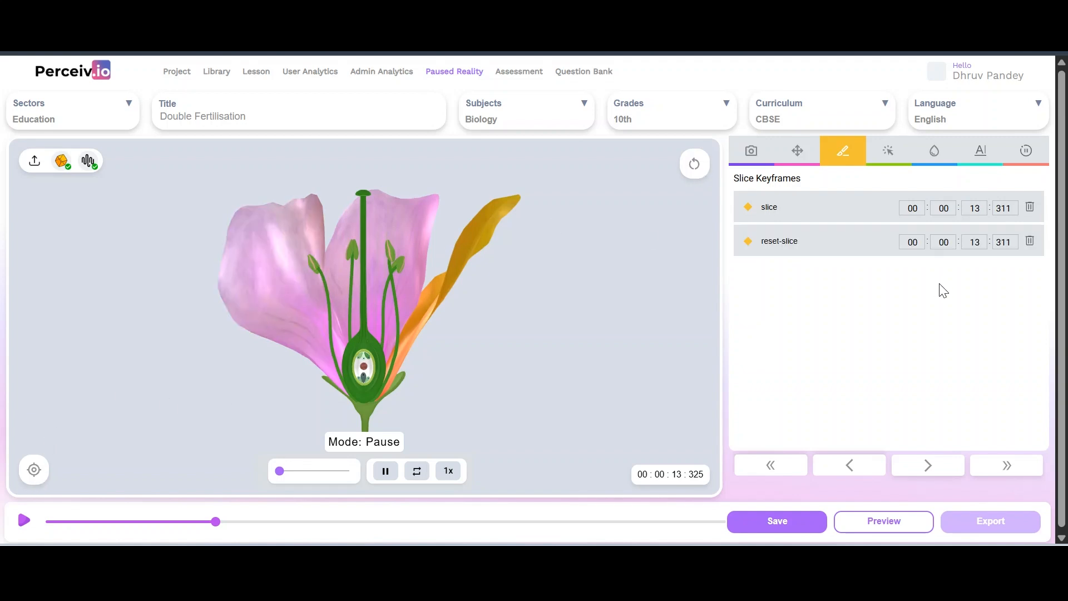
pyautogui.click(969, 253)
pyautogui.click(971, 248)
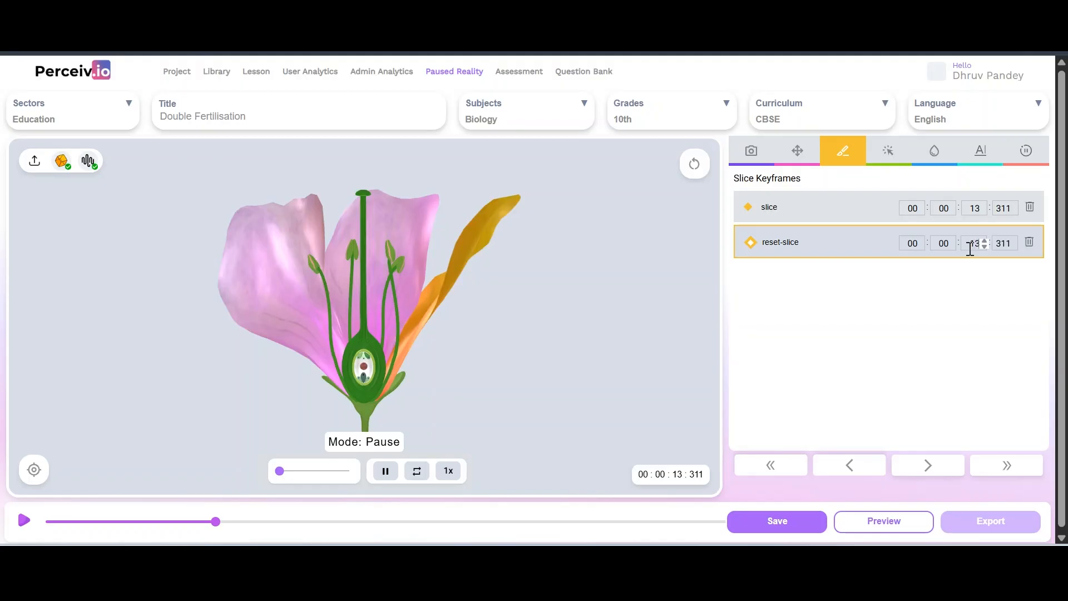
pyautogui.write('01')
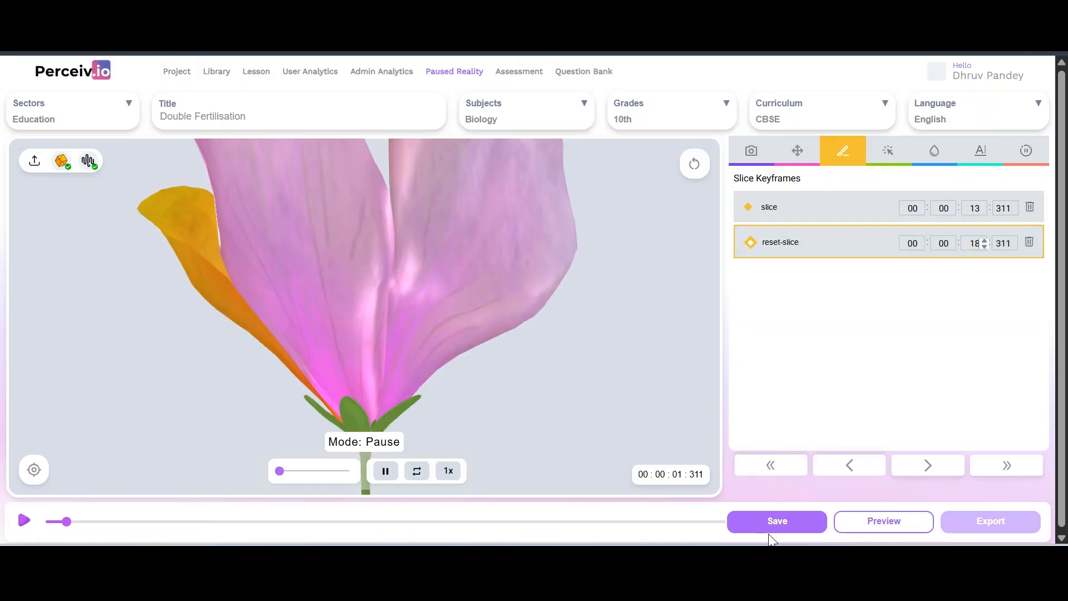
pyautogui.click(770, 528)
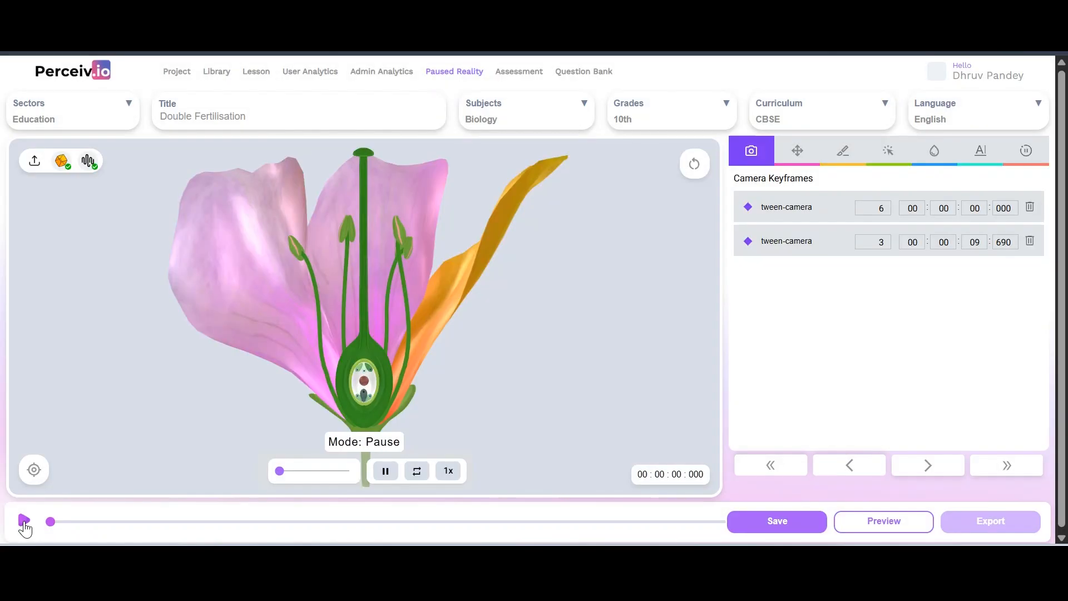
# Play the saved lesson, pause it, and scrub back to about 15 s
pyautogui.click(25, 524)
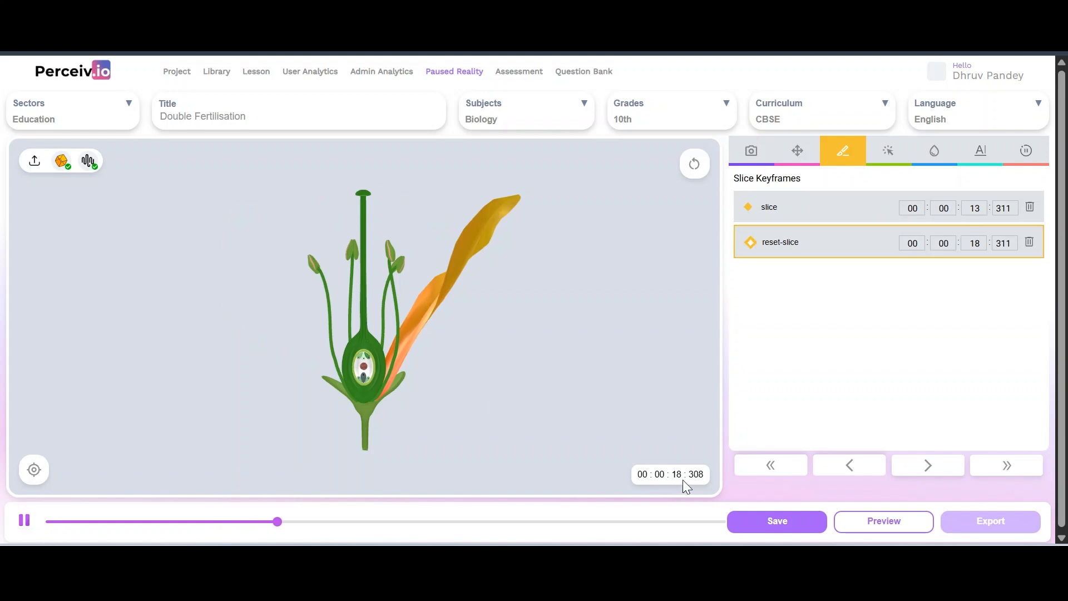
pyautogui.click(25, 521)
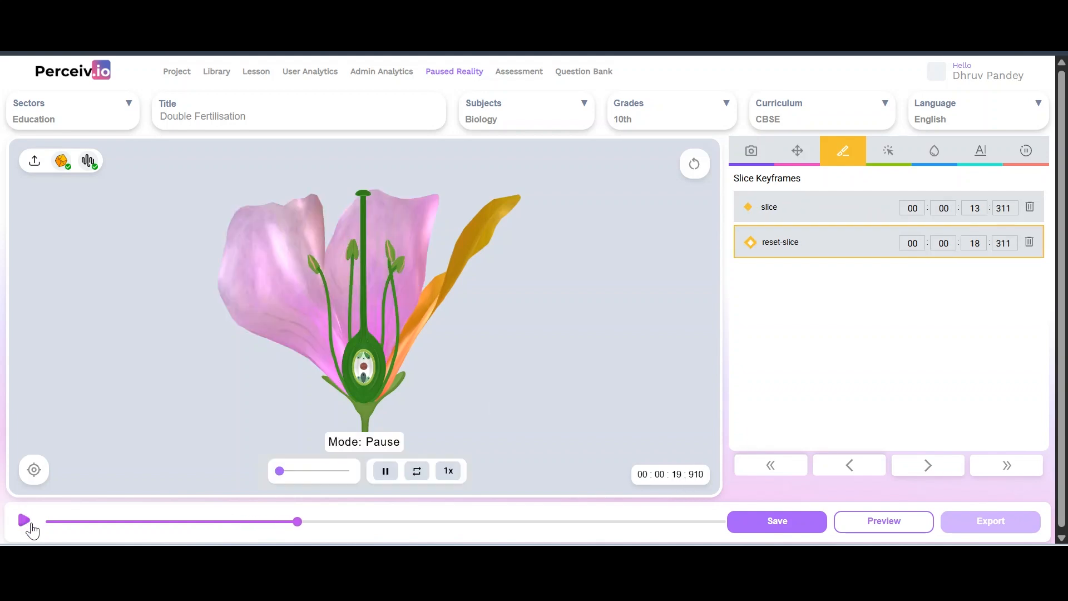
pyautogui.click(266, 522)
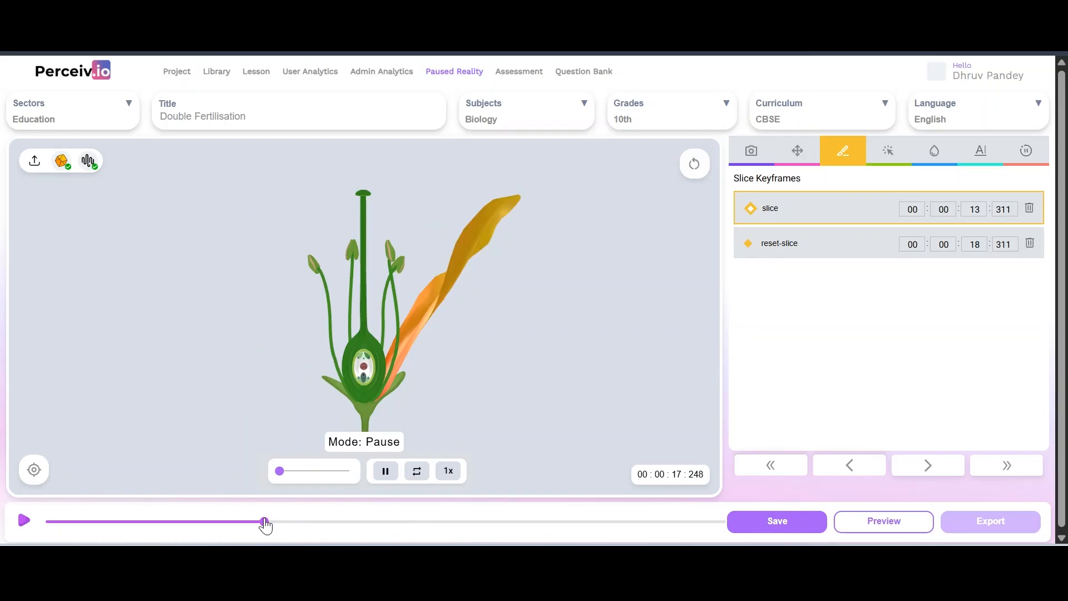
pyautogui.click(239, 522)
# Compare 12.495 s and 14.288 s around the slice, then zoom and orbit to an ovule close-up
pyautogui.click(205, 522)
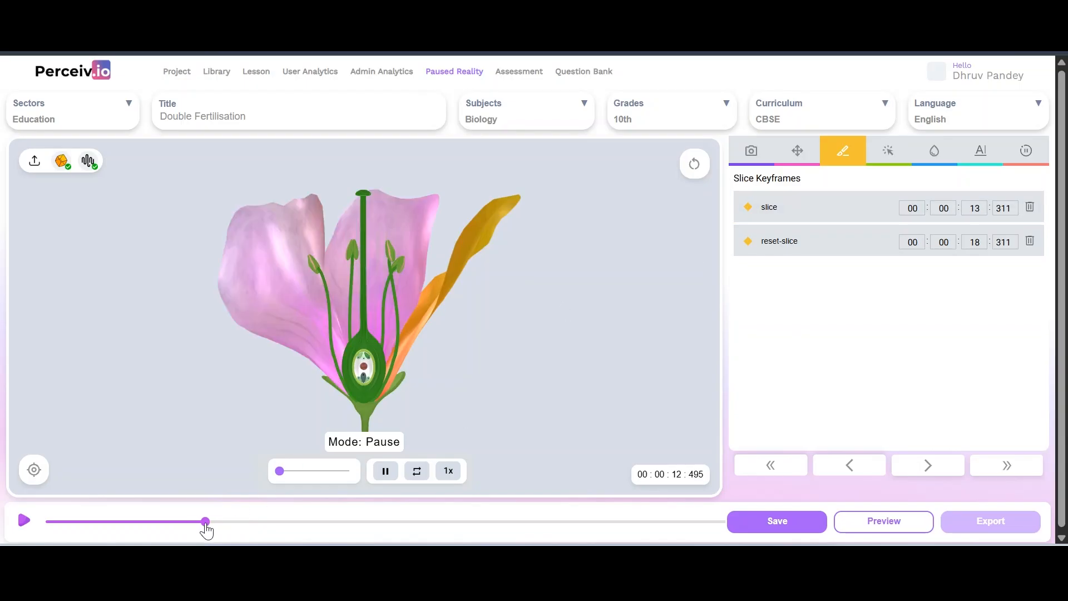
pyautogui.click(228, 522)
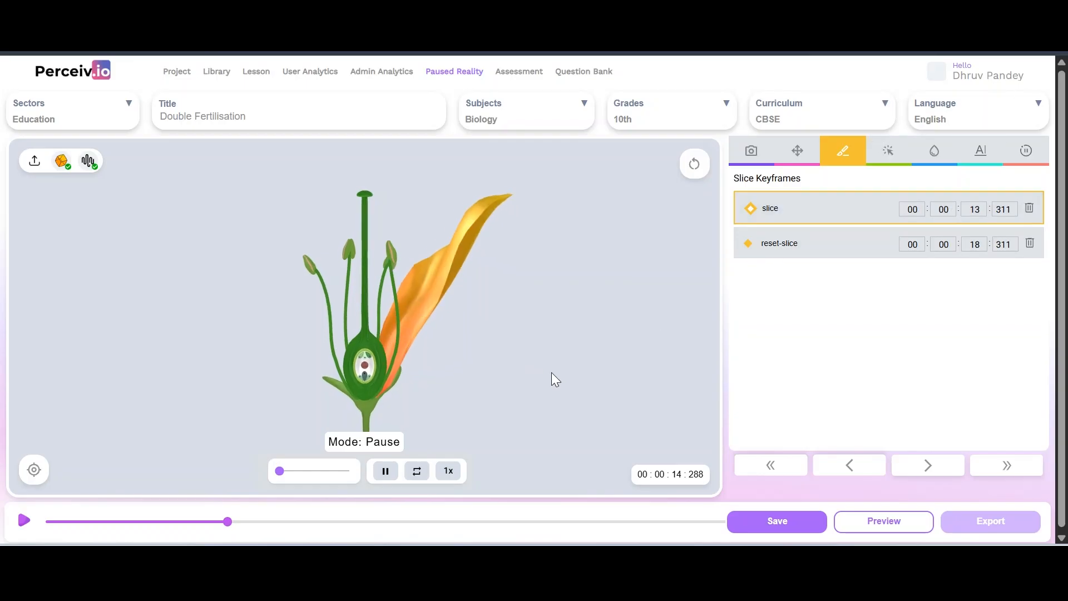
pyautogui.scroll(5, 577, 376)
pyautogui.moveTo(576, 376); pyautogui.dragTo(571, 298)
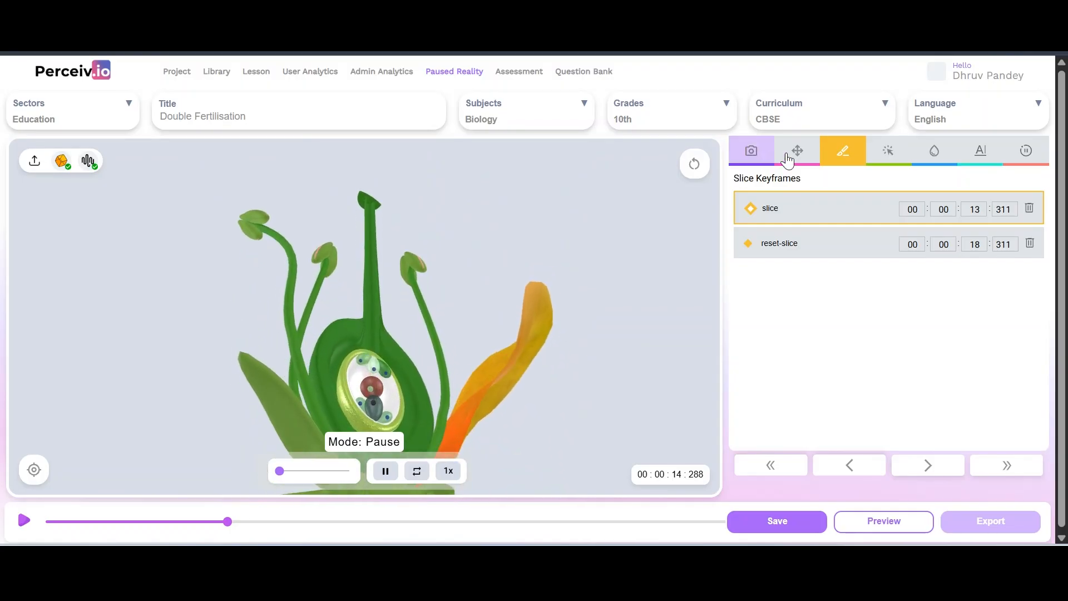
# Add a camera keyframe at 14.288 s with first value 4, then reload and replay the lesson
pyautogui.click(751, 158)
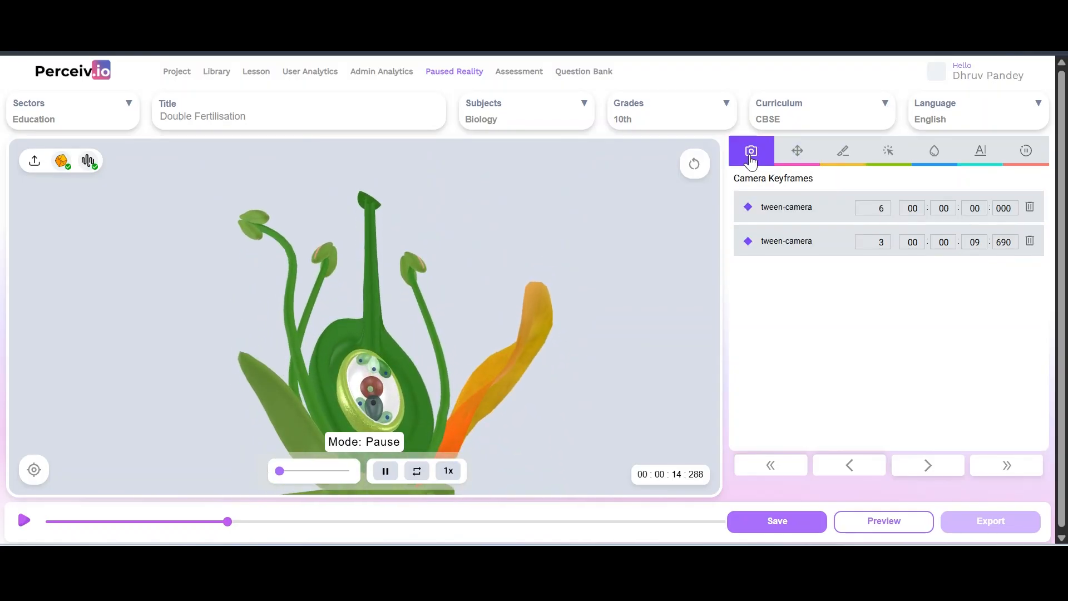
pyautogui.click(33, 473)
pyautogui.click(865, 274)
pyautogui.press('BackSpace')
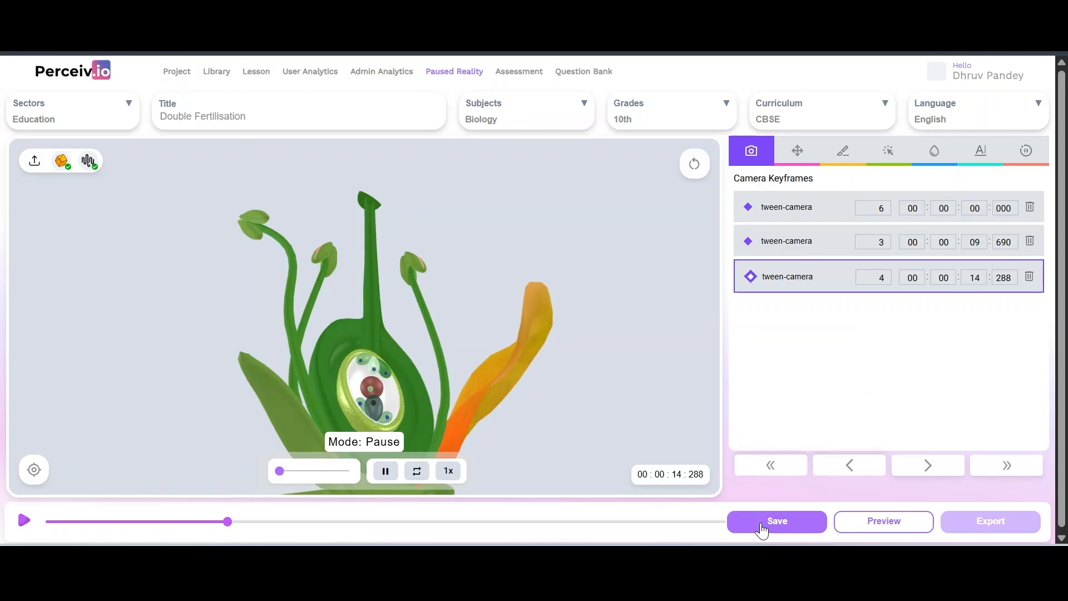
pyautogui.click(80, 50)
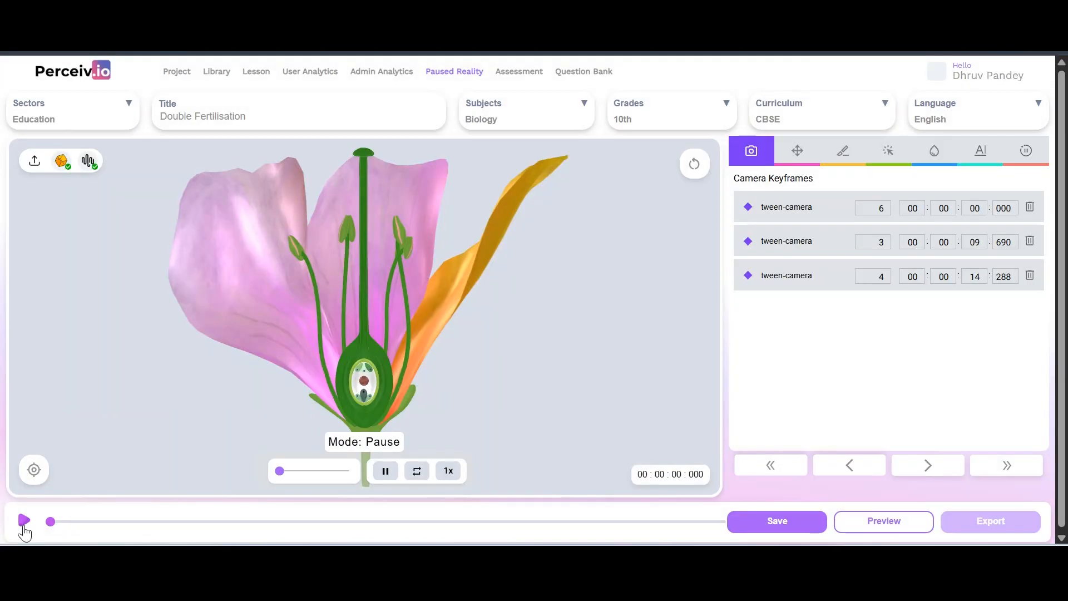
pyautogui.click(24, 523)
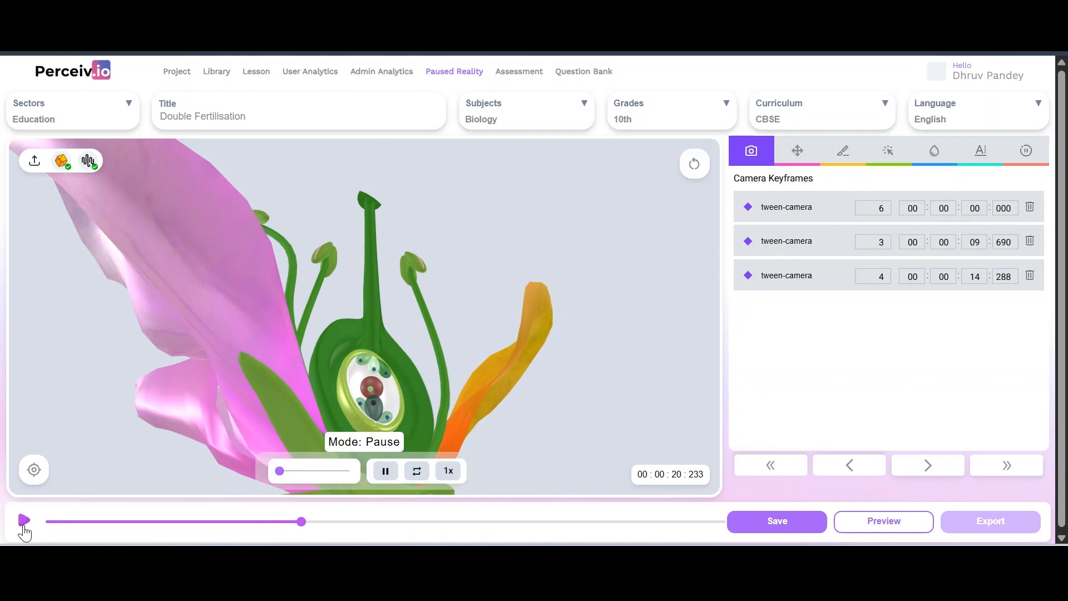
# Play and pause the lesson, then orbit and zoom the flower to a new camera angle
pyautogui.click(24, 527)
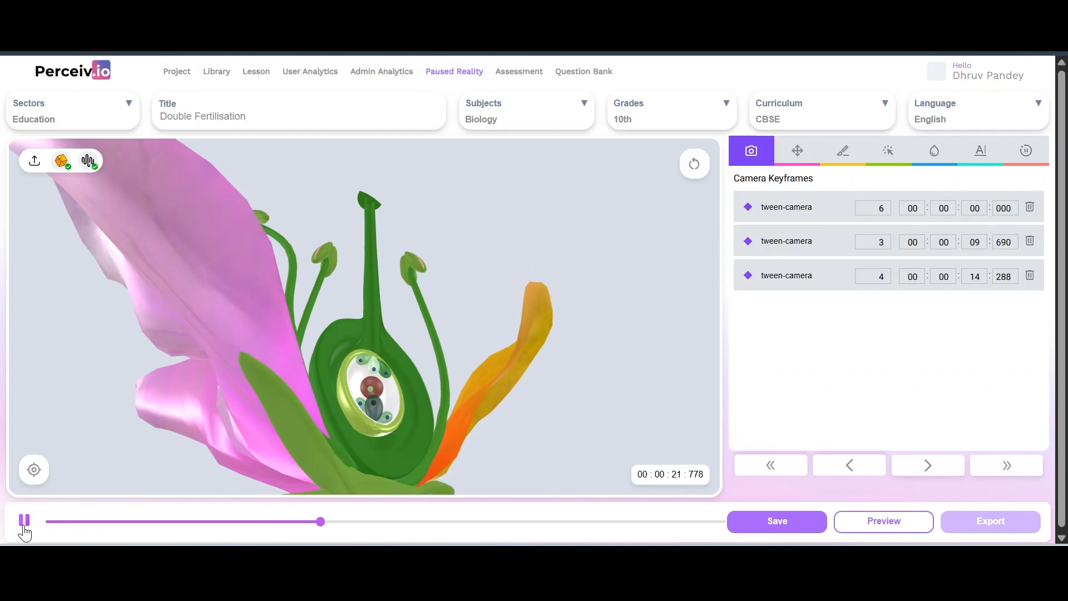
pyautogui.click(23, 523)
pyautogui.moveTo(496, 209); pyautogui.dragTo(477, 263)
pyautogui.scroll(-6, 477, 264)
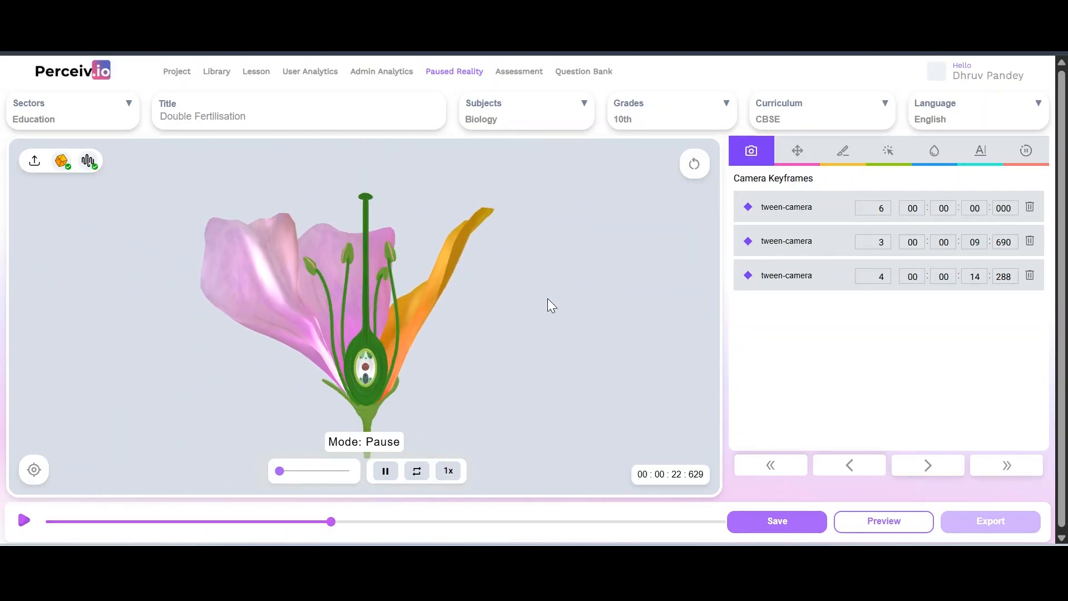
pyautogui.moveTo(547, 298); pyautogui.dragTo(540, 299)
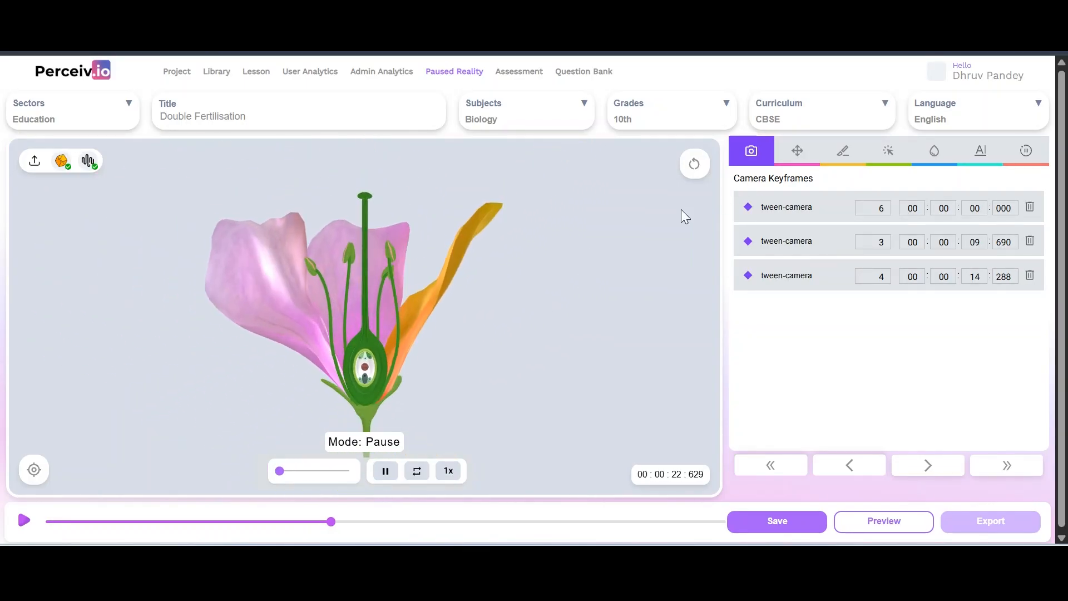
# Add a fourth camera keyframe at 00:00:22:638 with index 2, save, and reload the lesson
pyautogui.click(35, 471)
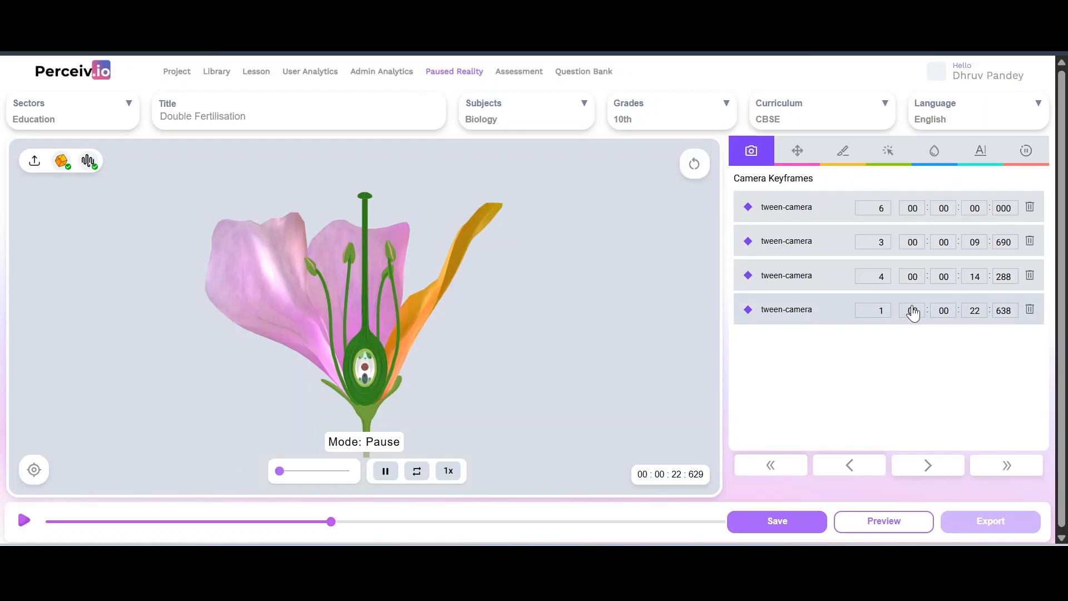
pyautogui.click(876, 309)
pyautogui.click(772, 523)
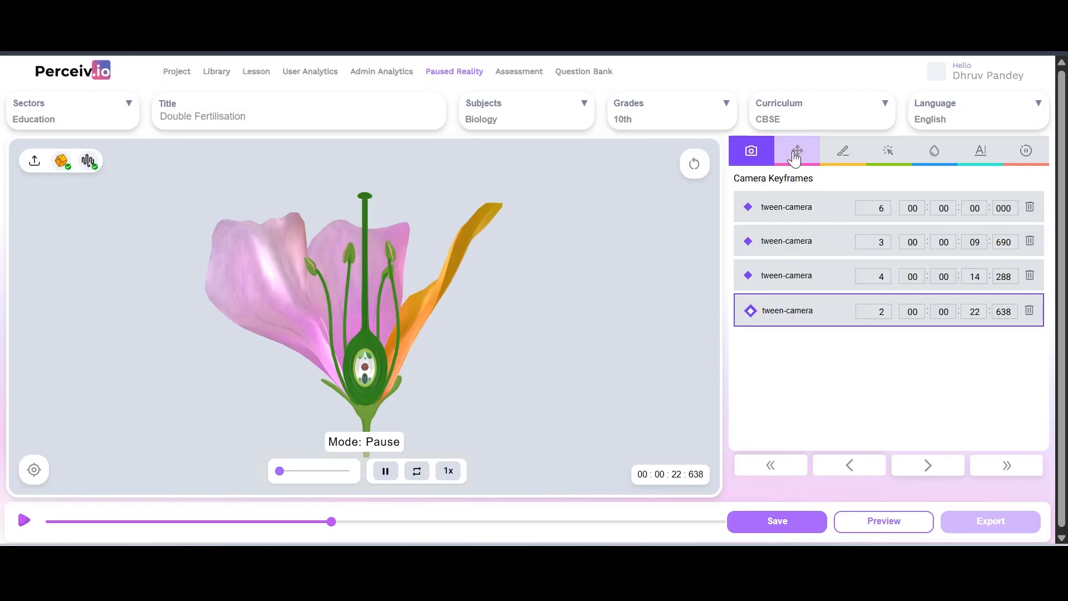
pyautogui.click(795, 153)
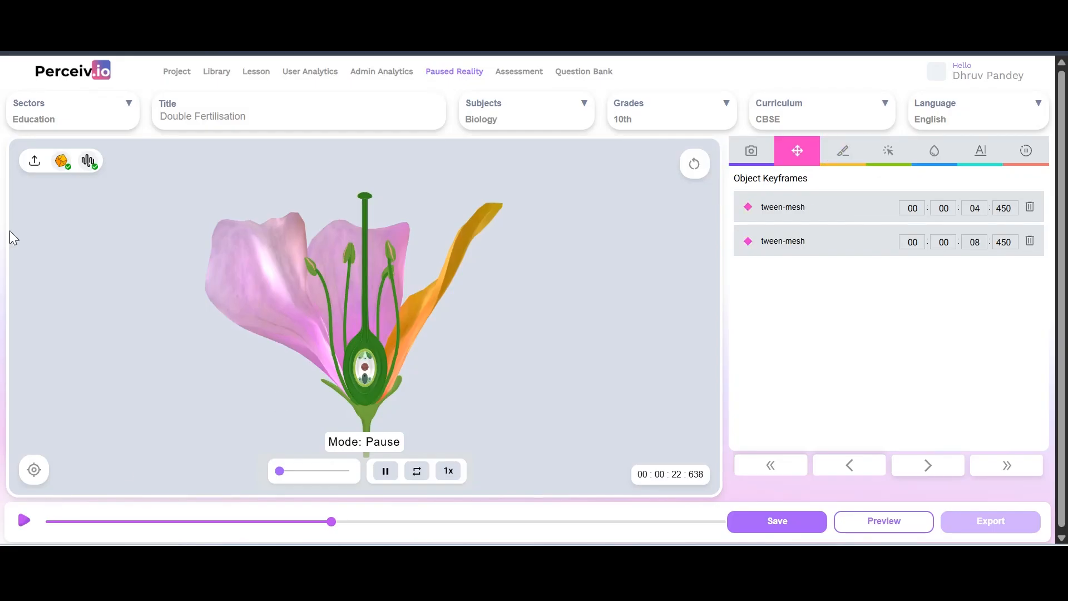
pyautogui.press('F5')
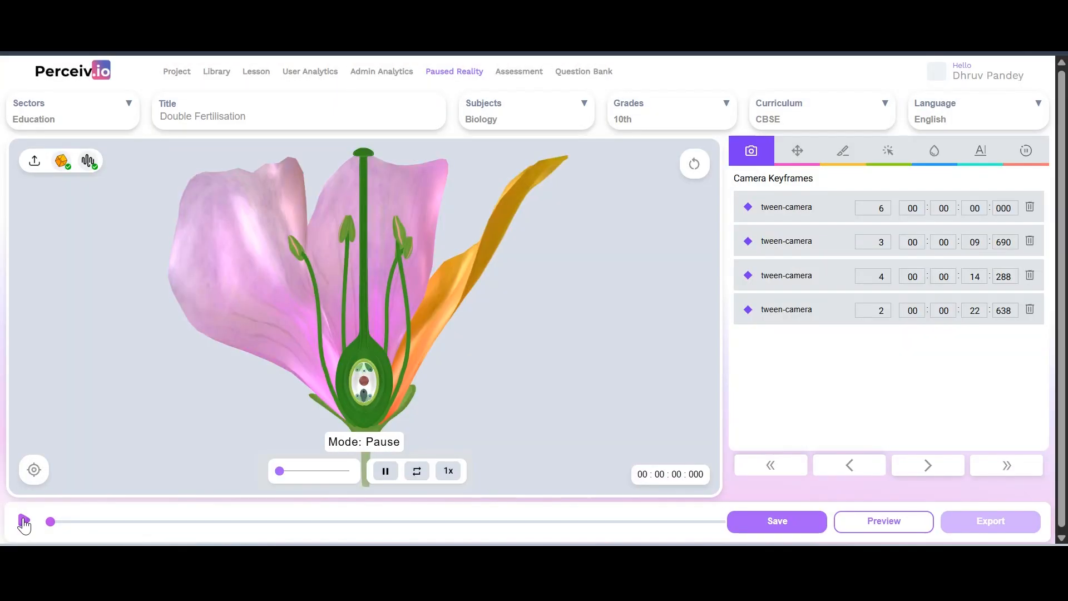
# Play the reloaded lesson through all four camera keyframes and pause at 00:00:25:561
pyautogui.click(23, 521)
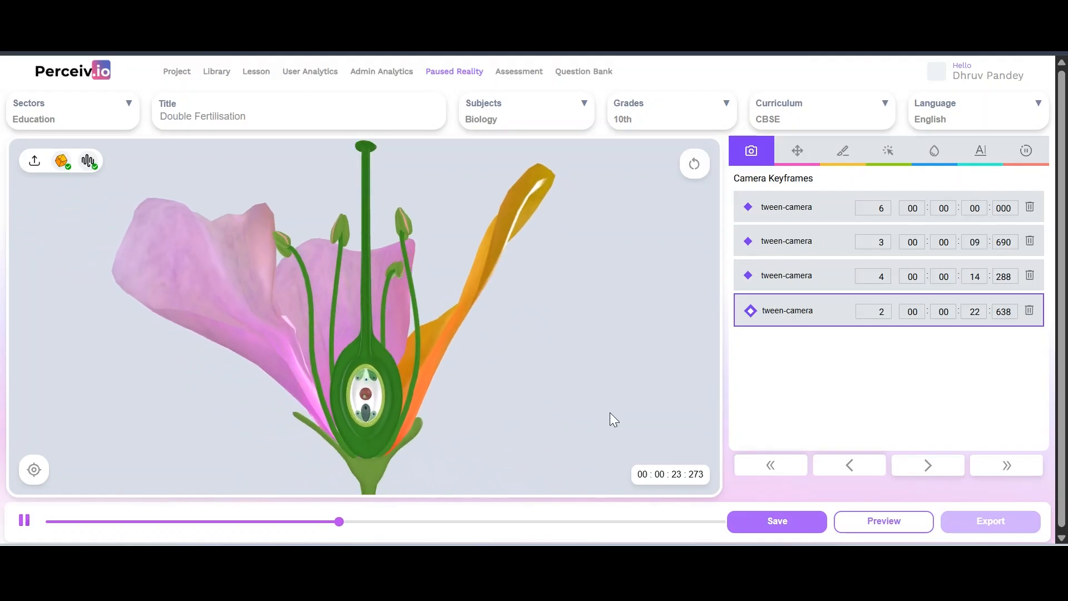
pyautogui.click(26, 523)
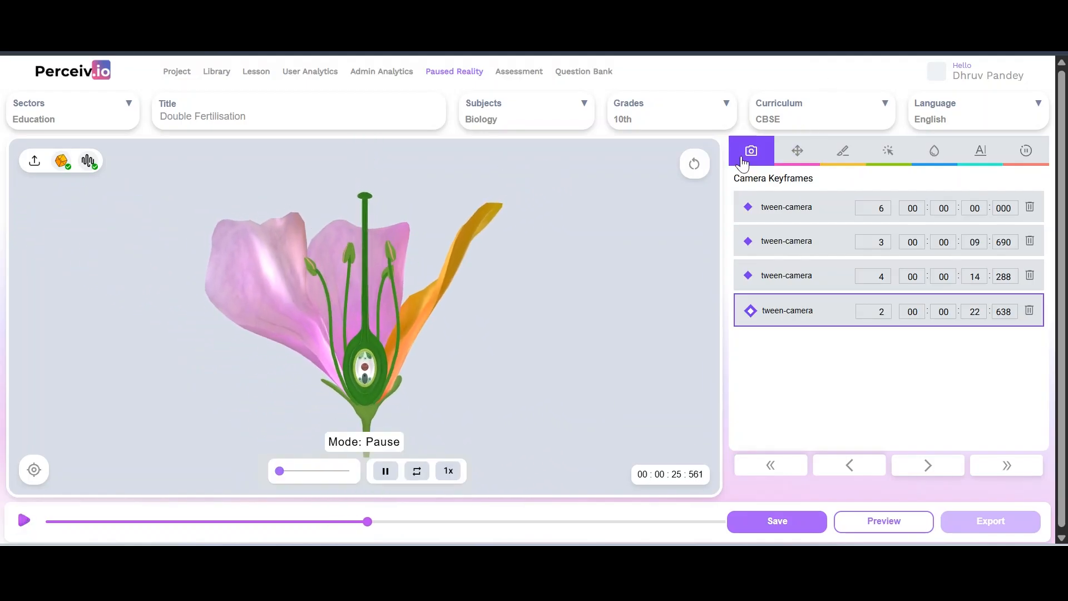
# Browse the object (Move), slice and isolate keyframe lists
pyautogui.click(796, 157)
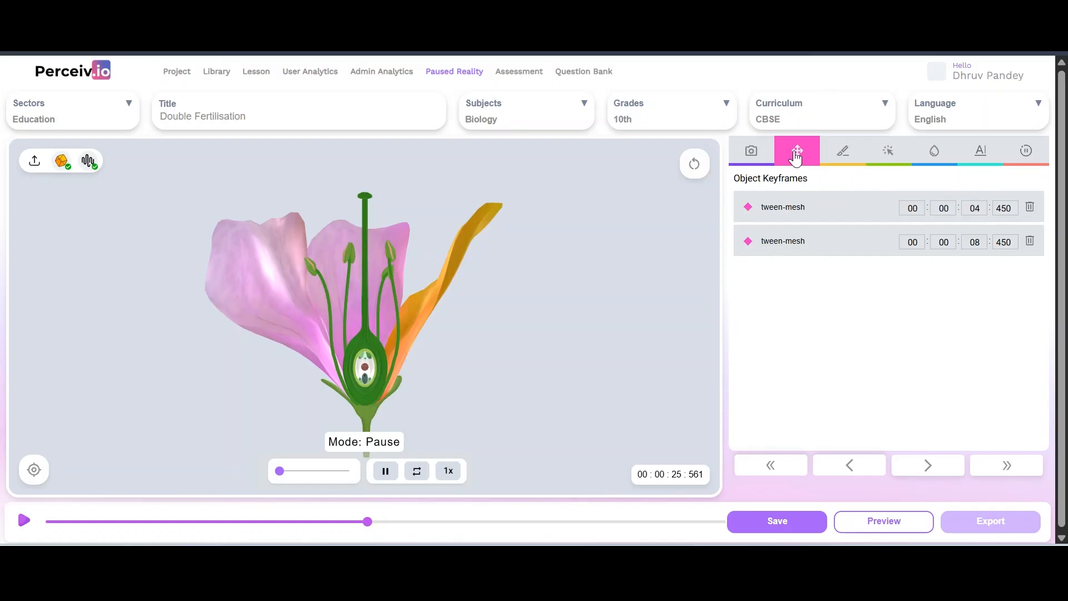
pyautogui.click(850, 149)
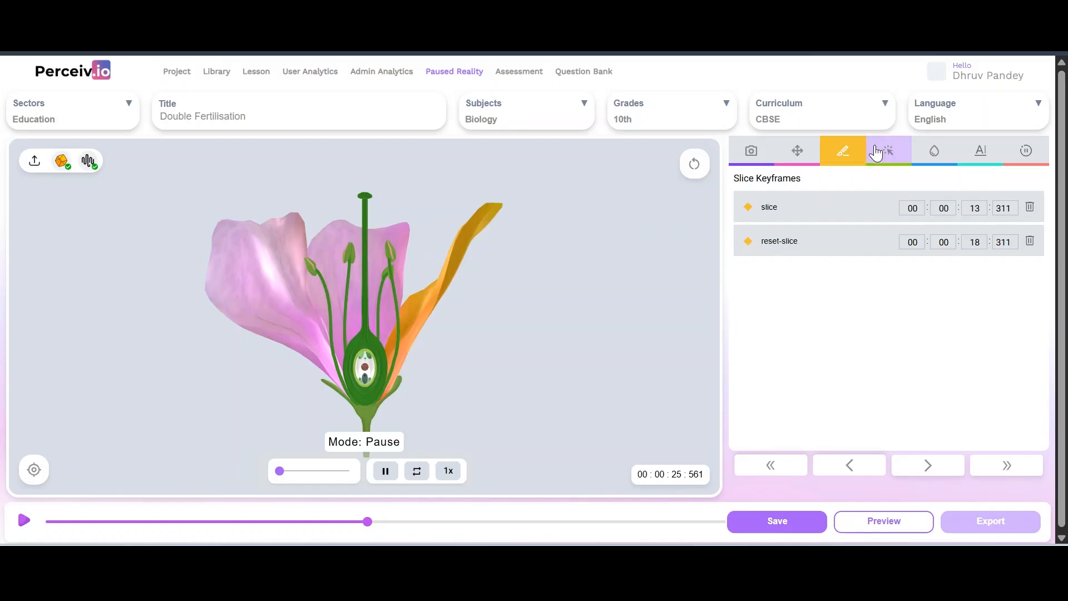
pyautogui.click(876, 151)
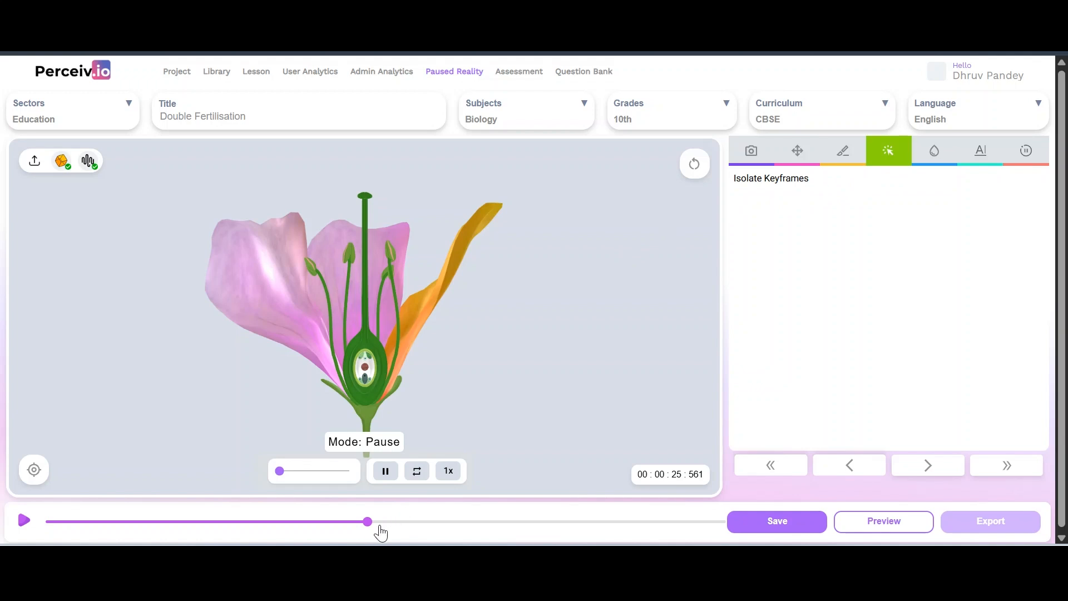
# Trial-isolate part of the flower, reset it, discard the change and show the highlight keyframes
pyautogui.click(261, 268)
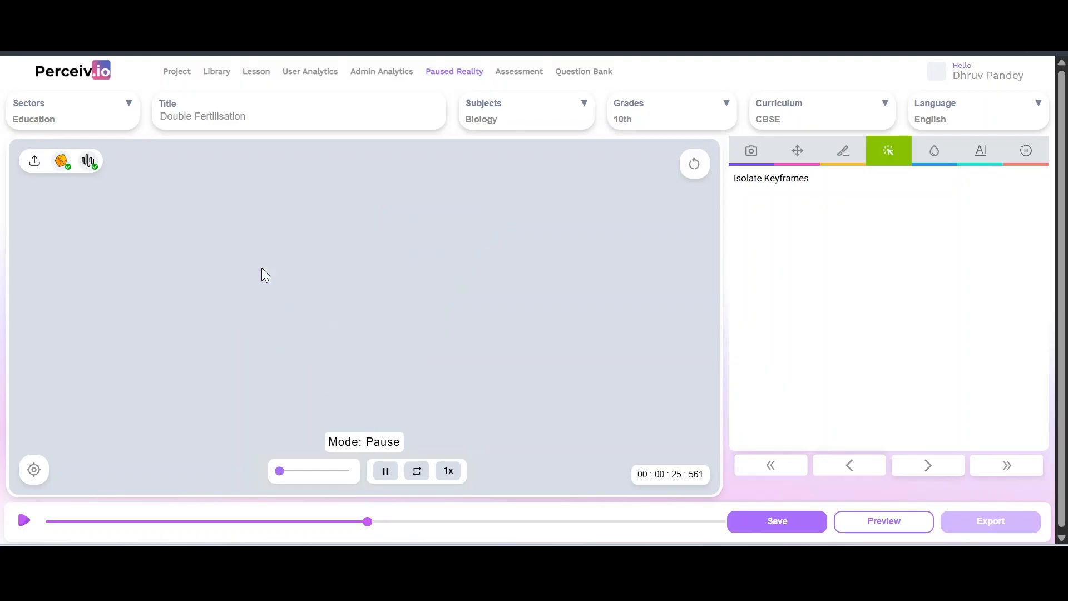
pyautogui.click(693, 166)
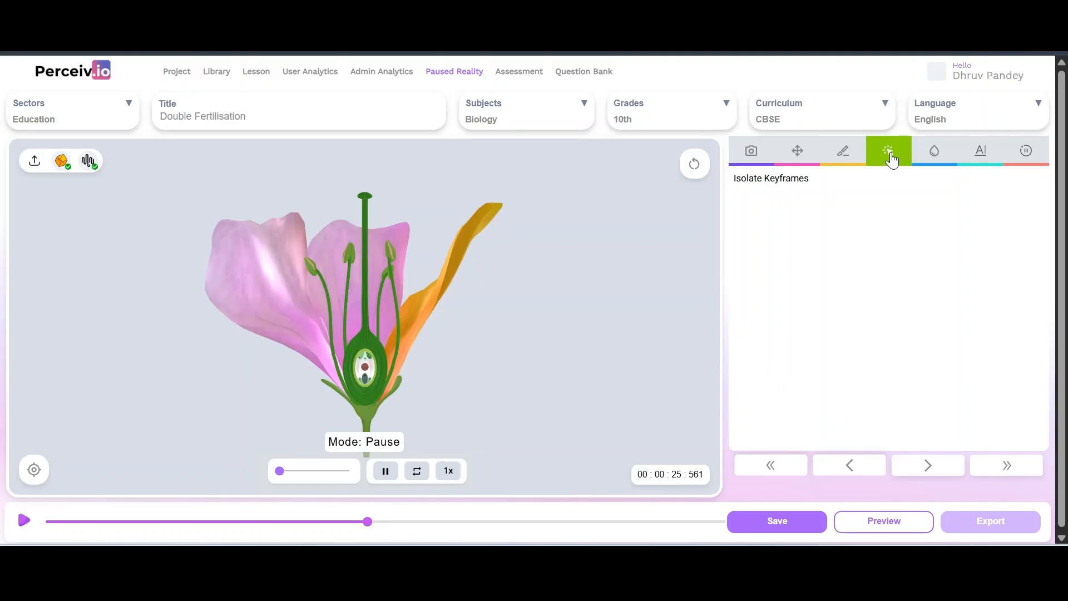
pyautogui.click(934, 154)
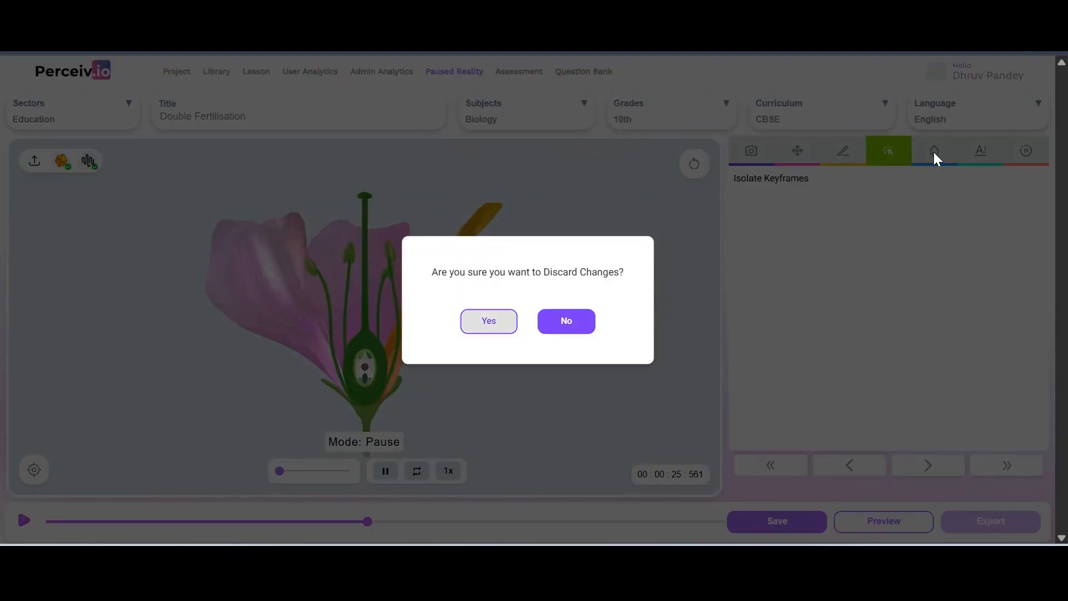
pyautogui.click(482, 320)
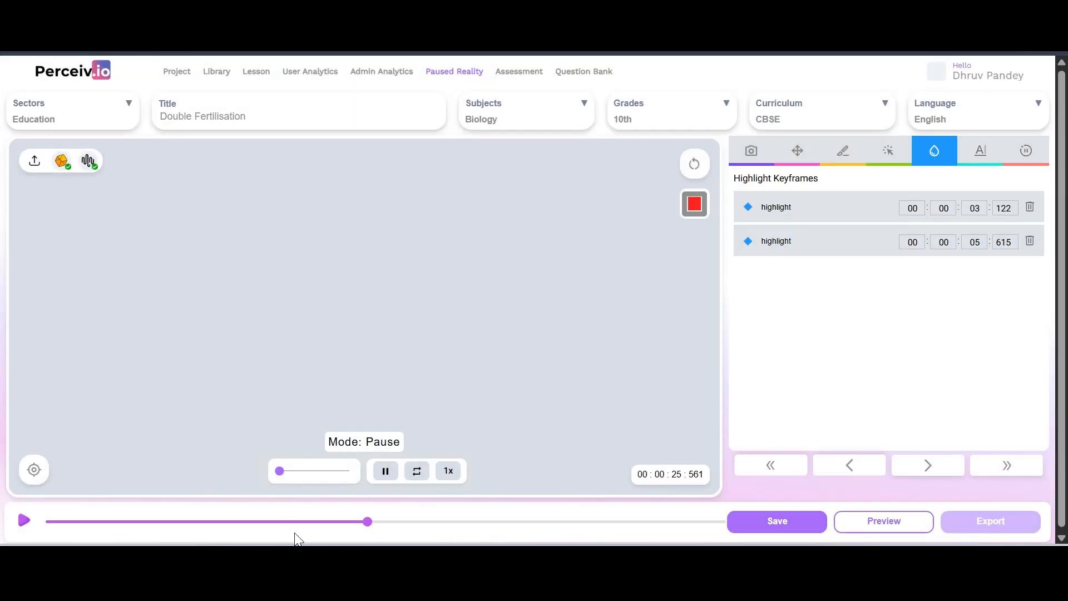
# Move the timeline to 00:00:25:590, nudge the flower animation, and show the empty Animation Keyframes list
pyautogui.click(351, 522)
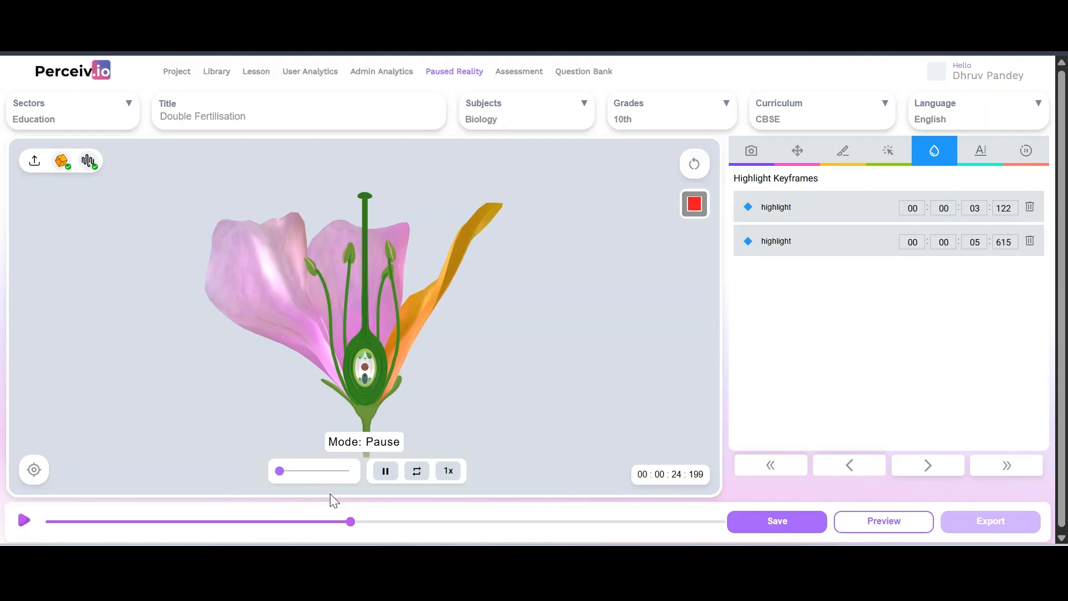
pyautogui.click(367, 522)
pyautogui.moveTo(281, 469)
pyautogui.mouseDown()
pyautogui.moveTo(332, 474)
pyautogui.moveTo(281, 476)
pyautogui.mouseUp()
pyautogui.click(1032, 155)
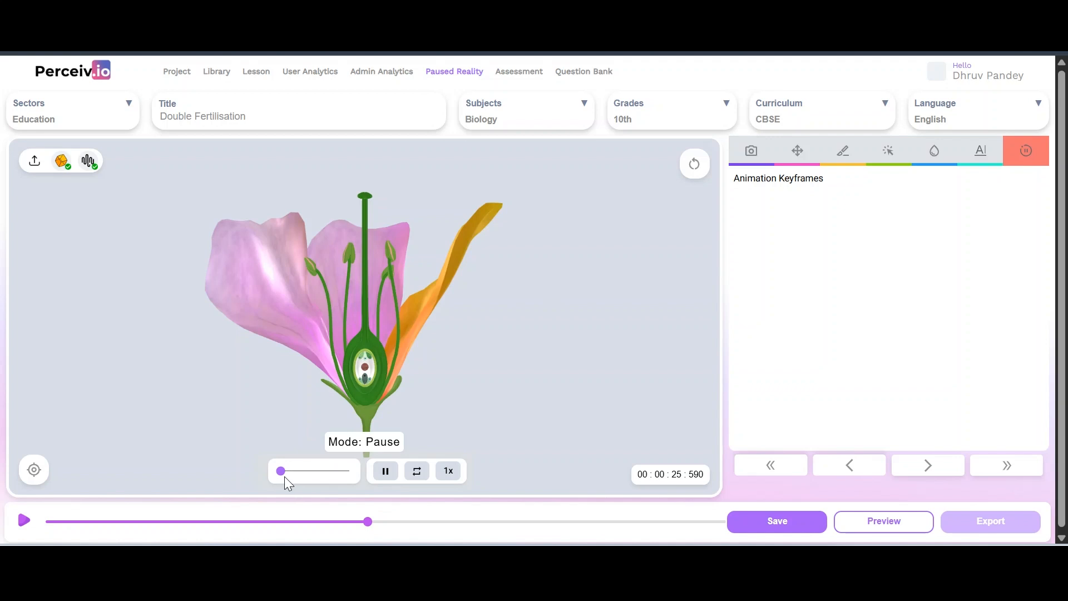
# Advance the flower animation, zoom and orbit in for a close look, rewind it, and reload the page
pyautogui.moveTo(281, 469); pyautogui.dragTo(286, 468)
pyautogui.scroll(3, 528, 340)
pyautogui.scroll(1, 529, 340)
pyautogui.moveTo(529, 341); pyautogui.dragTo(516, 371)
pyautogui.moveTo(562, 375); pyautogui.dragTo(562, 450, button='right')
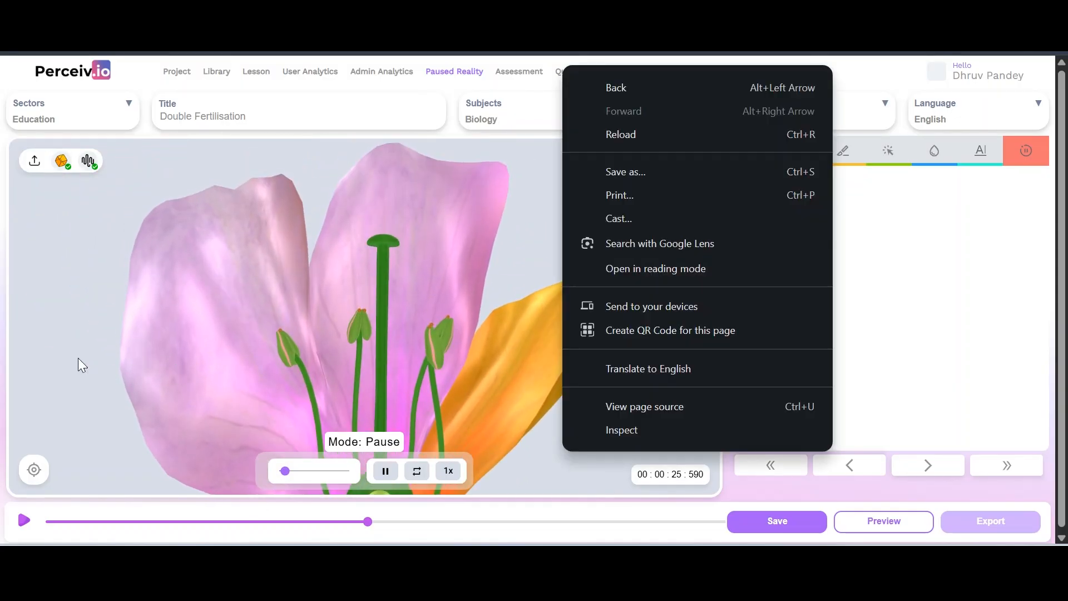
pyautogui.click(240, 427)
pyautogui.moveTo(285, 470)
pyautogui.mouseDown()
pyautogui.moveTo(271, 470)
pyautogui.moveTo(331, 478)
pyautogui.moveTo(278, 474)
pyautogui.mouseUp()
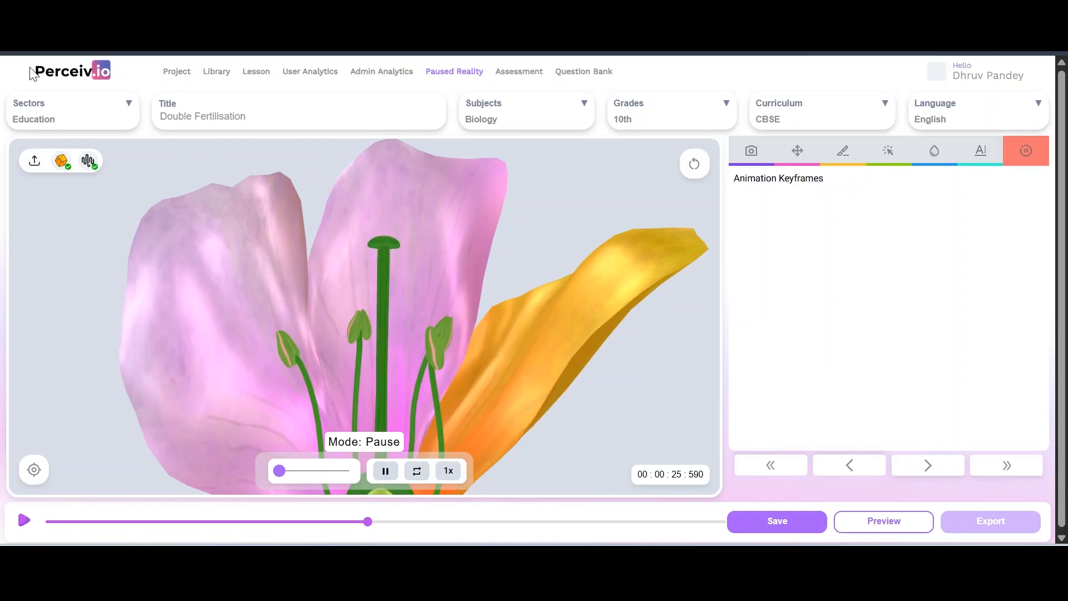
pyautogui.press('F5')
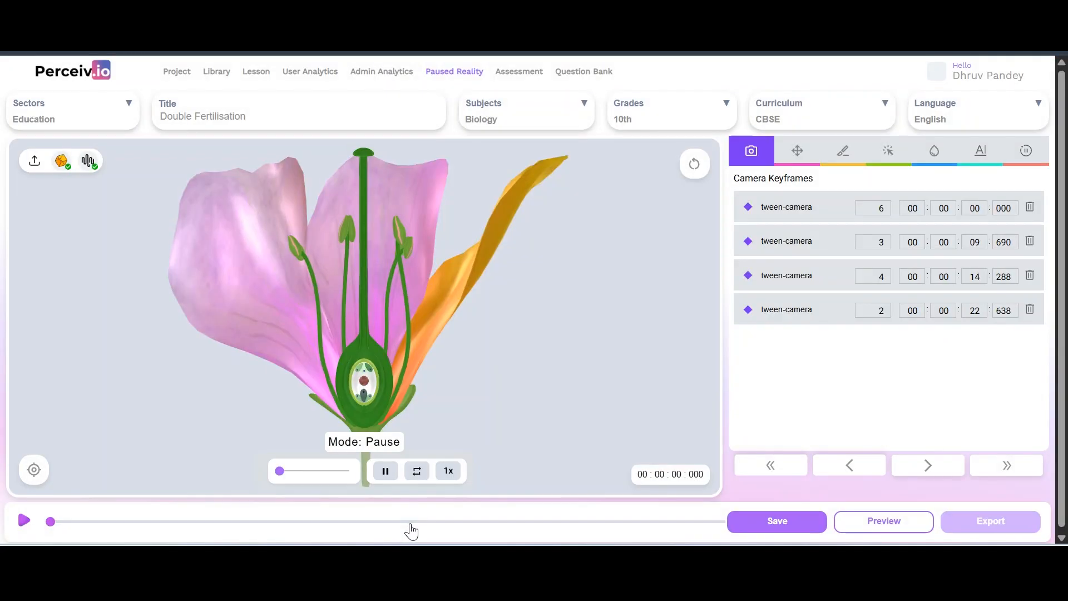
# Play the reloaded lesson, jumping ahead and back to the start, and pause at 00:00:25:921
pyautogui.click(24, 520)
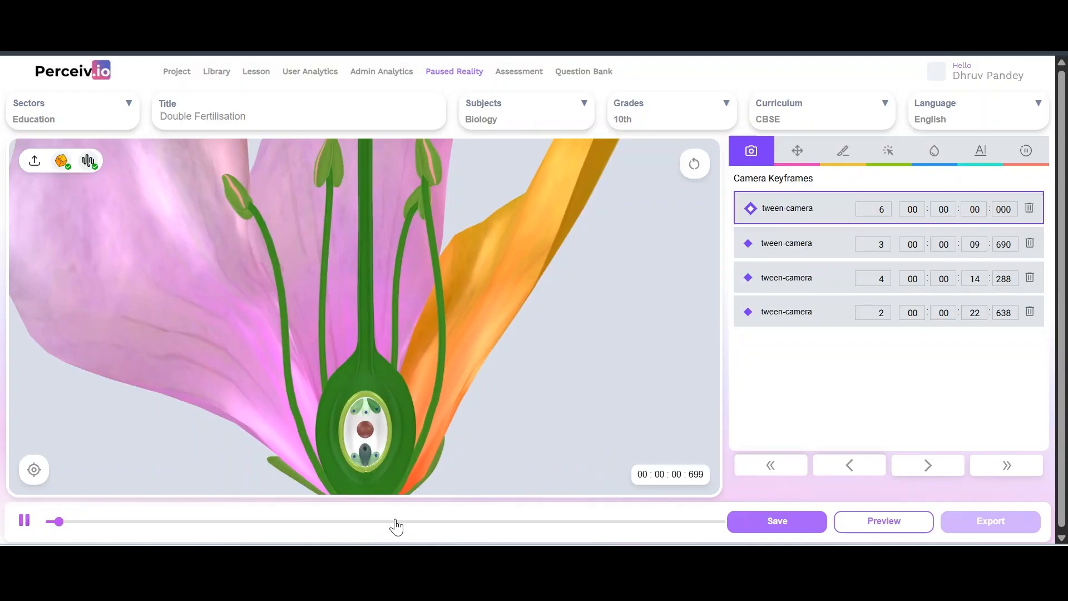
pyautogui.click(395, 521)
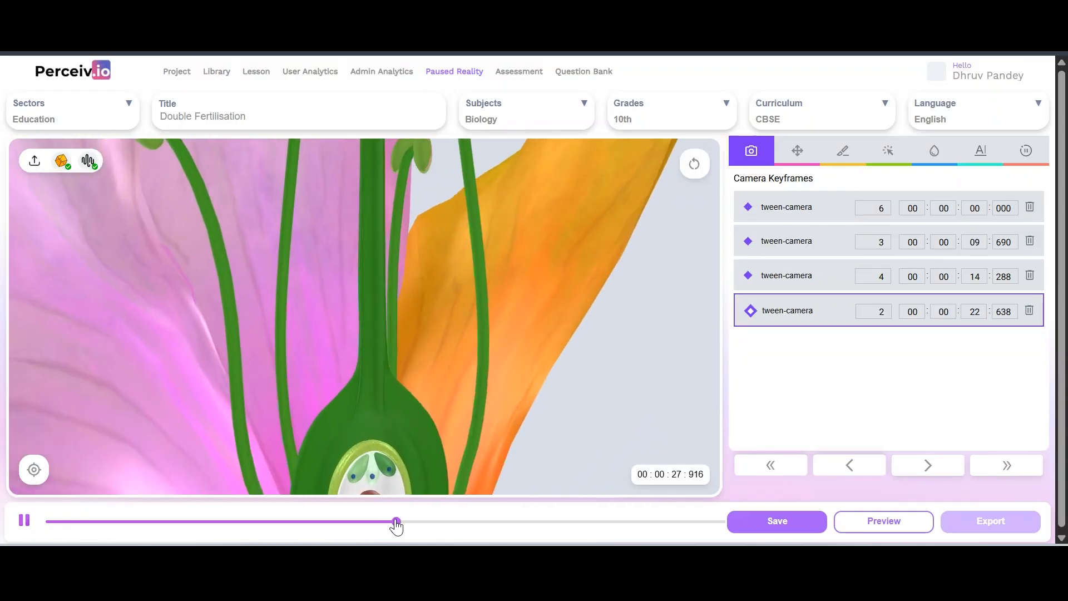
pyautogui.click(54, 521)
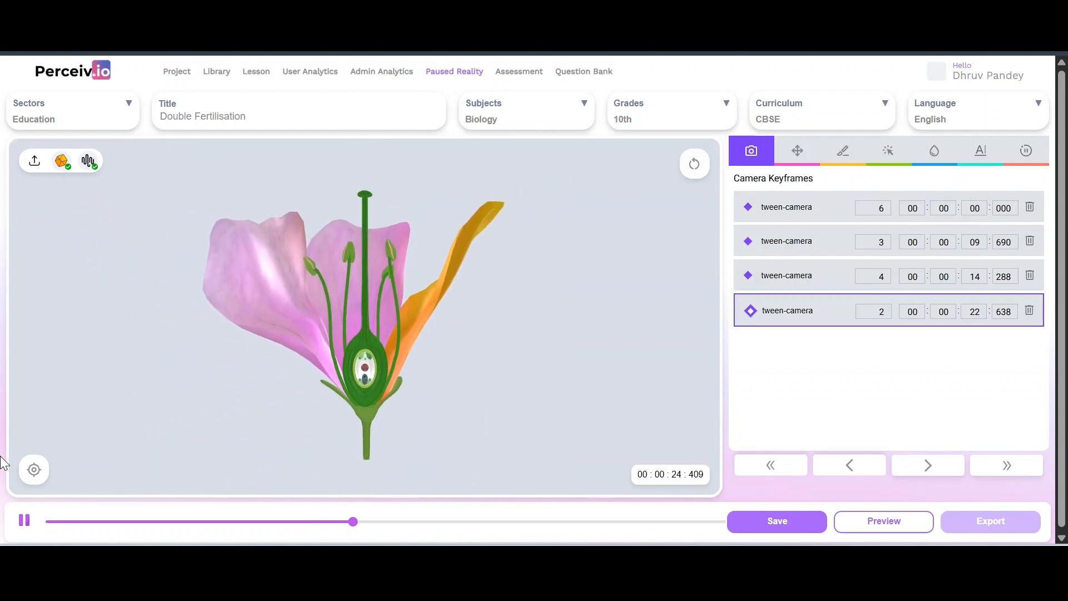
pyautogui.click(24, 520)
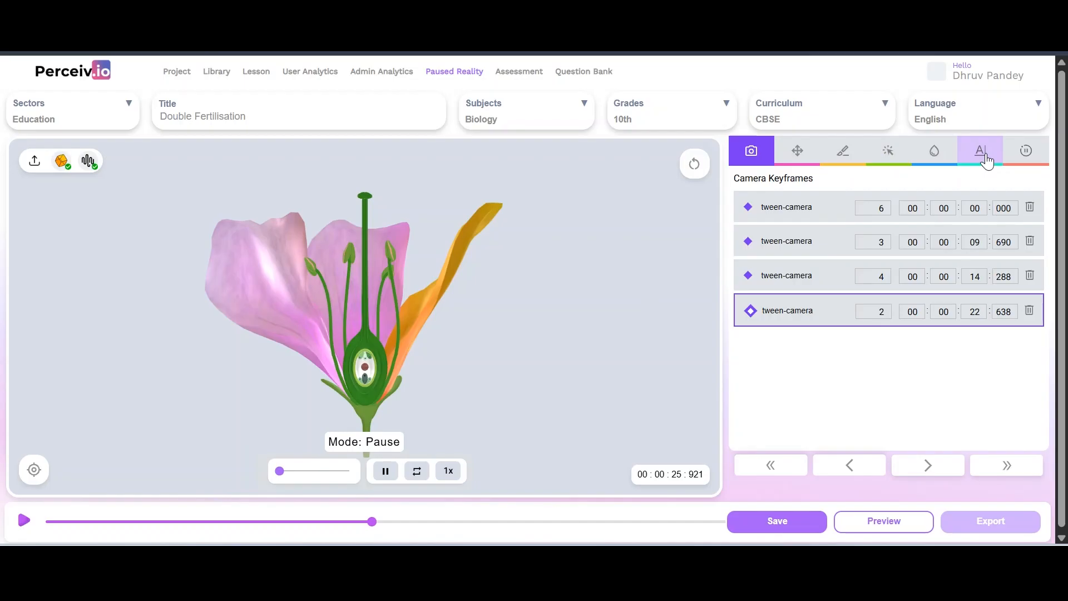
# Add a play 'animate' keyframe at 00:00:25:914 that starts the flower animation, then resume playback
pyautogui.click(1026, 159)
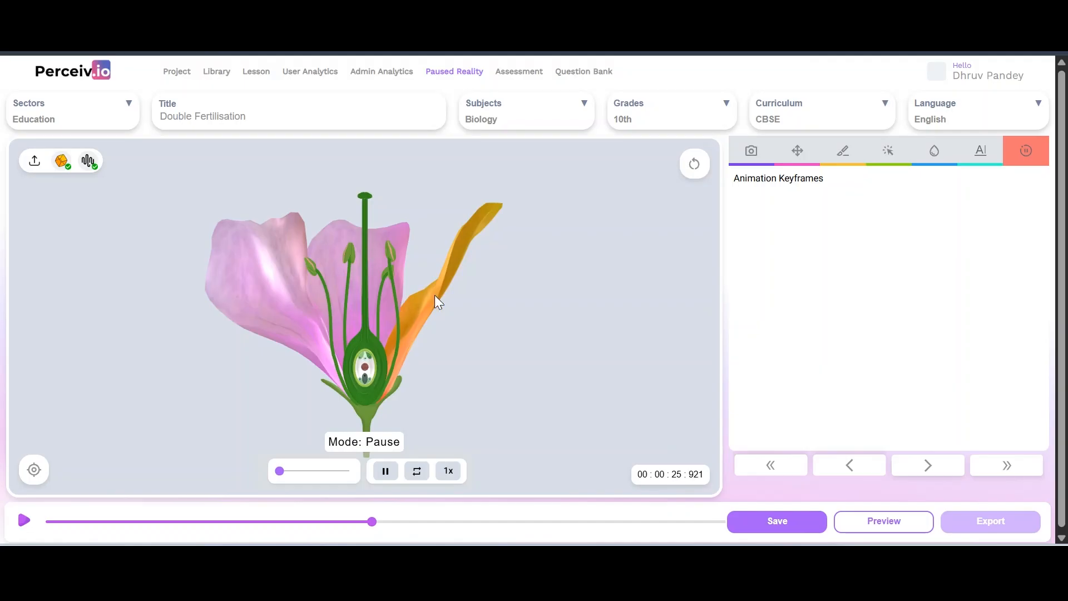
pyautogui.click(386, 472)
pyautogui.click(33, 477)
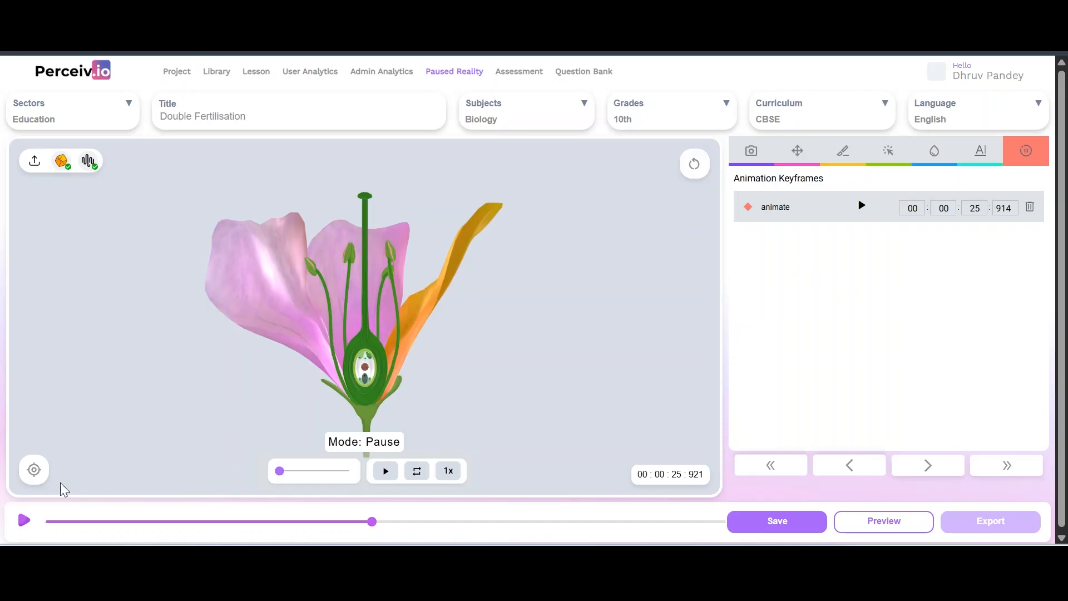
pyautogui.click(392, 476)
pyautogui.click(21, 521)
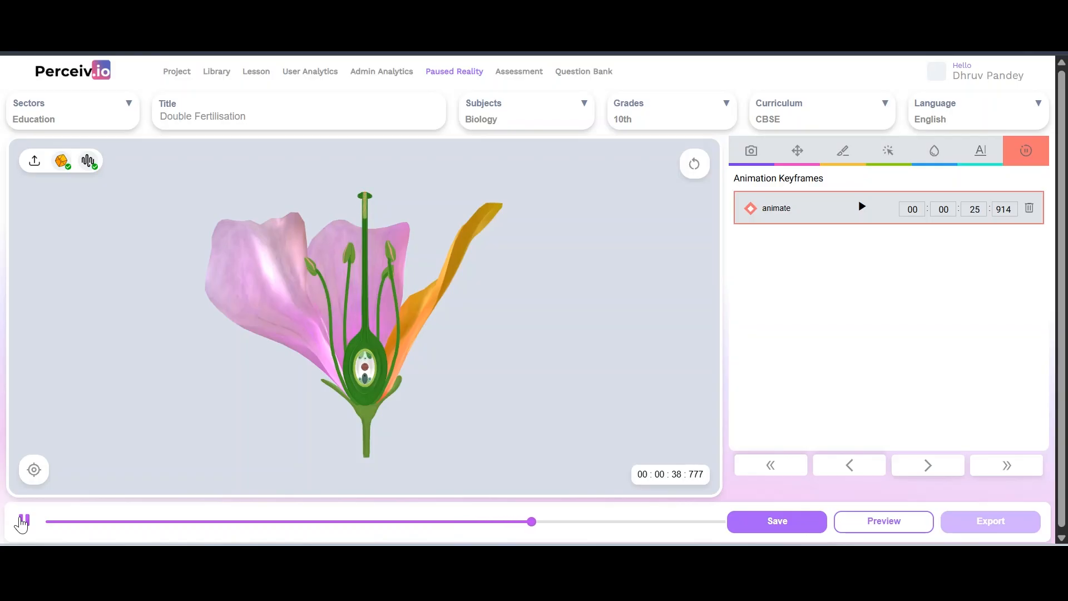
# Stop at 00:00:39:508, add a pause animate keyframe there, and save the lesson
pyautogui.click(22, 521)
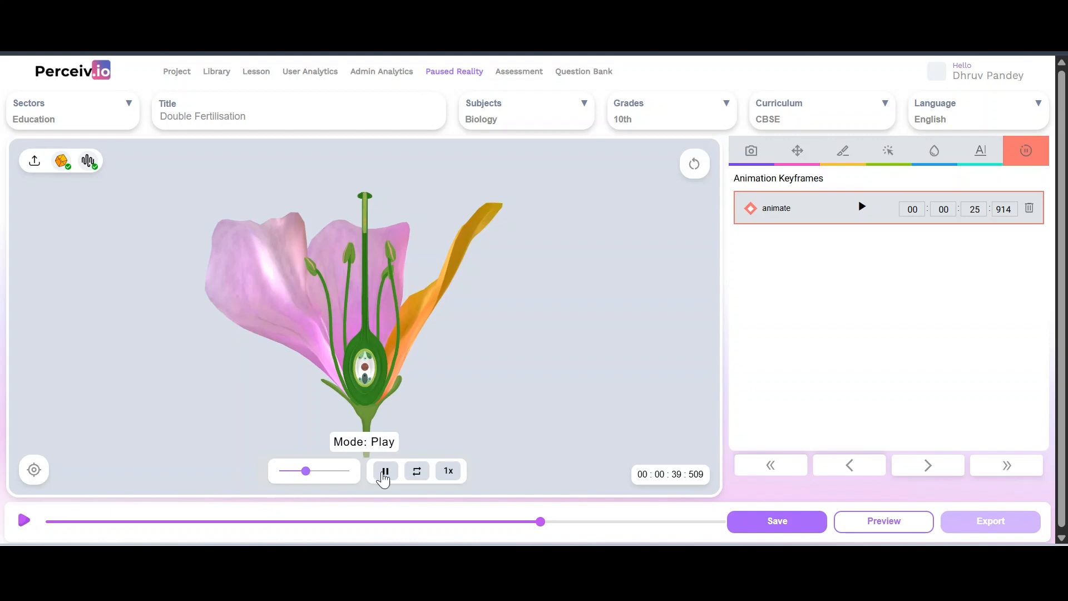
pyautogui.click(33, 473)
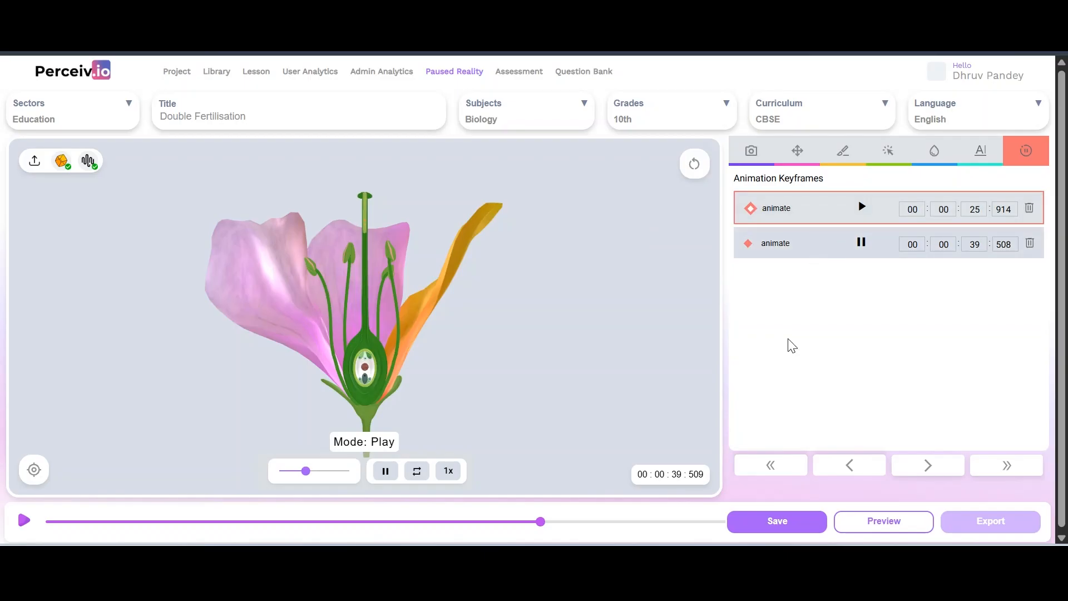
pyautogui.click(777, 526)
# Reload the saved lesson and preview it from the start, pausing at 00:00:35:981
pyautogui.press('F5')
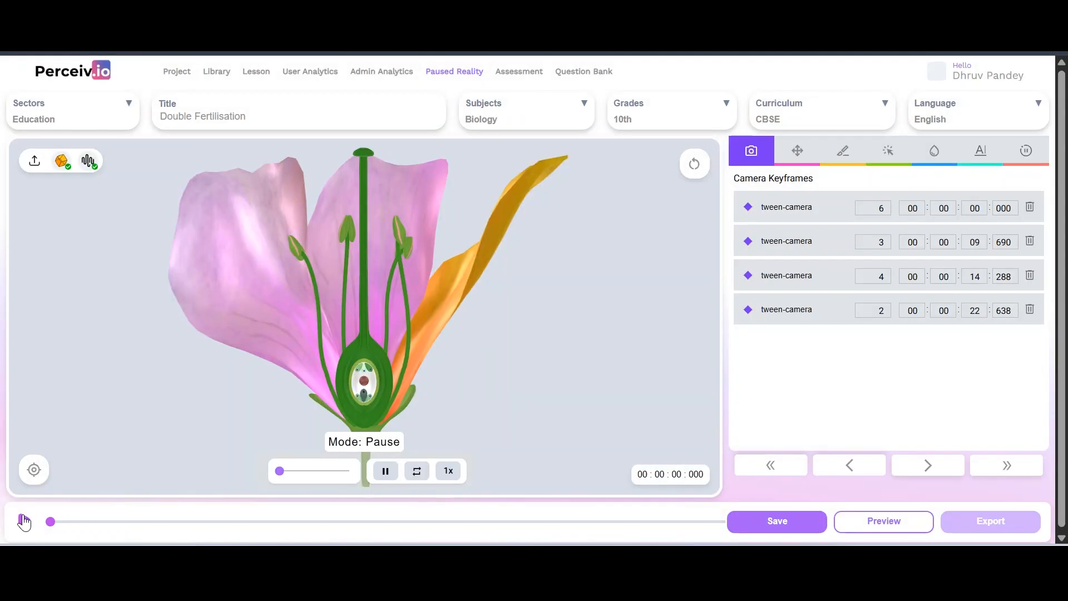
pyautogui.click(23, 521)
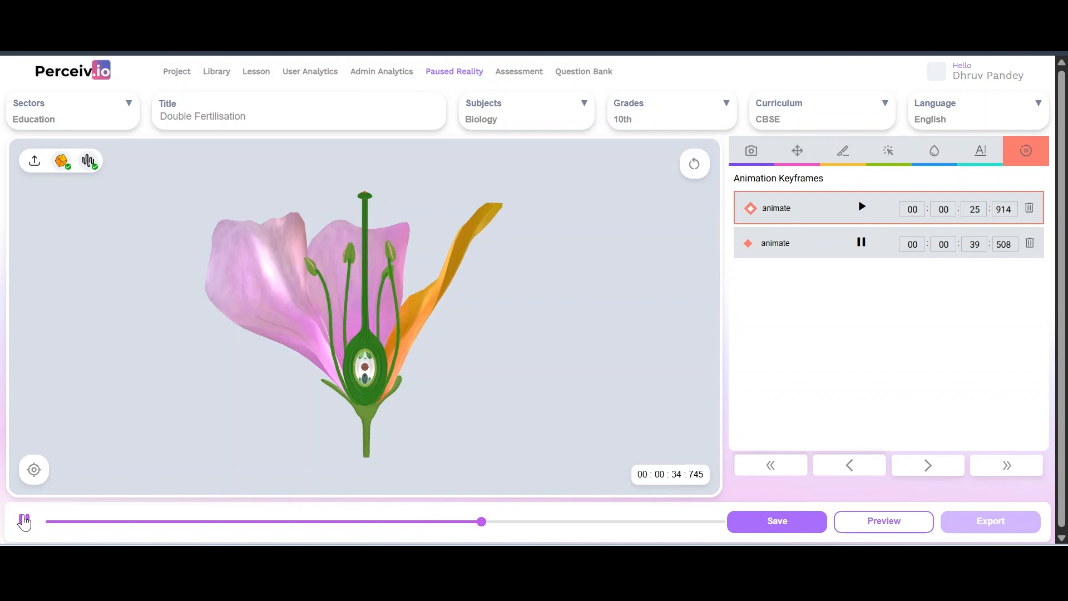
pyautogui.click(23, 522)
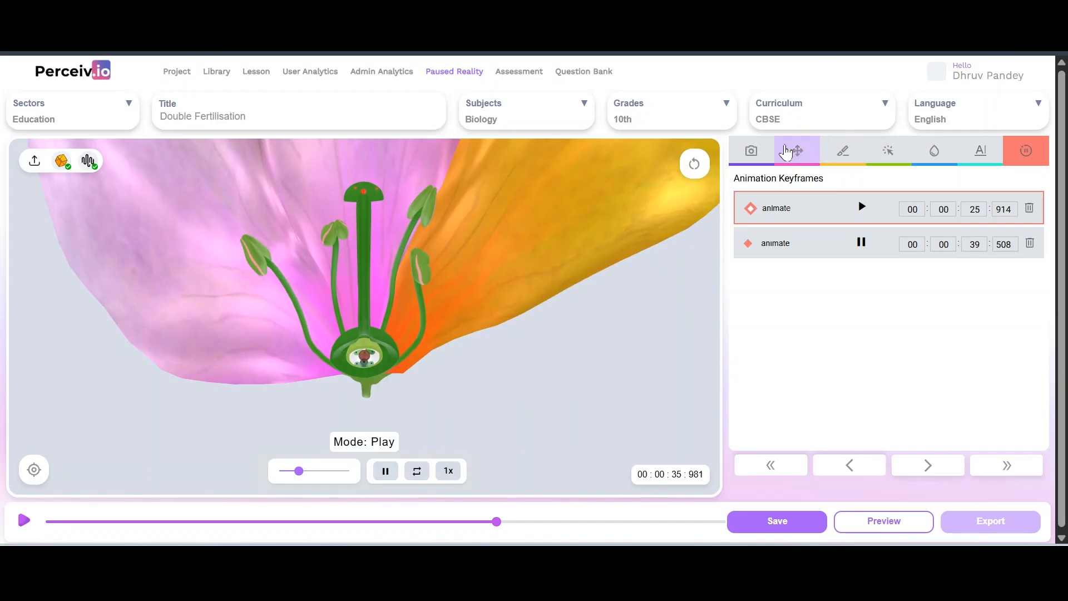
# Add a fifth camera keyframe at 00:00:35:965 with duration 3, save, and resume playback
pyautogui.click(752, 151)
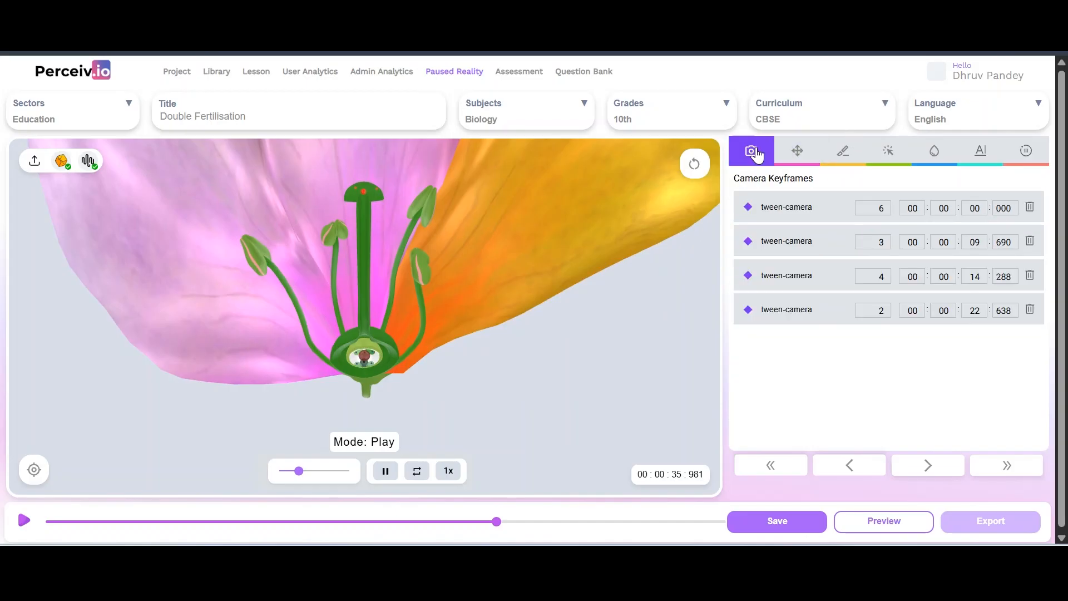
pyautogui.click(34, 470)
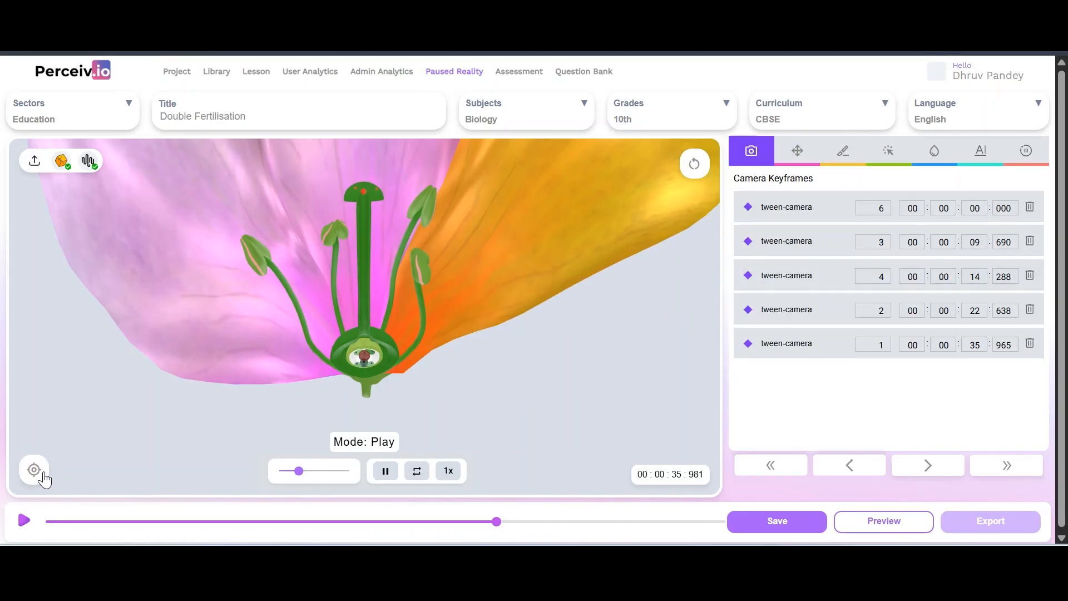
pyautogui.click(874, 344)
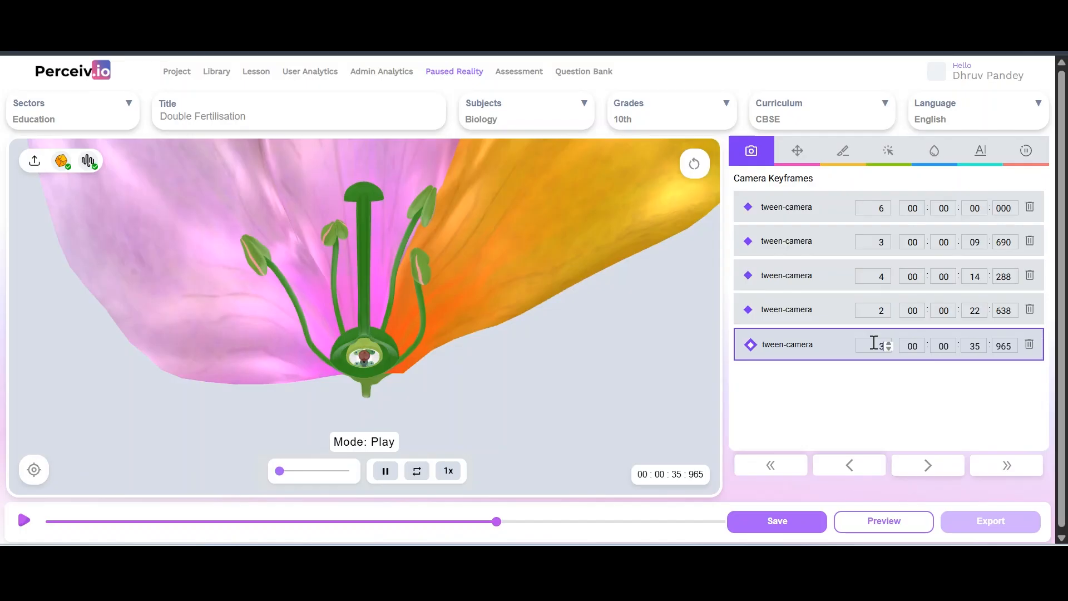
pyautogui.click(775, 527)
pyautogui.click(24, 520)
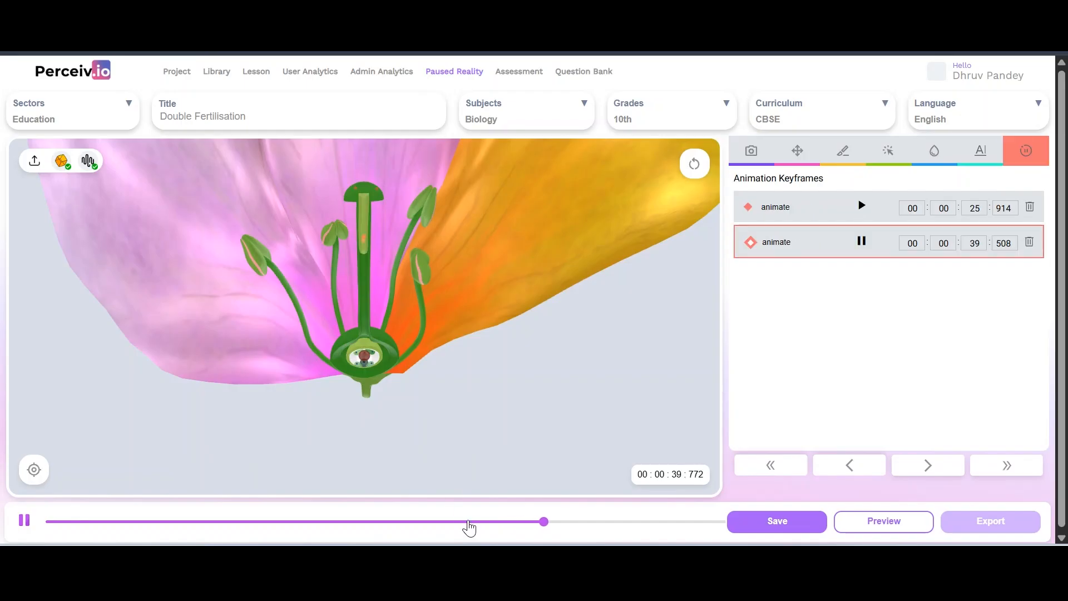
# Stop playback and add a play animation keyframe at 00:00:44:918 with the flower animation paused
pyautogui.click(24, 521)
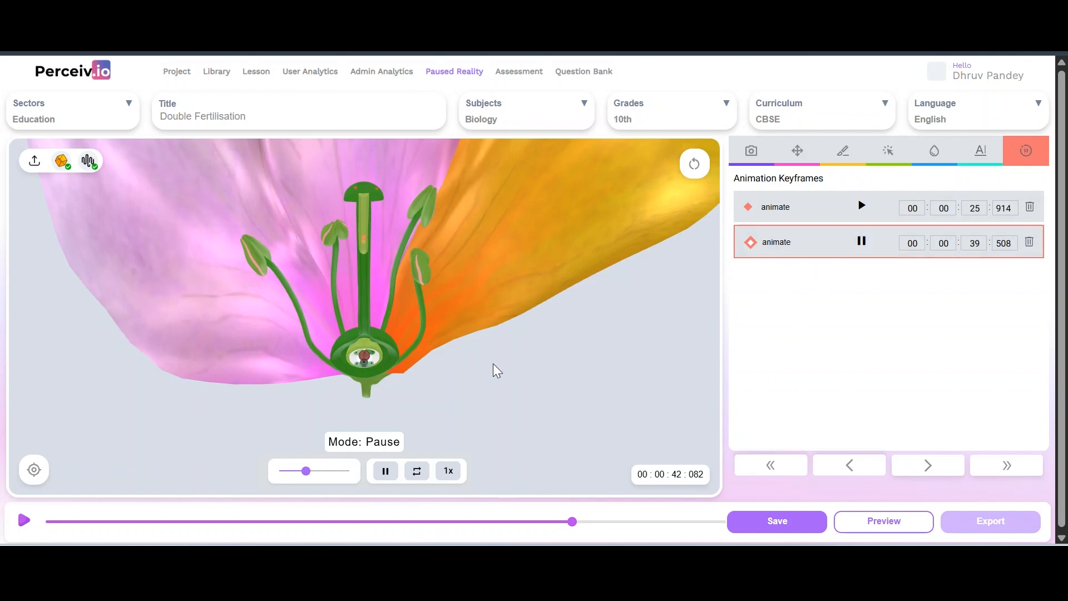
pyautogui.click(594, 523)
pyautogui.click(608, 523)
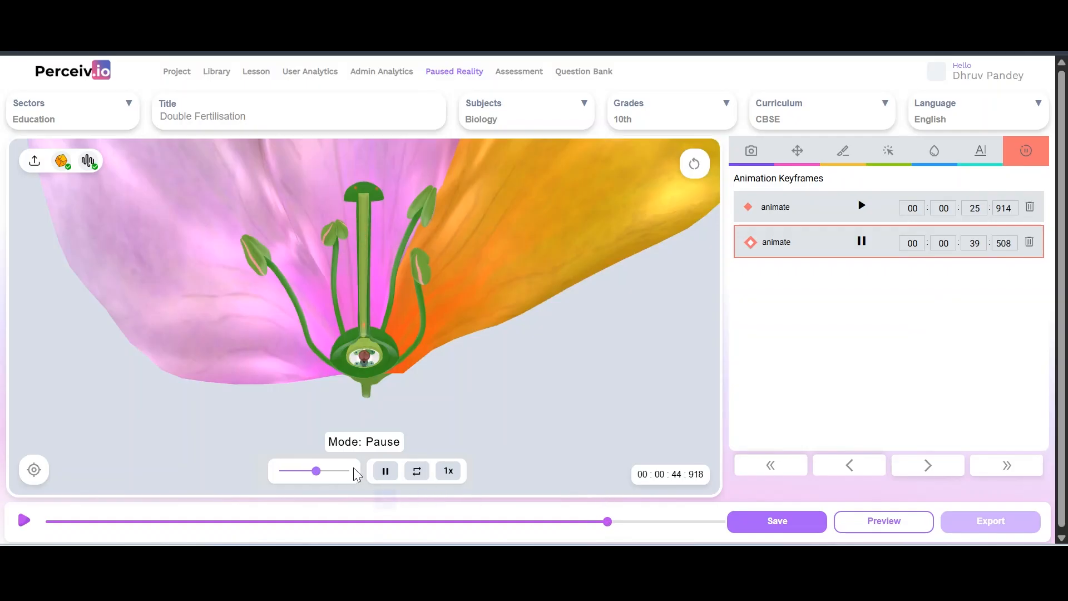
pyautogui.moveTo(316, 472); pyautogui.dragTo(305, 473)
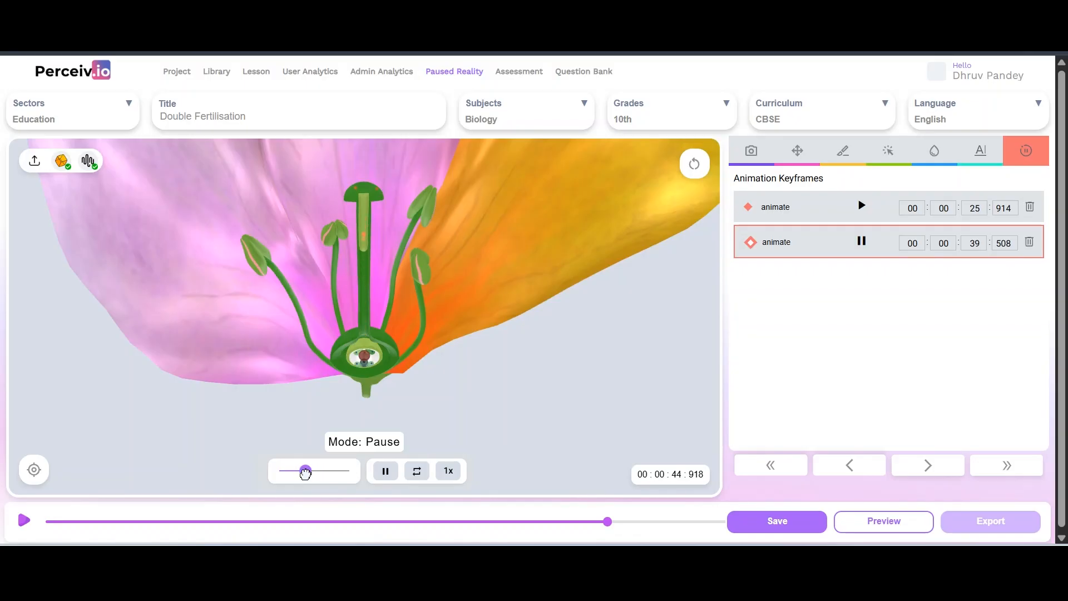
pyautogui.click(386, 471)
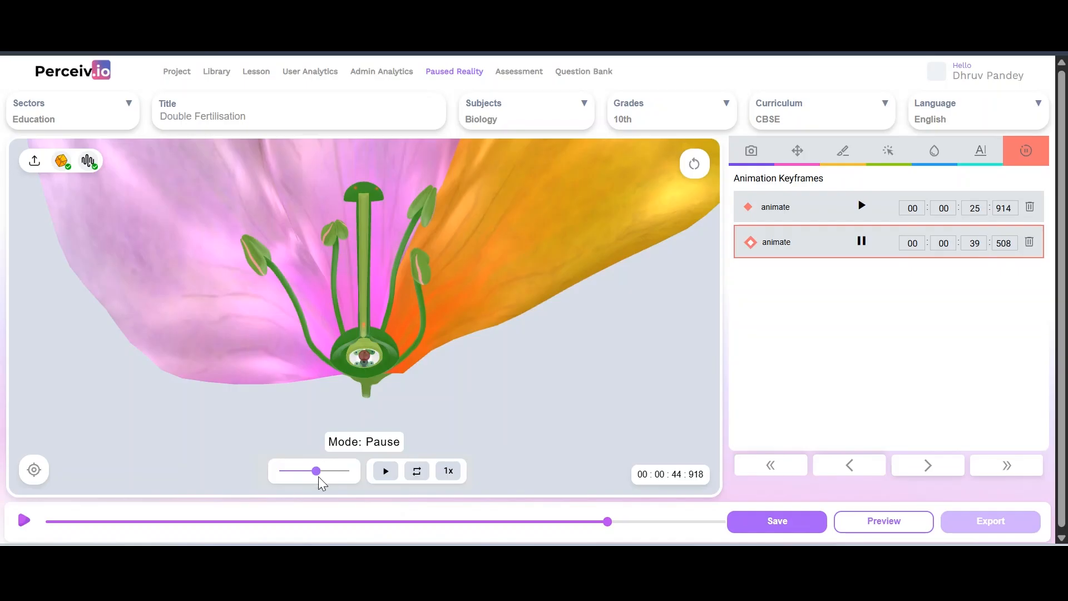
pyautogui.moveTo(315, 473); pyautogui.dragTo(304, 475)
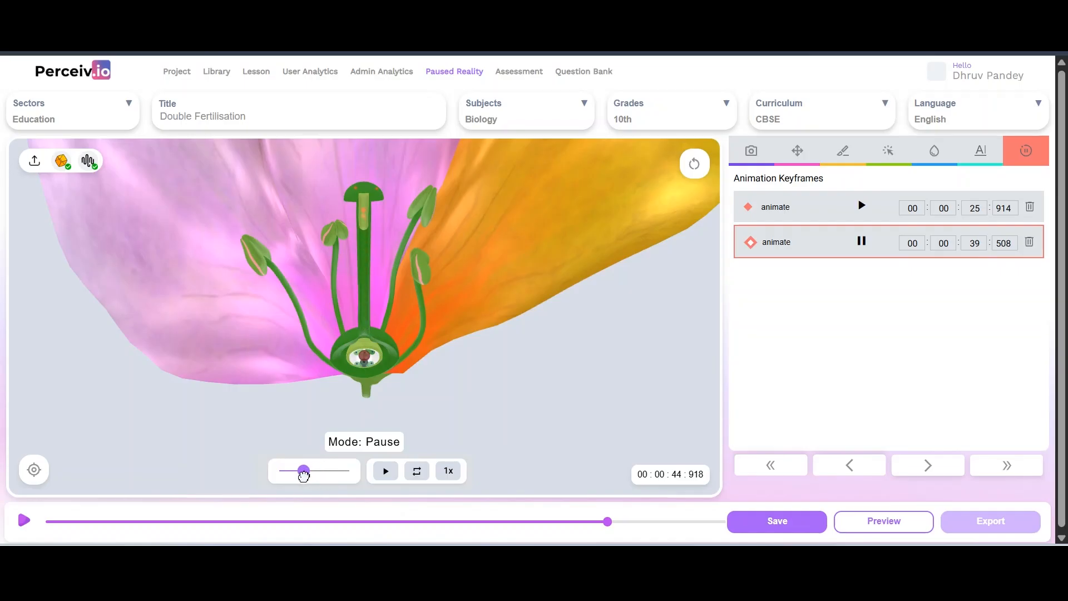
pyautogui.click(33, 470)
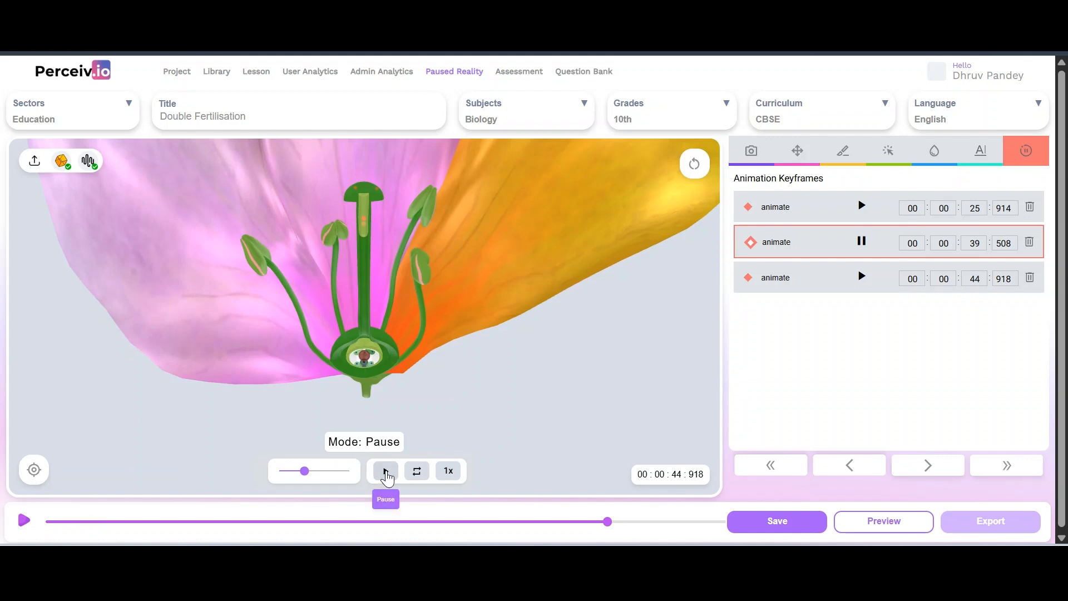
# Add a pause animation keyframe at 00:00:48:929 and save the lesson
pyautogui.click(385, 472)
pyautogui.click(24, 520)
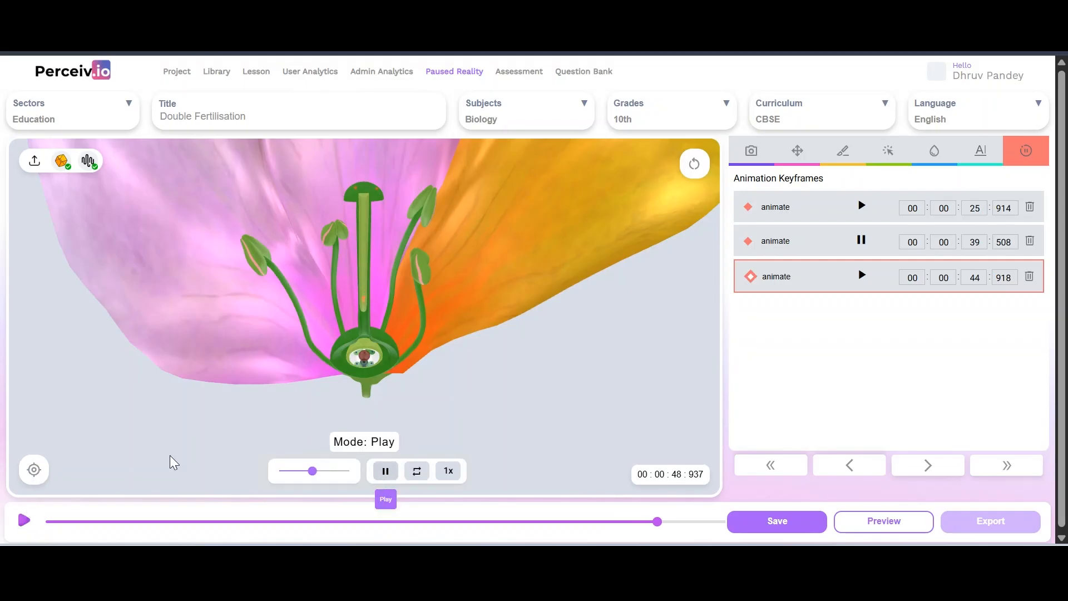
pyautogui.click(33, 472)
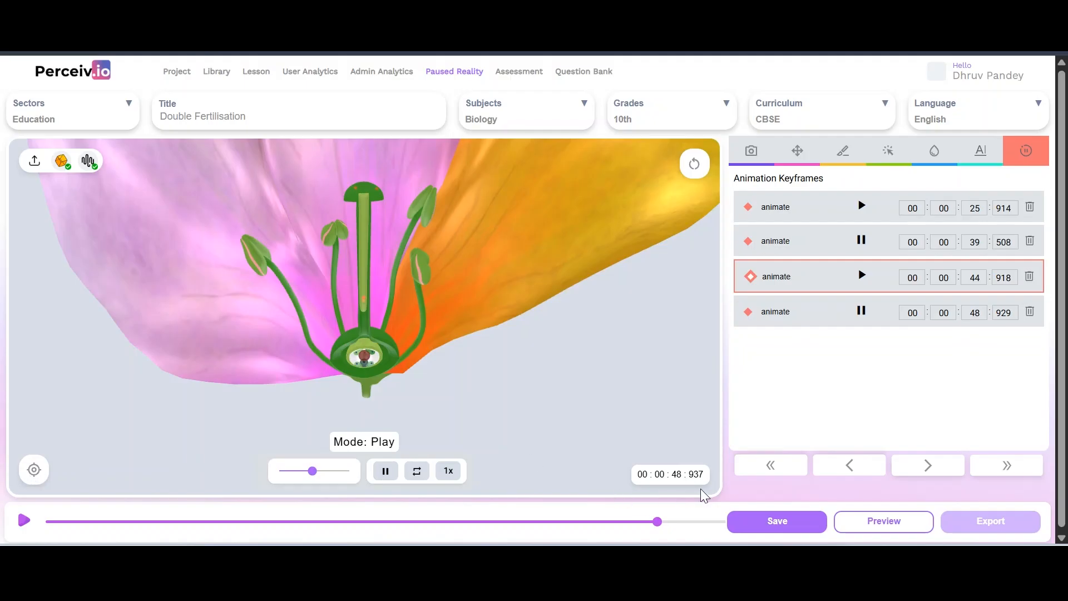
pyautogui.click(755, 524)
pyautogui.click(666, 523)
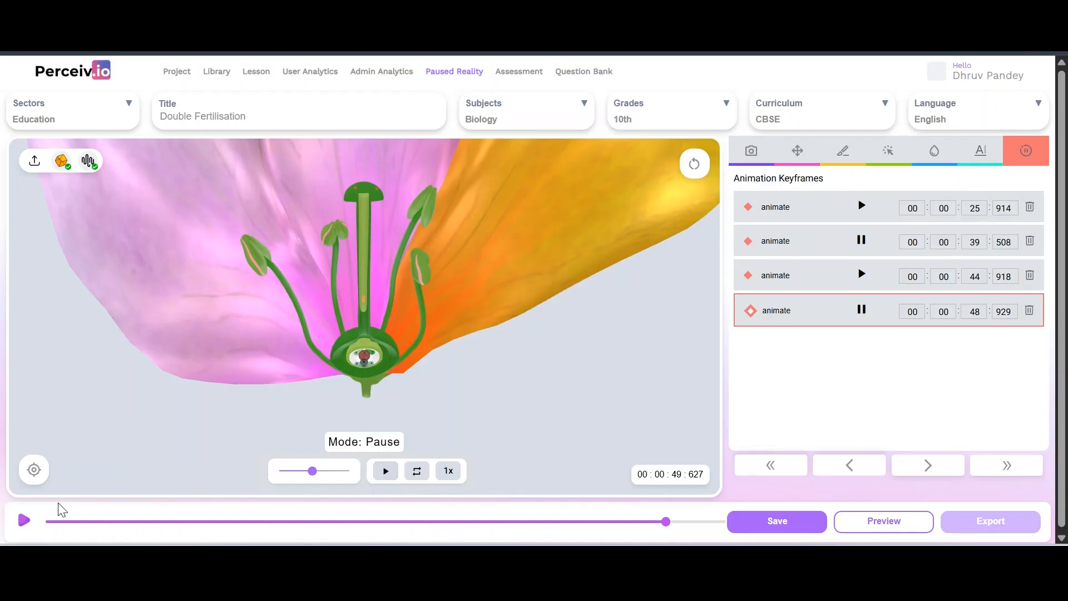
# Stop near 53.7 seconds, save, reload the lesson and play it from the beginning
pyautogui.click(24, 521)
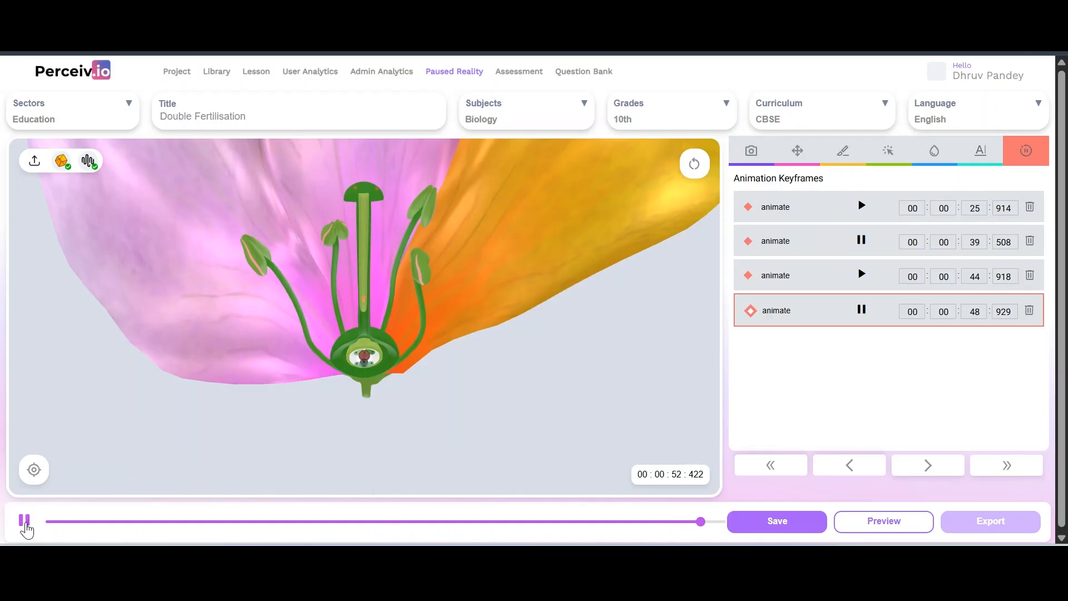
pyautogui.click(25, 521)
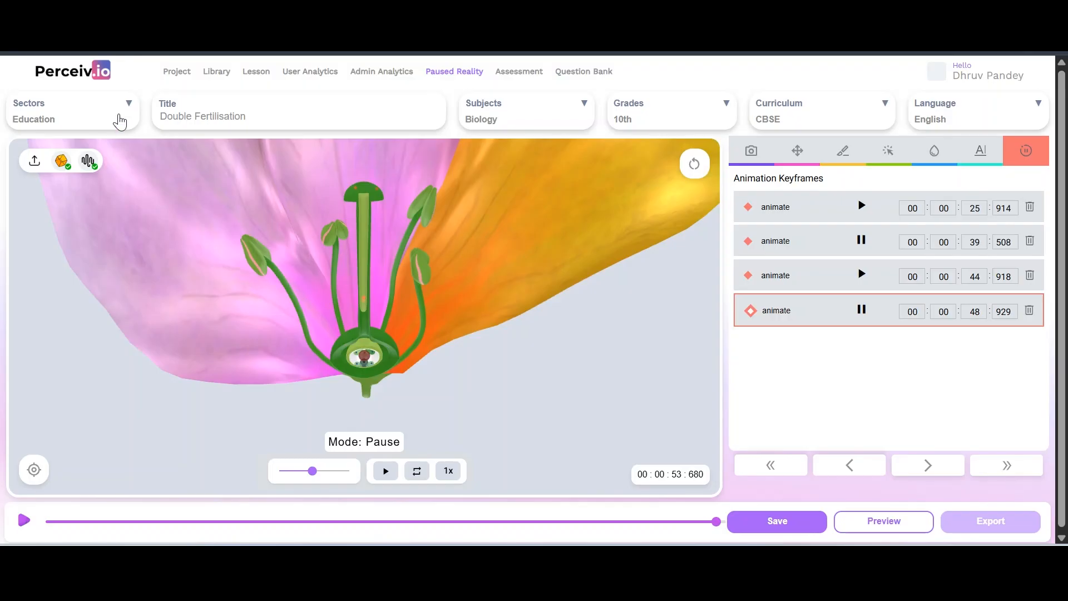
pyautogui.click(784, 536)
pyautogui.click(83, 50)
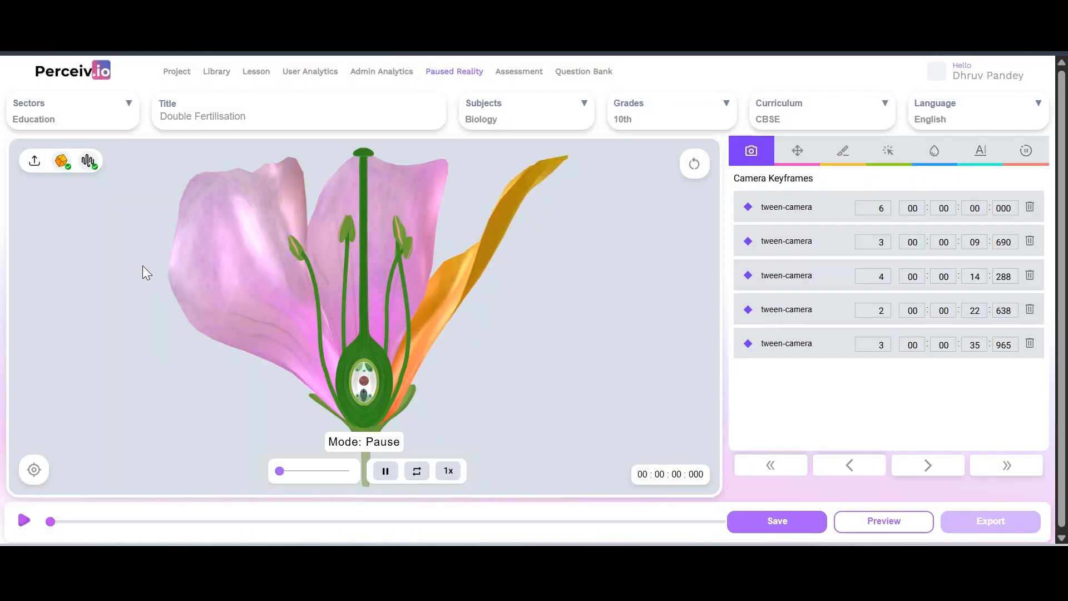
pyautogui.click(25, 521)
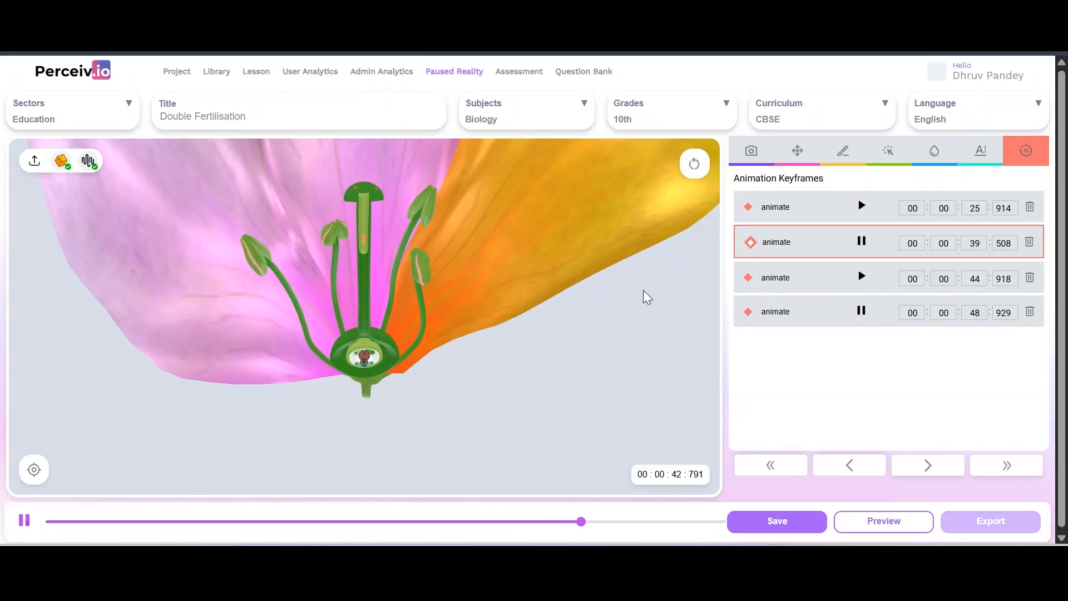
# Stop playback near 50 seconds and add a play animation keyframe at 00:00:50:135
pyautogui.click(24, 521)
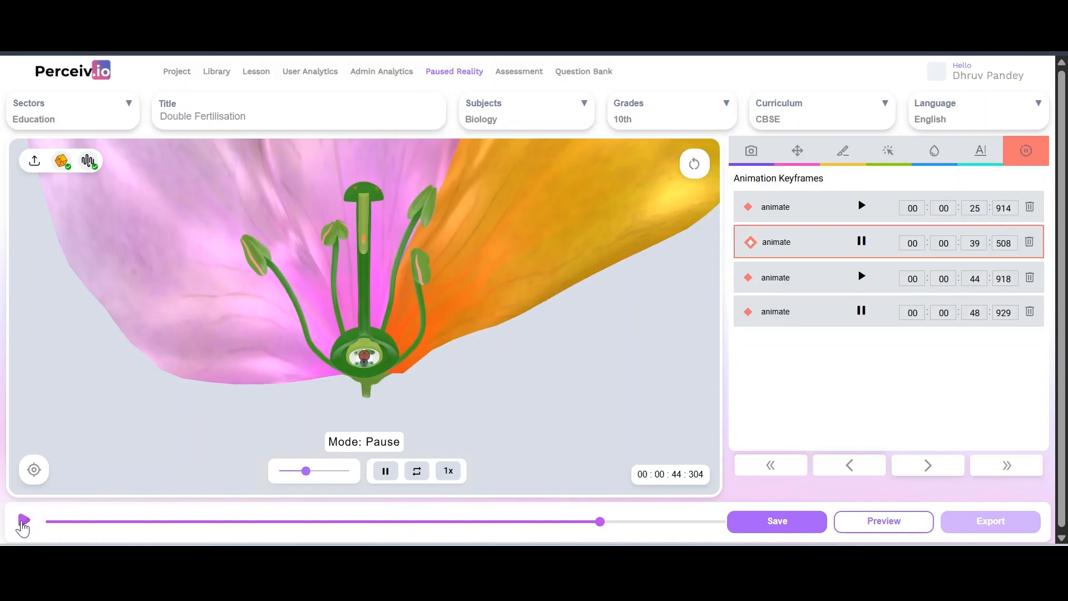
pyautogui.click(22, 523)
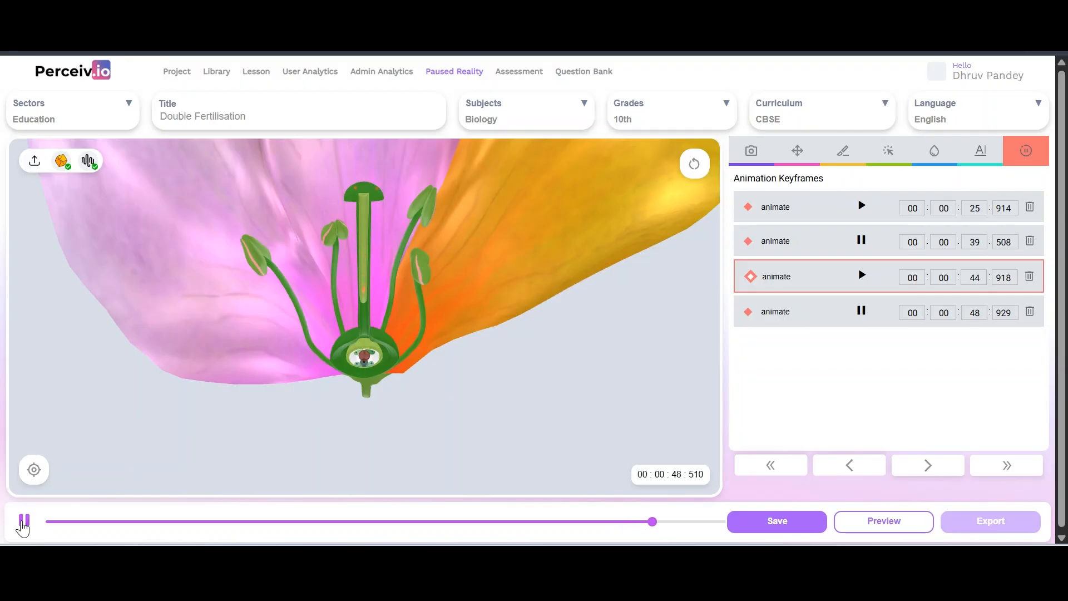
pyautogui.click(23, 522)
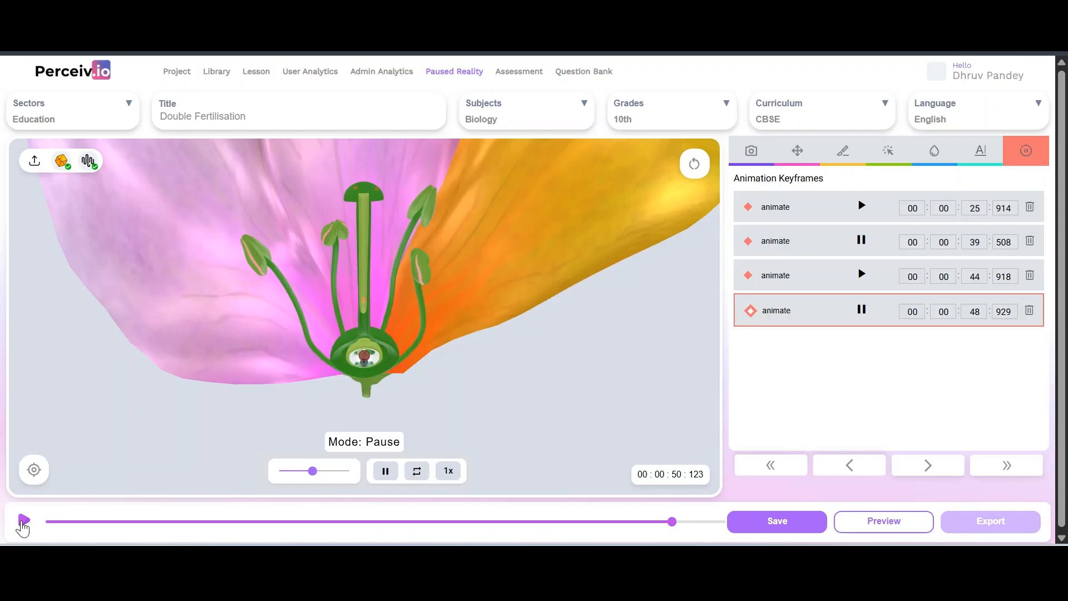
pyautogui.click(386, 473)
pyautogui.click(31, 473)
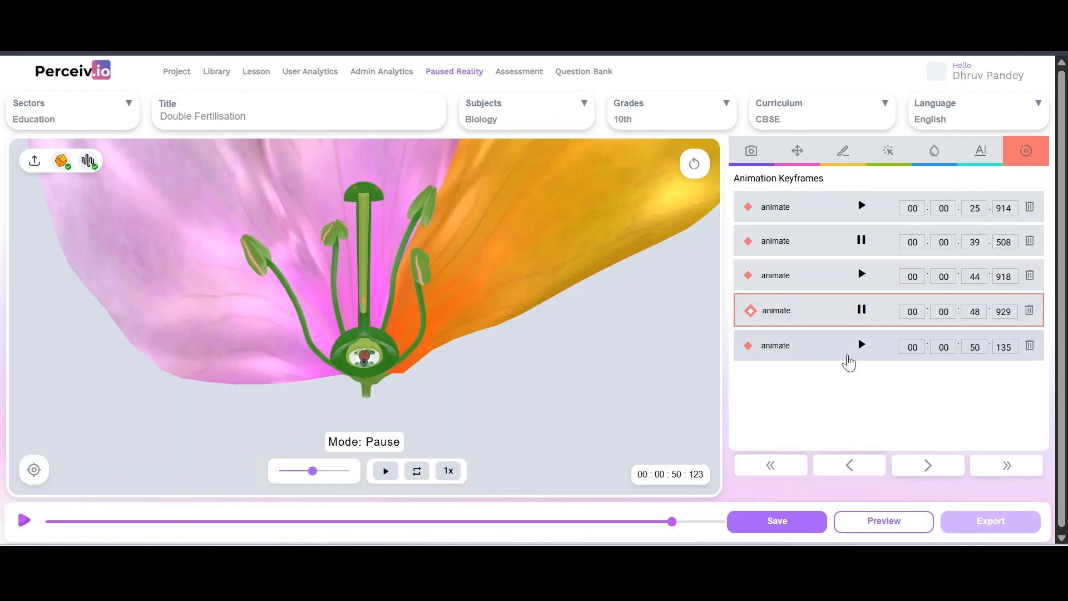
# Add a pause animation keyframe at 00:00:53:210
pyautogui.click(386, 472)
pyautogui.click(24, 522)
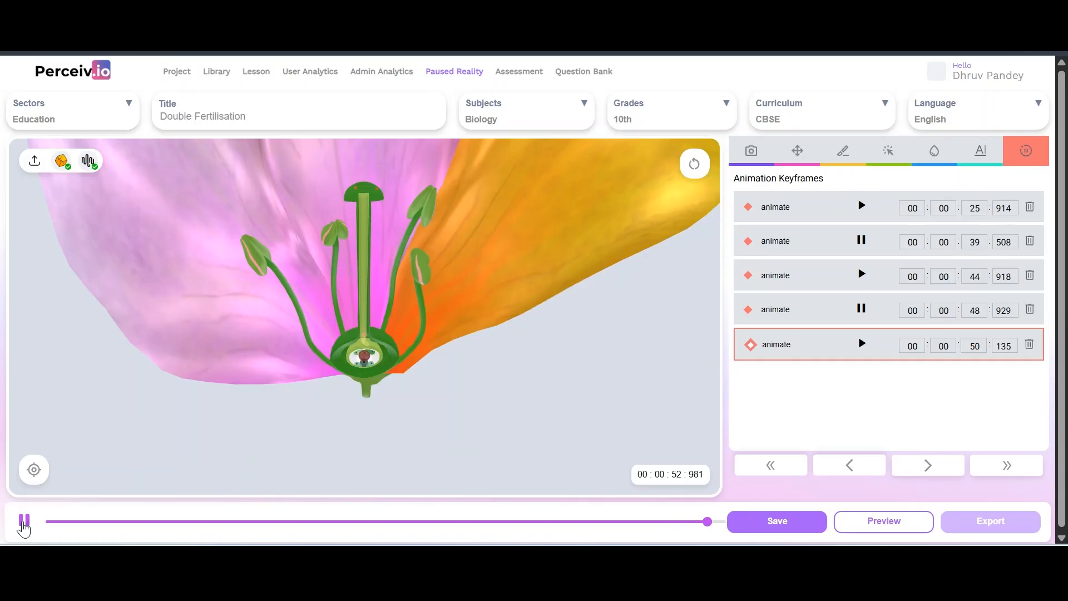
pyautogui.click(23, 522)
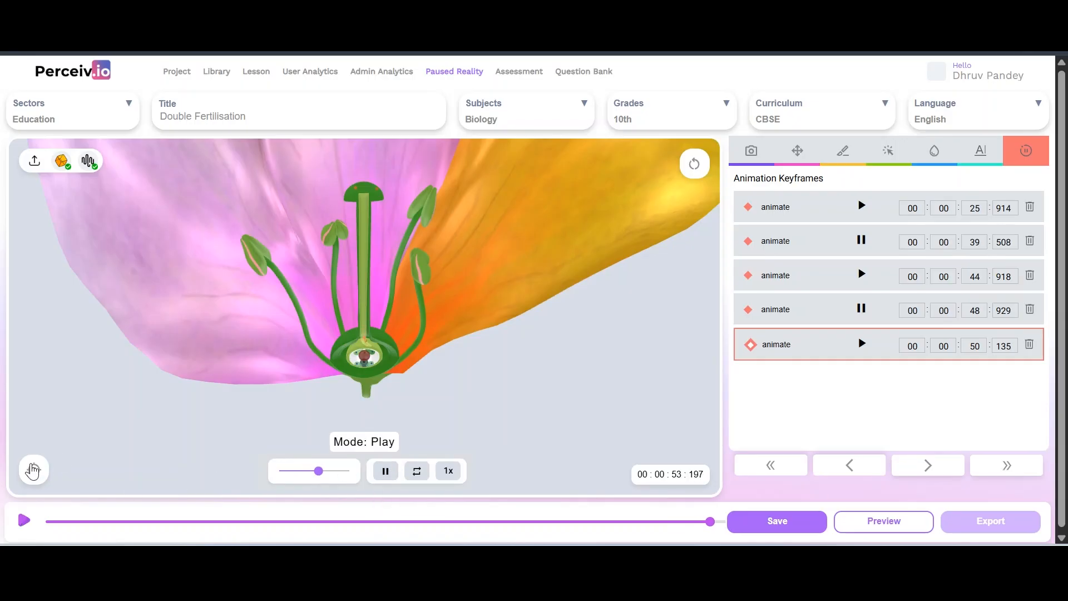
pyautogui.click(34, 469)
# Save the lesson, then rotate the flower to a side view at about 47.6 seconds
pyautogui.click(750, 520)
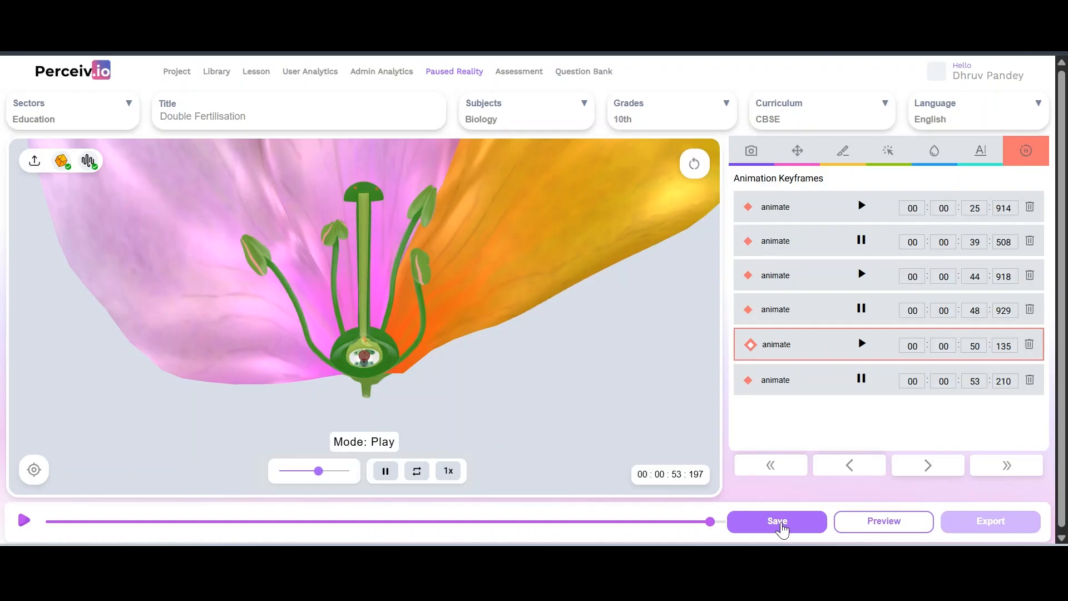
pyautogui.click(779, 523)
pyautogui.click(641, 522)
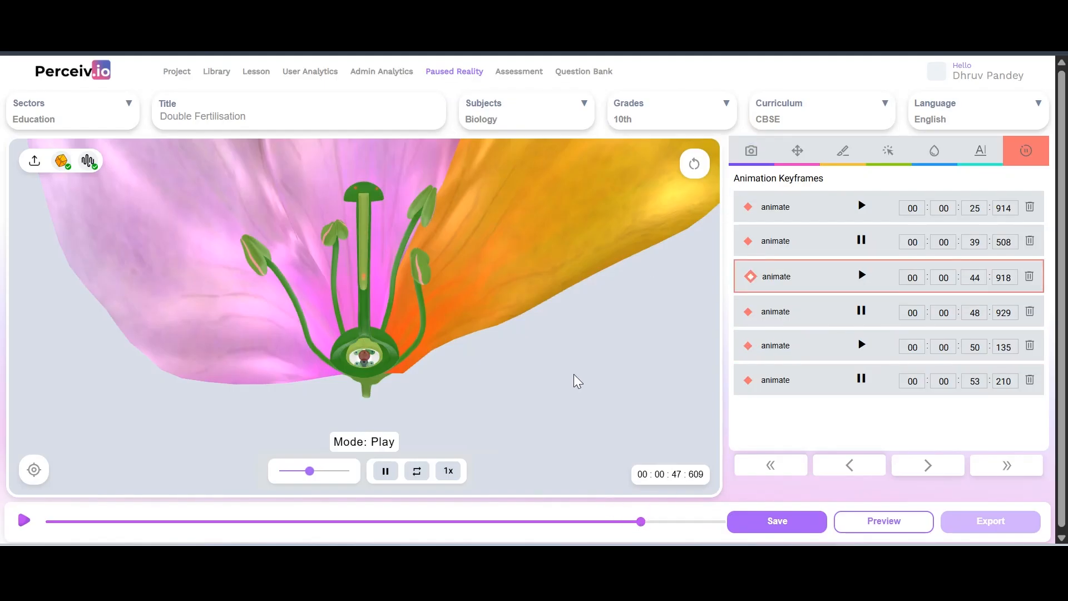
pyautogui.moveTo(571, 365); pyautogui.dragTo(579, 312)
# Add a camera keyframe at 00:00:47:609 with duration 3 and save the lesson
pyautogui.click(750, 154)
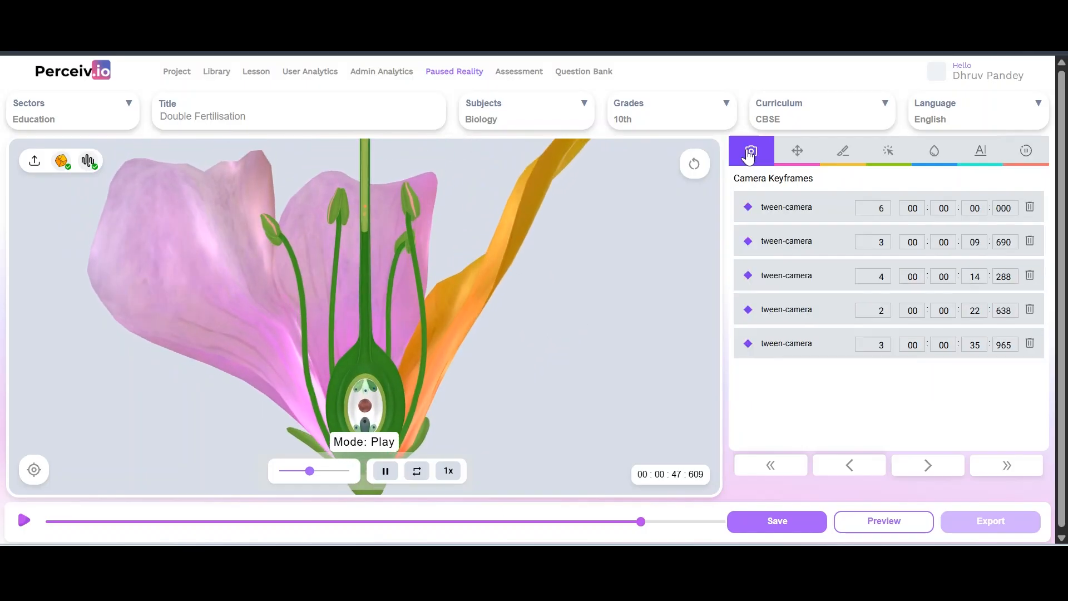
pyautogui.click(32, 470)
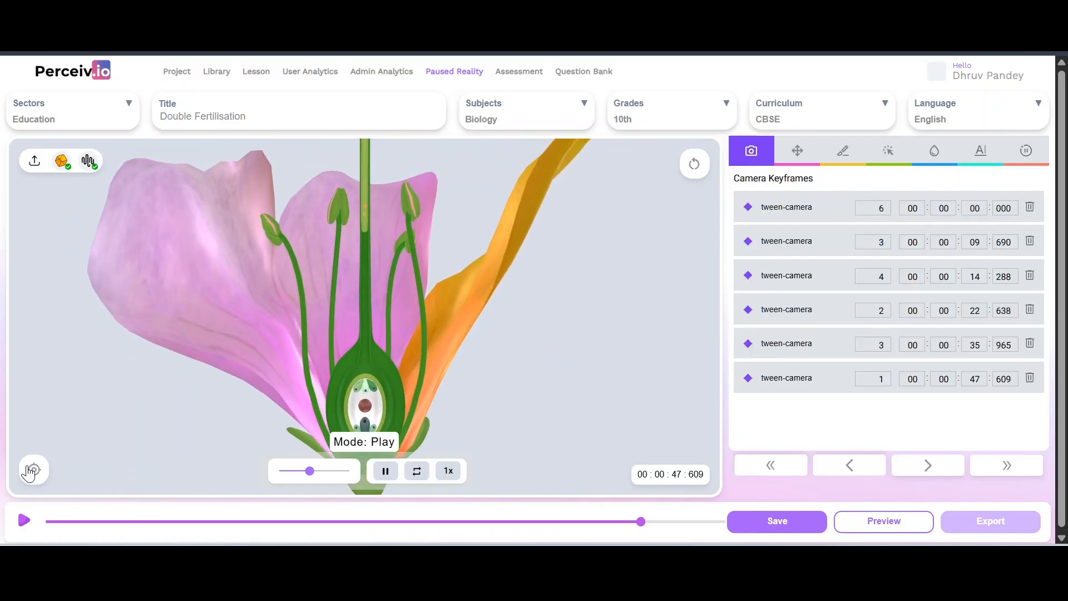
pyautogui.click(874, 381)
pyautogui.press('BackSpace')
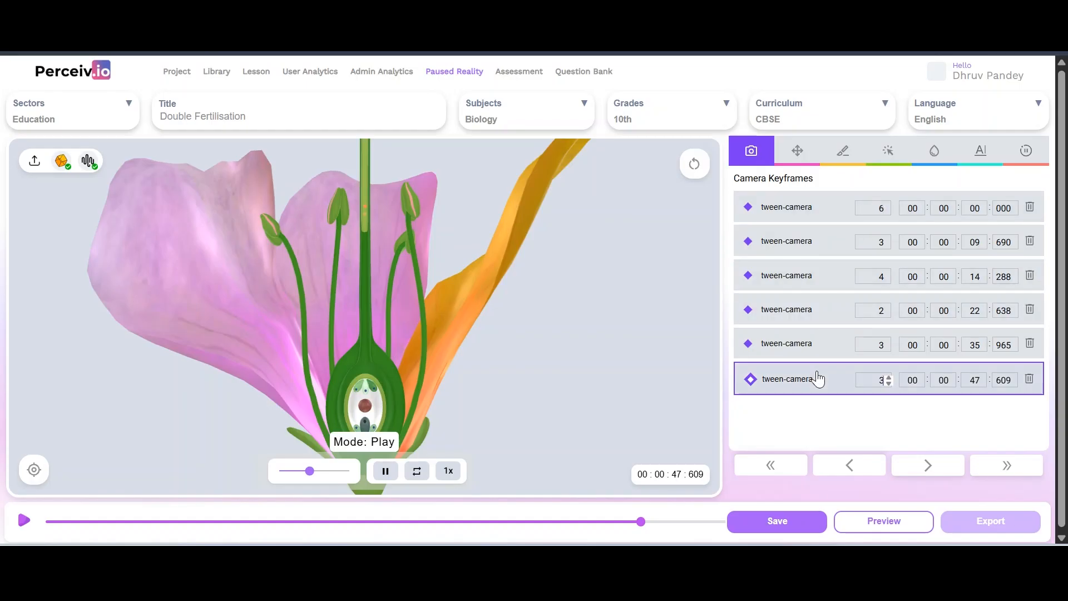
pyautogui.click(769, 524)
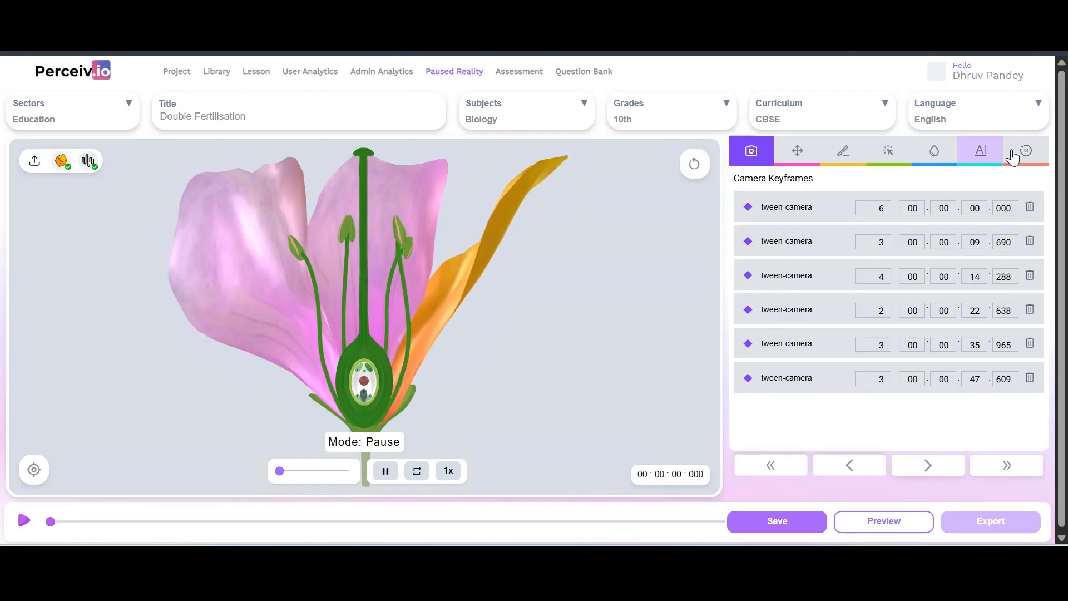
# Check the text keyframes list, then play the lesson from 00:00:00:000
pyautogui.click(981, 159)
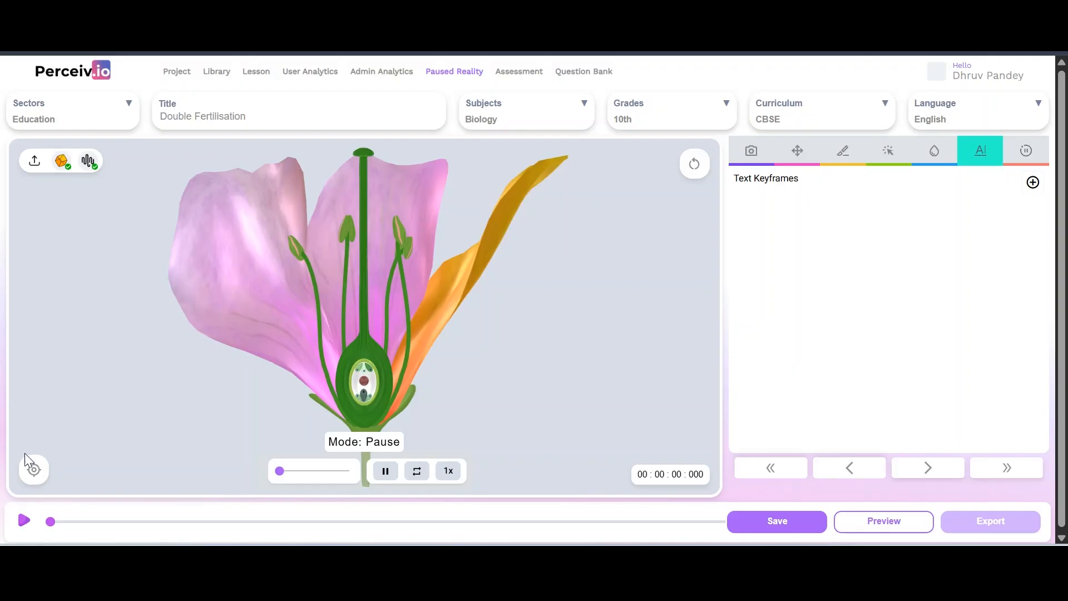
pyautogui.click(24, 520)
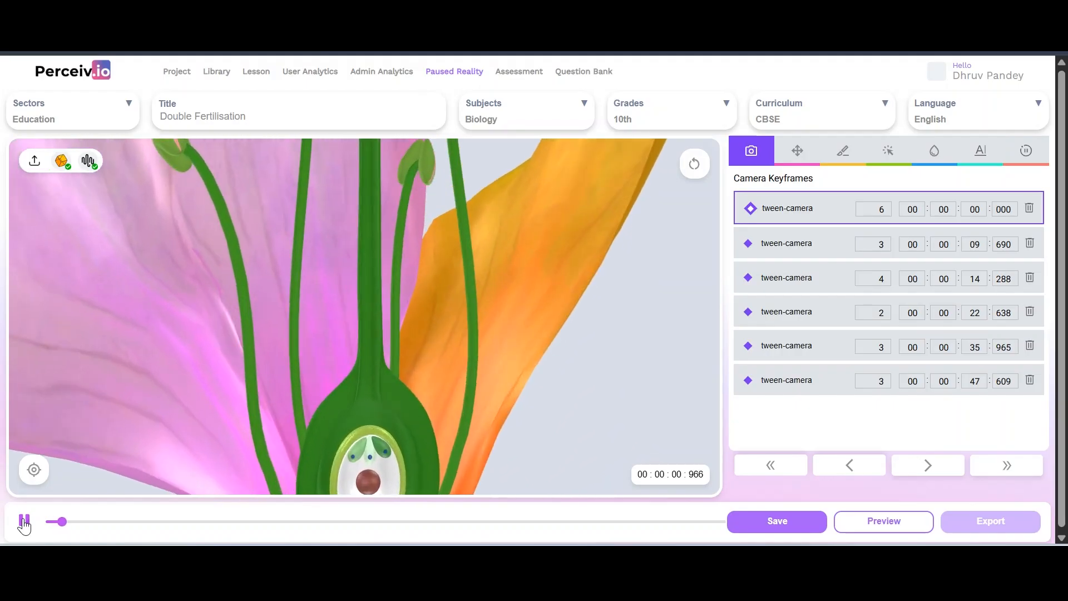
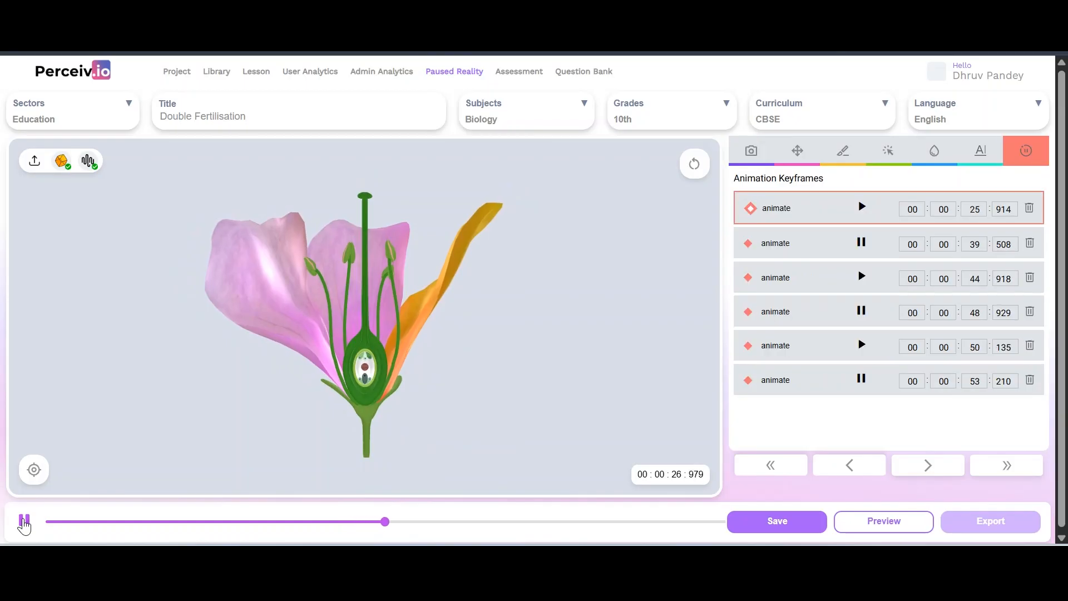
# Pause the flower animation at 00:00:25:679 and show the text keyframes list
pyautogui.click(24, 523)
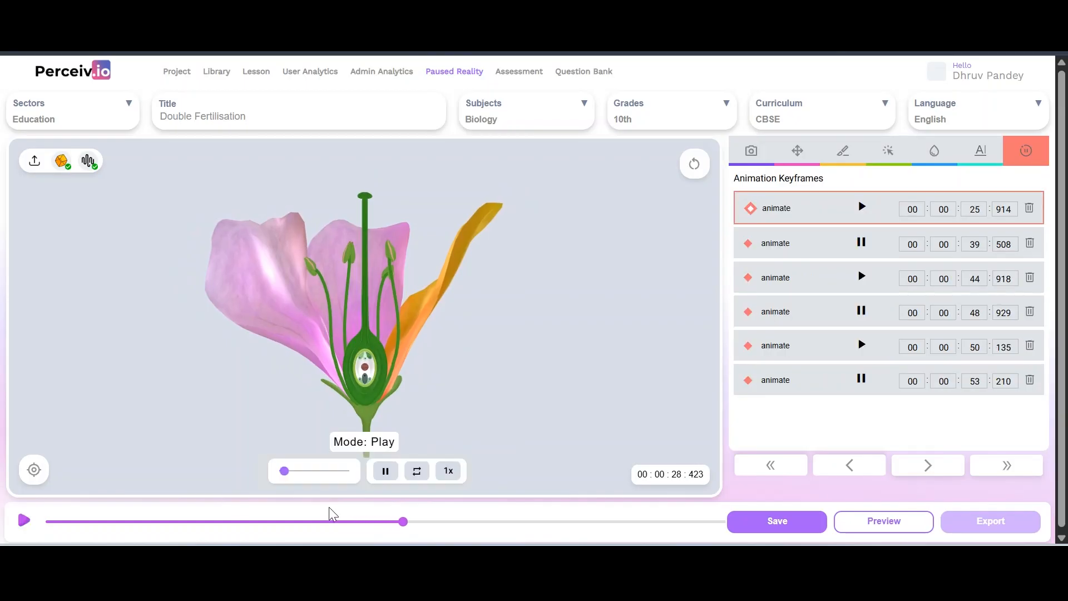
pyautogui.click(380, 521)
pyautogui.moveTo(380, 522); pyautogui.dragTo(369, 521)
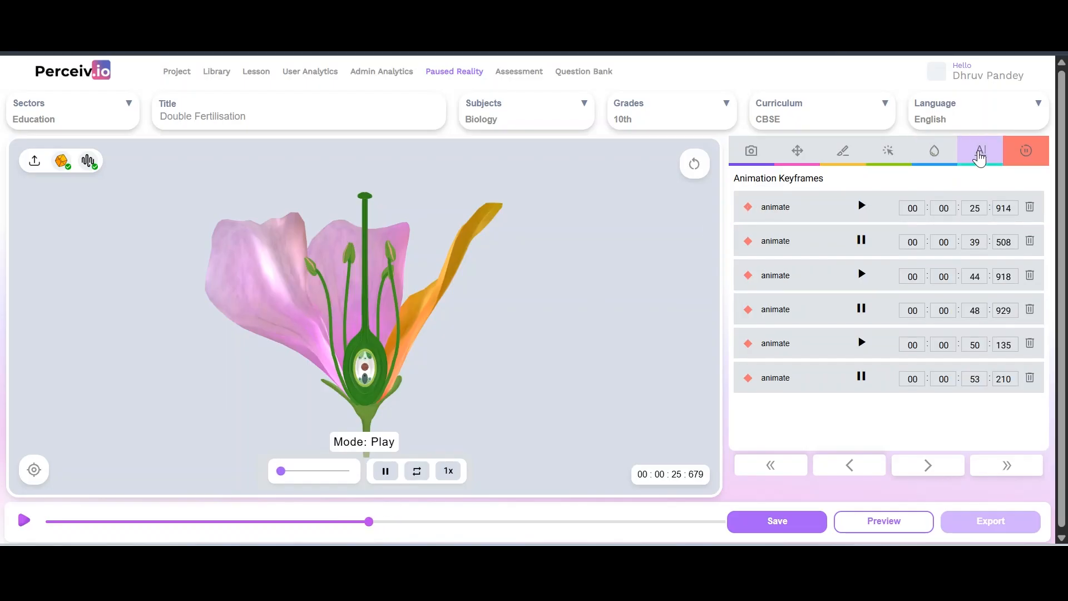
pyautogui.click(980, 158)
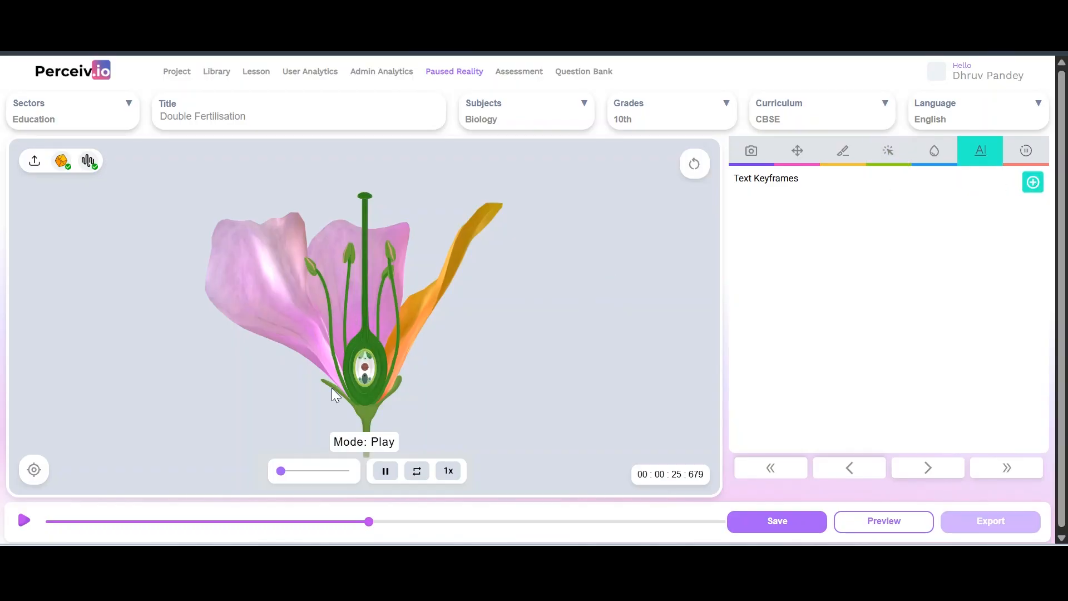
# Add a Title and Description text panel over the flower, removing the first attempt
pyautogui.click(402, 363)
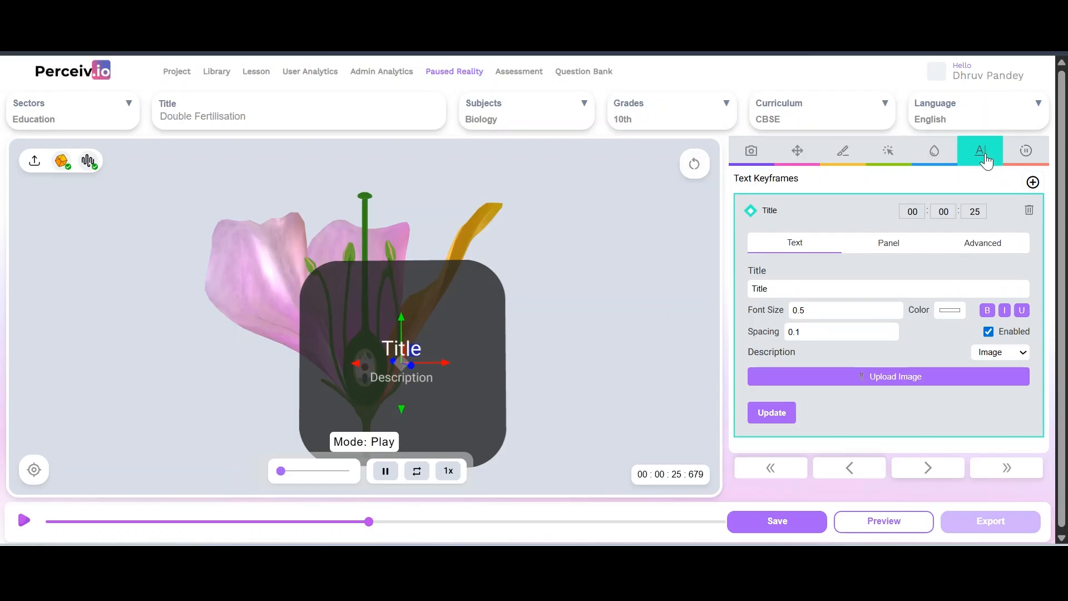
pyautogui.click(1029, 213)
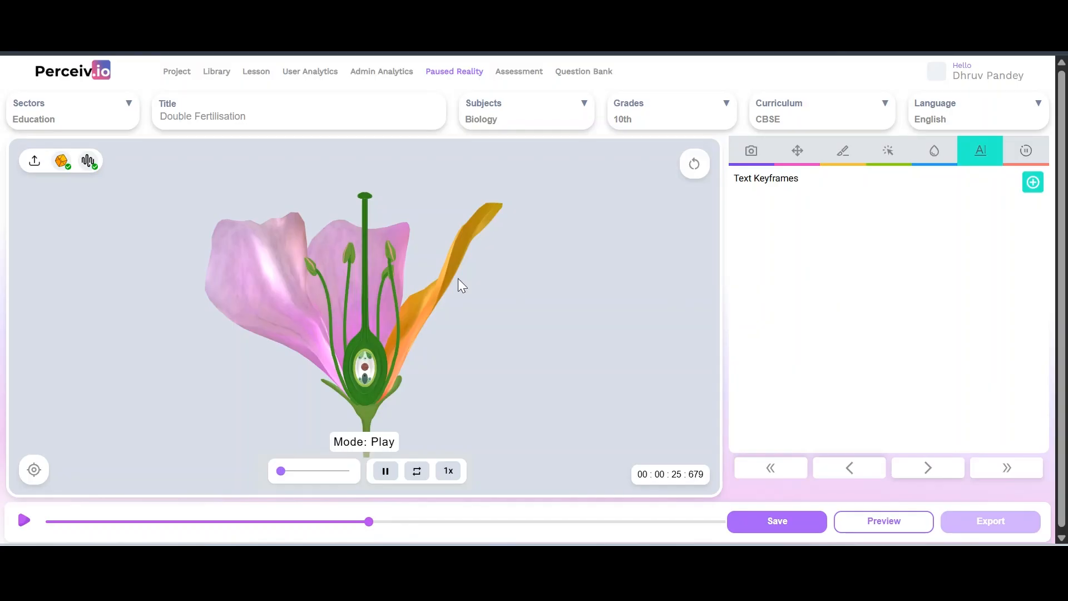
pyautogui.click(413, 339)
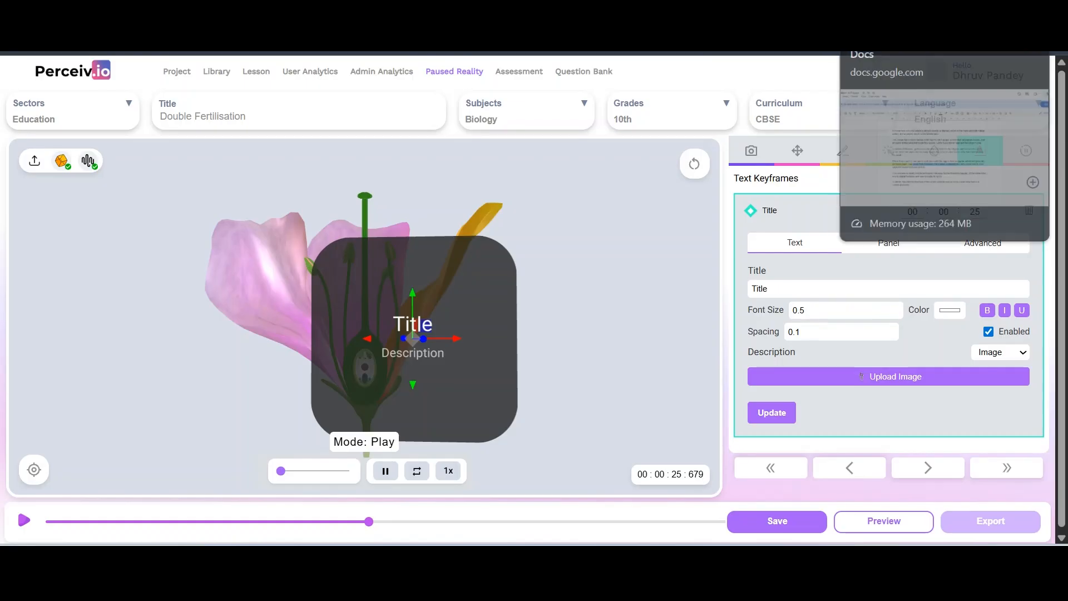
# Copy the ovary structure paragraph from the lesson notes document
pyautogui.click(890, 13)
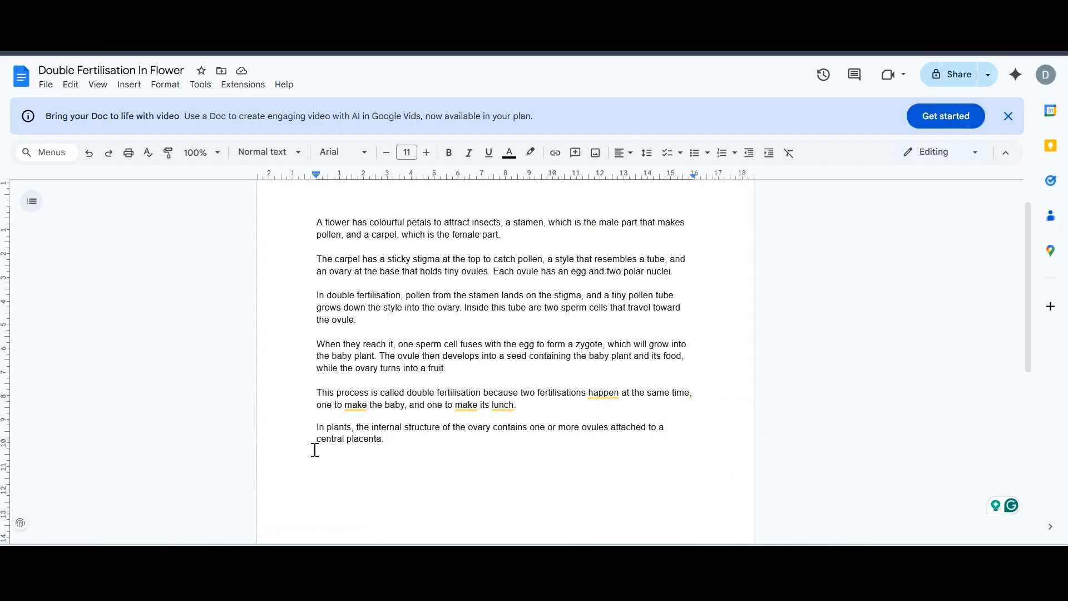
pyautogui.tripleClick(344, 429)
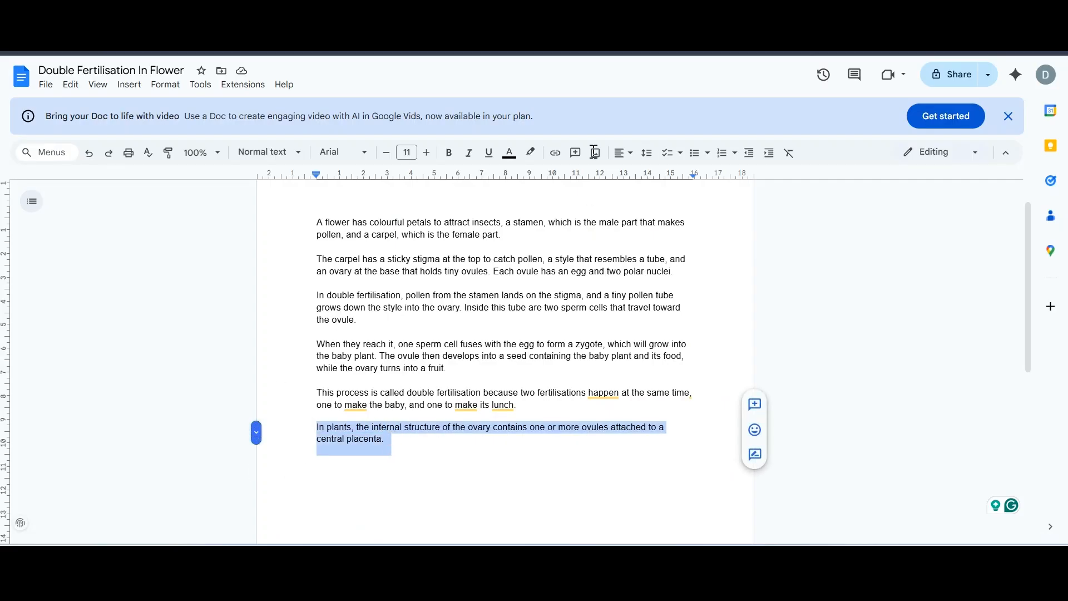
pyautogui.click(868, 14)
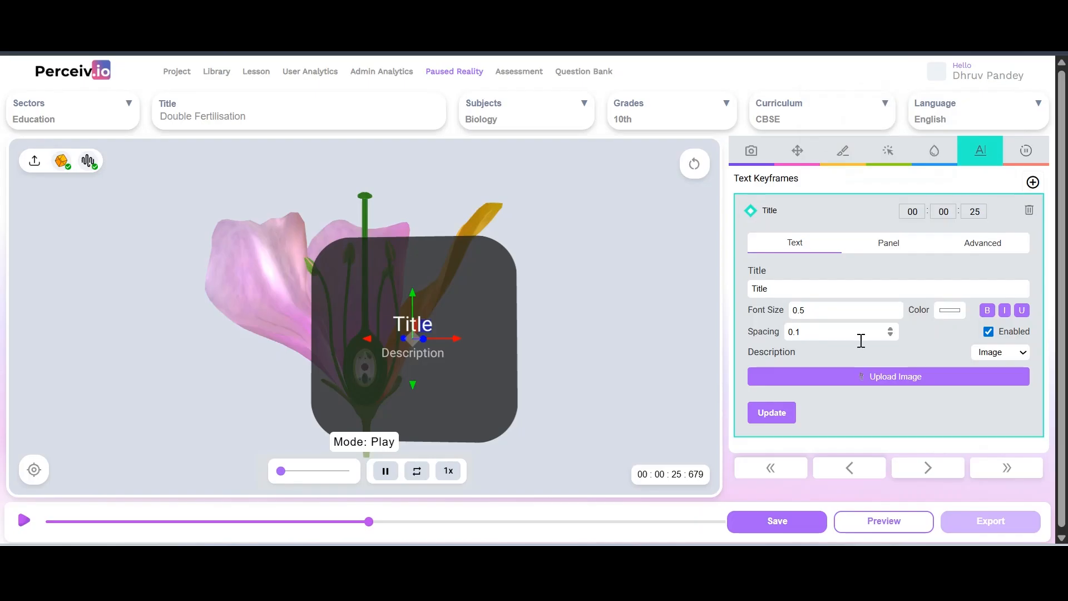
# Title the panel 'Ovary' and set its description type to Text
pyautogui.click(816, 287)
pyautogui.hotkey('ctrl', 'a')
pyautogui.write('Ova')
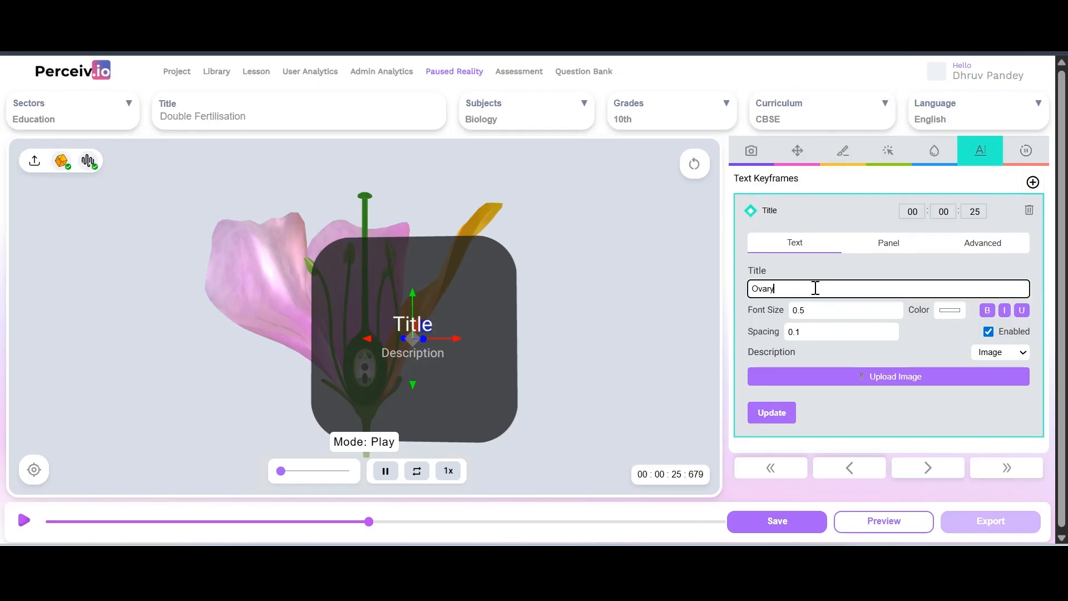
pyautogui.click(771, 412)
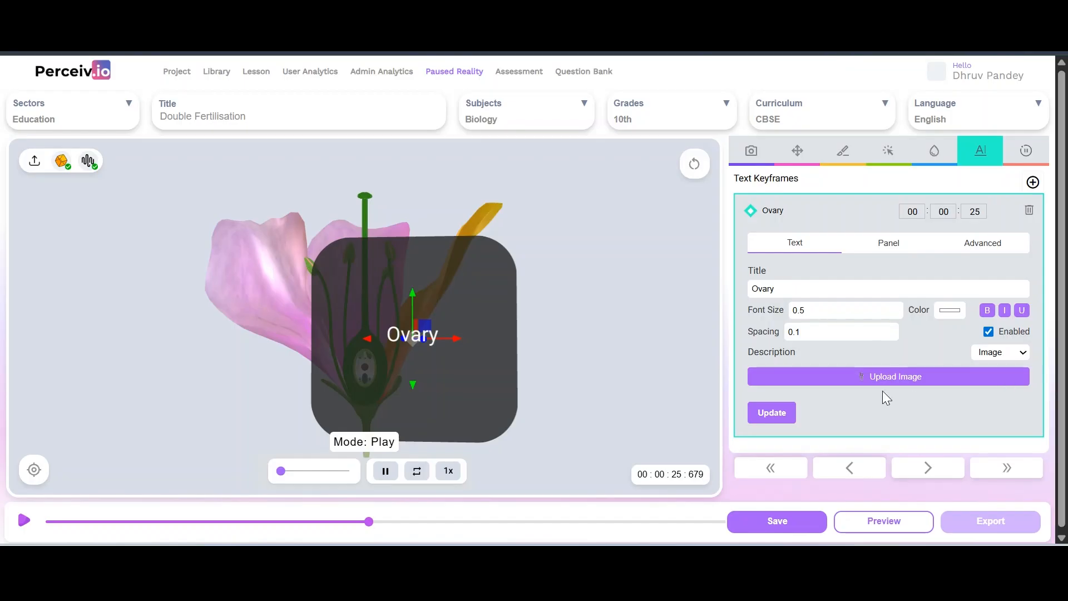
pyautogui.click(1021, 354)
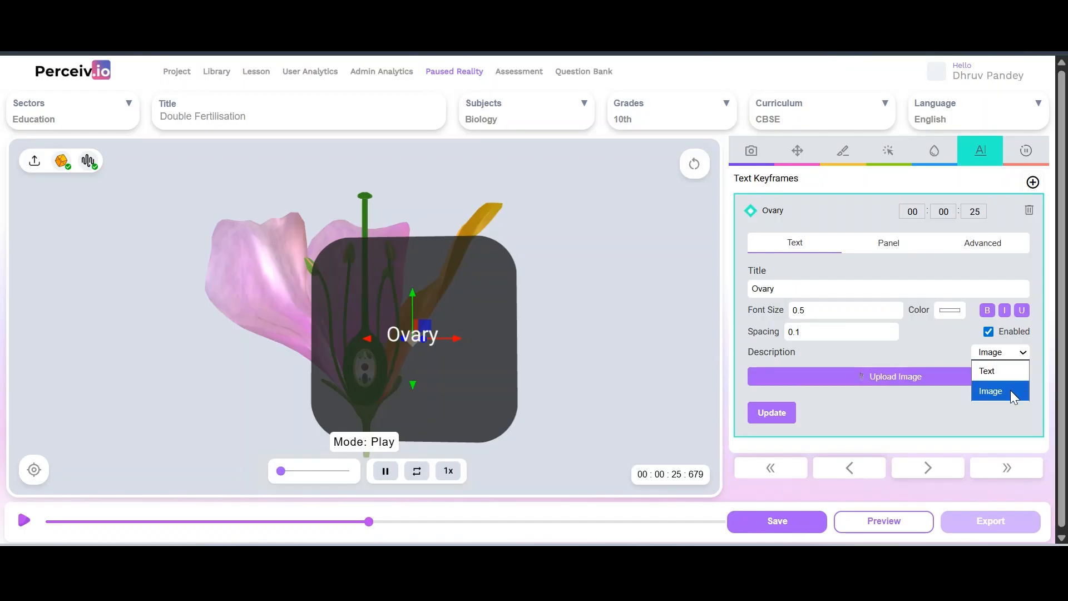
pyautogui.click(999, 371)
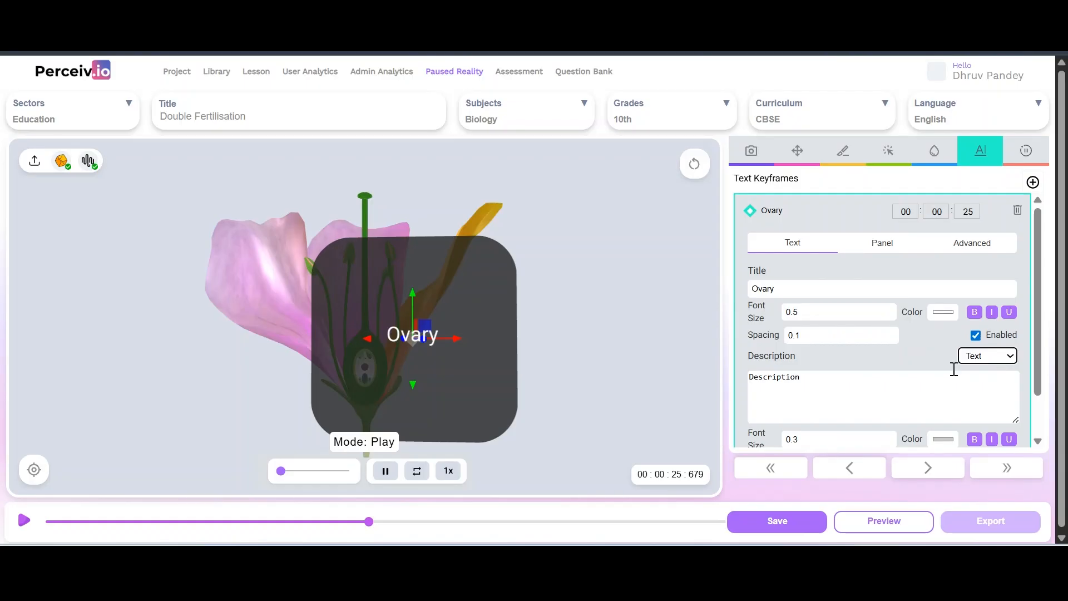
pyautogui.tripleClick(838, 390)
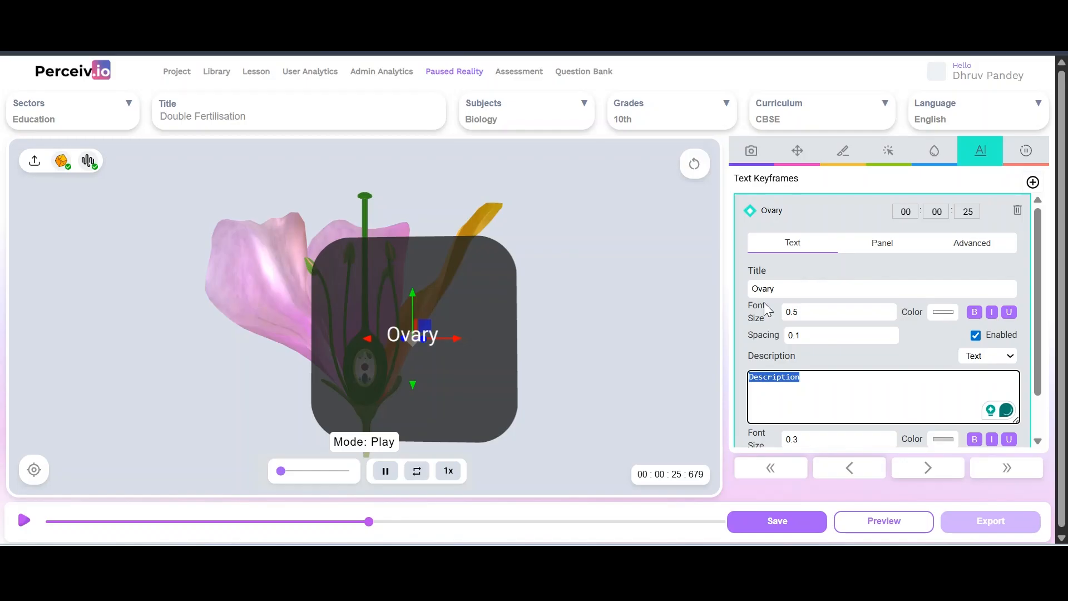
pyautogui.click(812, 320)
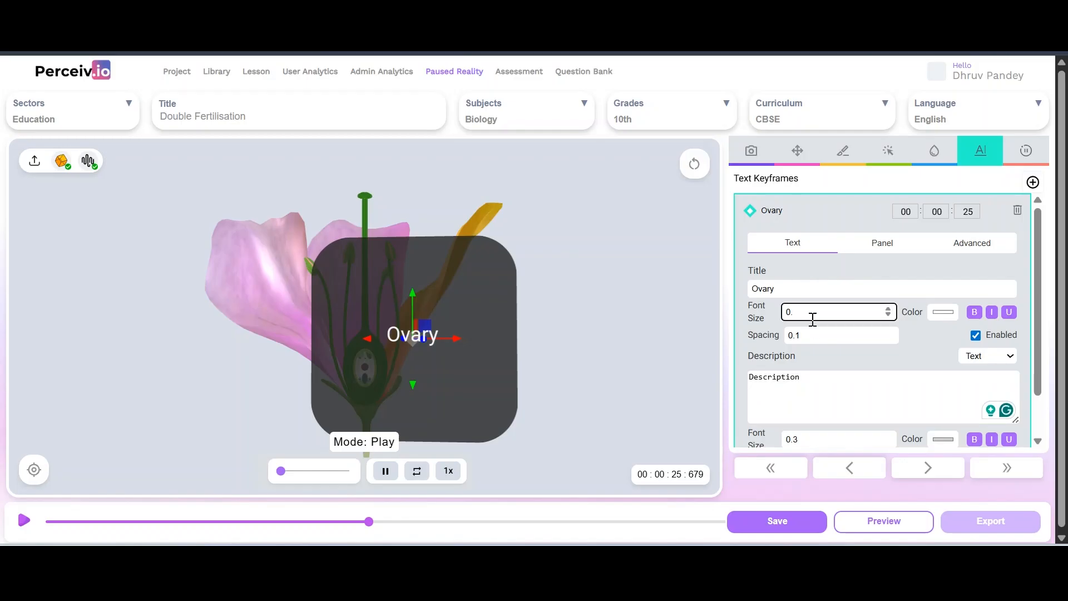
# Move the Ovary panel to the right so it sits beside the flower
pyautogui.moveTo(589, 266)
pyautogui.mouseDown()
pyautogui.moveTo(525, 279)
pyautogui.moveTo(615, 301)
pyautogui.moveTo(655, 273)
pyautogui.moveTo(606, 291)
pyautogui.moveTo(595, 279)
pyautogui.mouseUp()
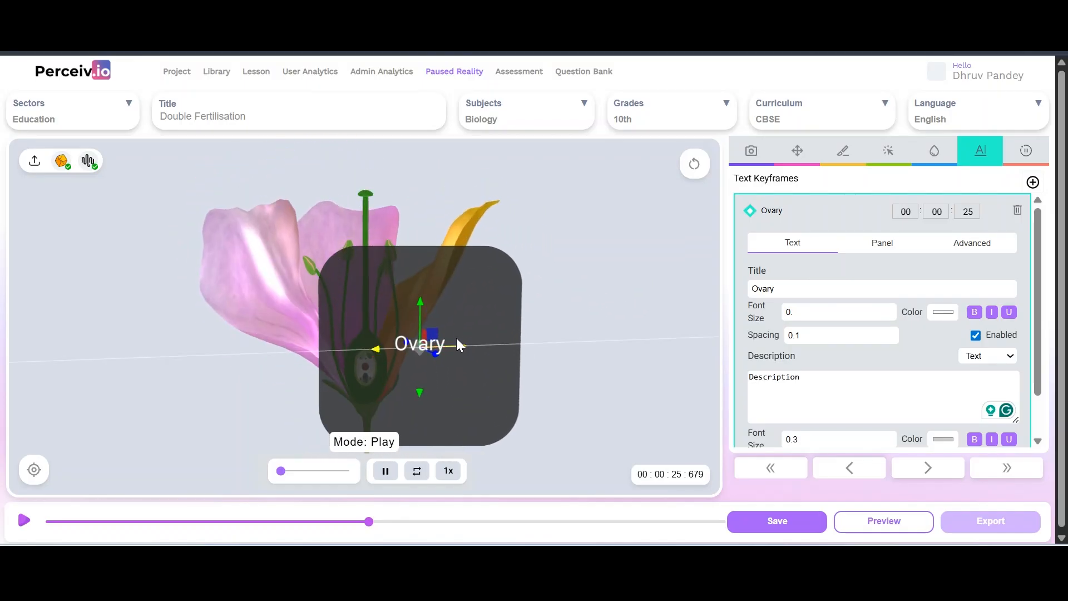
pyautogui.moveTo(455, 346); pyautogui.dragTo(529, 341)
pyautogui.moveTo(619, 262)
pyautogui.mouseDown()
pyautogui.moveTo(588, 295)
pyautogui.moveTo(614, 263)
pyautogui.mouseUp()
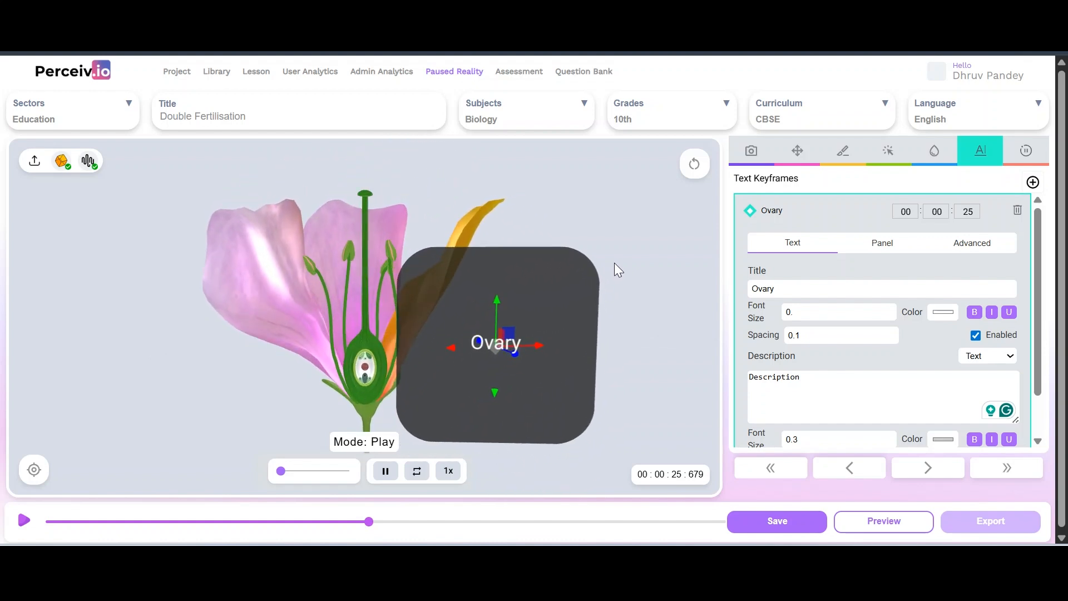
# Resize the Ovary panel to width 3 and height 1
pyautogui.click(882, 242)
pyautogui.click(838, 273)
pyautogui.press('BackSpace')
pyautogui.write('3')
pyautogui.click(972, 278)
pyautogui.press('BackSpace')
pyautogui.write('1')
pyautogui.click(771, 438)
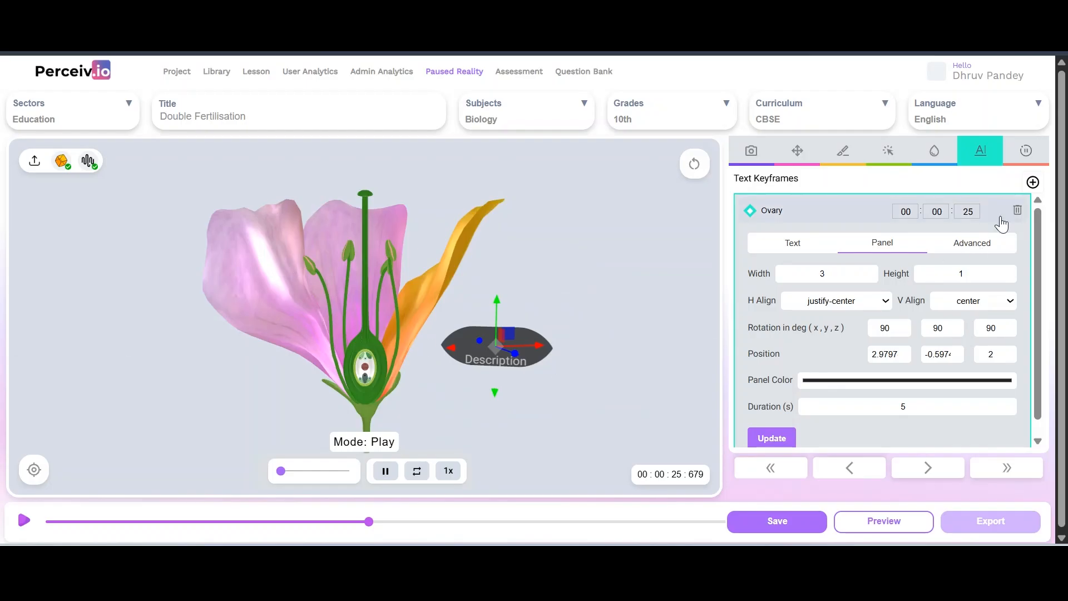
# Set the Ovary panel's border radius to 2 in the Advanced settings
pyautogui.click(971, 243)
pyautogui.click(1000, 327)
pyautogui.press('BackSpace')
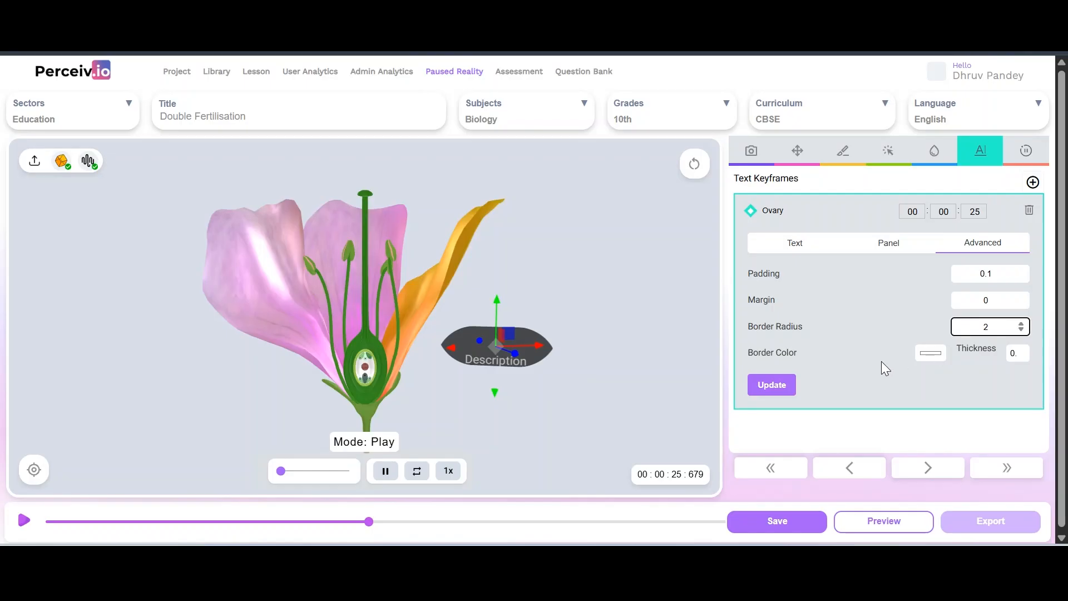
pyautogui.click(760, 384)
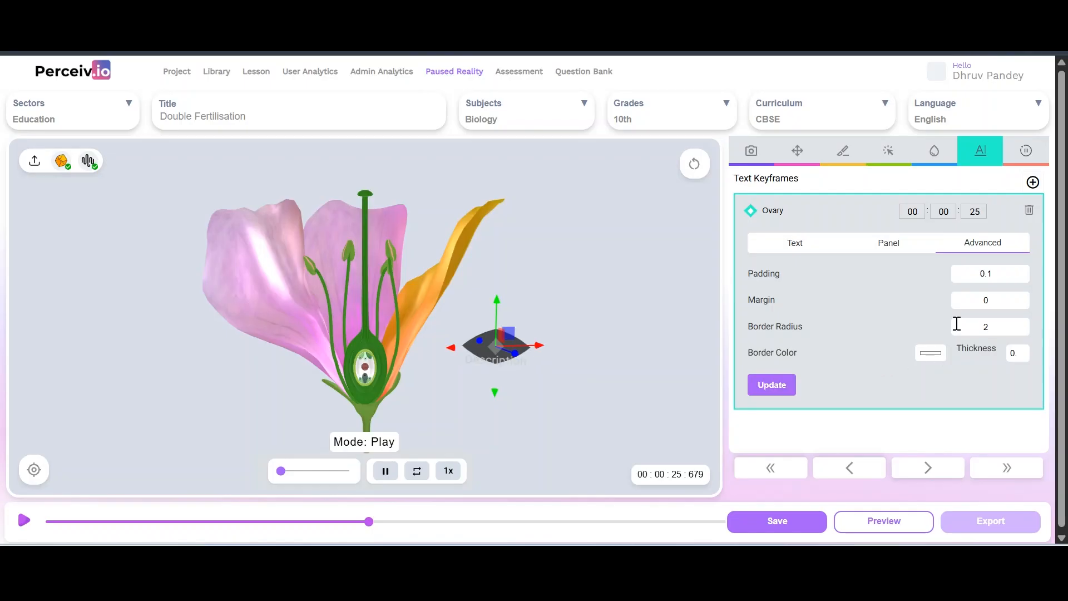
pyautogui.click(1000, 326)
pyautogui.press('BackSpace')
pyautogui.click(775, 385)
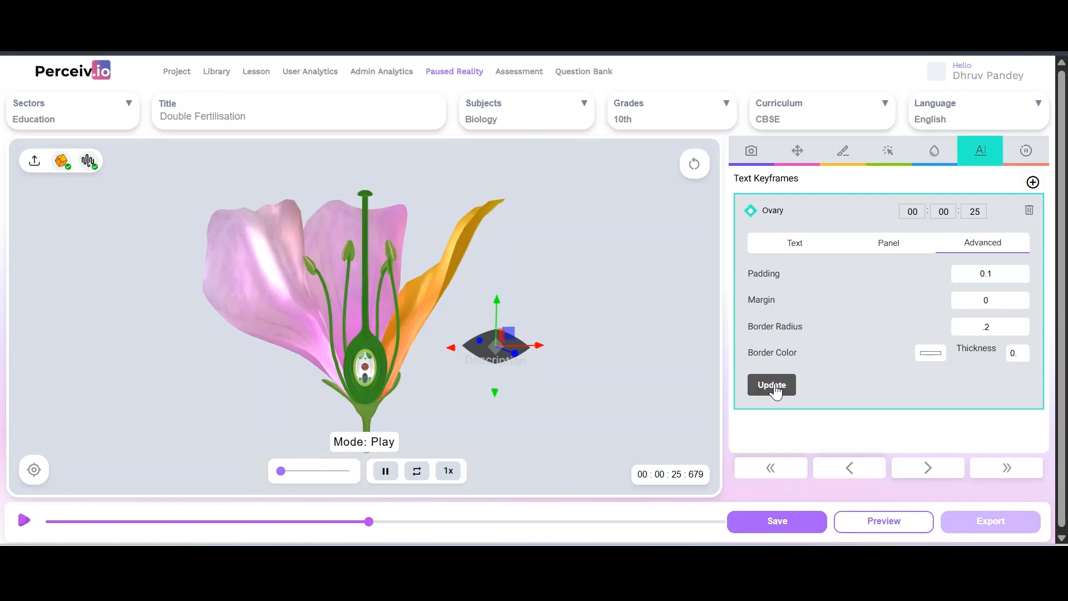
# Delete the placeholder description text from the Ovary panel and apply it
pyautogui.click(792, 239)
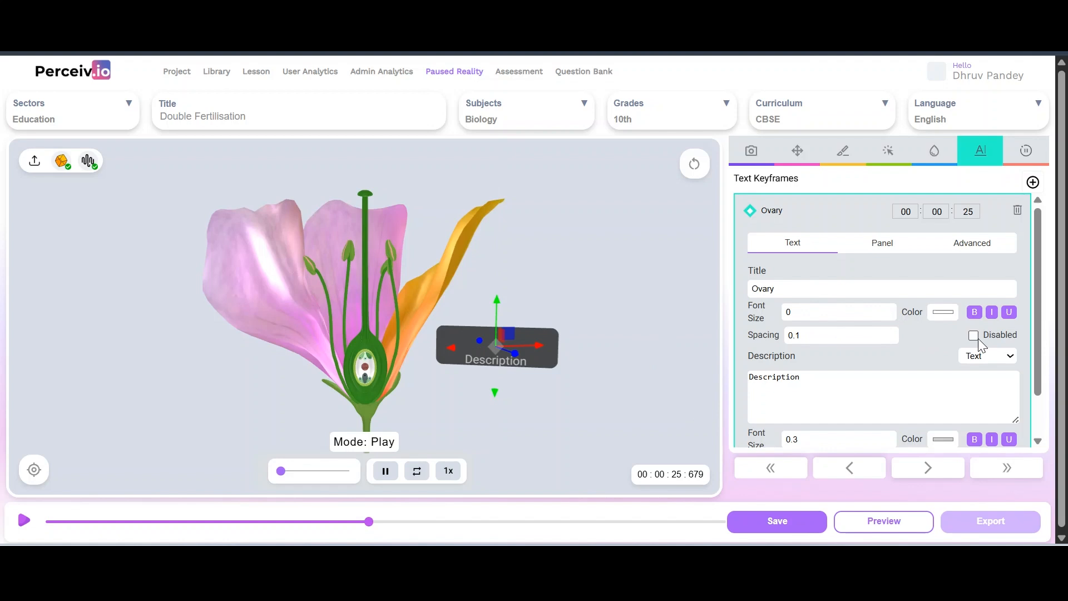
pyautogui.scroll(-2, 799, 398)
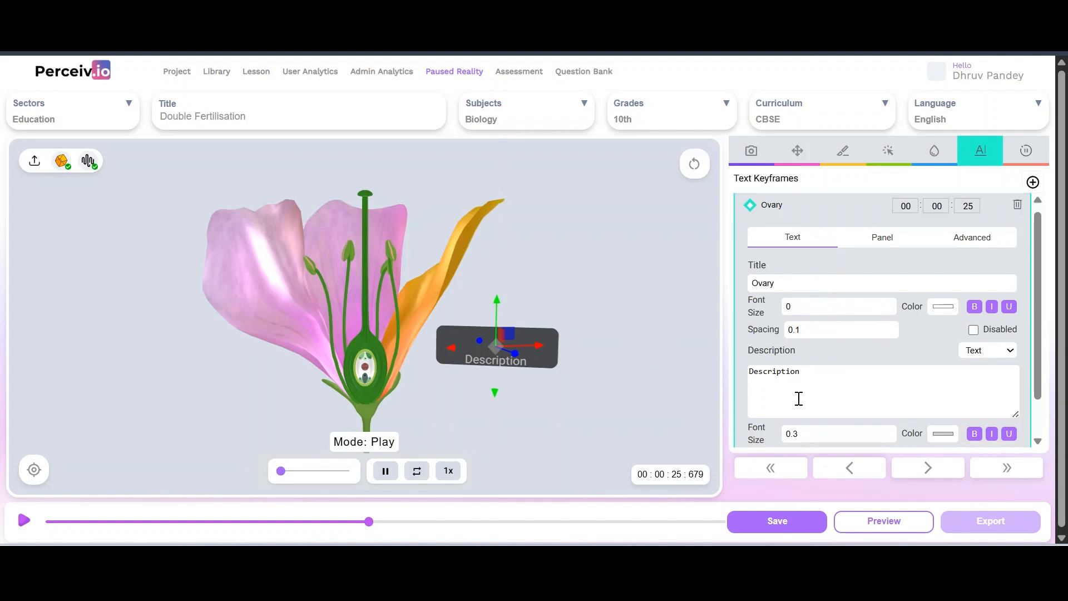
pyautogui.click(776, 426)
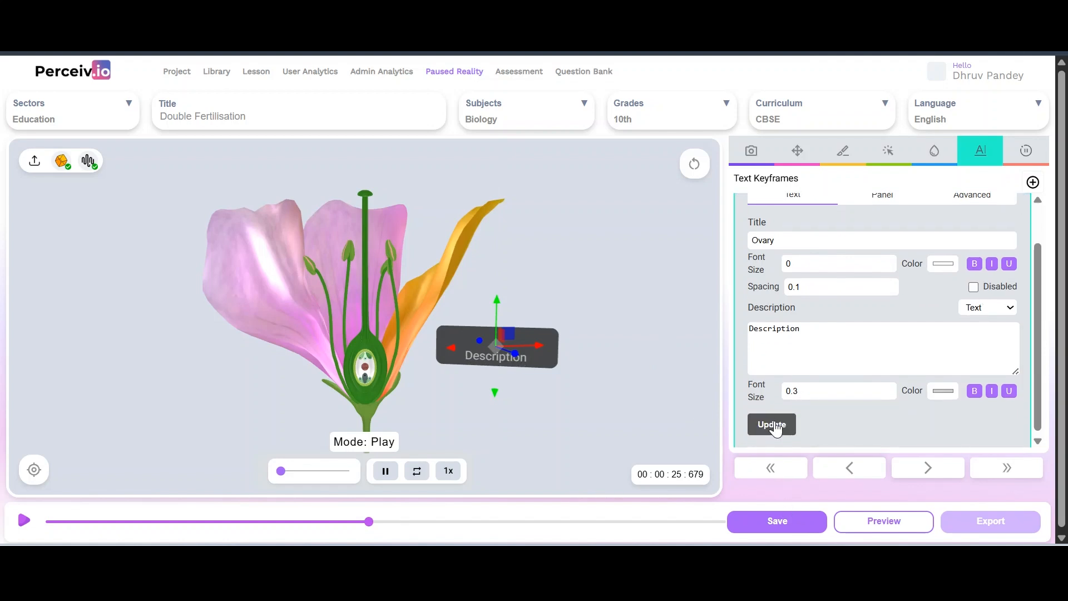
pyautogui.scroll(2, 806, 281)
pyautogui.doubleClick(809, 380)
pyautogui.press('BackSpace')
pyautogui.scroll(-1, 809, 379)
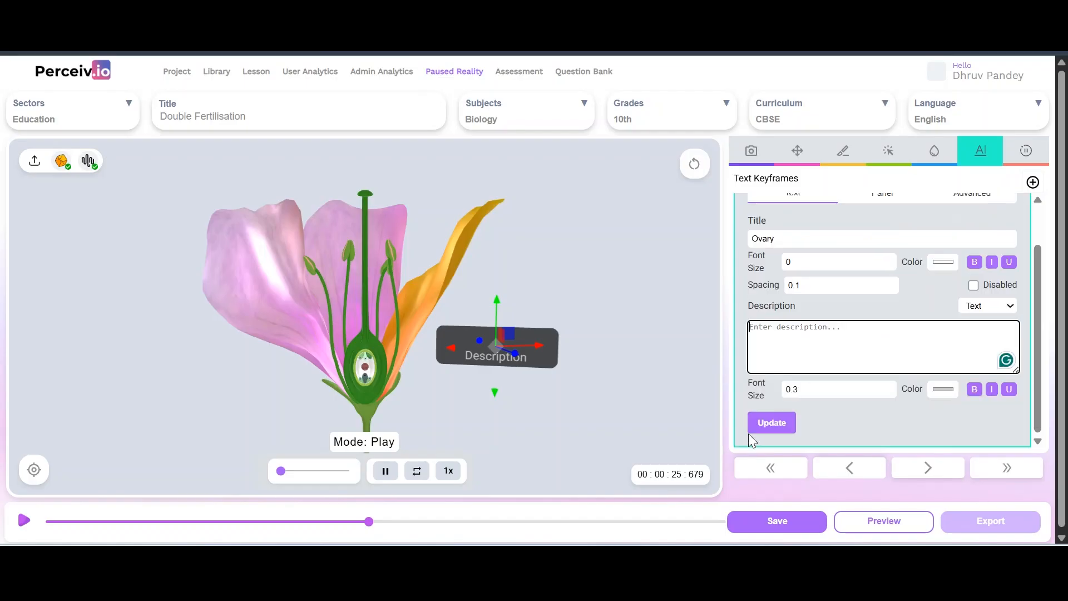
pyautogui.click(770, 424)
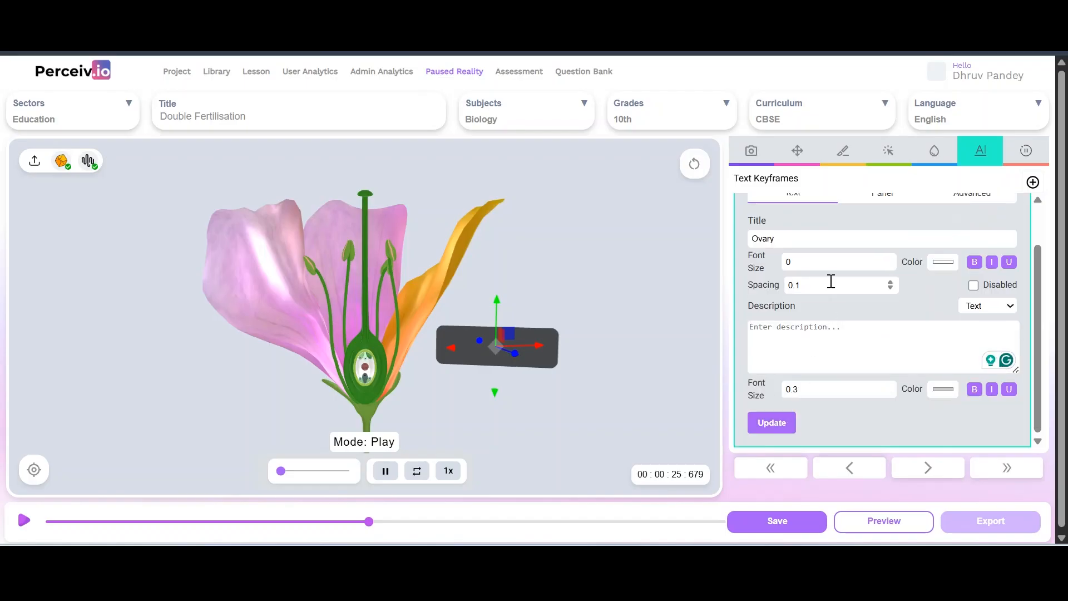
# Reapply the text settings and open the description type choices
pyautogui.click(807, 240)
pyautogui.click(774, 425)
pyautogui.scroll(1, 809, 351)
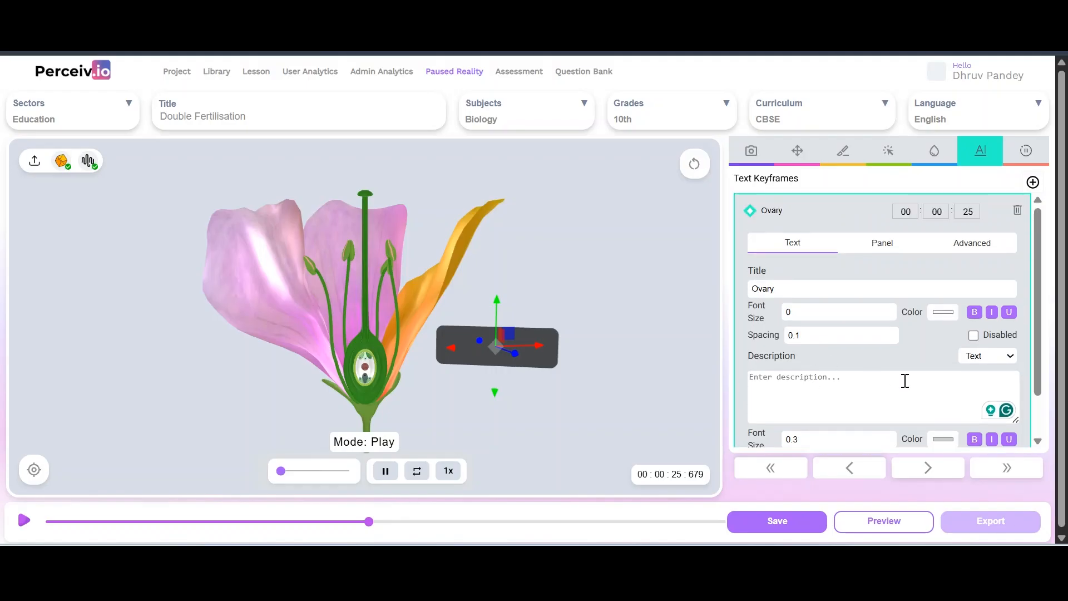
pyautogui.click(1002, 365)
# Make the Ovary description an image and reapply the title
pyautogui.click(991, 394)
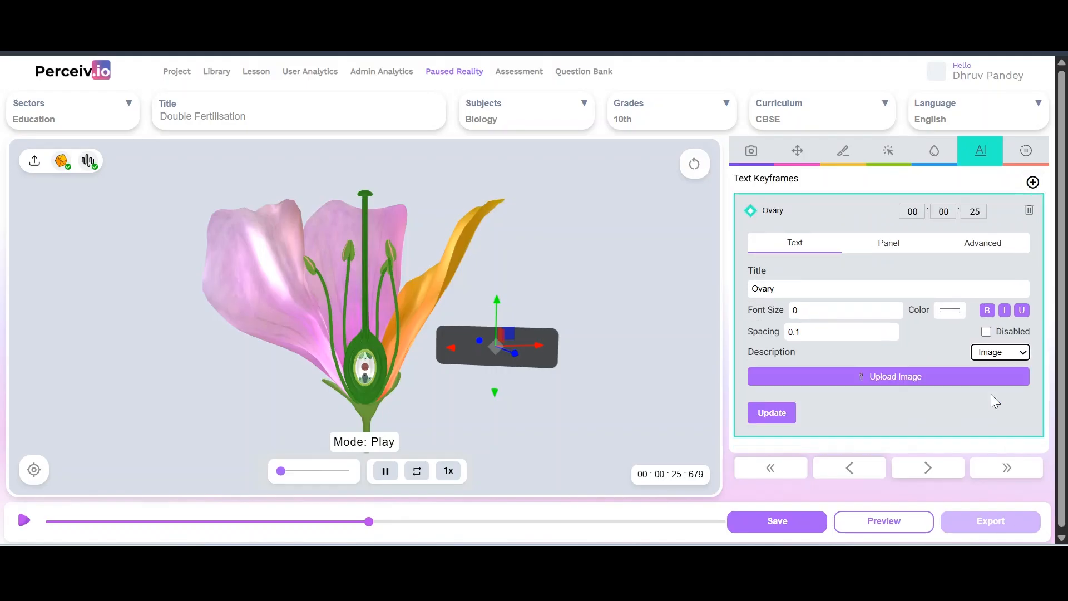
pyautogui.click(772, 412)
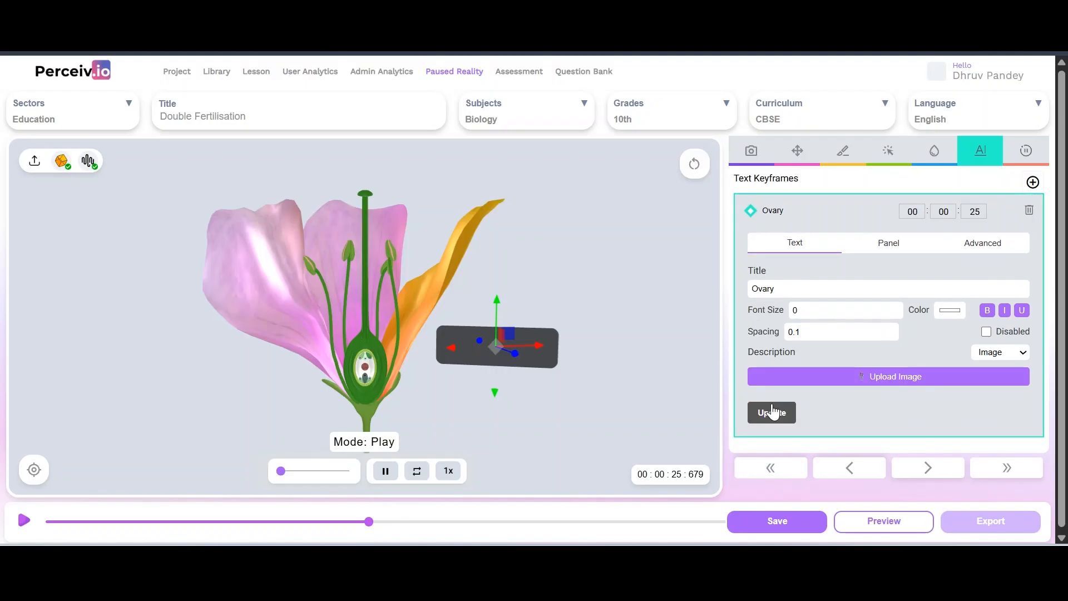
pyautogui.click(819, 279)
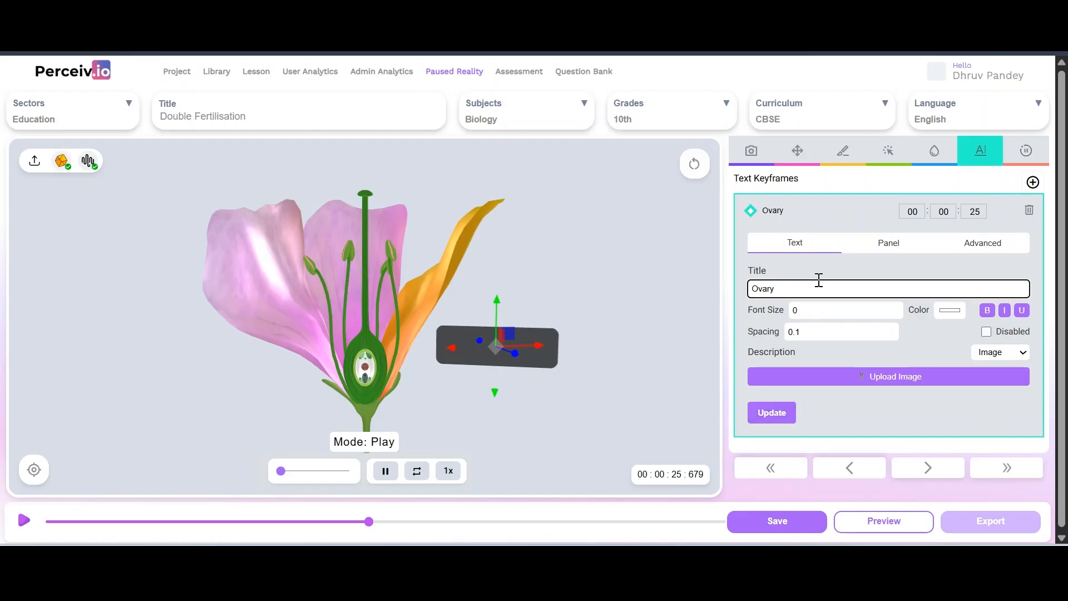
pyautogui.click(770, 424)
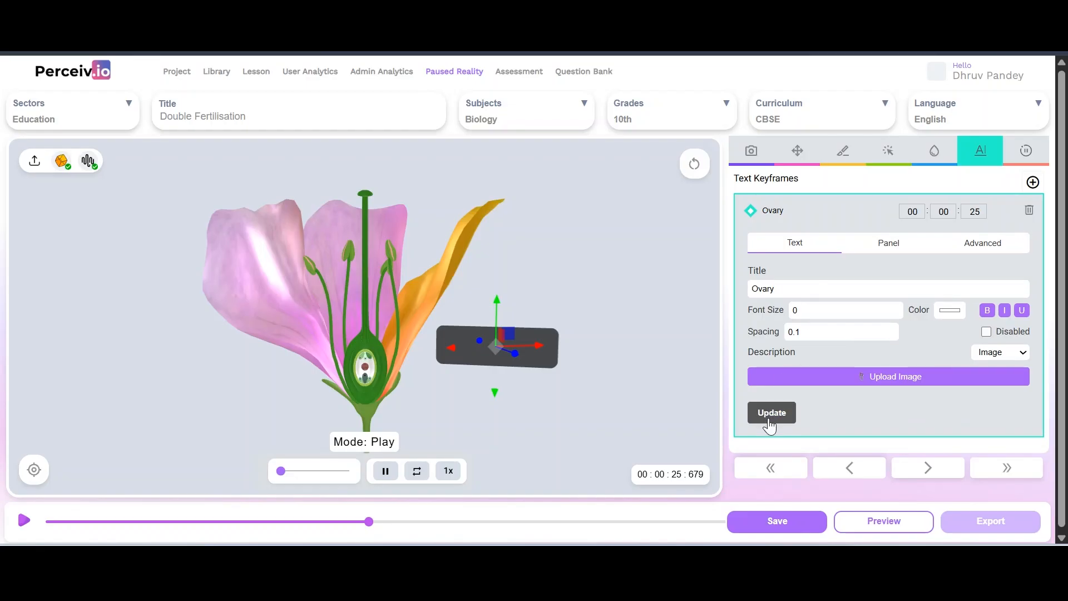
pyautogui.click(888, 243)
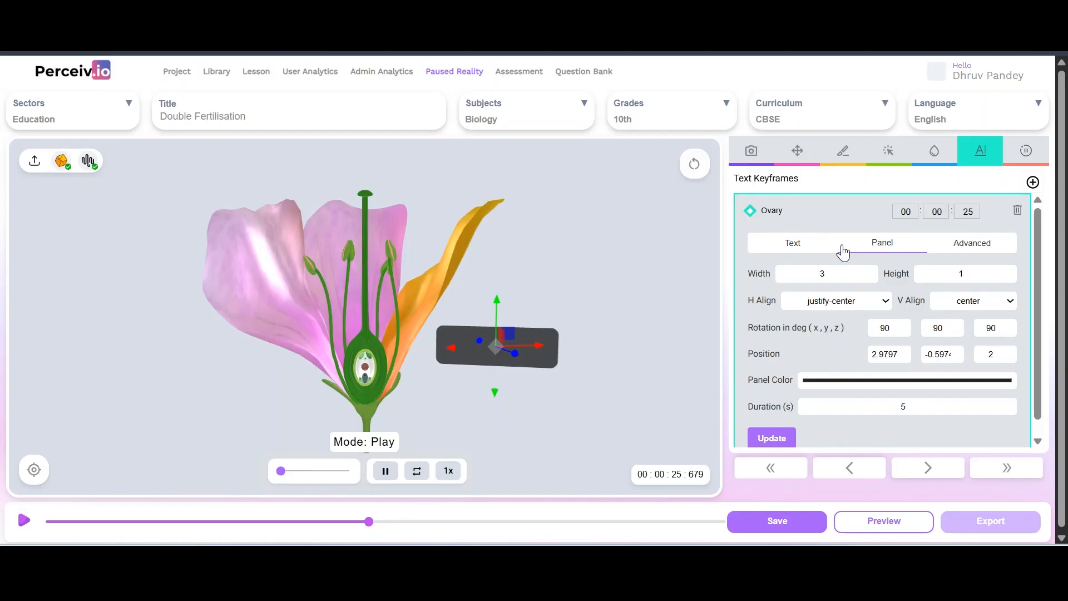
pyautogui.click(795, 245)
# Set the Ovary title font size to 1, then reduce it to 0.5
pyautogui.click(812, 315)
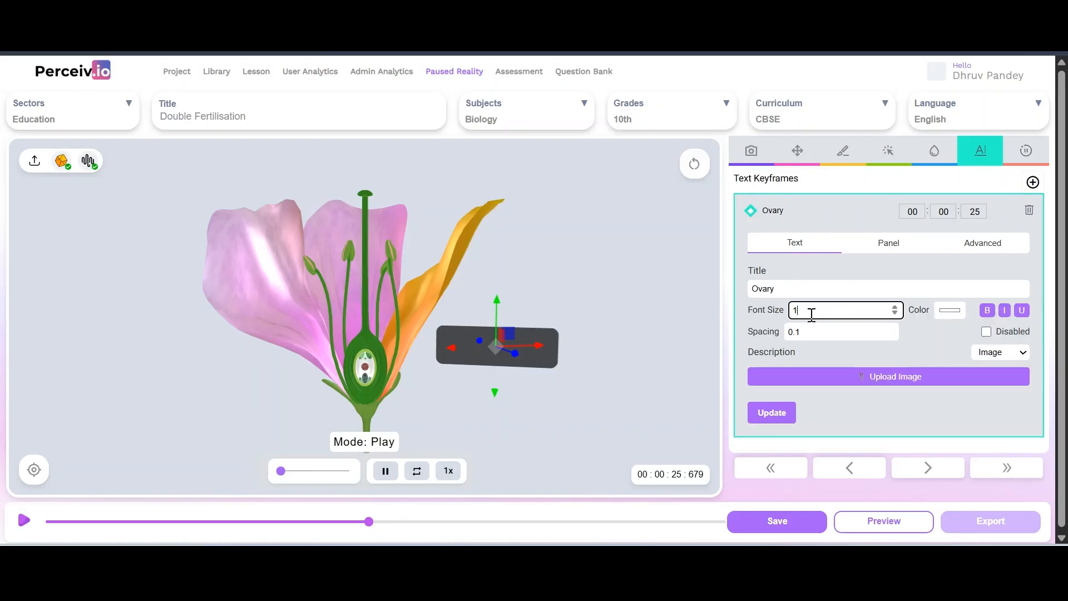
pyautogui.click(777, 425)
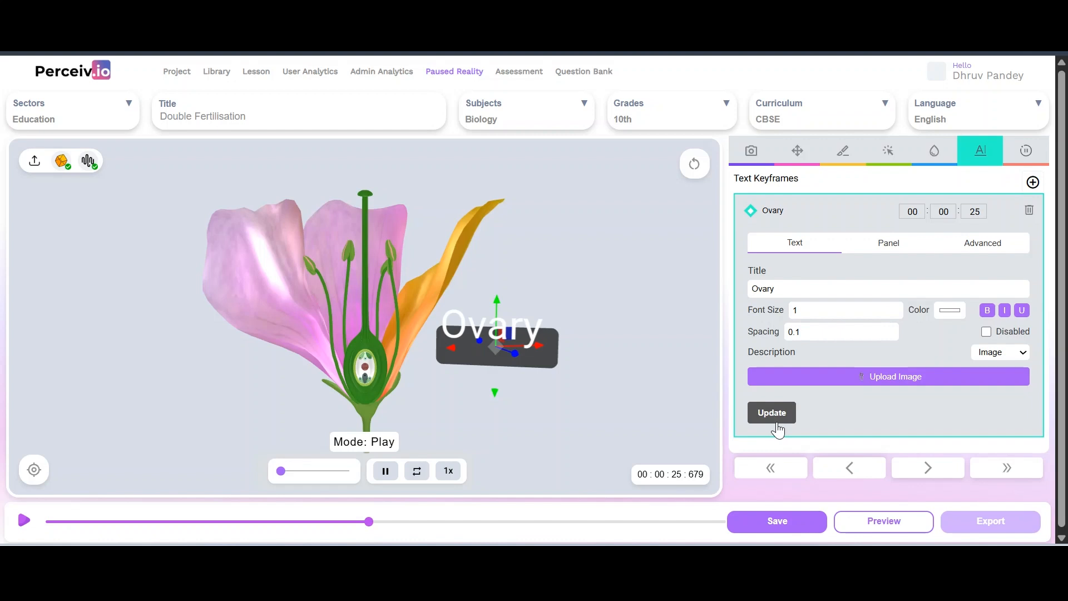
pyautogui.click(805, 312)
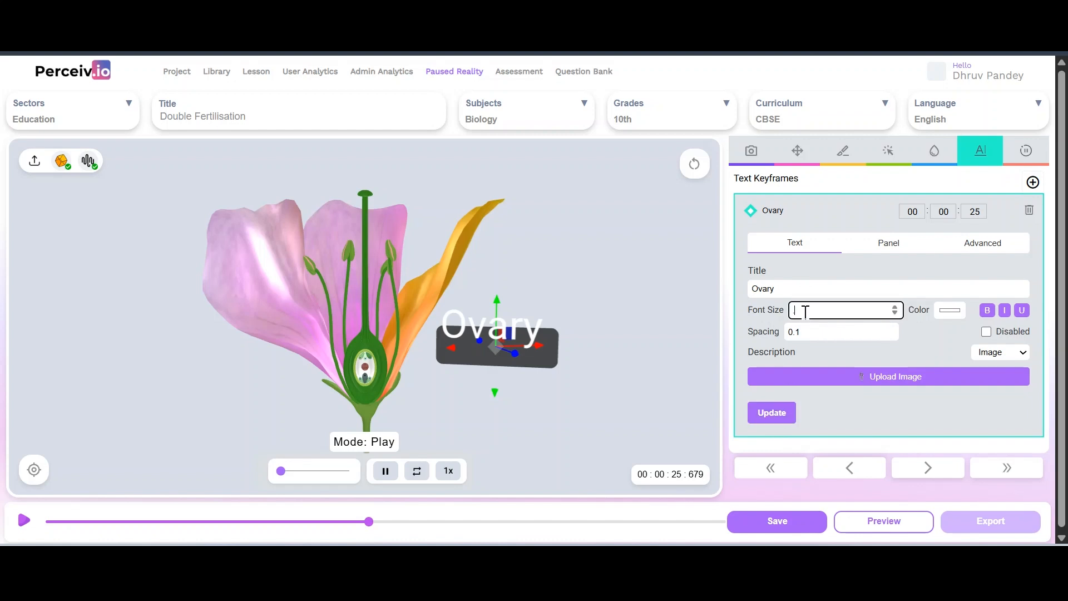
pyautogui.click(769, 413)
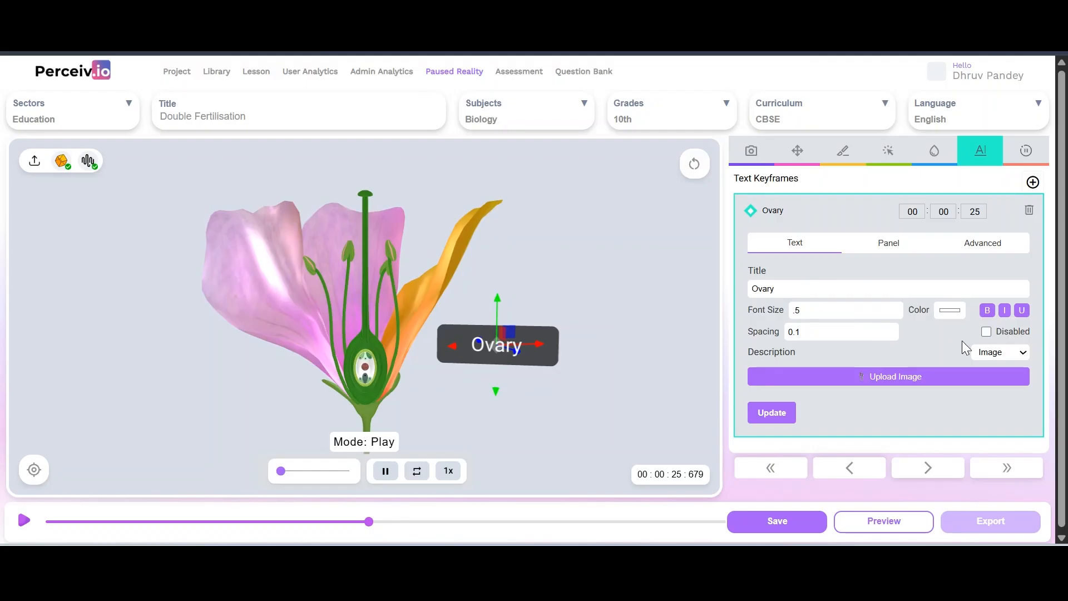
# Switch the description back to Text and clear the panel width value
pyautogui.click(989, 353)
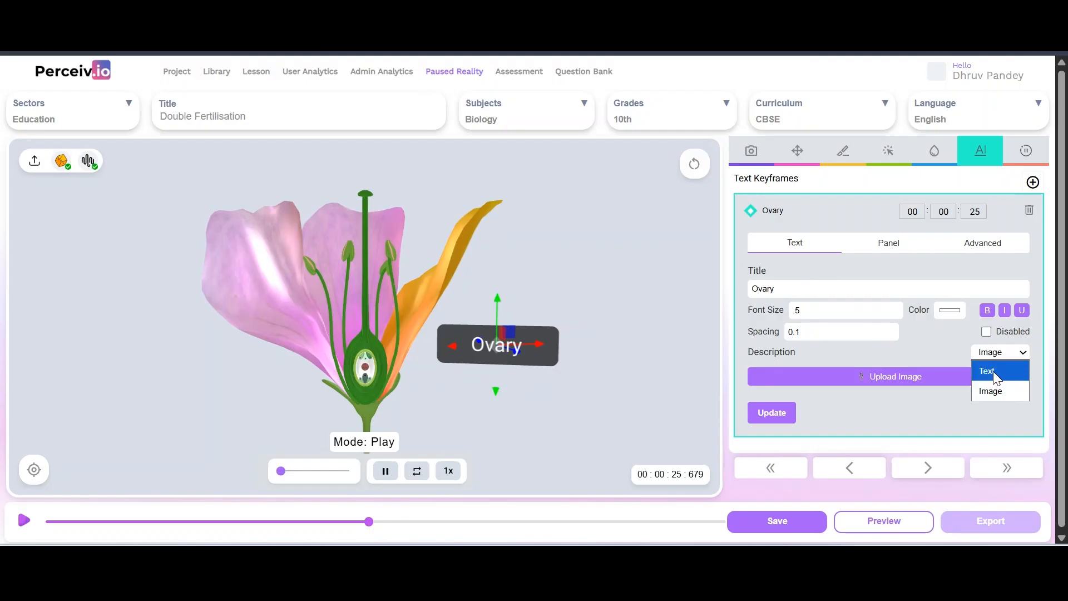
pyautogui.click(993, 372)
pyautogui.click(874, 243)
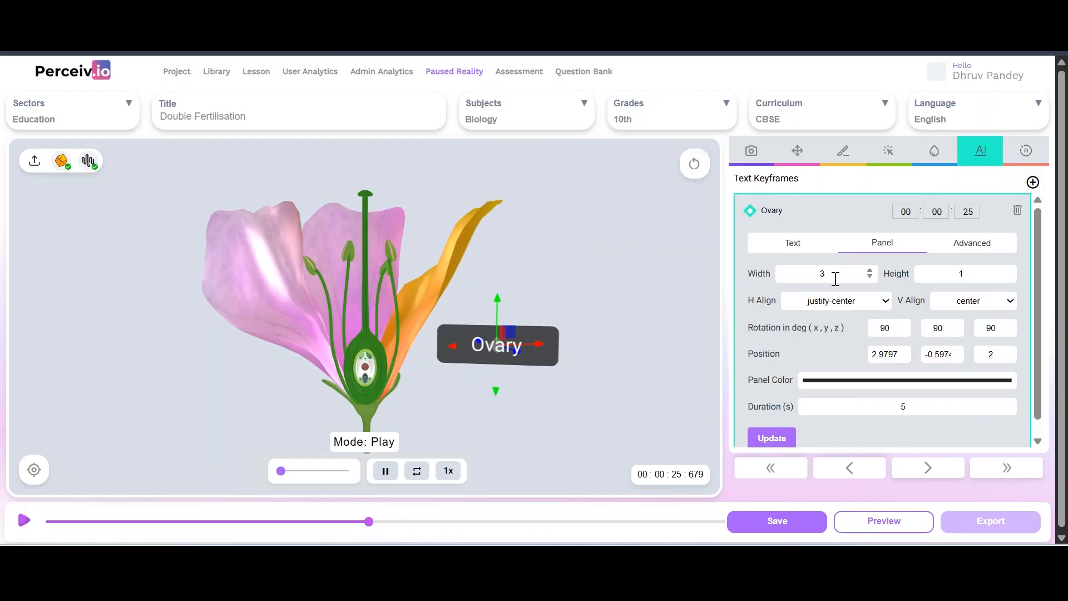
pyautogui.click(830, 273)
pyautogui.press('BackSpace')
# Enlarge the Ovary panel to 5 by 1.5
pyautogui.write('4')
pyautogui.click(971, 273)
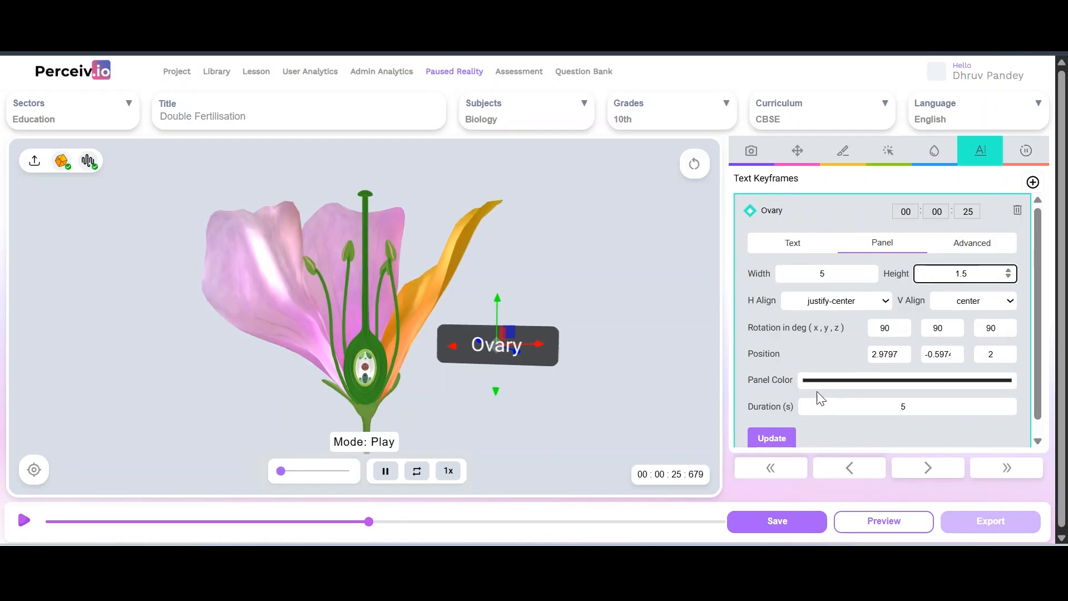
pyautogui.click(773, 439)
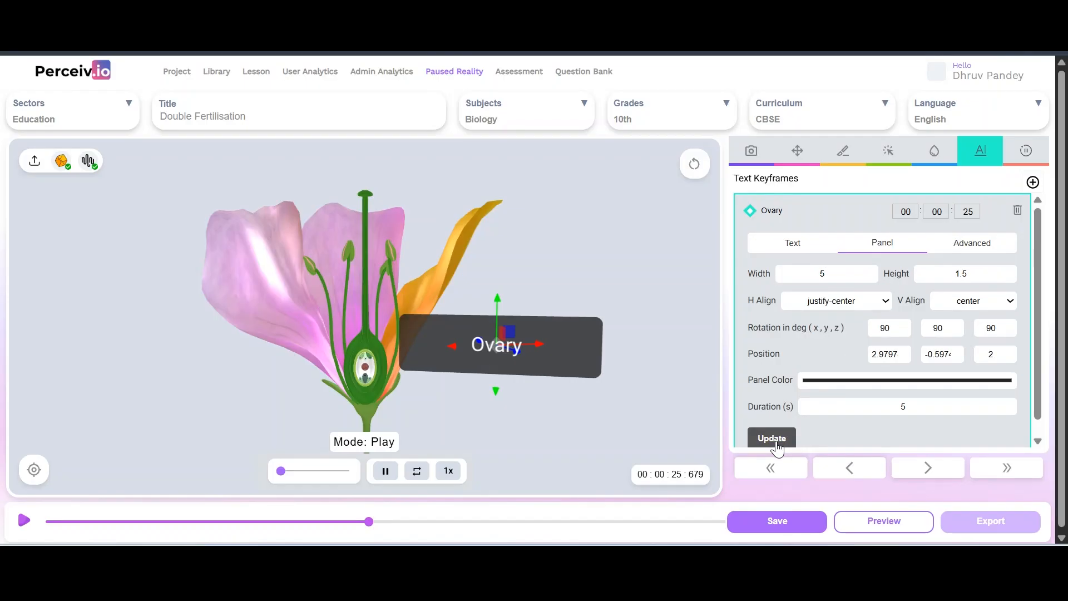
# Paste the ovules and central placenta sentence as the Ovary description
pyautogui.click(792, 242)
pyautogui.click(814, 381)
pyautogui.write('In plants, the internal structure of the ovary contains one or more ovules attached to a central placenta.')
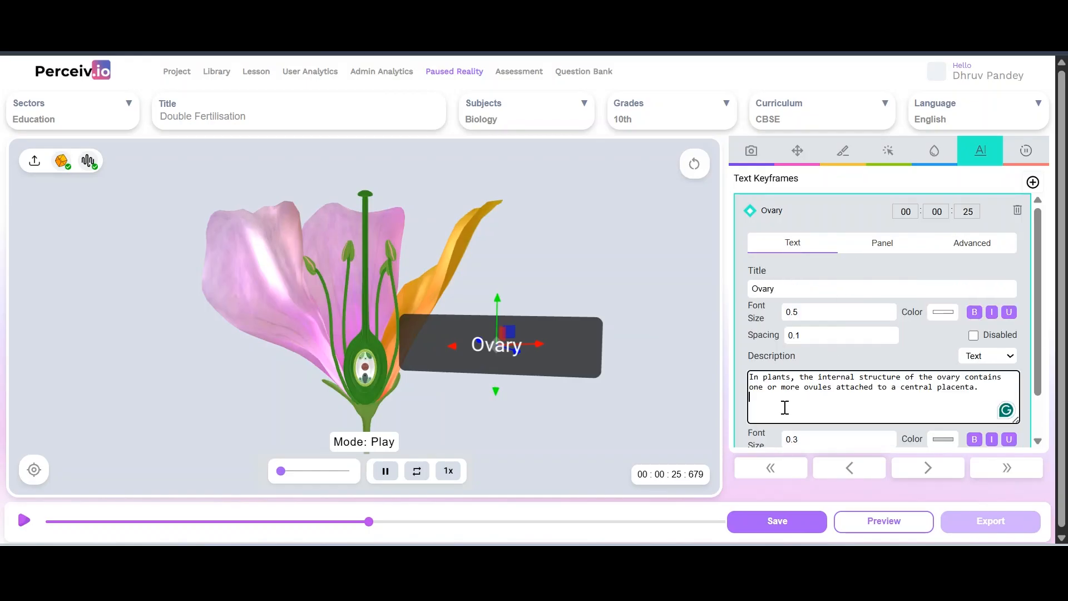
pyautogui.scroll(-1, 783, 406)
pyautogui.click(772, 422)
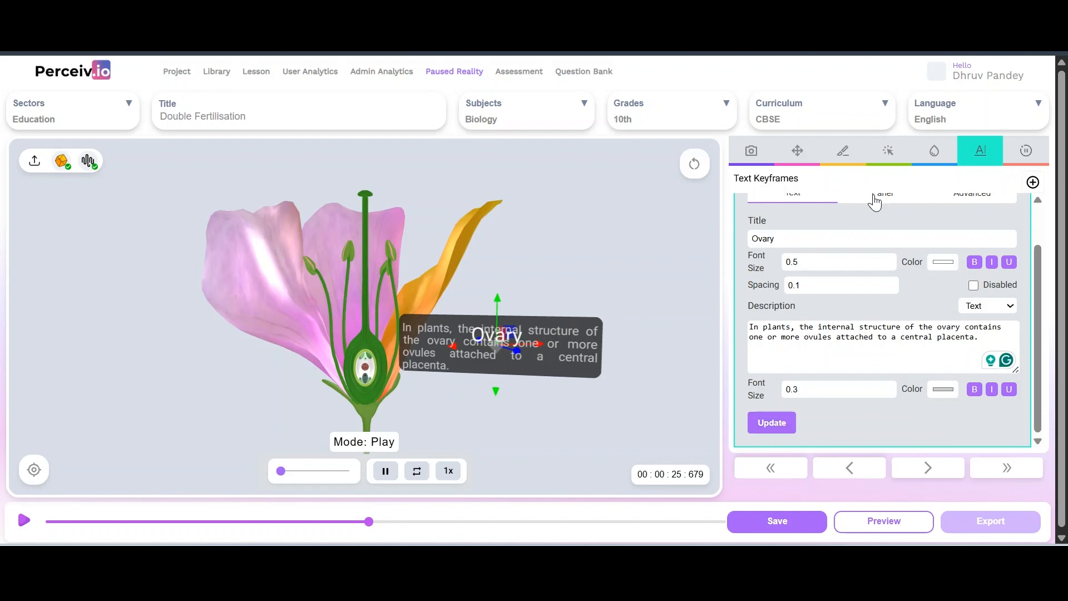
# Resize the Ovary panel to width 7 and height 3
pyautogui.click(874, 199)
pyautogui.click(828, 259)
pyautogui.doubleClick(828, 259)
pyautogui.write('7')
pyautogui.doubleClick(981, 263)
pyautogui.press('BackSpace')
pyautogui.write('3')
pyautogui.click(761, 432)
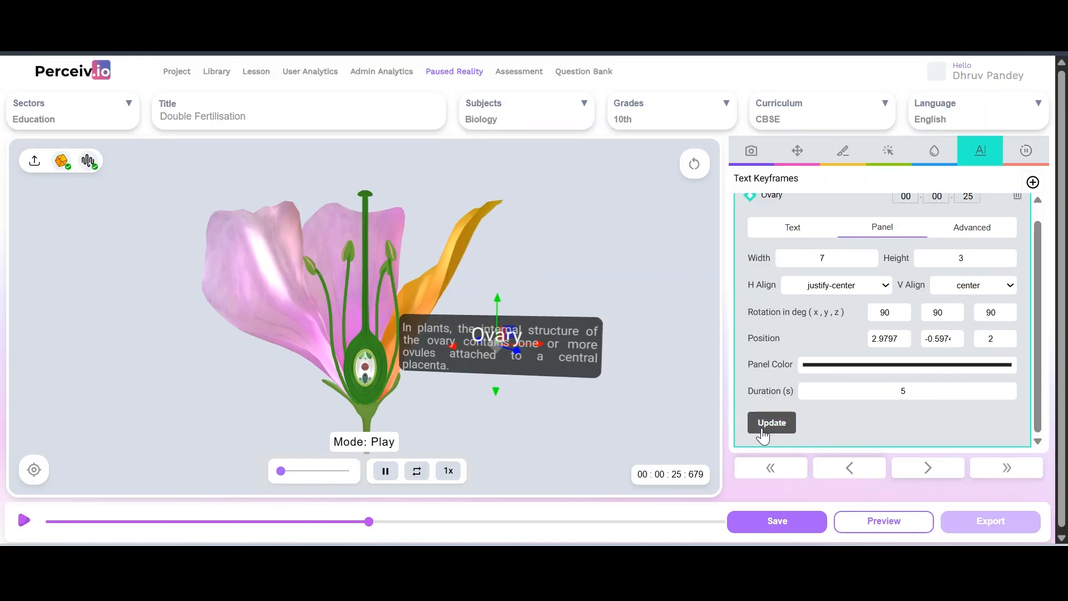
# Set the title spacing to 0.38 and the title font size to 0.5
pyautogui.click(781, 230)
pyautogui.click(833, 323)
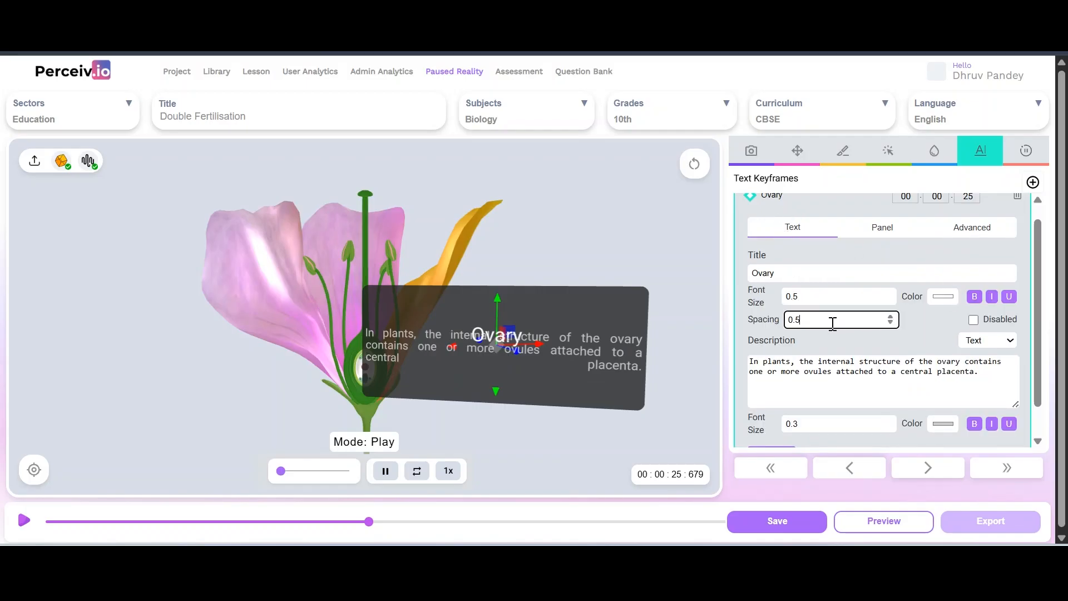
pyautogui.scroll(-1, 781, 426)
pyautogui.click(771, 423)
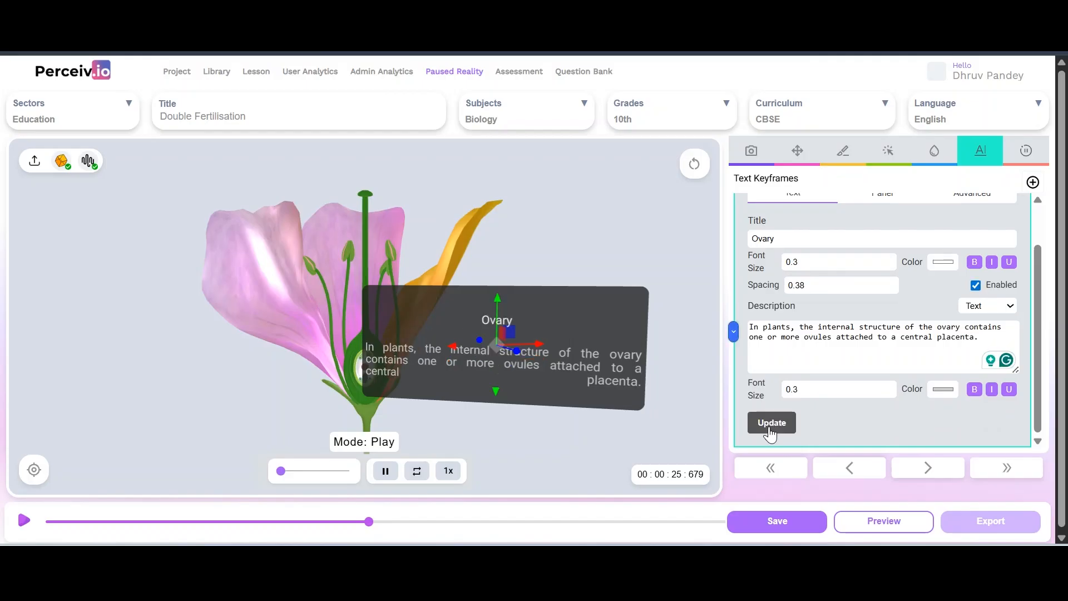
pyautogui.click(805, 260)
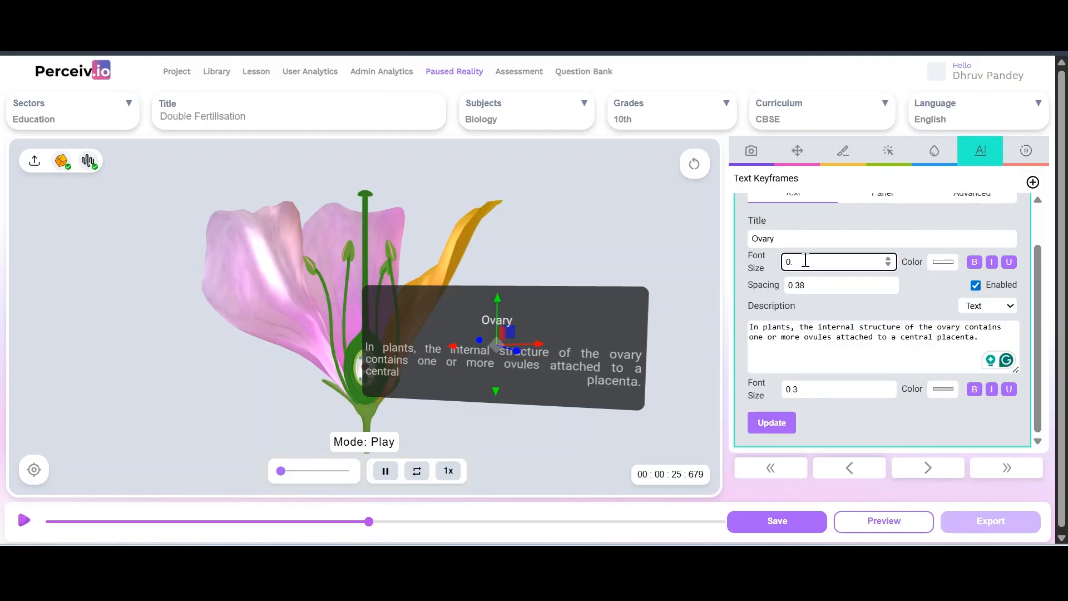
pyautogui.click(767, 424)
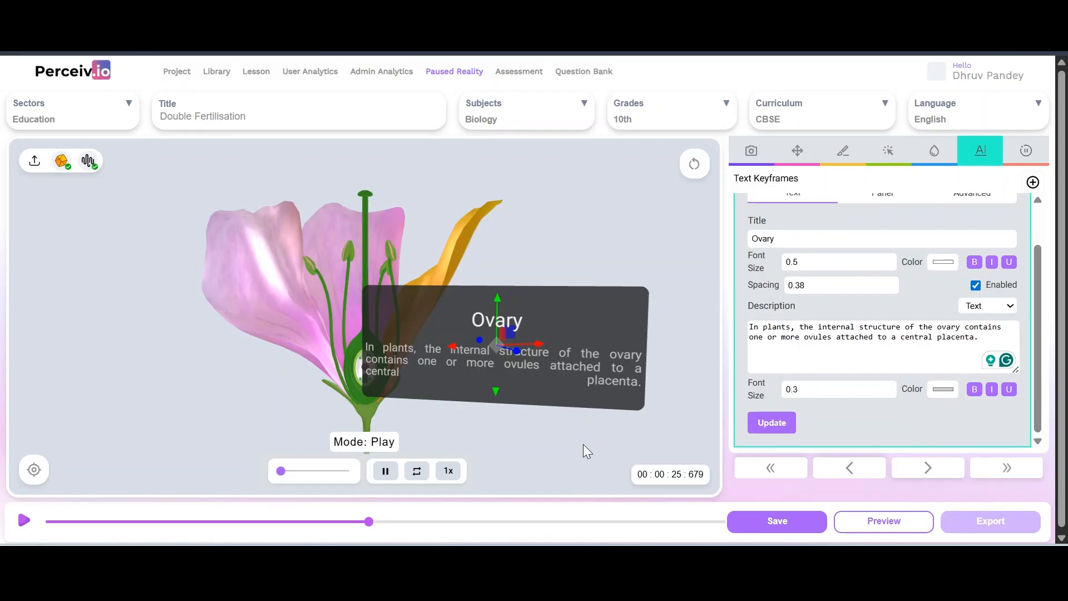
# Slide the Ovary panel to the right, clear of the flower
pyautogui.moveTo(529, 344)
pyautogui.mouseDown()
pyautogui.moveTo(571, 338)
pyautogui.moveTo(539, 337)
pyautogui.moveTo(525, 353)
pyautogui.moveTo(539, 350)
pyautogui.mouseUp()
pyautogui.moveTo(603, 209); pyautogui.dragTo(463, 355)
pyautogui.moveTo(419, 416); pyautogui.dragTo(462, 411)
pyautogui.moveTo(512, 343); pyautogui.dragTo(597, 340)
pyautogui.moveTo(581, 228); pyautogui.dragTo(597, 225)
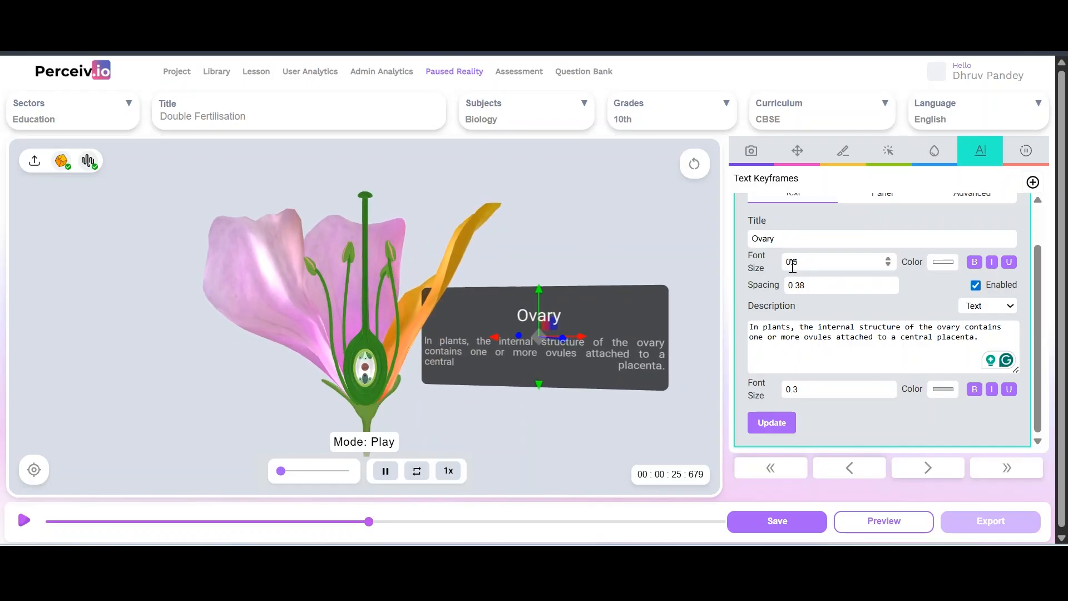
pyautogui.scroll(2, 792, 265)
# Give the Ovary panel 0.5 padding
pyautogui.click(975, 247)
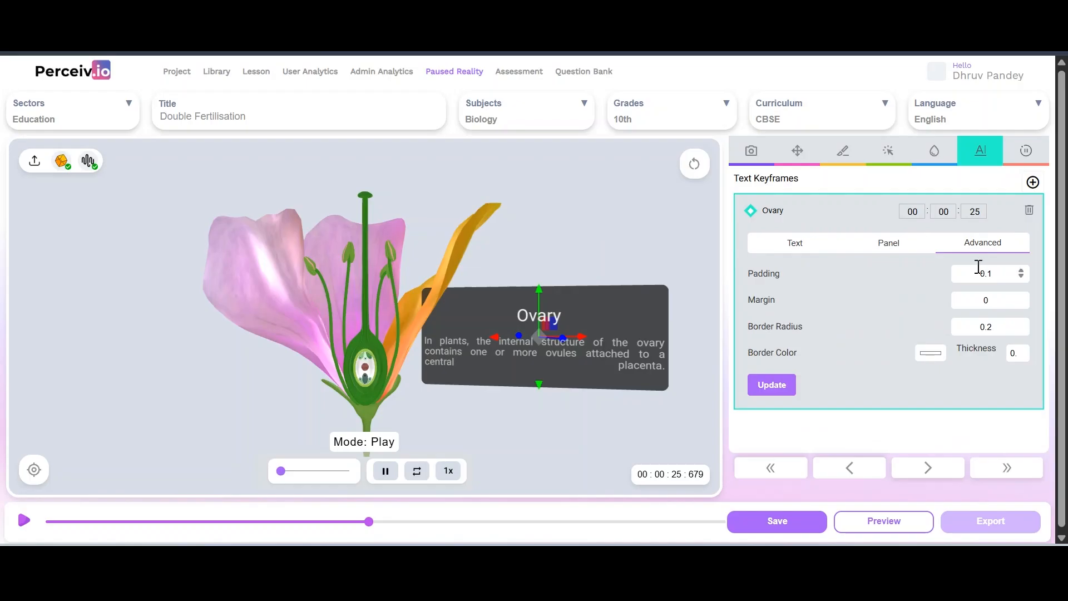
pyautogui.click(993, 274)
pyautogui.click(771, 389)
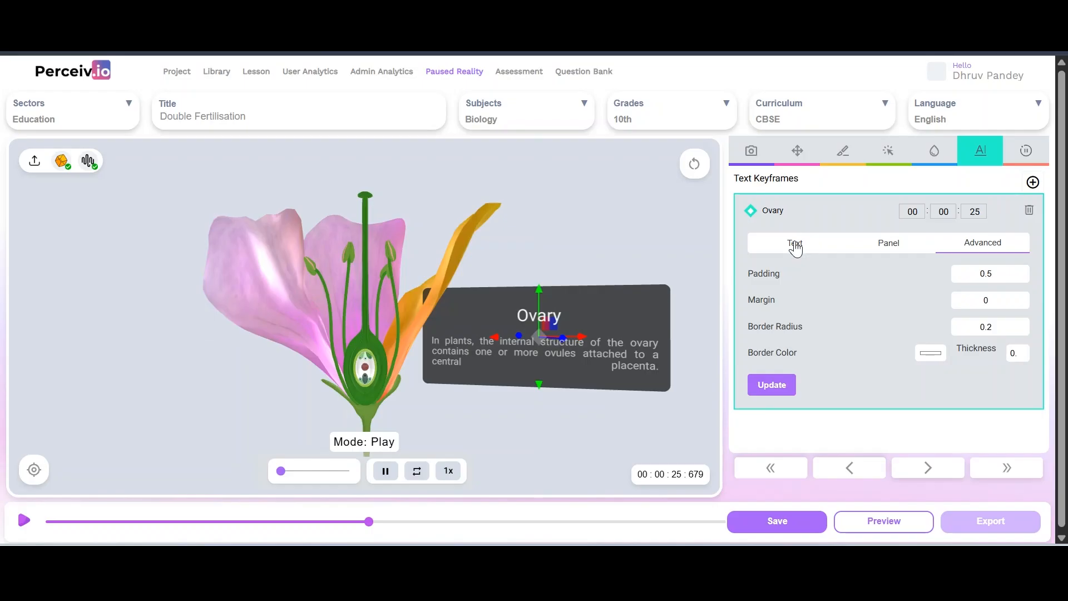
pyautogui.click(796, 249)
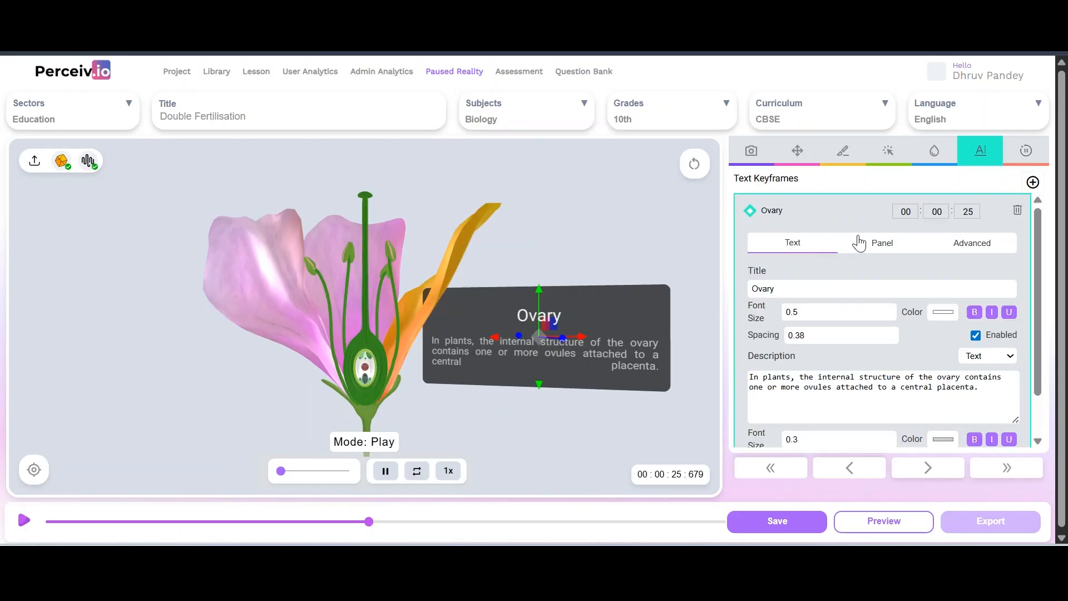
# Shorten the Ovary panel's duration from 5 to 2 seconds
pyautogui.click(878, 243)
pyautogui.click(912, 408)
pyautogui.doubleClick(911, 407)
pyautogui.write('2')
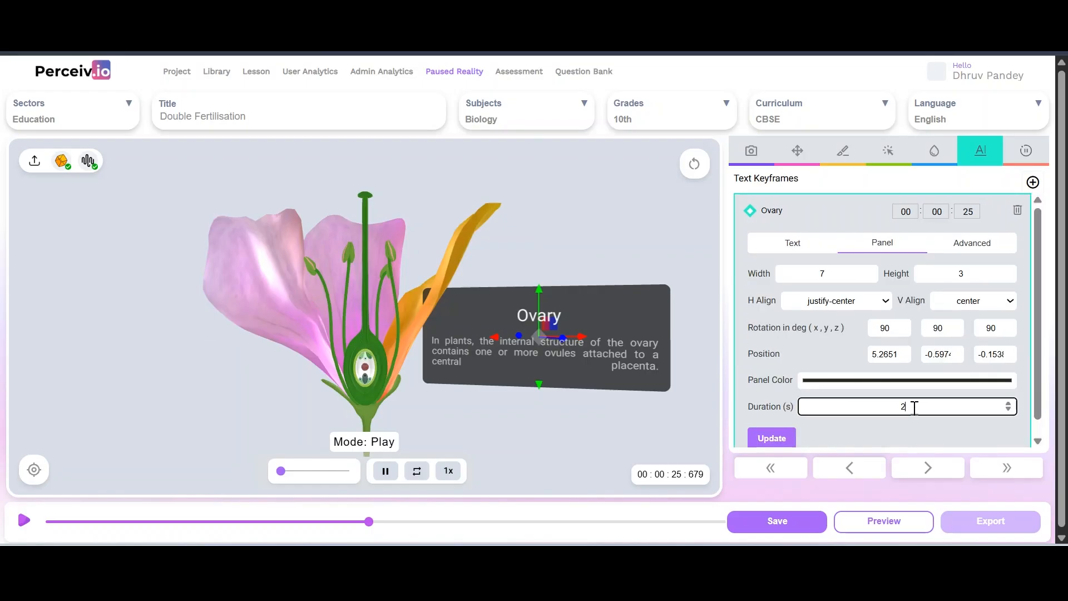
pyautogui.click(770, 440)
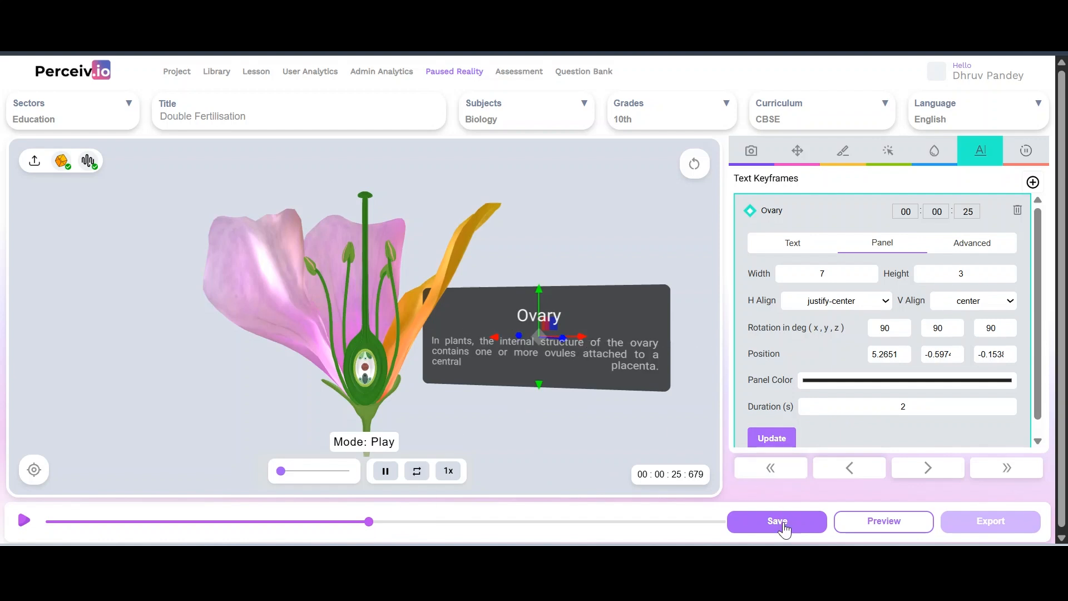
# Try the title and panel colour choices, applying an initial panel colour change
pyautogui.click(790, 250)
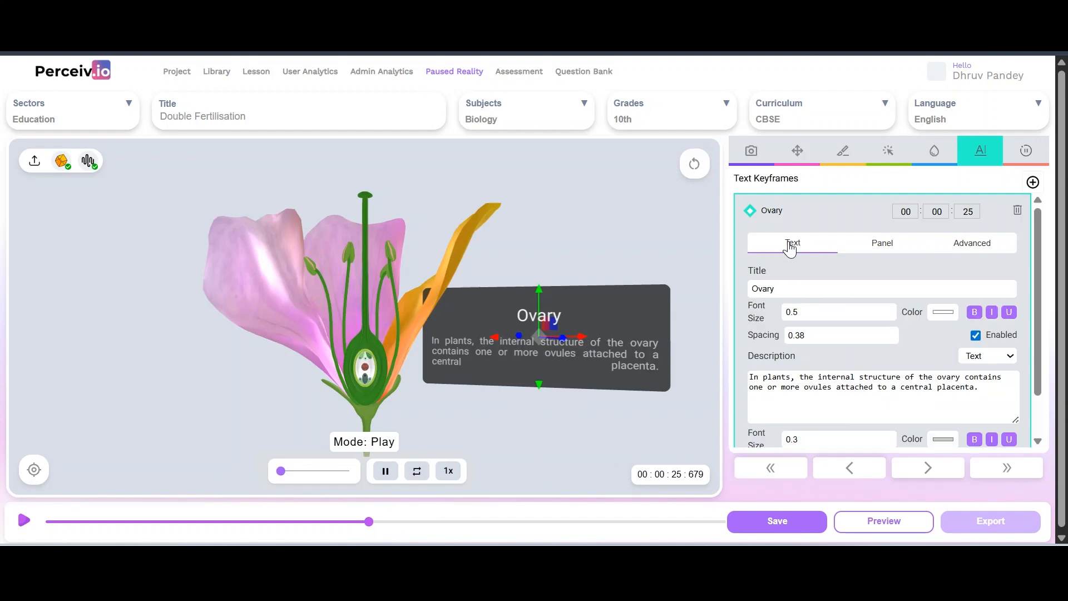
pyautogui.click(940, 313)
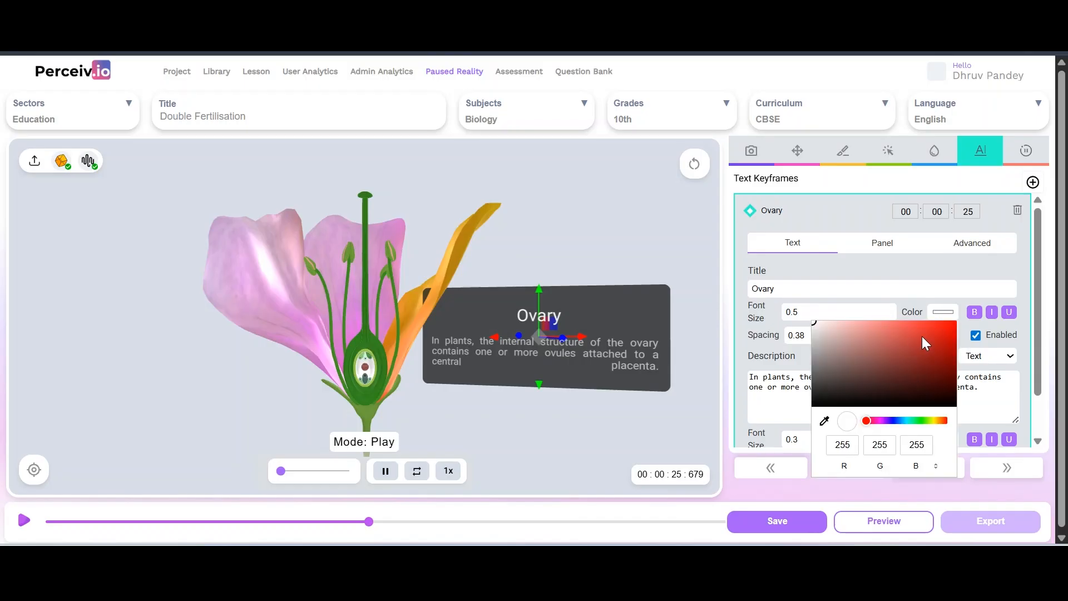
pyautogui.click(878, 245)
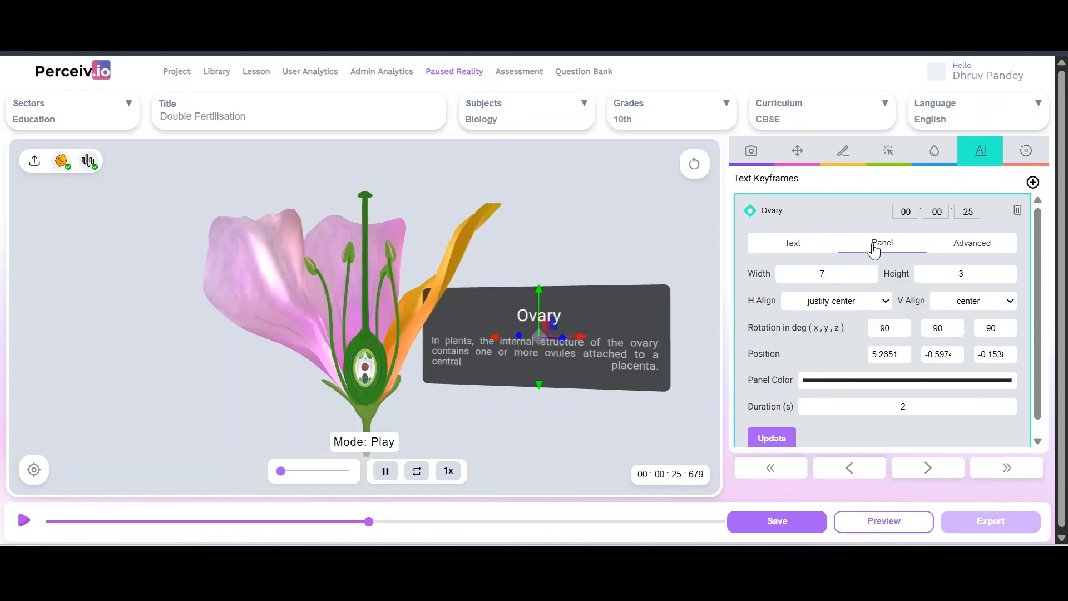
pyautogui.click(883, 380)
pyautogui.click(880, 315)
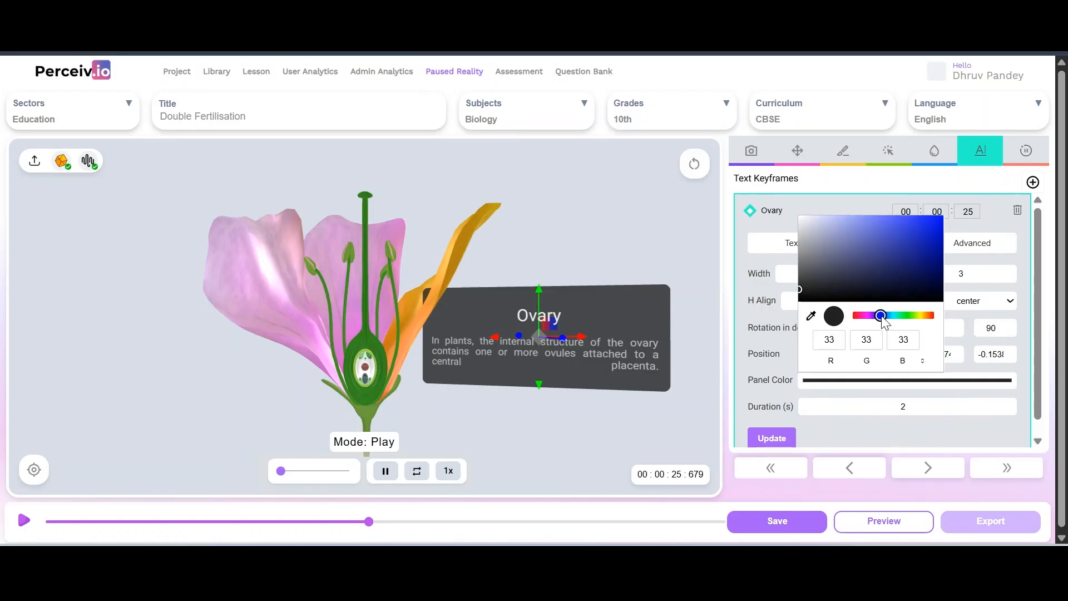
pyautogui.click(766, 445)
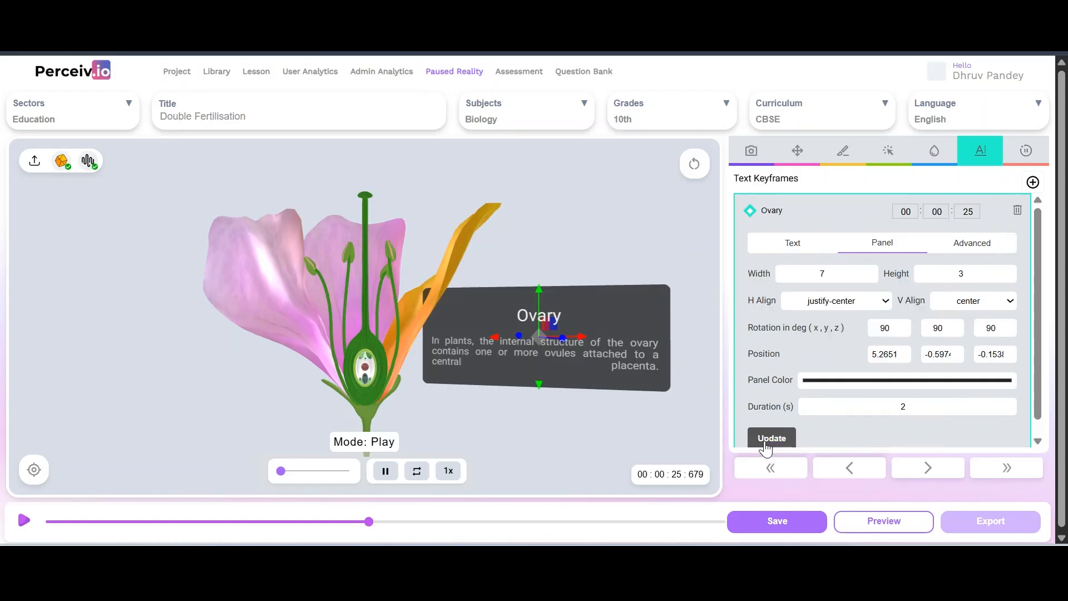
# Make the Ovary panel background bright red and save the lesson
pyautogui.click(813, 379)
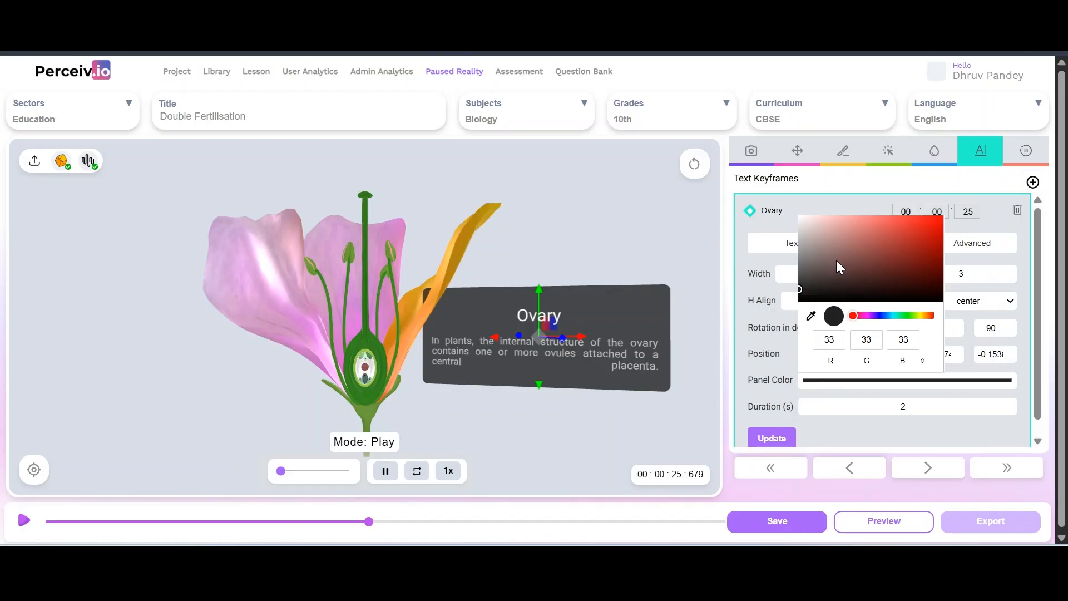
pyautogui.click(838, 280)
pyautogui.moveTo(854, 278); pyautogui.dragTo(903, 246)
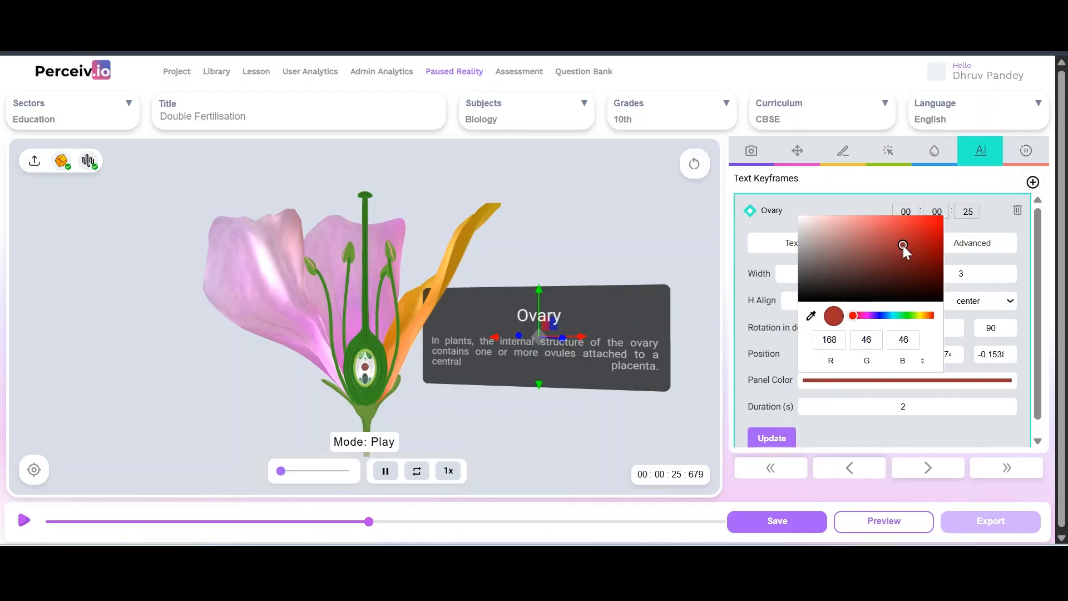
pyautogui.click(772, 440)
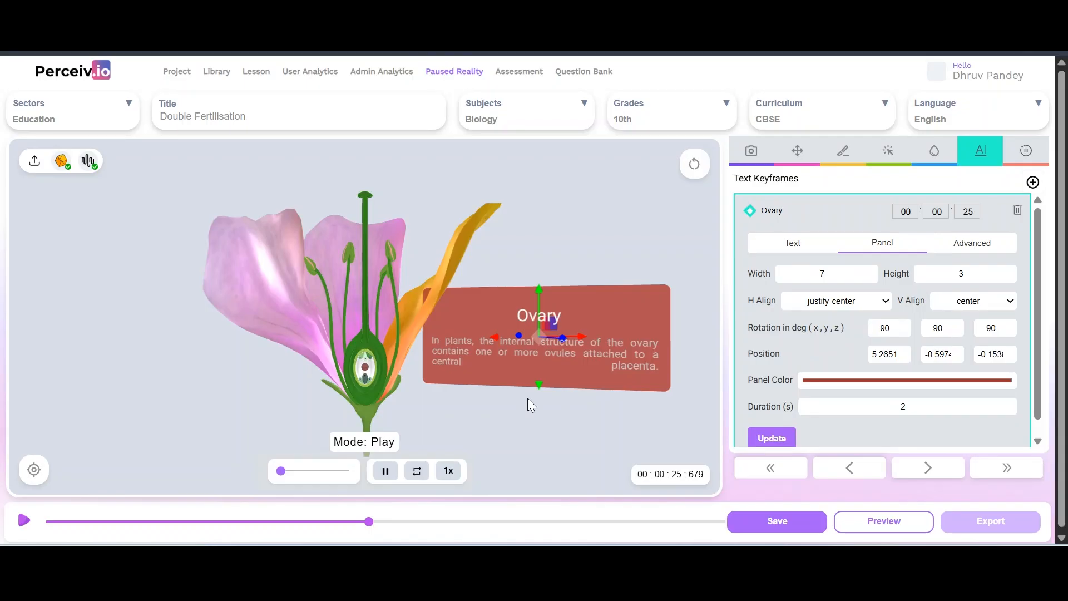
pyautogui.click(790, 244)
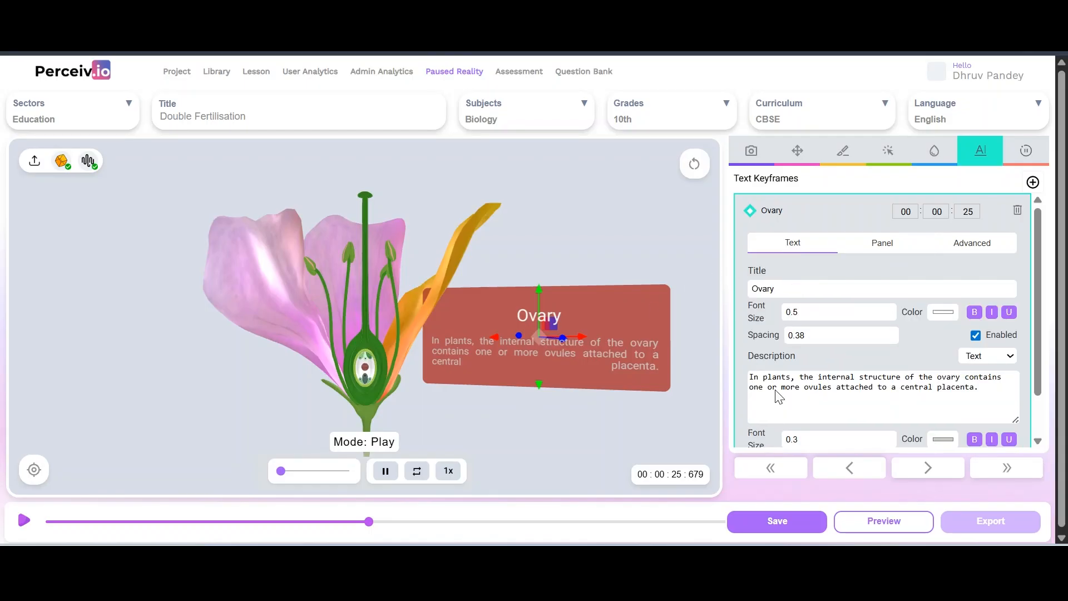
pyautogui.click(776, 523)
# Play the lesson to 00:00:50:503, pausing along the way, then show the text keyframes
pyautogui.click(24, 521)
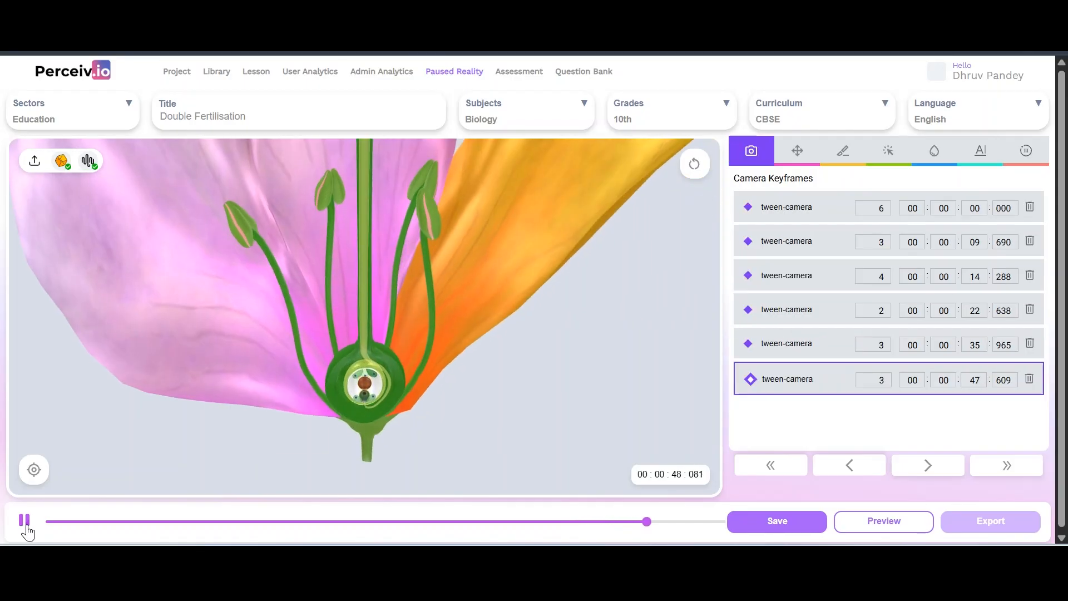
pyautogui.click(26, 526)
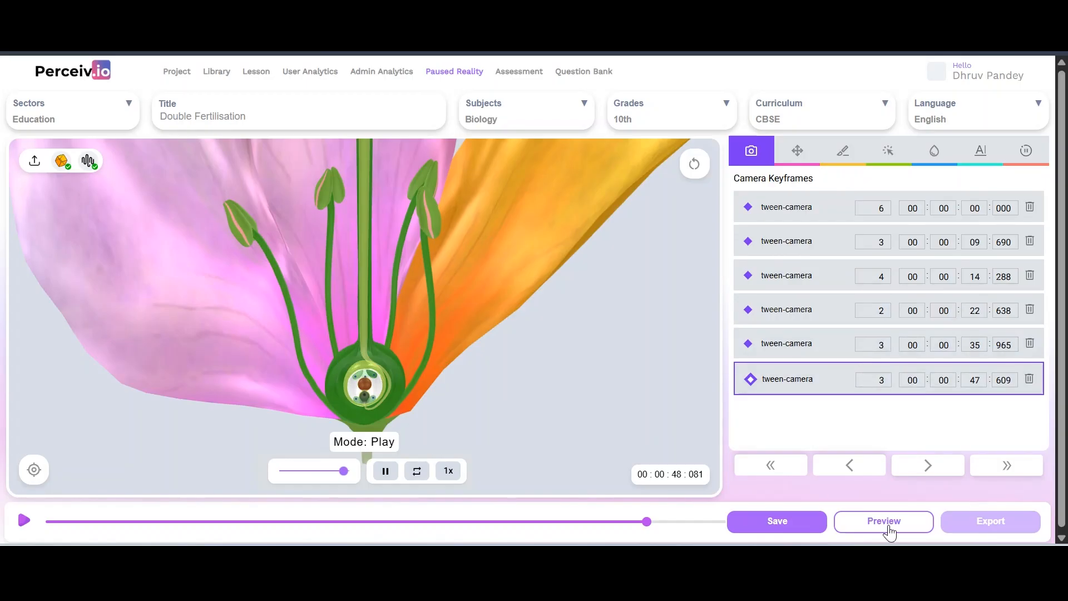
pyautogui.click(28, 527)
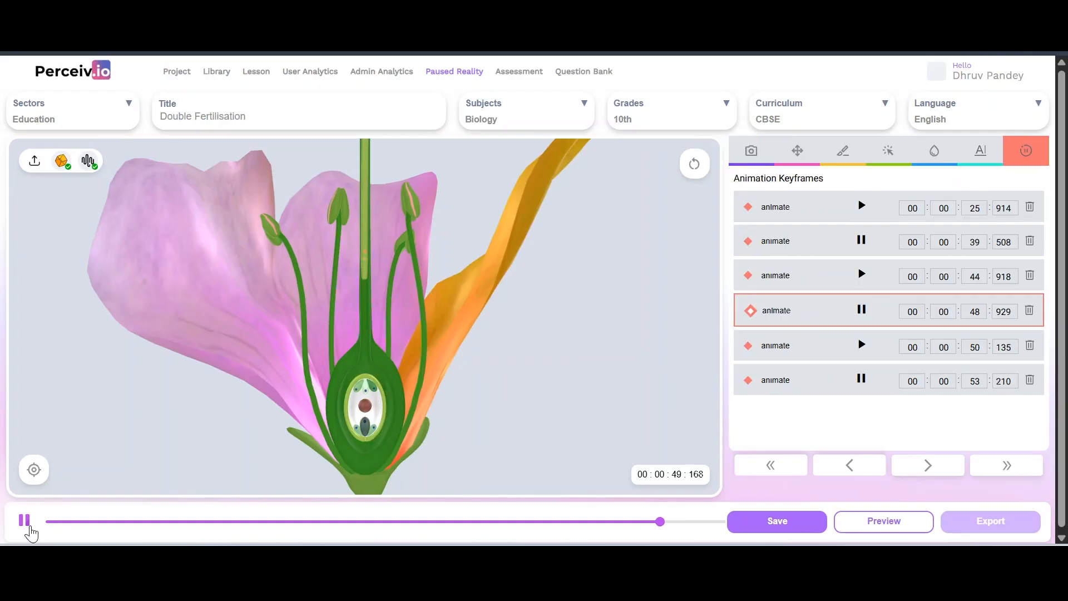
pyautogui.click(28, 527)
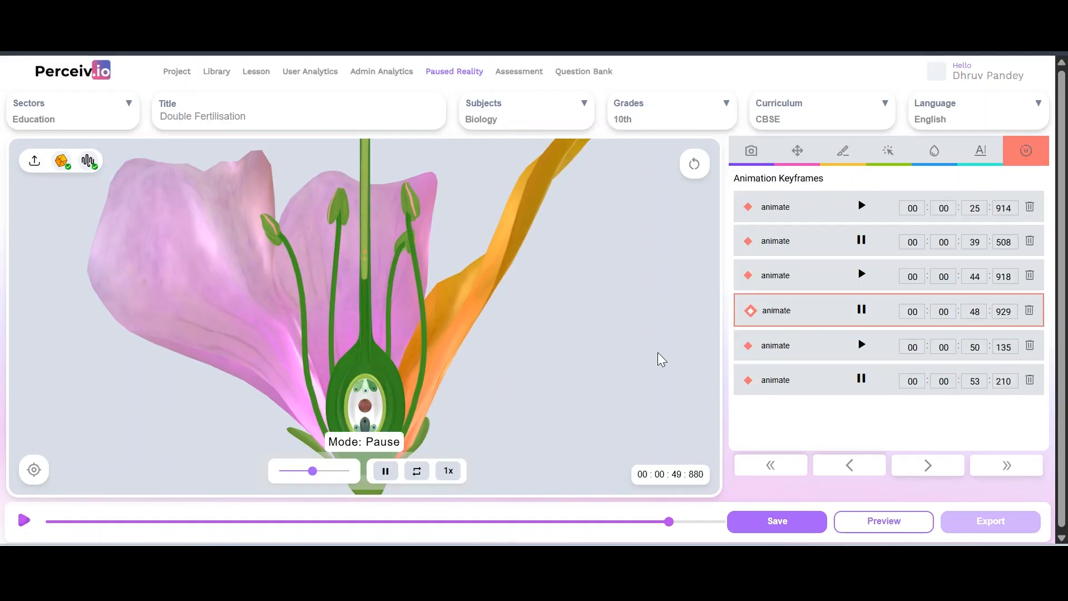
pyautogui.click(25, 523)
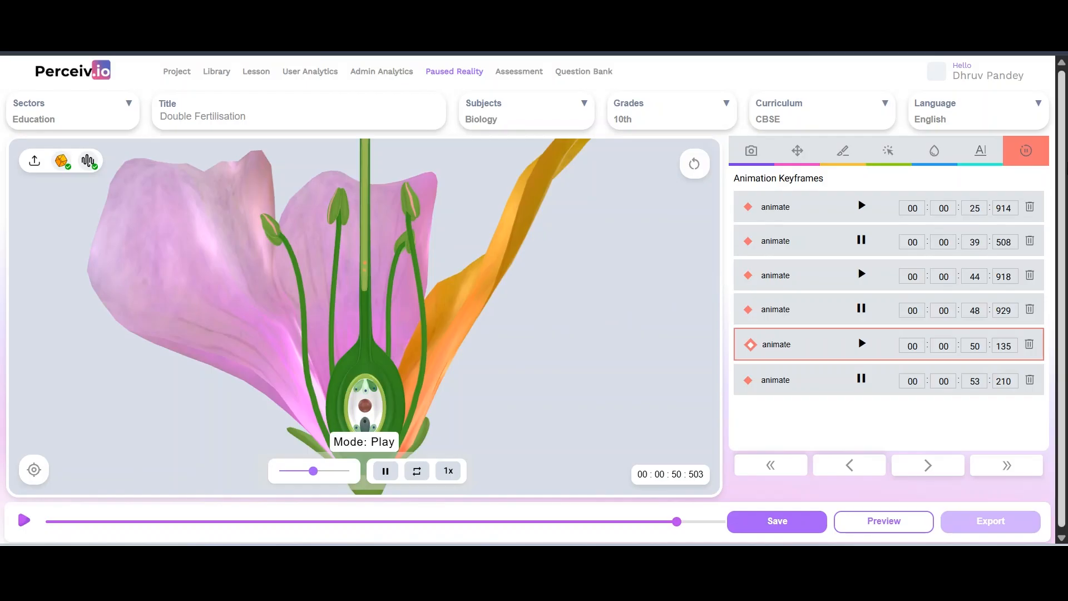
pyautogui.click(968, 161)
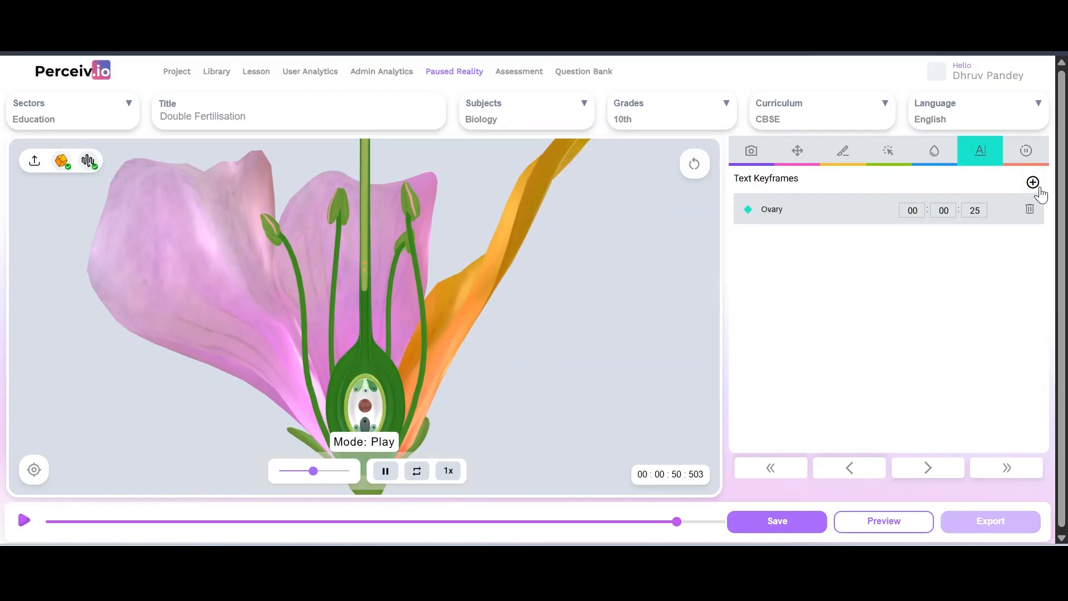
# Add a Title text keyframe at 00:00:50 and size its panel 3 wide by 1 high
pyautogui.click(455, 346)
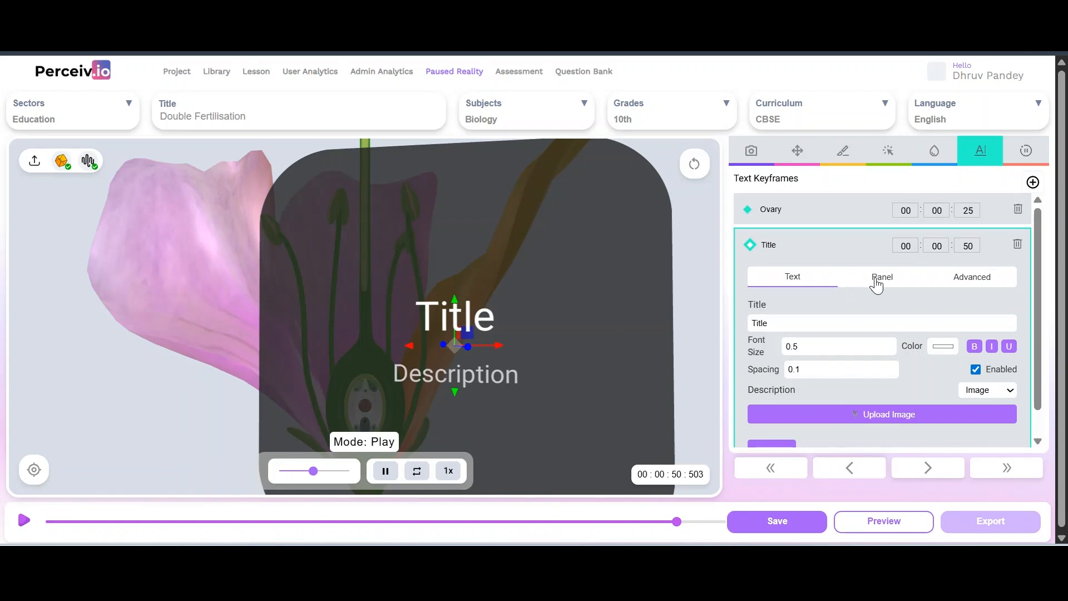
pyautogui.moveTo(134, 404)
pyautogui.mouseDown()
pyautogui.moveTo(66, 410)
pyautogui.moveTo(142, 406)
pyautogui.mouseUp()
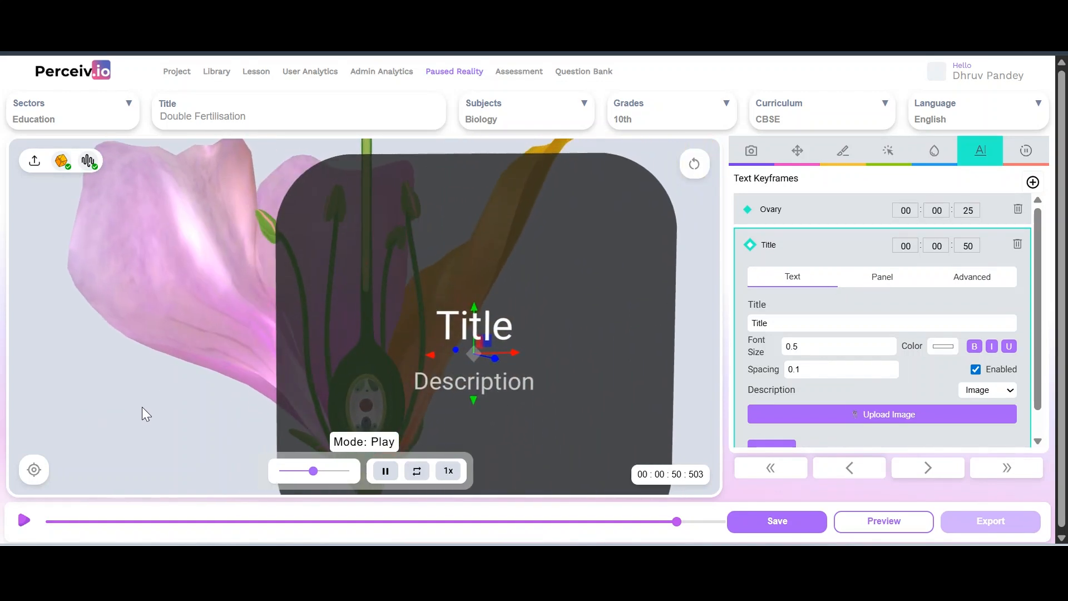
pyautogui.click(882, 279)
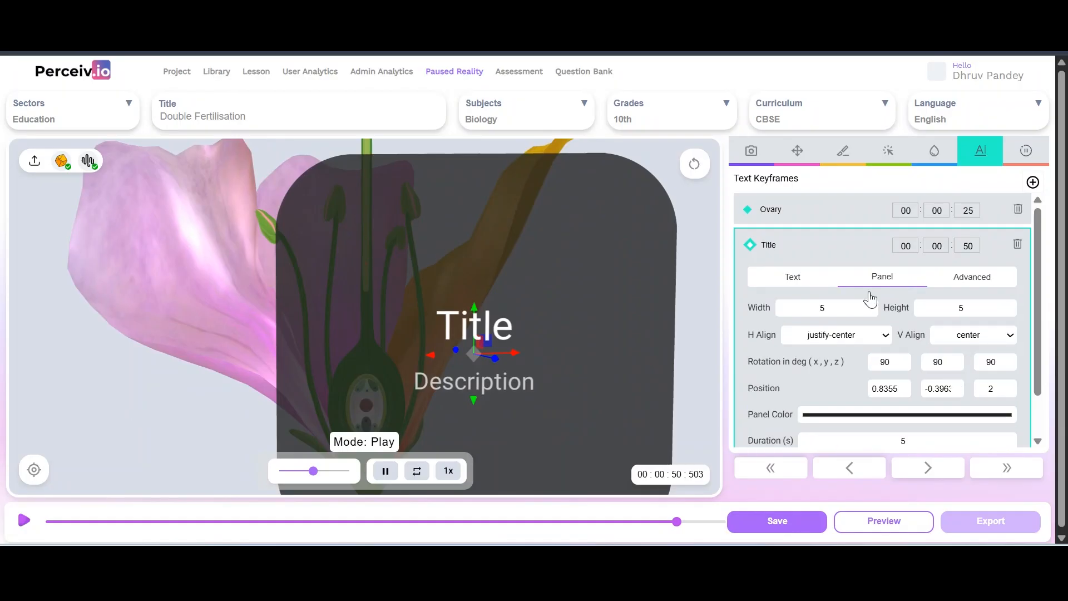
pyautogui.click(824, 306)
pyautogui.press('BackSpace')
pyautogui.write('3')
pyautogui.click(975, 305)
pyautogui.press('BackSpace')
pyautogui.write('1')
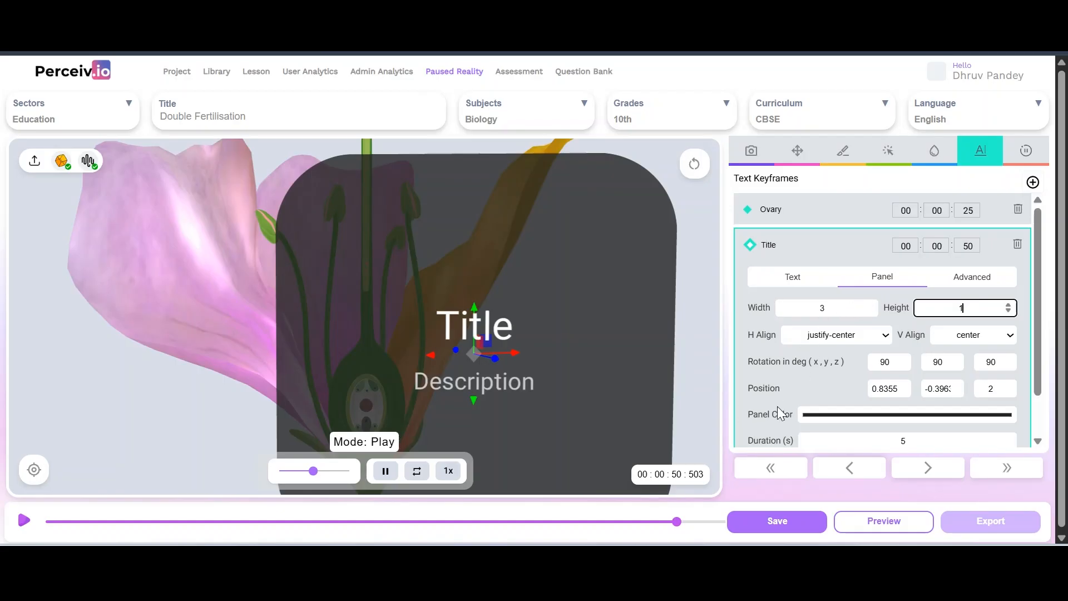
pyautogui.scroll(-1, 790, 401)
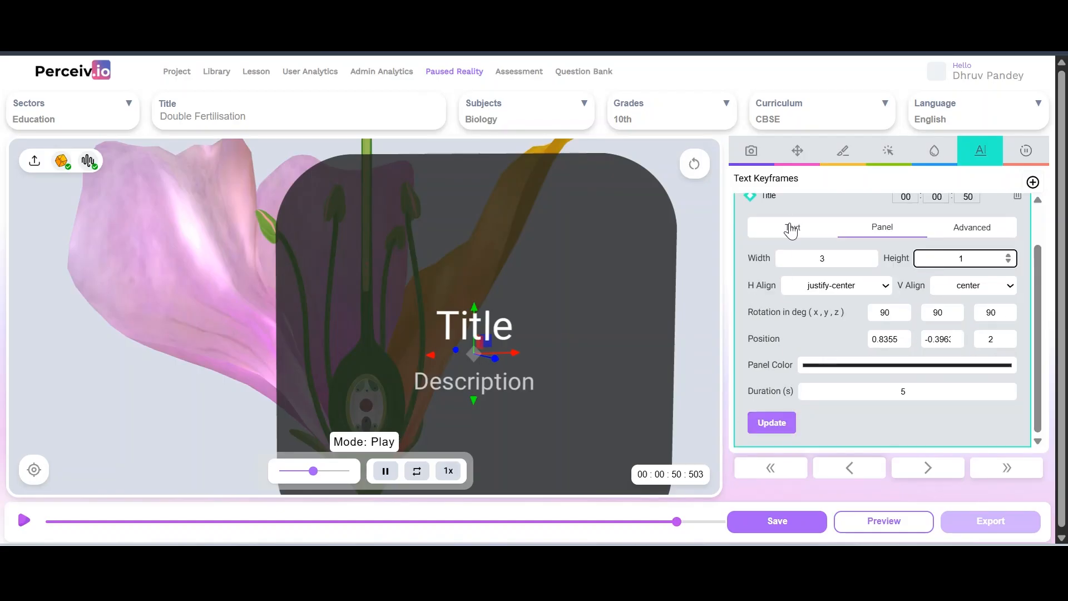
pyautogui.click(792, 225)
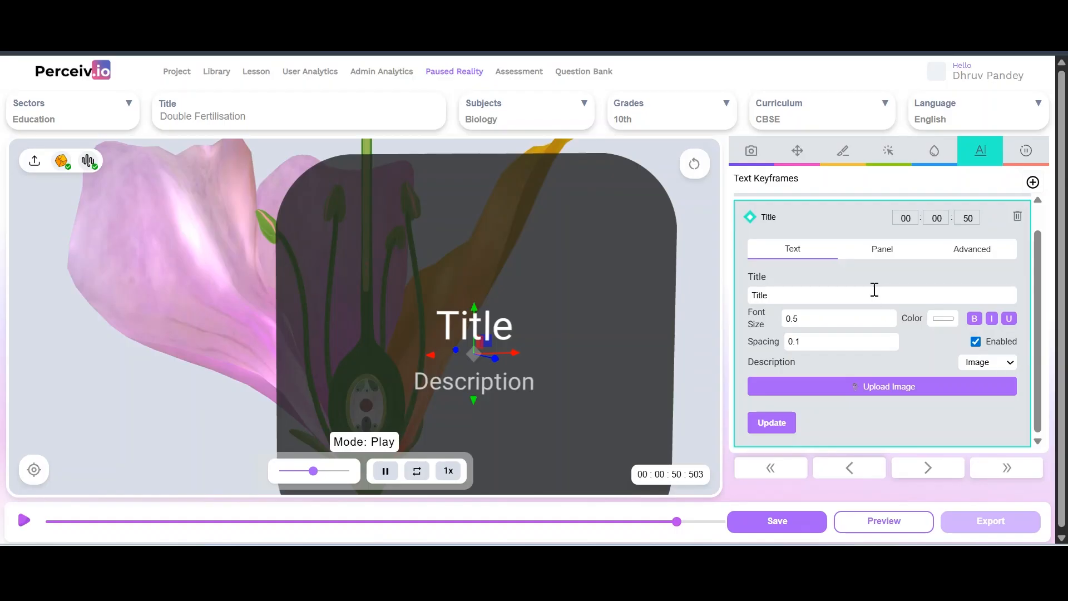
# Keep Image as the description type and load Double Fertilisation.png as the panel's picture
pyautogui.click(1008, 364)
pyautogui.click(987, 399)
pyautogui.click(911, 391)
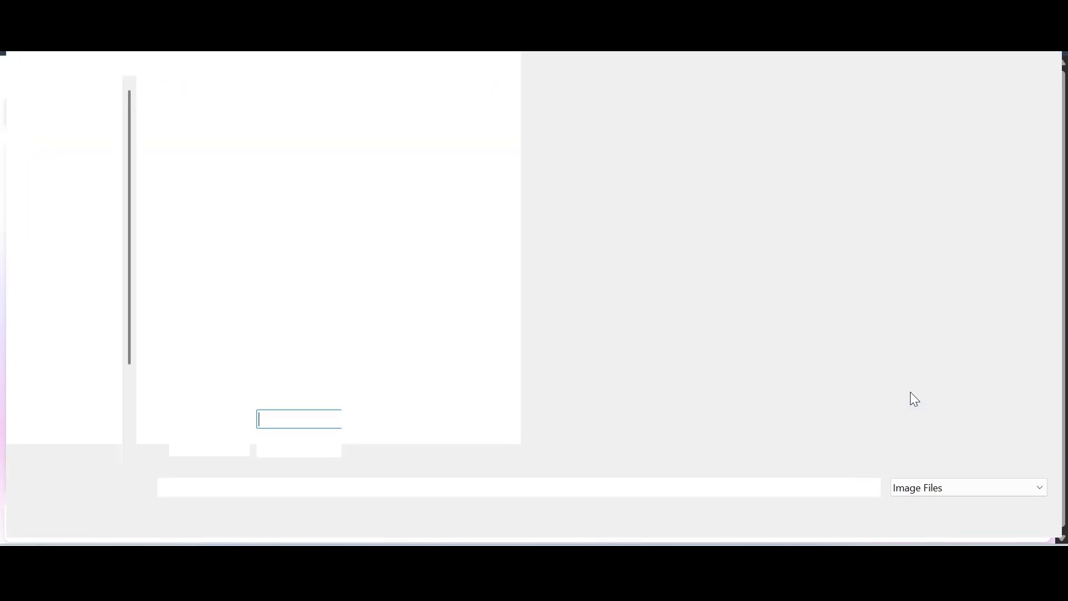
pyautogui.click(288, 144)
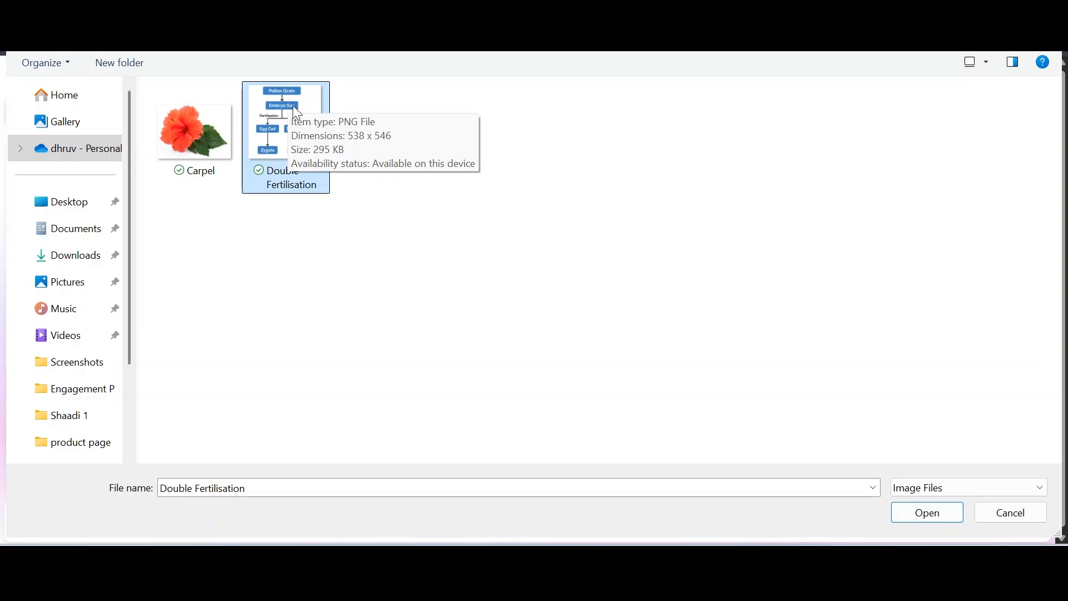
pyautogui.click(912, 511)
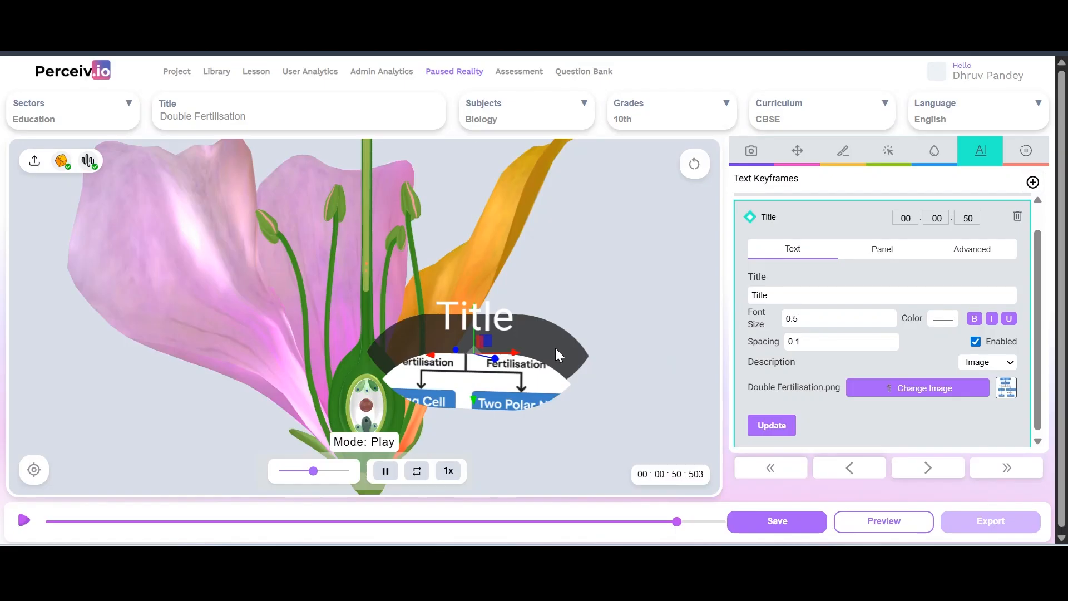
# Clear the placeholder title and apply the empty title to the panel
pyautogui.click(797, 297)
pyautogui.hotkey('ctrl', 'a')
pyautogui.press('BackSpace')
pyautogui.click(768, 426)
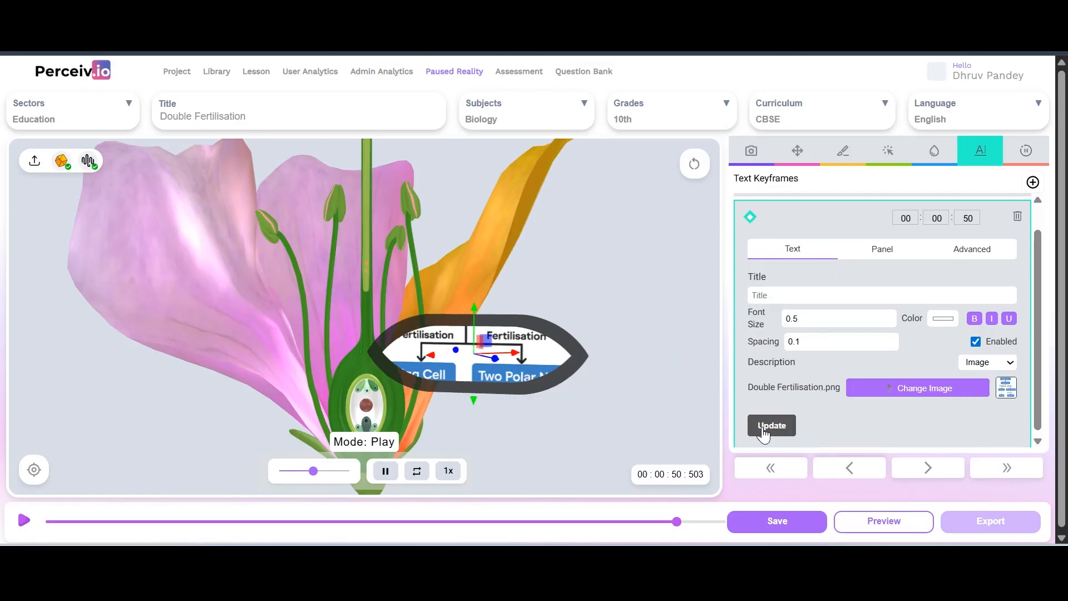
# Resize the diagram panel to width 4 and height 4
pyautogui.click(871, 252)
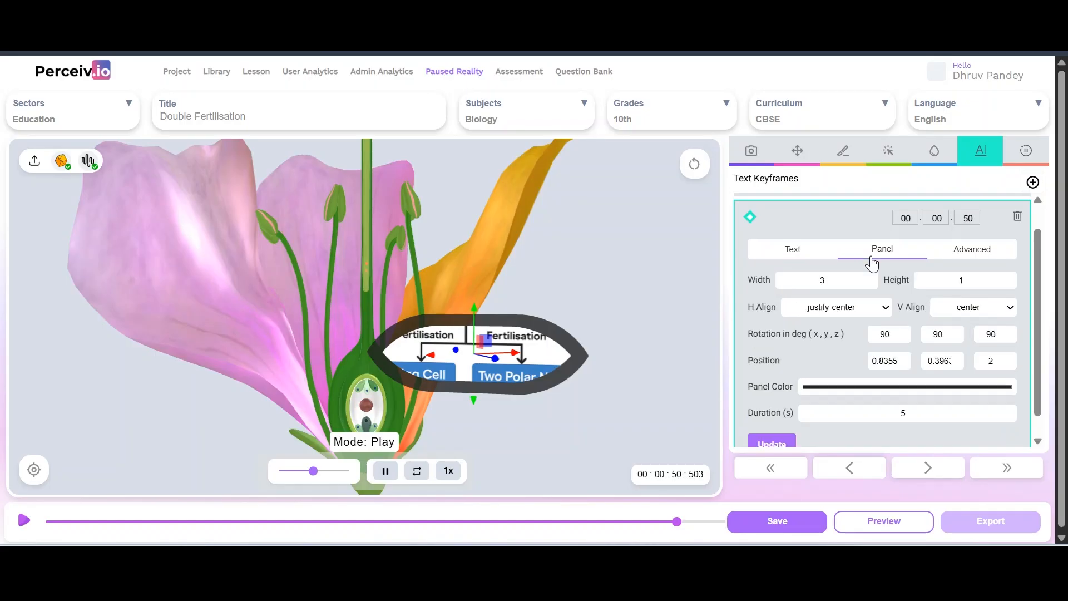
pyautogui.click(834, 287)
pyautogui.press('BackSpace')
pyautogui.write('4')
pyautogui.click(981, 276)
pyautogui.press('BackSpace')
pyautogui.write('4')
pyautogui.click(750, 445)
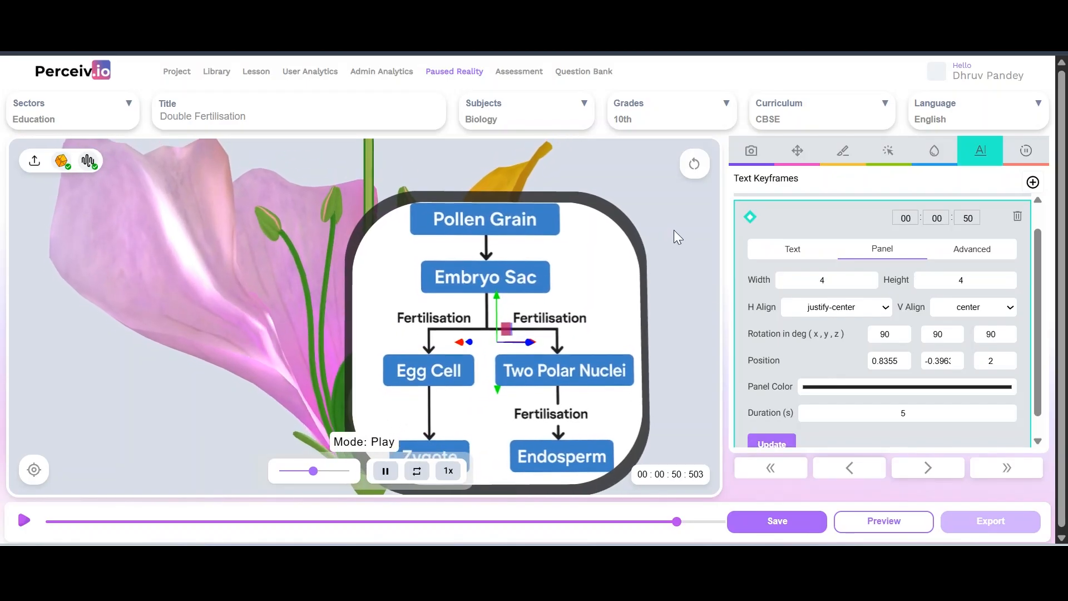
# Reduce the panel height to 3.9 so the whole flowchart fits
pyautogui.click(981, 280)
pyautogui.press('BackSpace')
pyautogui.write('3')
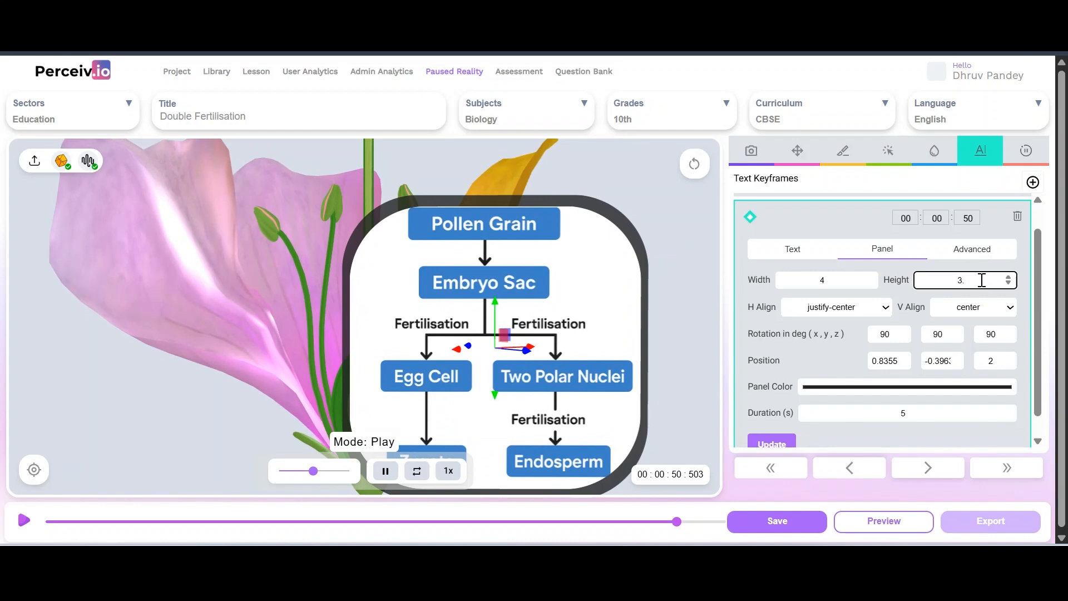
pyautogui.write('.9')
pyautogui.click(771, 445)
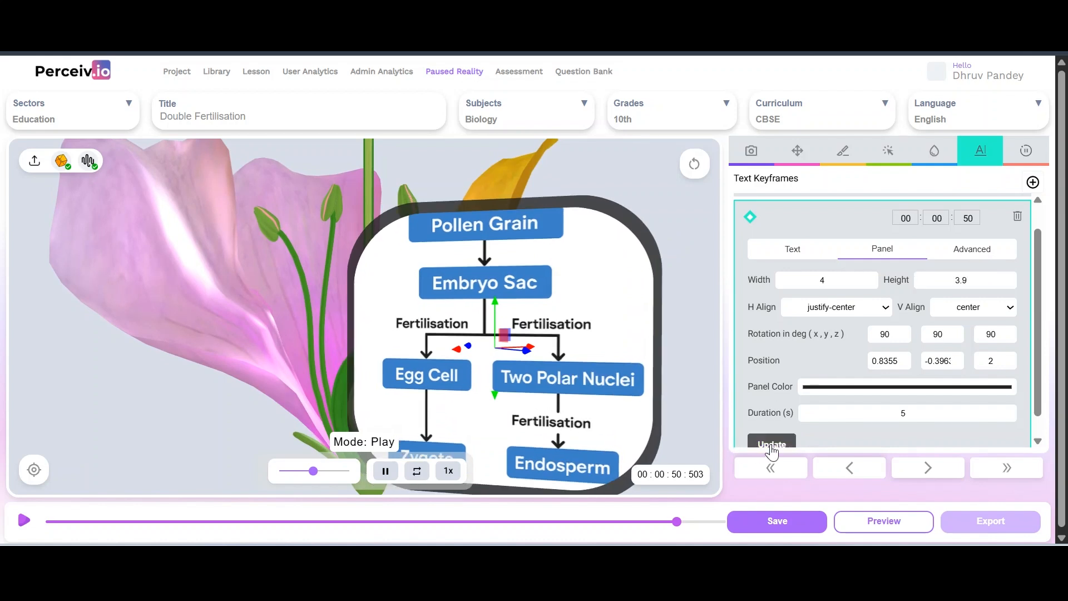
pyautogui.scroll(-5, 616, 223)
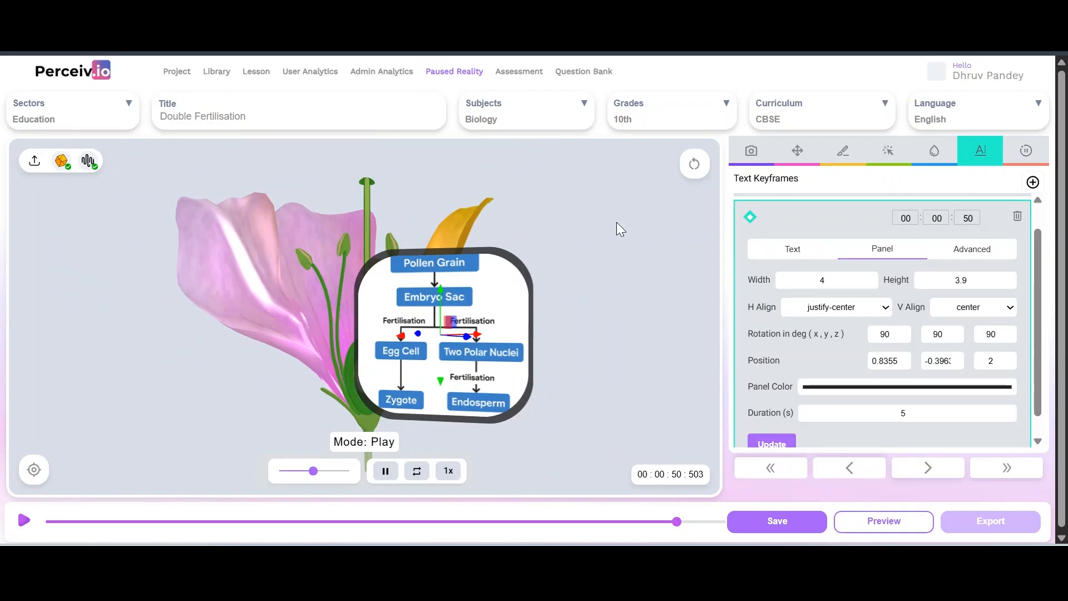
# Move the diagram panel to the right of the flower
pyautogui.moveTo(616, 222); pyautogui.dragTo(622, 223)
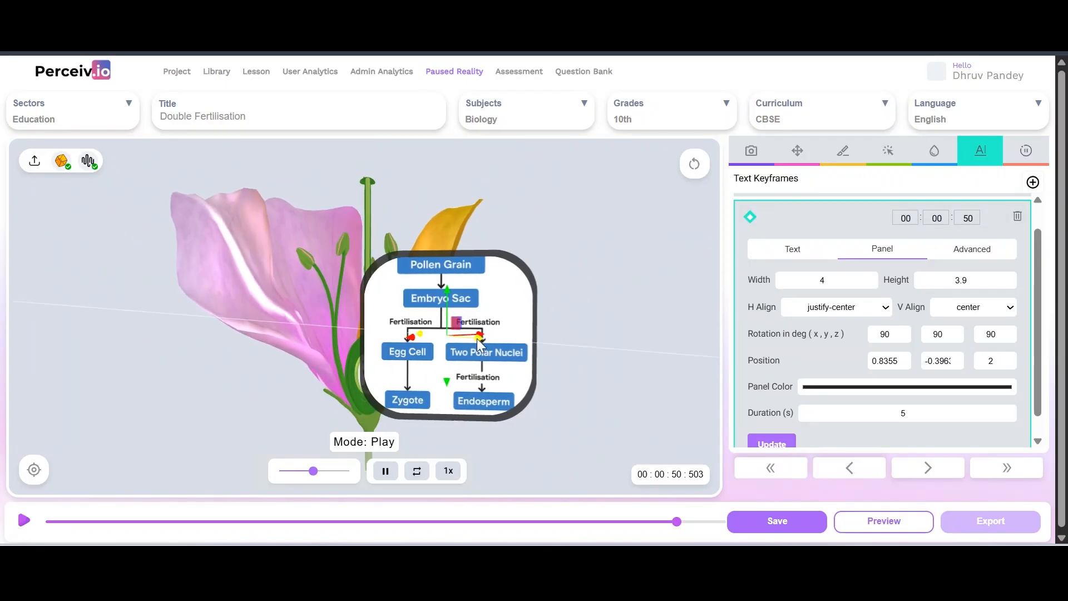
pyautogui.moveTo(619, 245); pyautogui.dragTo(597, 244)
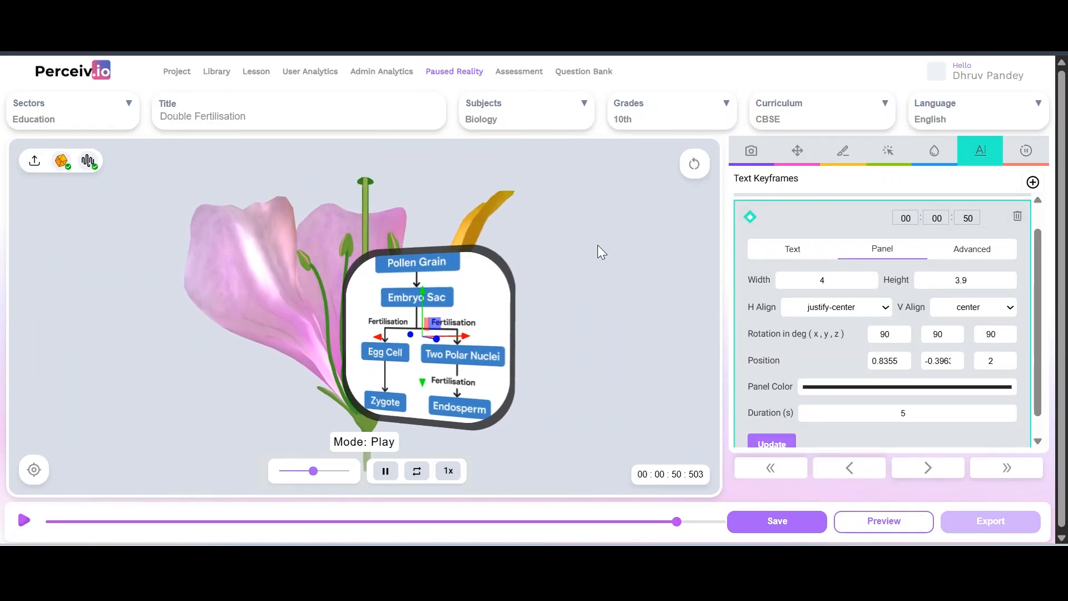
pyautogui.moveTo(559, 309); pyautogui.dragTo(591, 307)
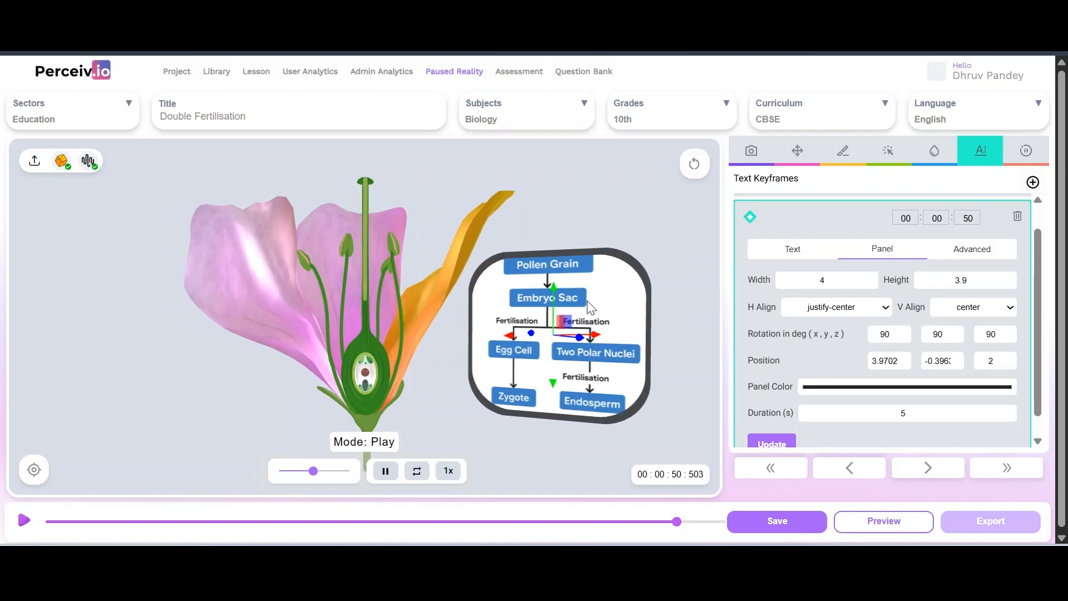
# Shrink the diagram panel to 2 by 2
pyautogui.click(828, 279)
pyautogui.write('2')
pyautogui.doubleClick(981, 280)
pyautogui.write('2')
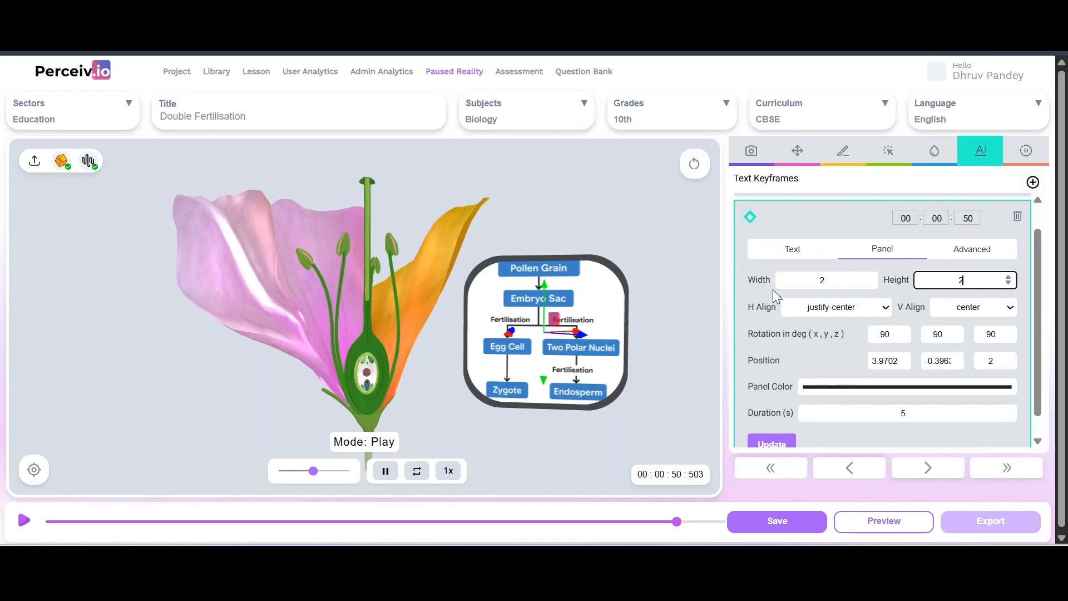
pyautogui.click(770, 444)
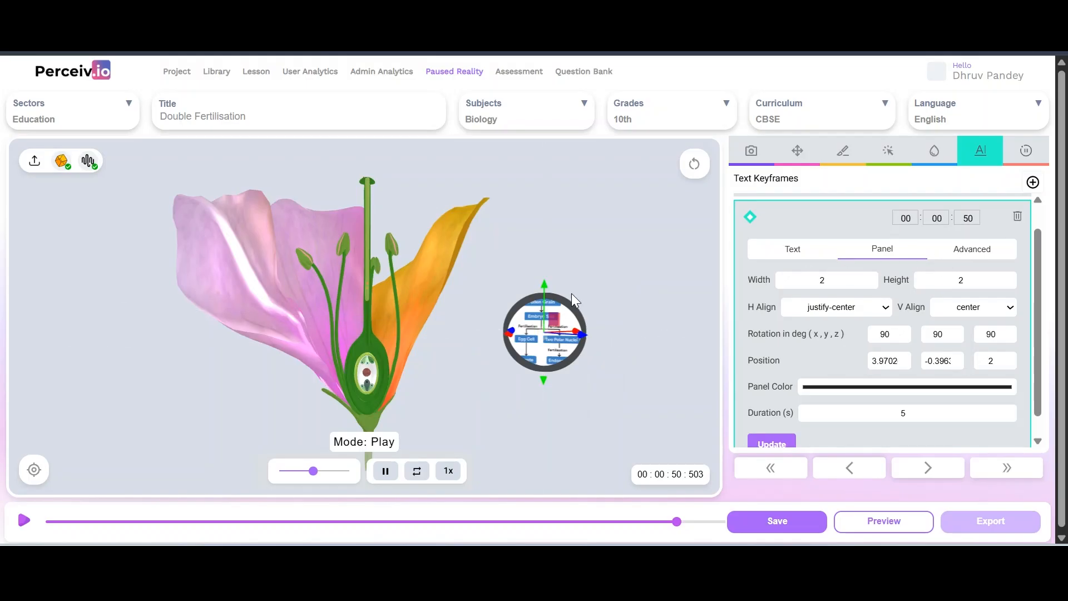
# Set the panel's border radius to 0.2 for slightly rounded corners
pyautogui.click(972, 249)
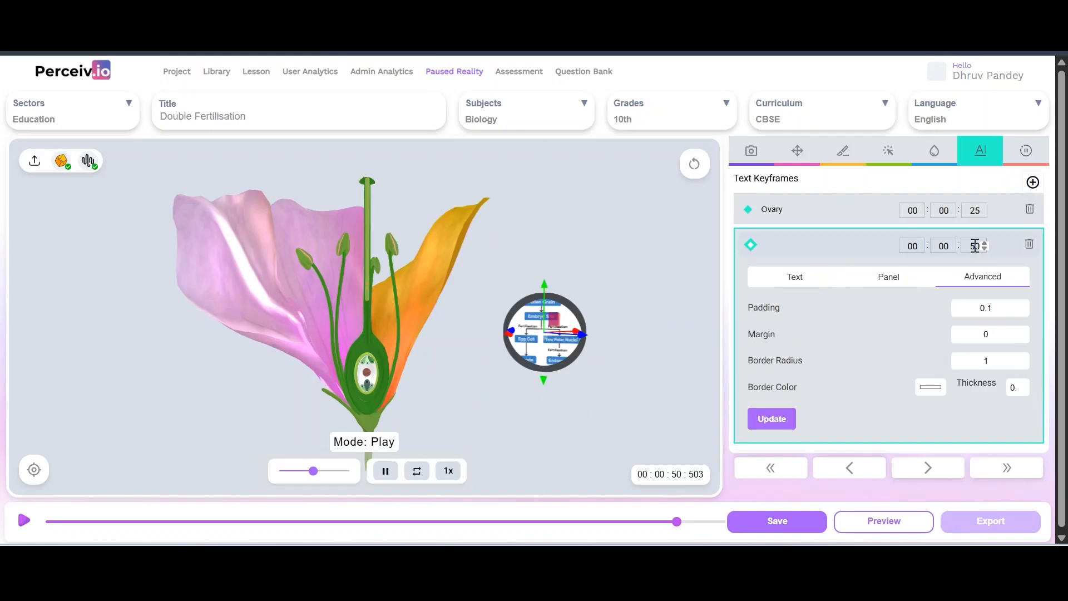
pyautogui.click(991, 362)
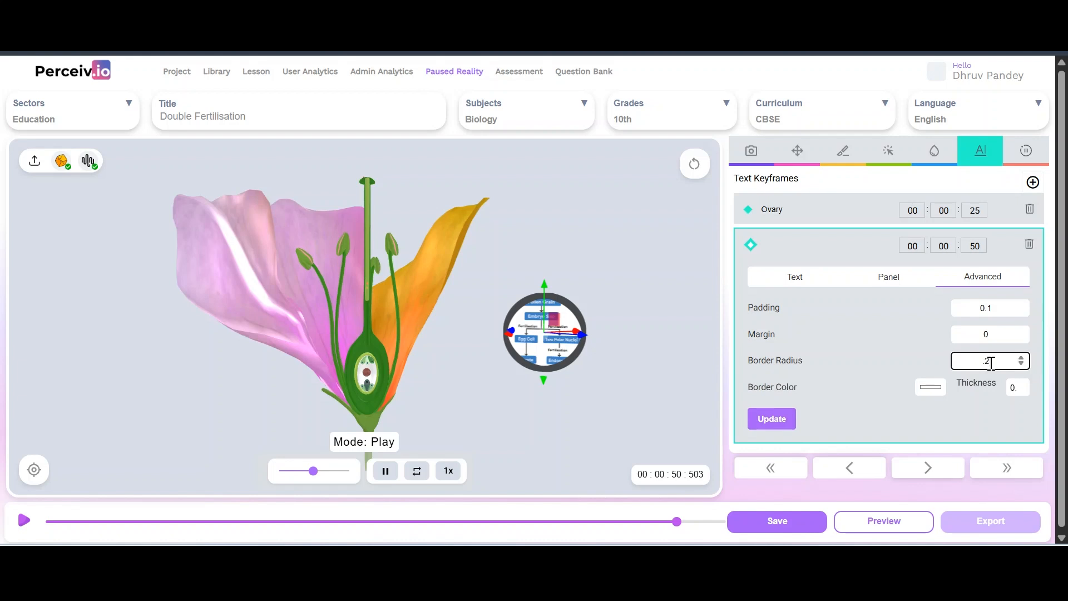
pyautogui.click(771, 420)
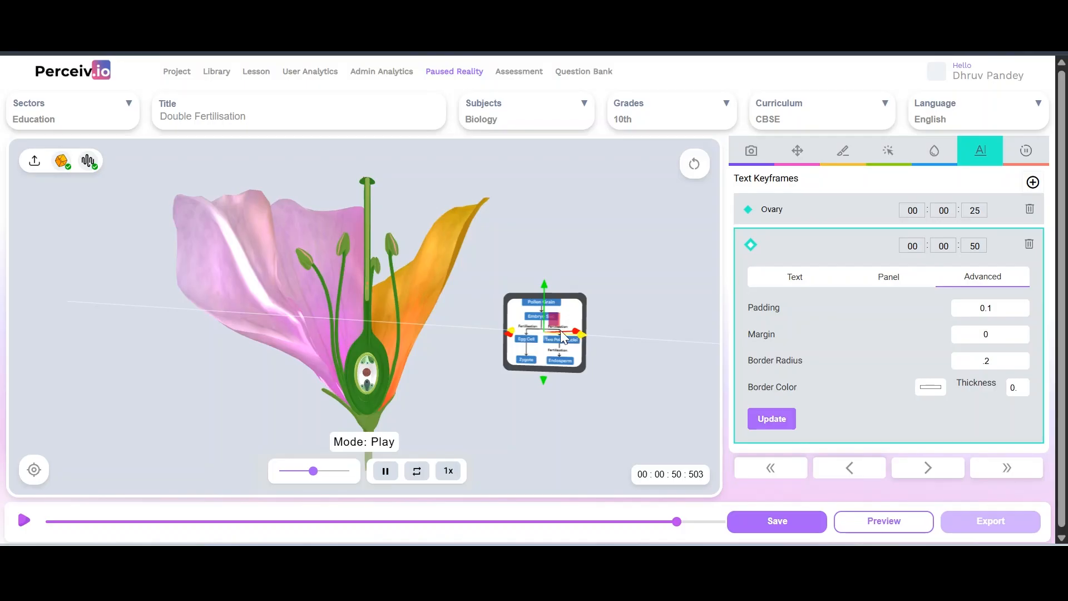
# Drag the diagram panel left and down so it sits beside the flower
pyautogui.moveTo(579, 334); pyautogui.dragTo(500, 337)
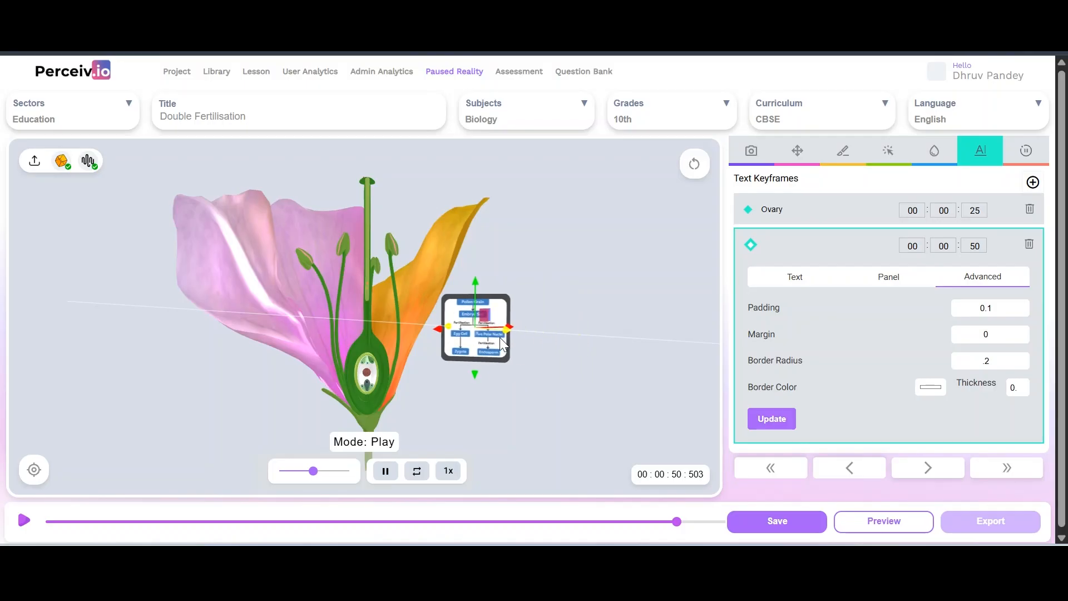
pyautogui.moveTo(587, 333); pyautogui.dragTo(544, 345)
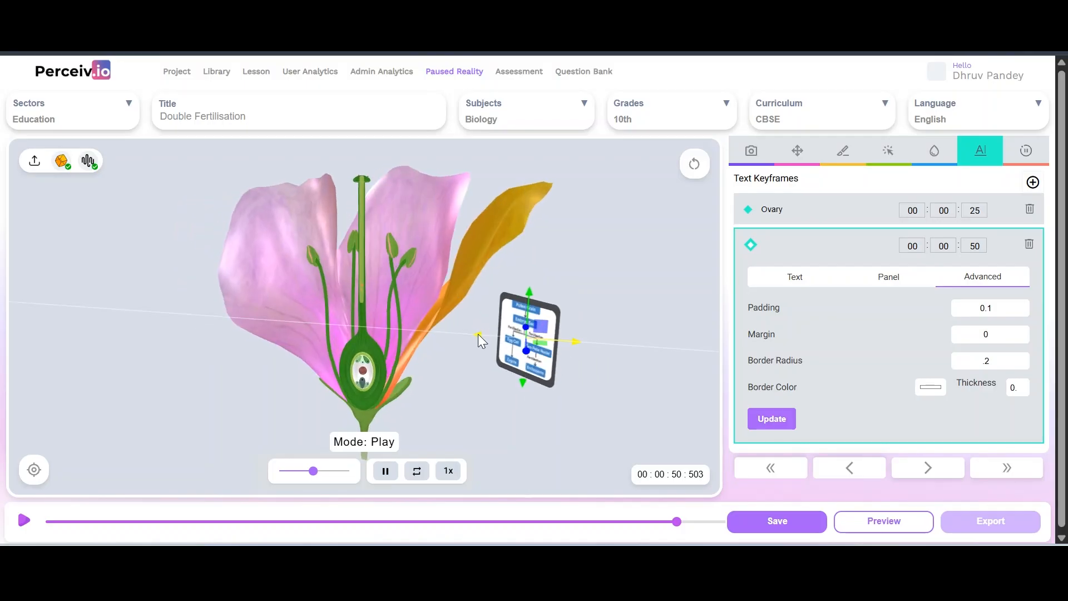
pyautogui.moveTo(478, 335); pyautogui.dragTo(447, 395)
pyautogui.moveTo(538, 315); pyautogui.dragTo(588, 307)
pyautogui.moveTo(503, 333); pyautogui.dragTo(457, 336)
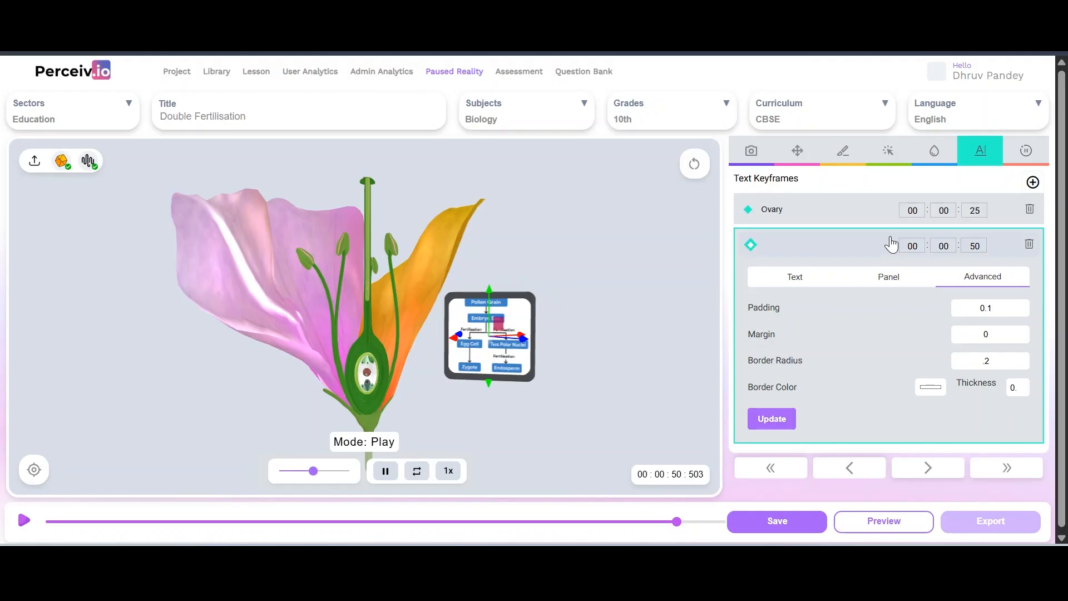
# Enlarge the diagram panel to 3 by 3
pyautogui.click(889, 277)
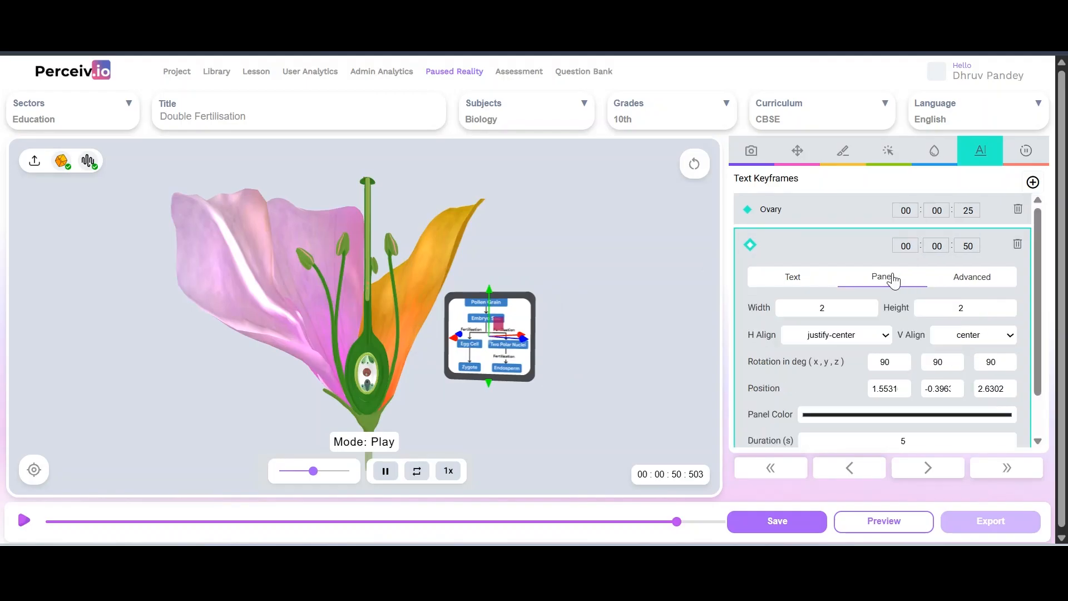
pyautogui.click(827, 312)
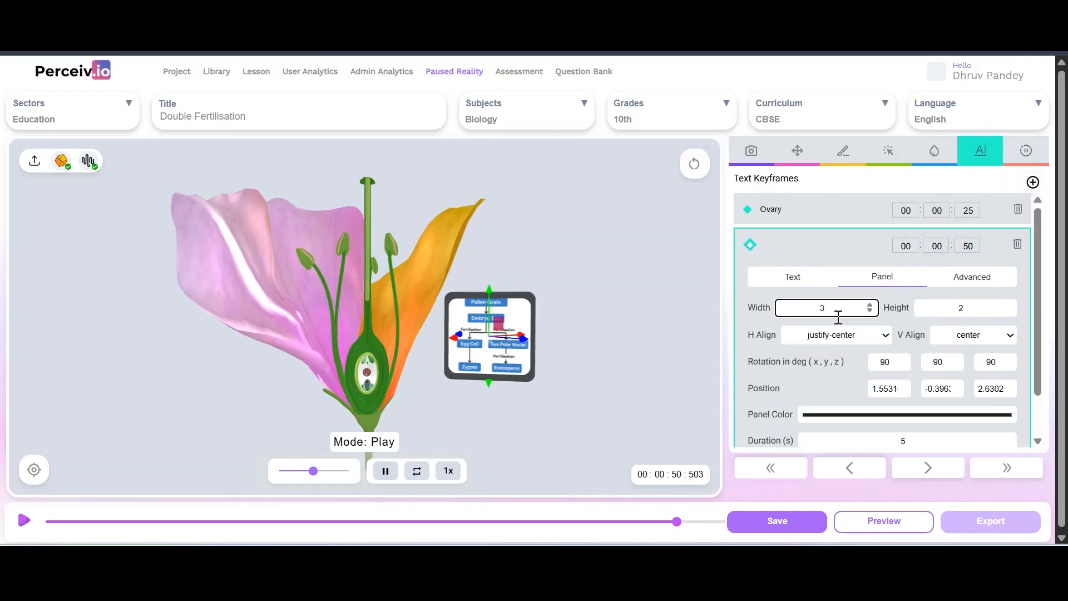
pyautogui.doubleClick(975, 306)
pyautogui.write('3')
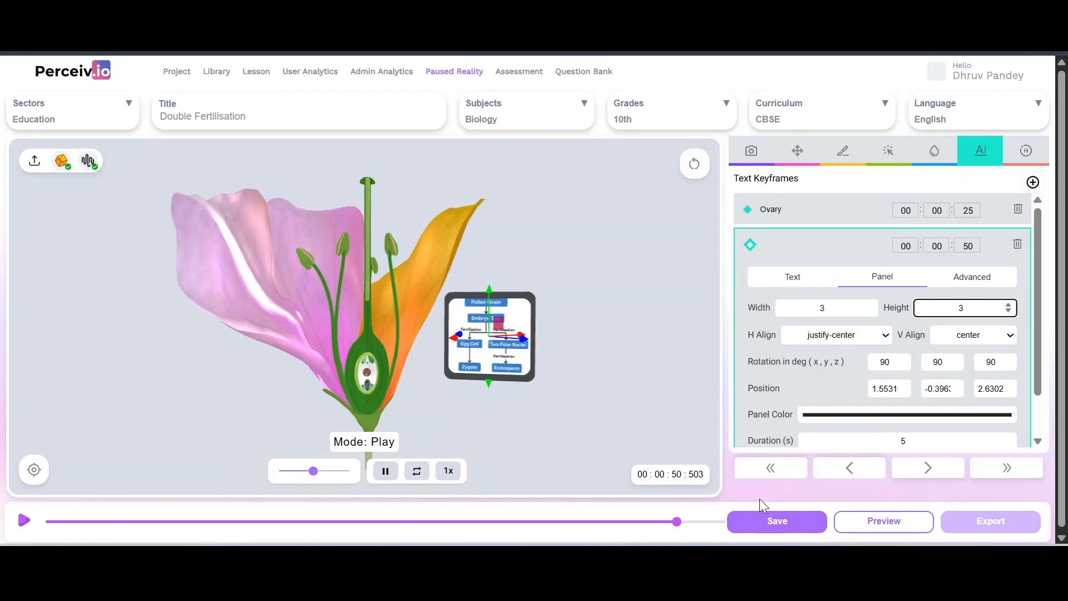
pyautogui.scroll(-1, 779, 423)
pyautogui.click(772, 422)
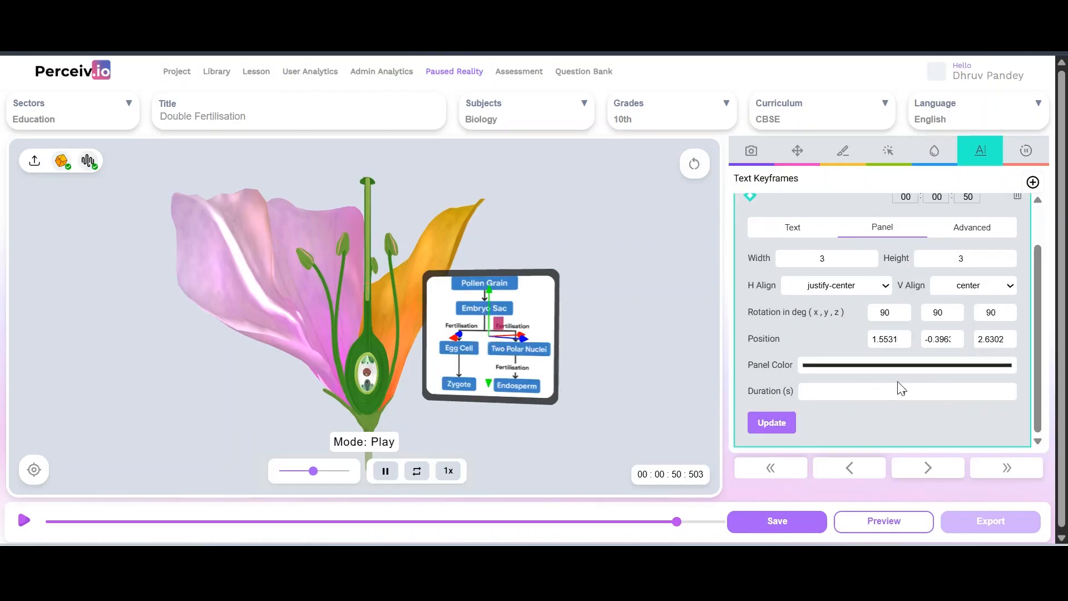
# Give the panel a 2-second duration and save the lesson
pyautogui.click(913, 389)
pyautogui.write('2')
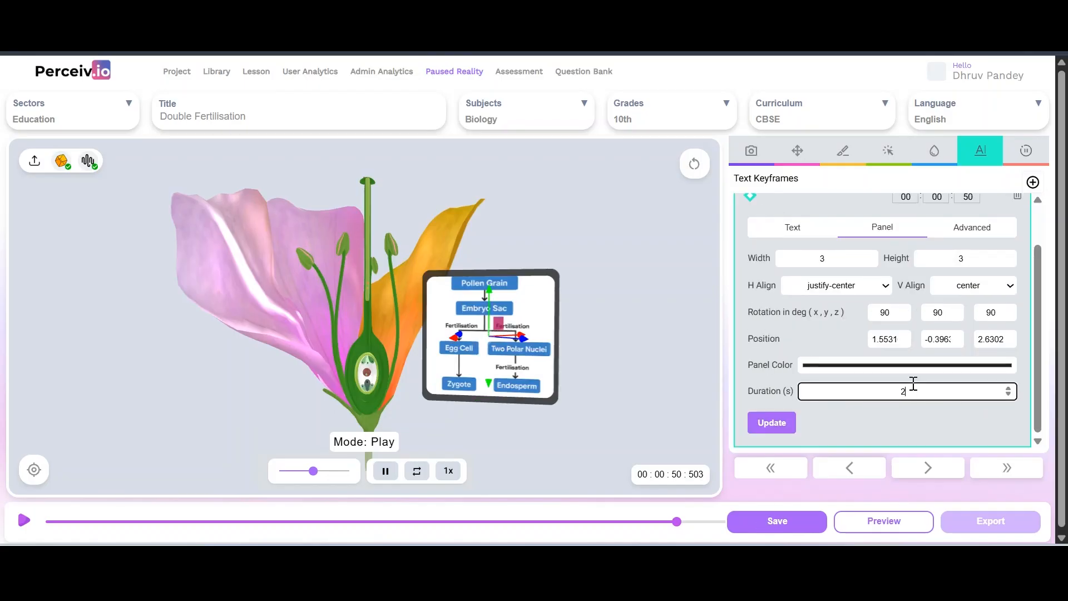
pyautogui.click(774, 424)
pyautogui.click(778, 520)
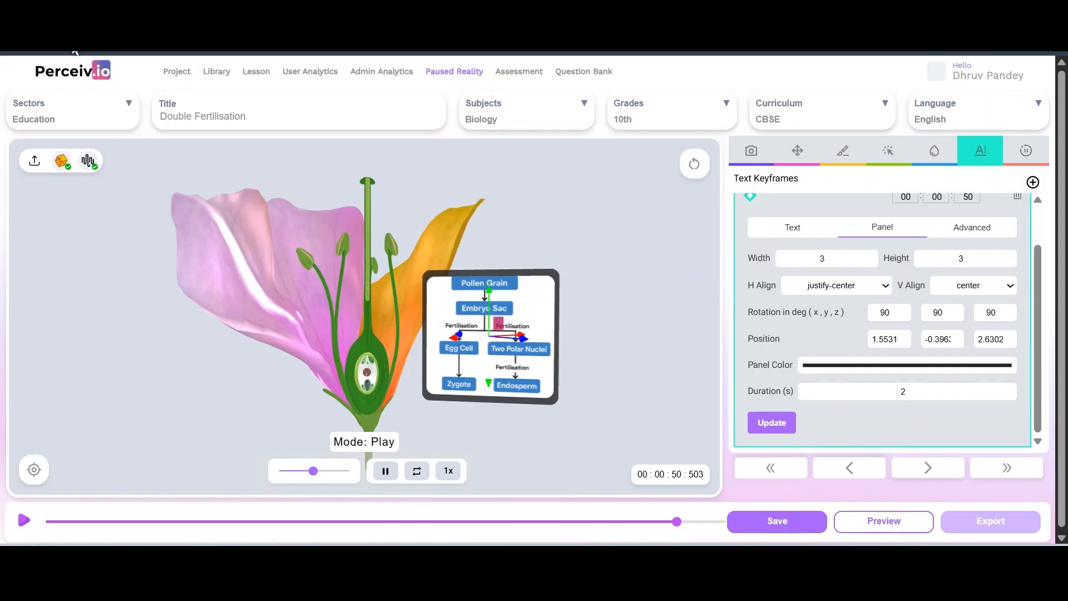
pyautogui.click(878, 524)
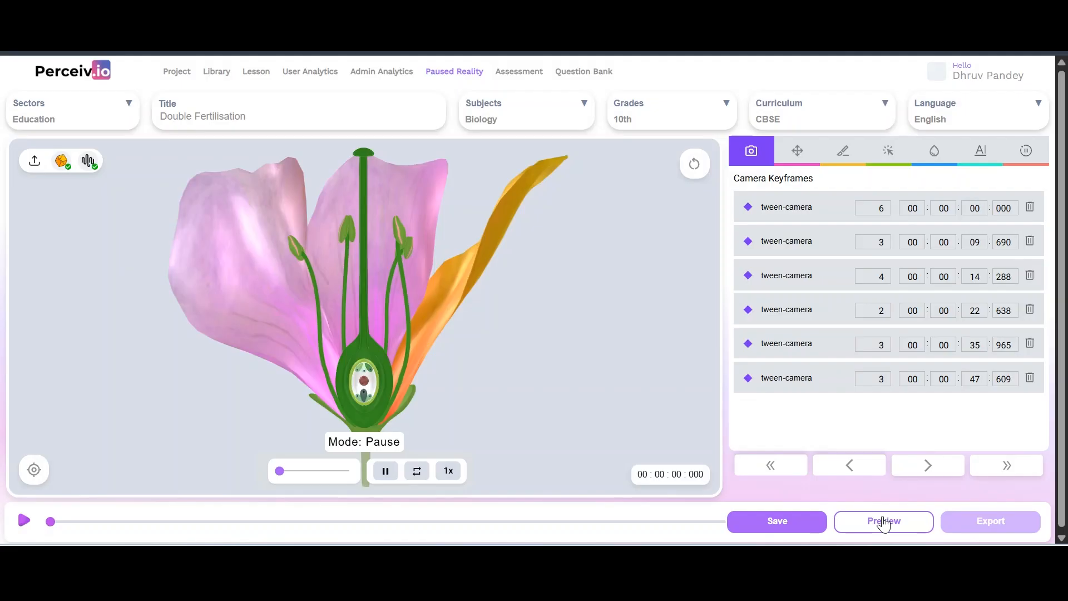
pyautogui.click(883, 522)
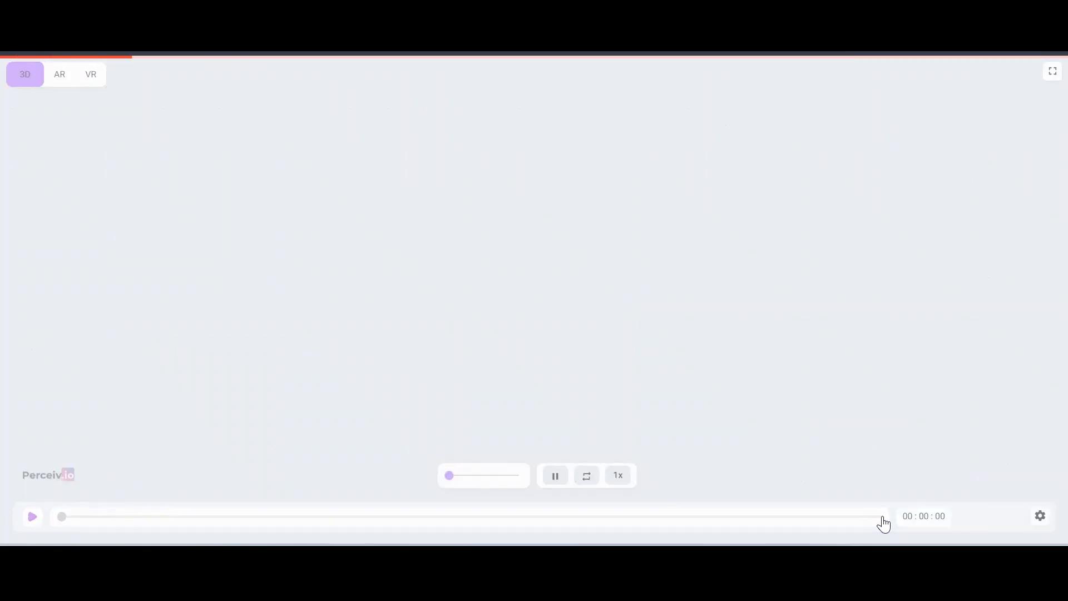
pyautogui.click(32, 518)
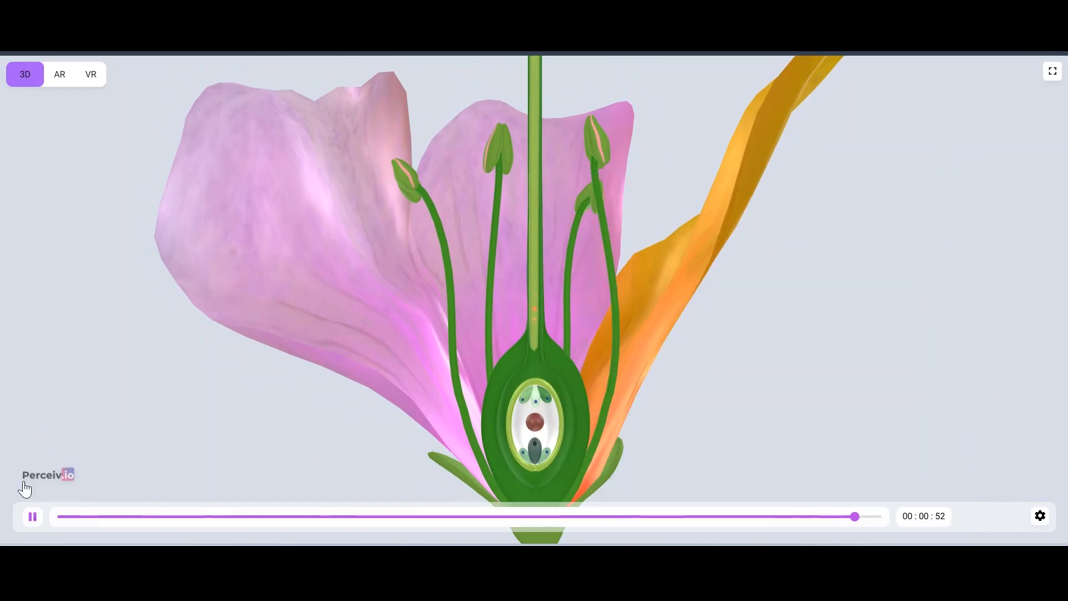
pyautogui.click(33, 517)
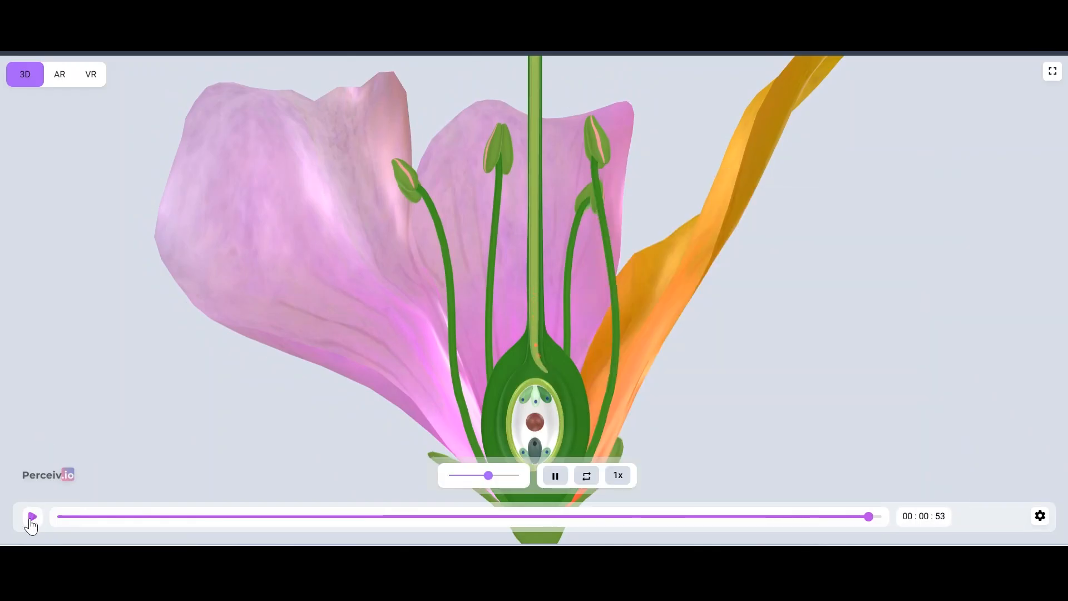
pyautogui.click(829, 517)
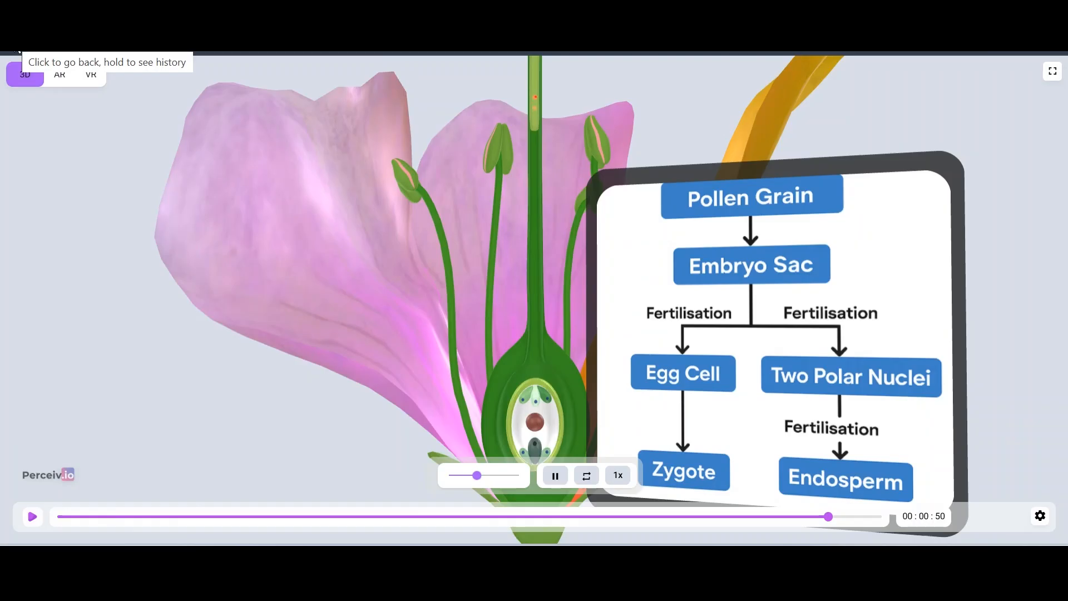
pyautogui.click(17, 50)
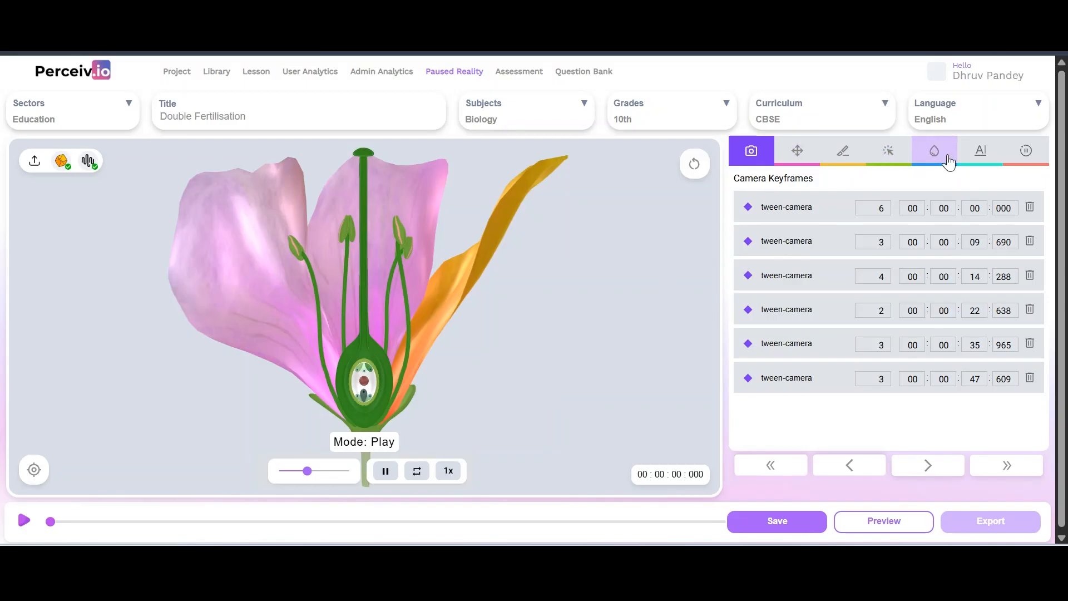
# Open the lesson preview from the Animation Keyframes list and start playback
pyautogui.click(1021, 157)
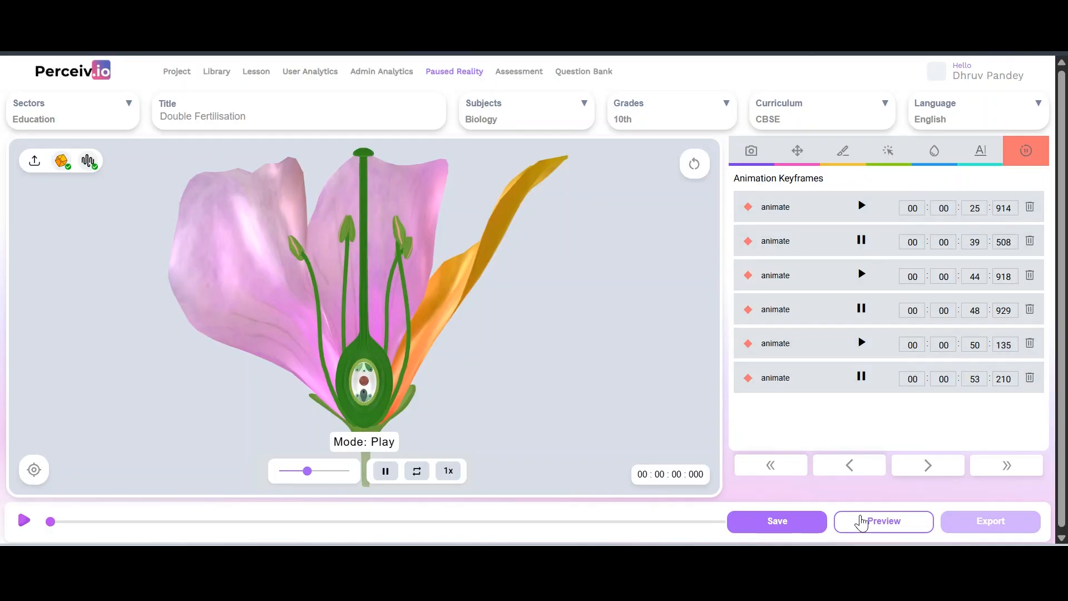
pyautogui.click(861, 523)
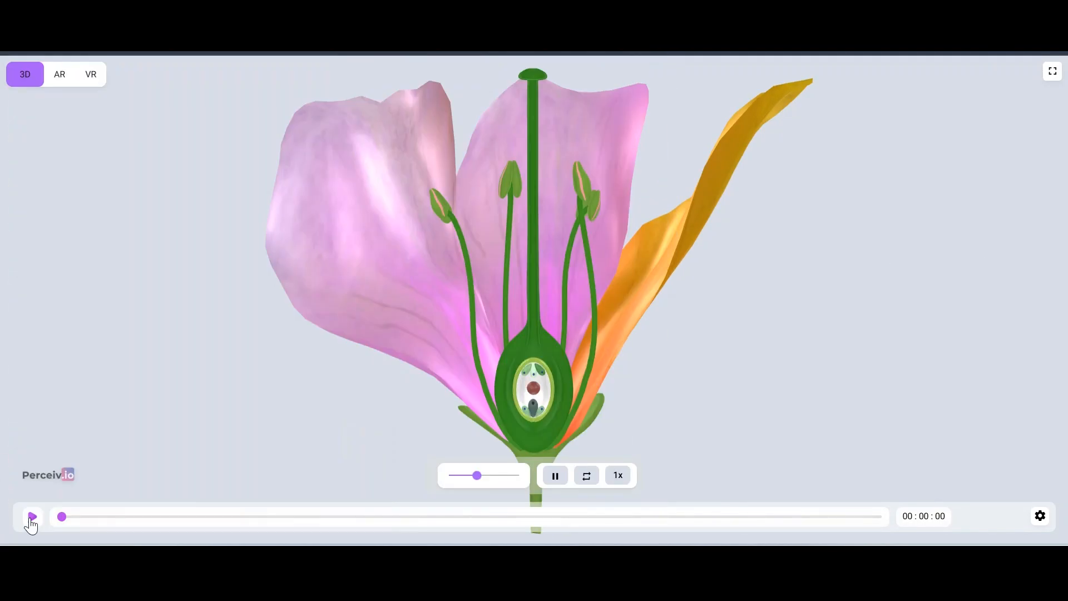
pyautogui.click(32, 517)
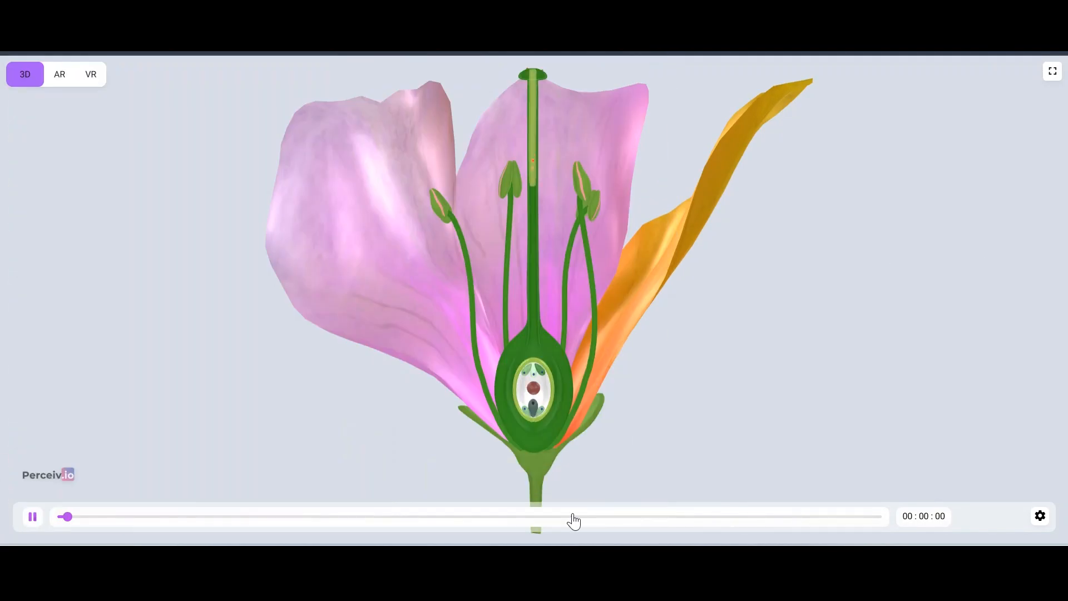
# Scrub the timeline between 00:00:29 and 00:00:34, then stop at 00:00:45 and orbit the flower
pyautogui.click(589, 517)
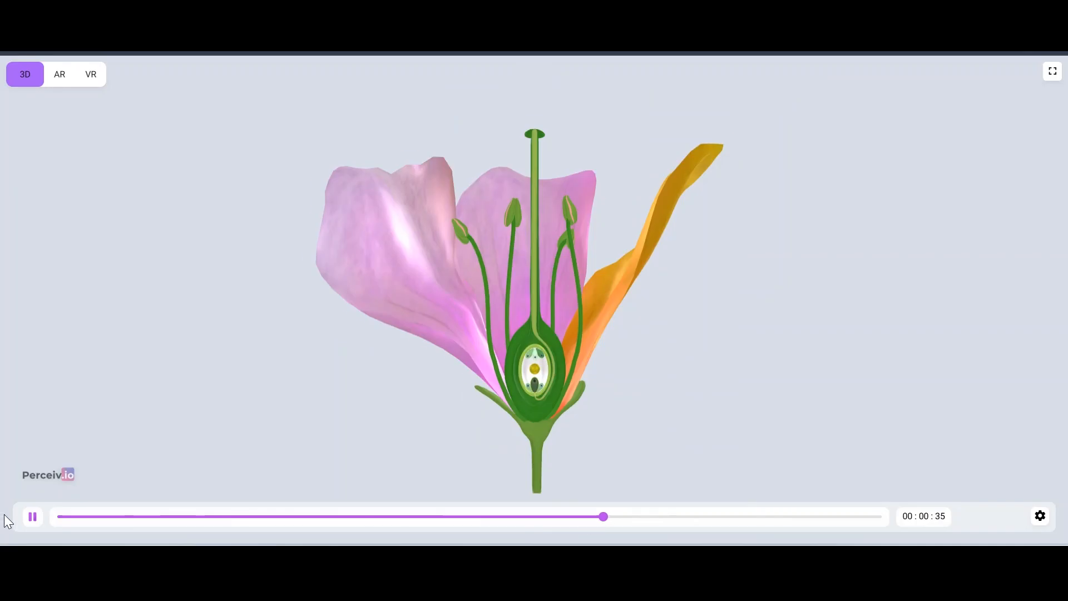
pyautogui.click(32, 517)
pyautogui.click(577, 517)
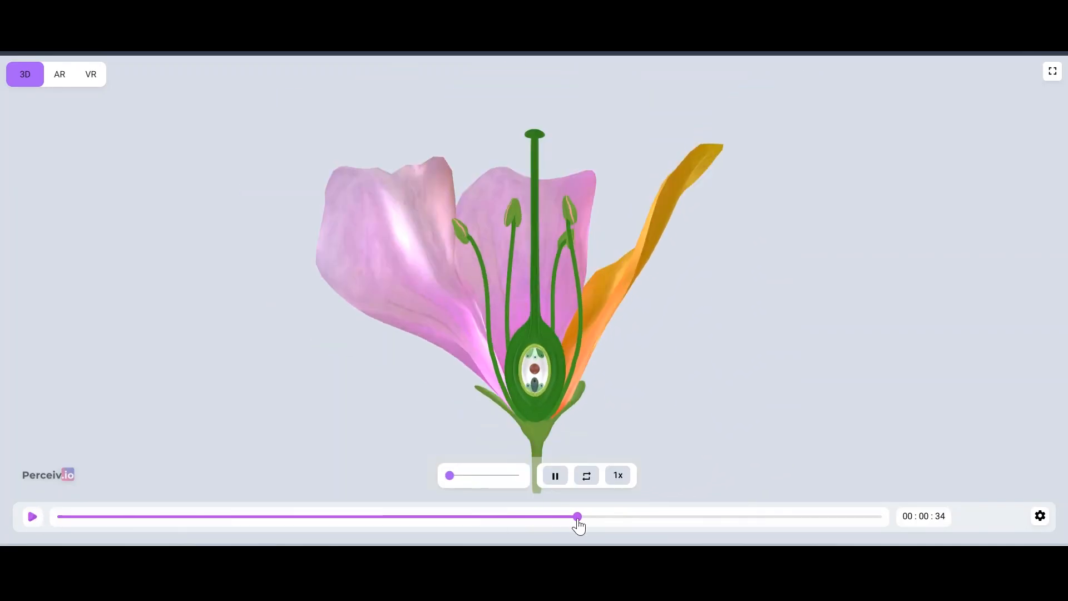
pyautogui.click(527, 517)
pyautogui.click(502, 517)
pyautogui.click(31, 517)
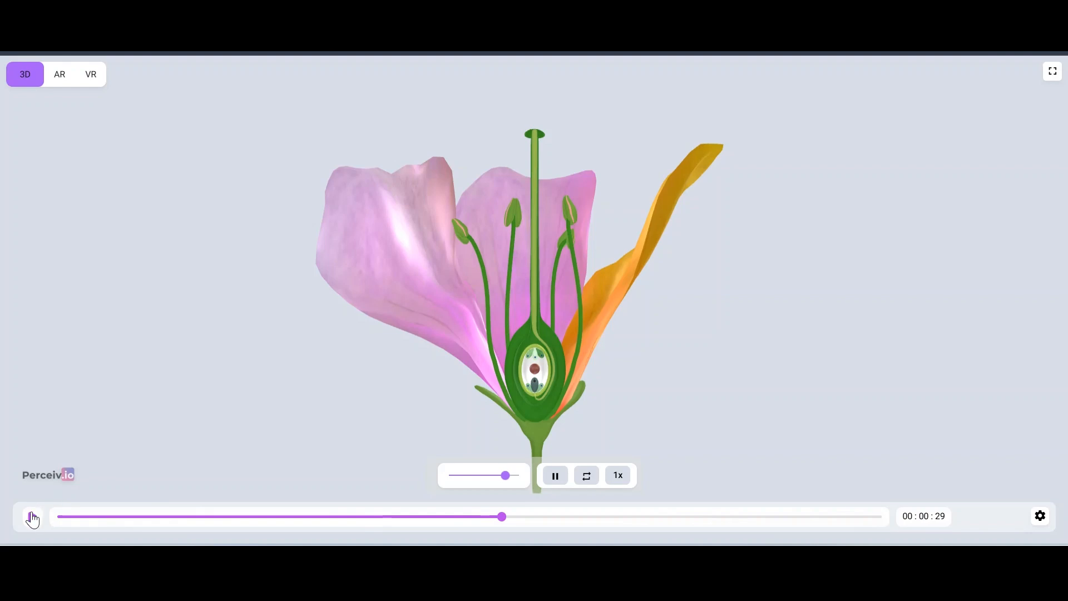
pyautogui.click(32, 518)
pyautogui.click(748, 517)
pyautogui.moveTo(636, 296); pyautogui.dragTo(633, 237)
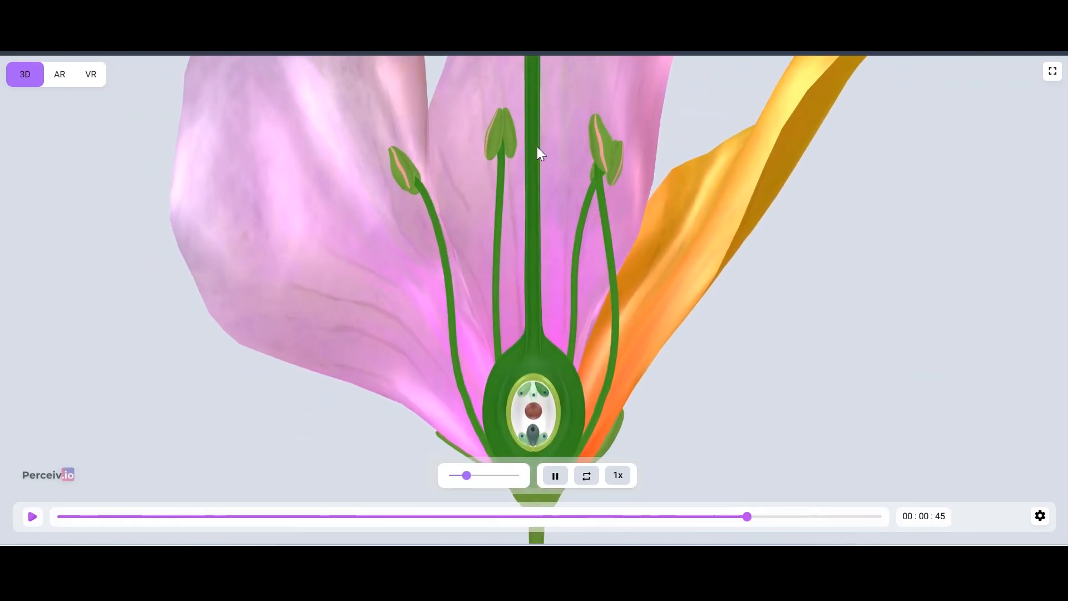